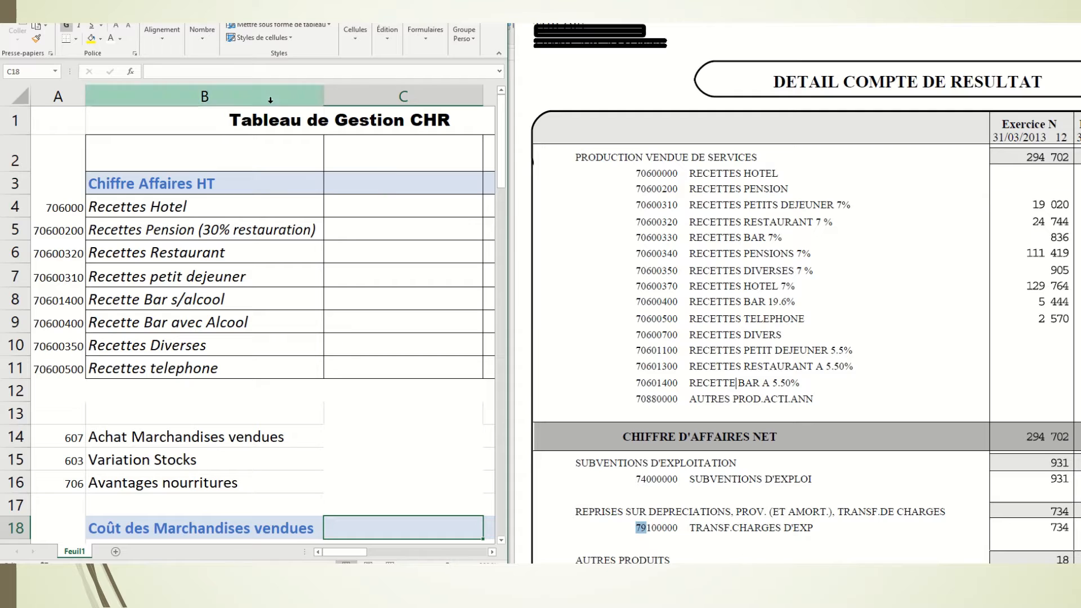
Set the font colour of the hotel and pension revenue amounts in C4 and C5 to Automatique, and select "PENSIONS 7%" in the income statement
left_click(400, 204)
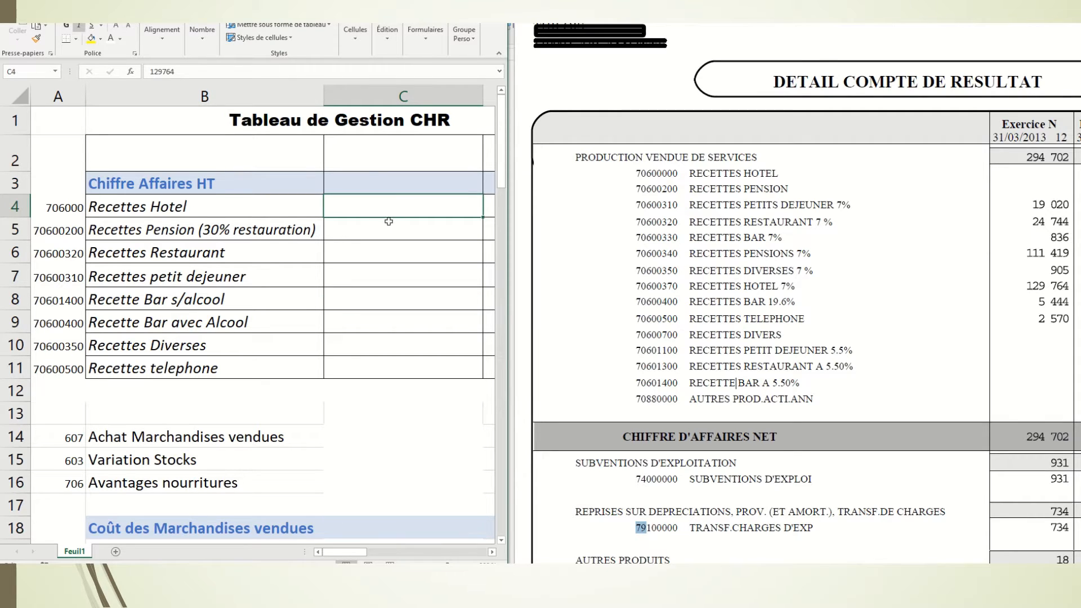
left_click(120, 39)
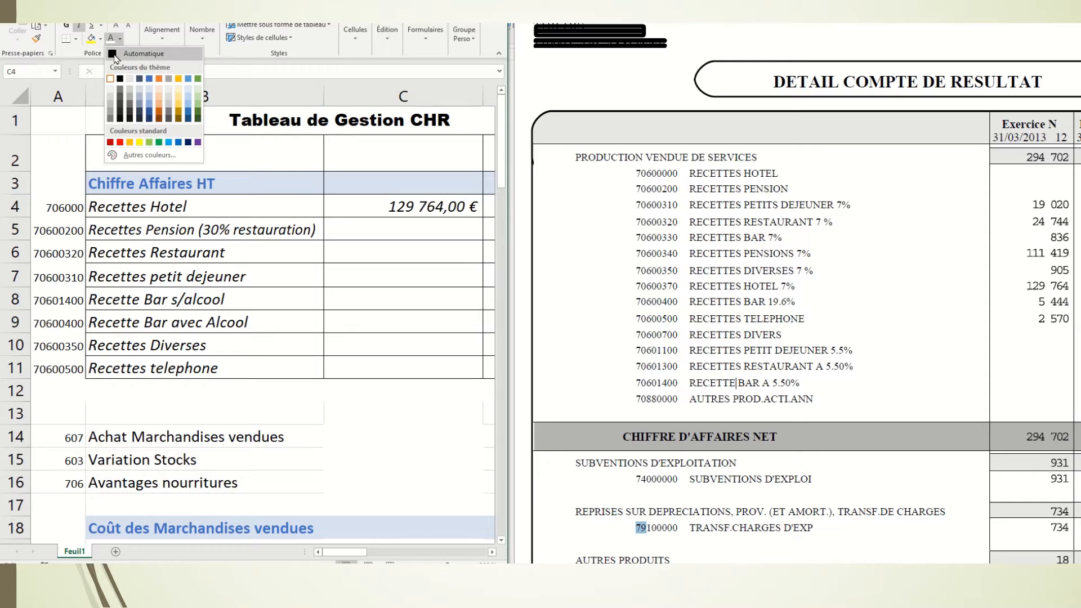
left_click(115, 56)
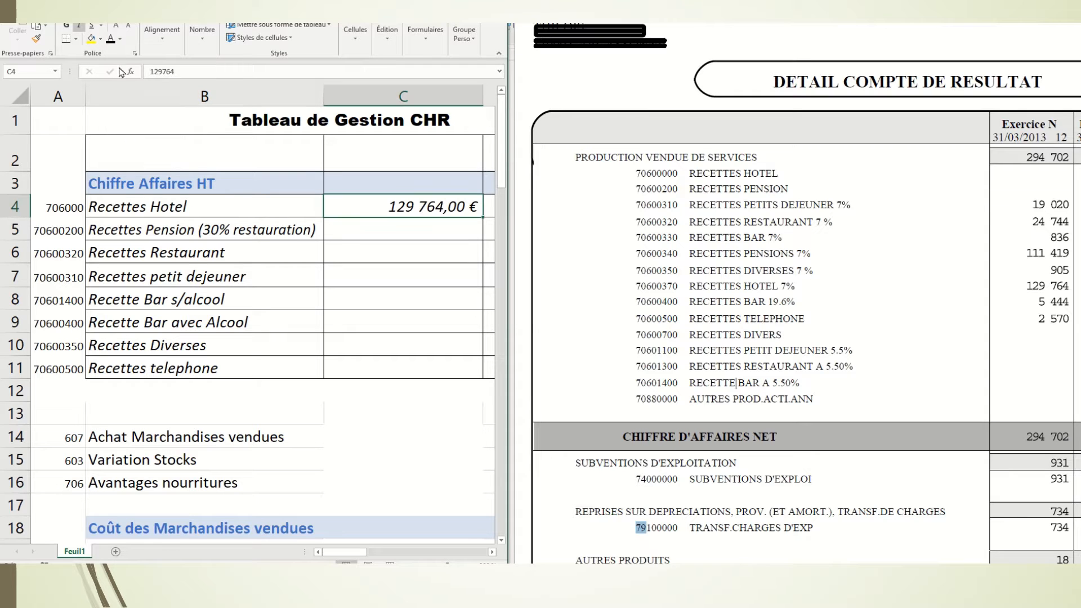
left_click(404, 231)
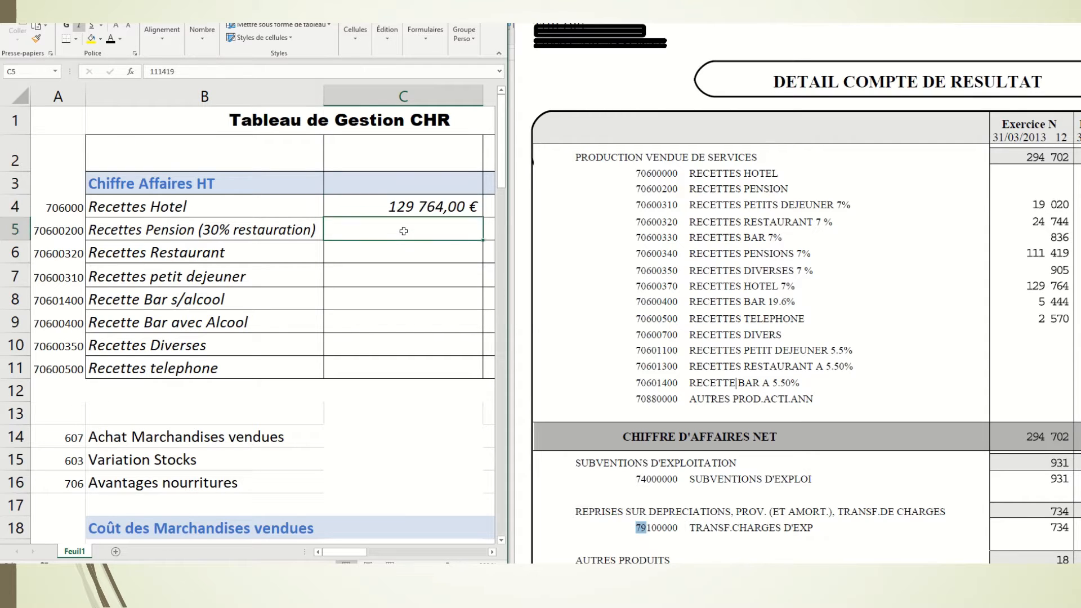
left_click(110, 38)
left_click_drag(744, 253, 812, 254)
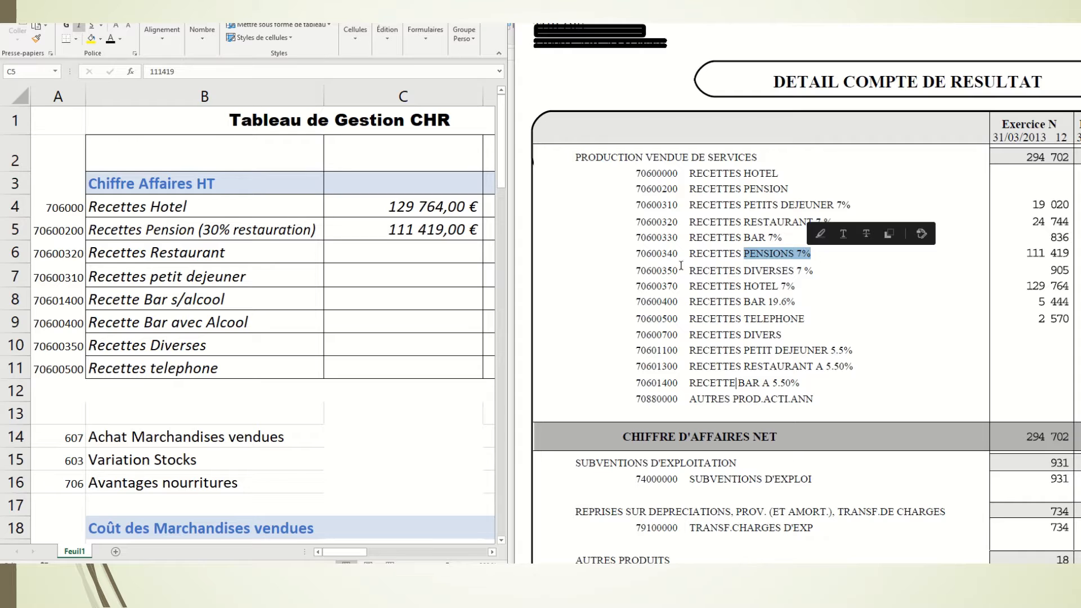
Apply the same black font colour to the restaurant and breakfast amounts in C6 and C7, and select "PETITS DEJEUNER" in the income statement
left_click(421, 259)
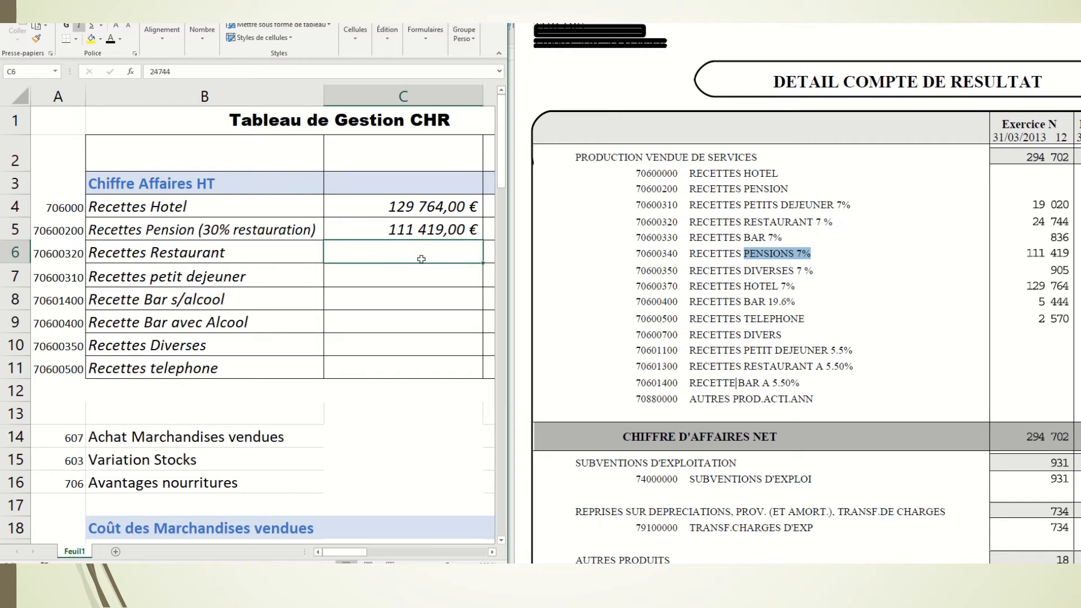
left_click(111, 42)
left_click(405, 278)
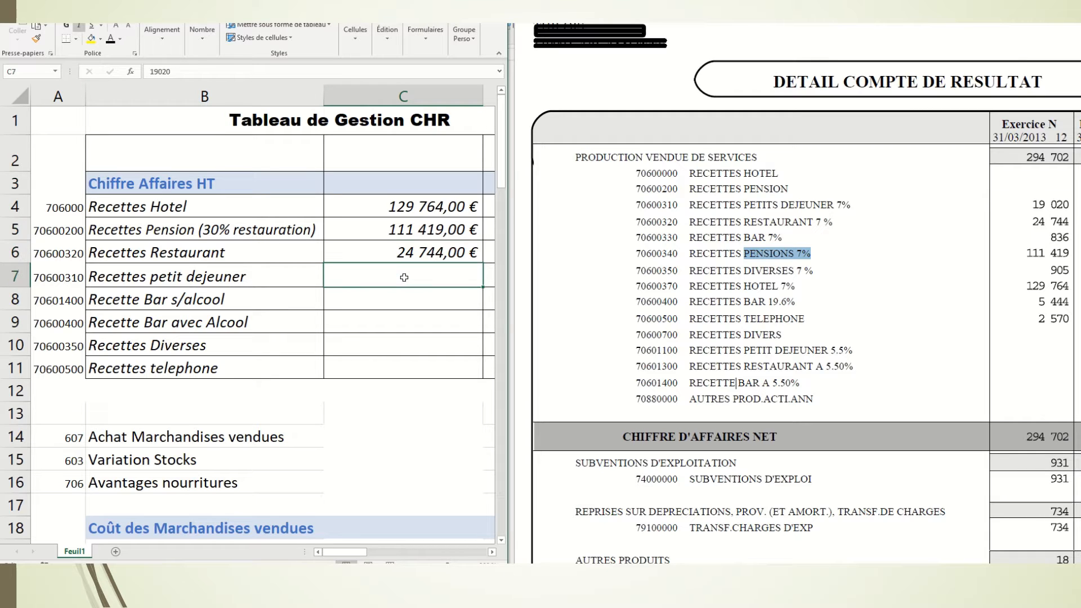
left_click(110, 44)
left_click_drag(728, 215, 835, 207)
left_click(807, 204)
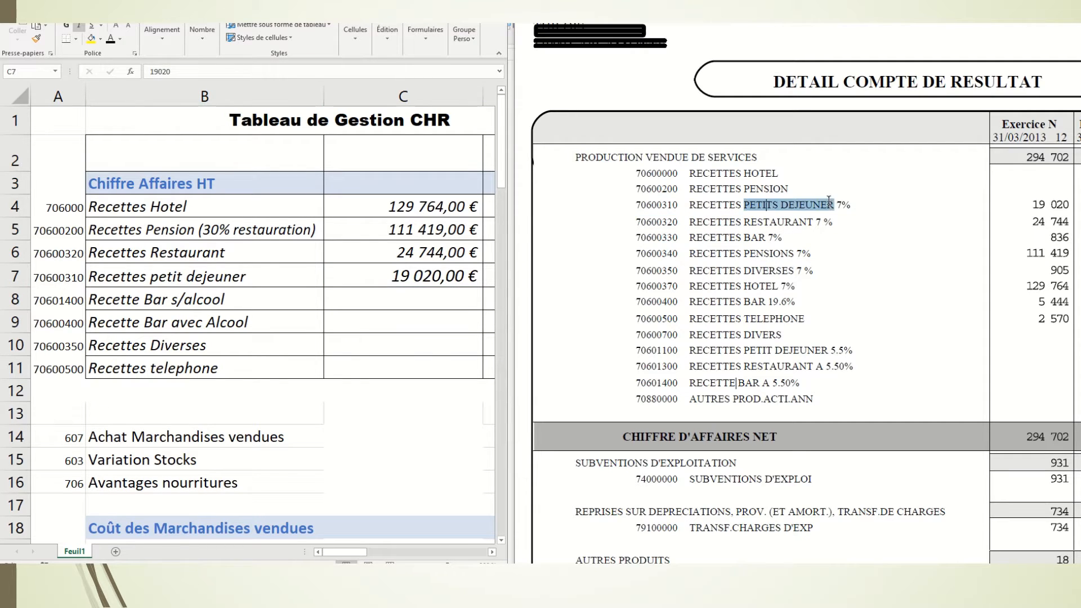
Apply the black font colour to the bar, diverse and telephone revenue amounts in C8 through C11
left_click(412, 294)
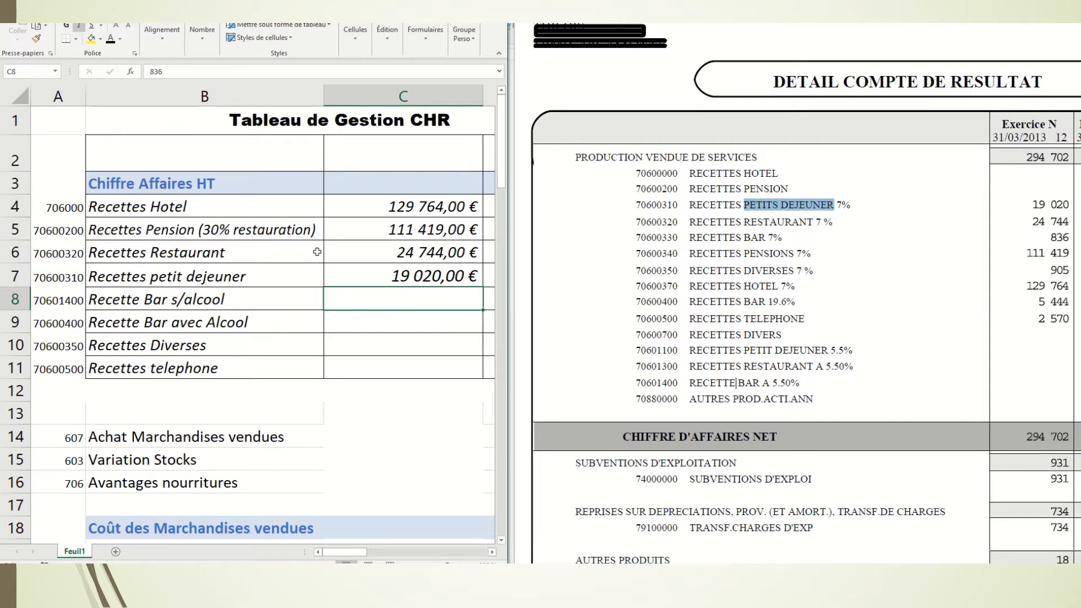
left_click(111, 39)
left_click(421, 322)
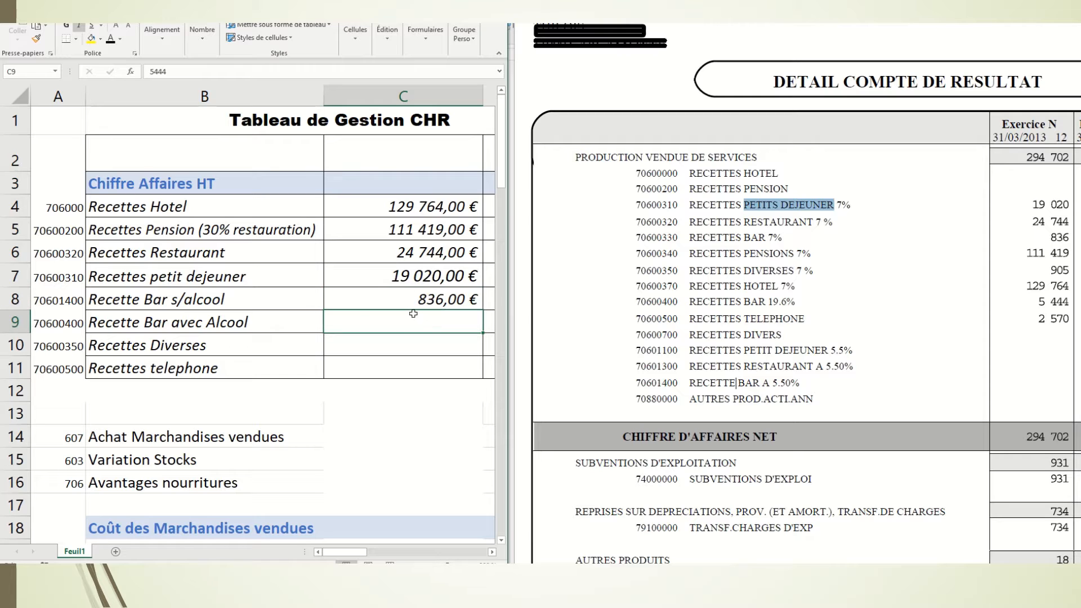
left_click(111, 40)
left_click(420, 346)
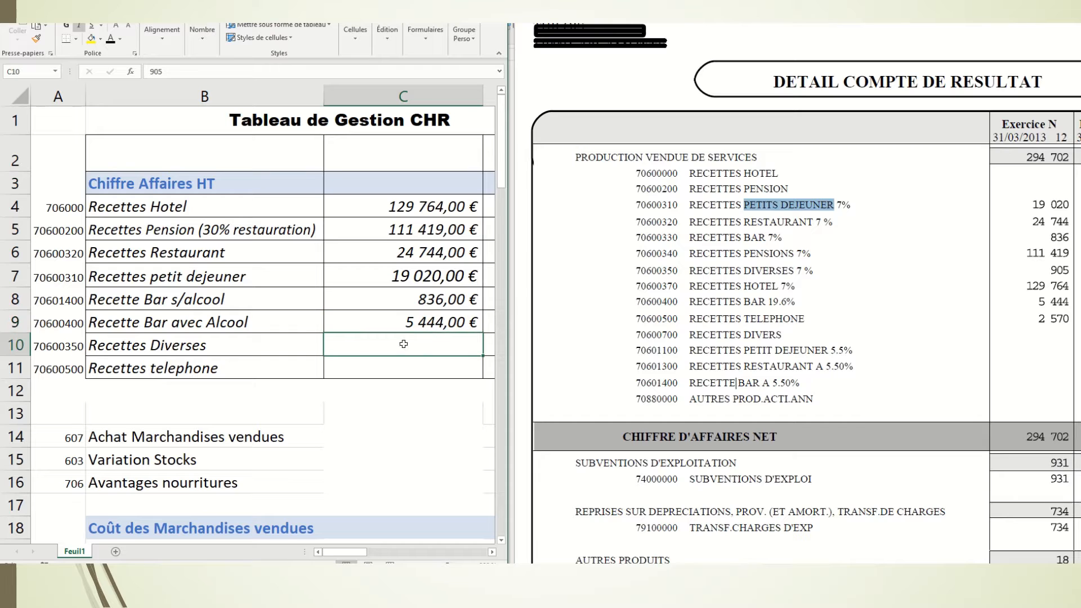
left_click(110, 41)
left_click(417, 369)
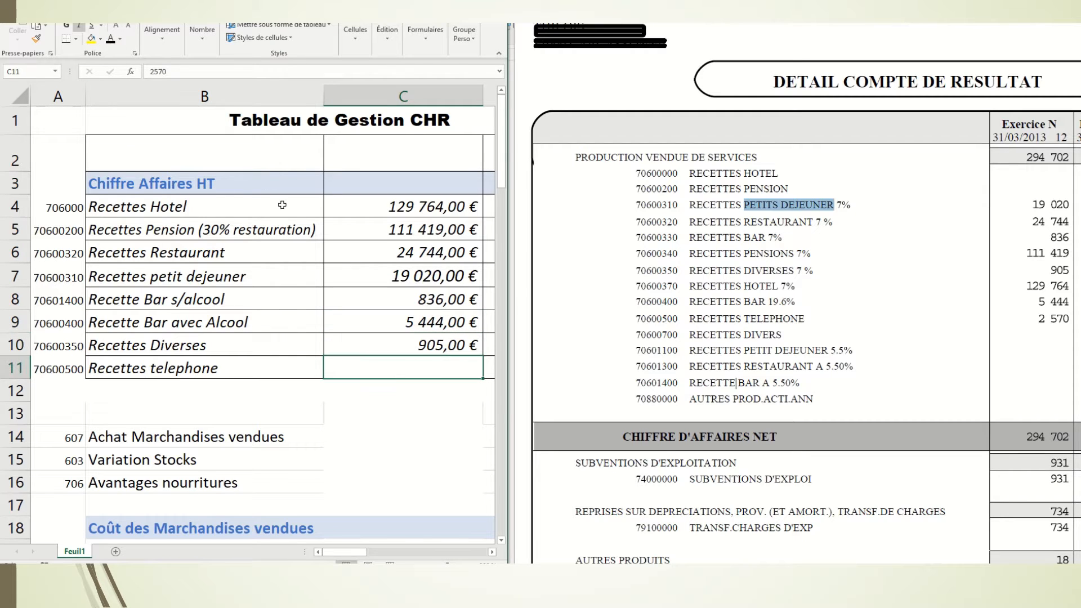
left_click(110, 40)
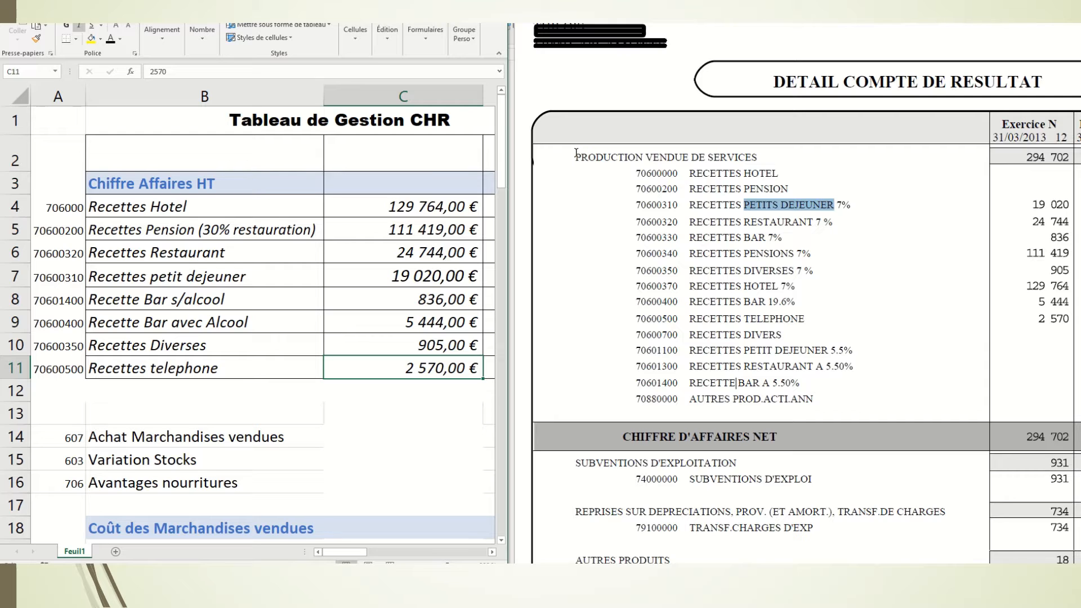
Total the revenue lines in the Chiffre Affaires HT cell C3 with =SOMME(C4:C11) and compare it with the statement's PRODUCTION VENDUE DE SERVICES total
left_click_drag(575, 153, 782, 162)
left_click(787, 189)
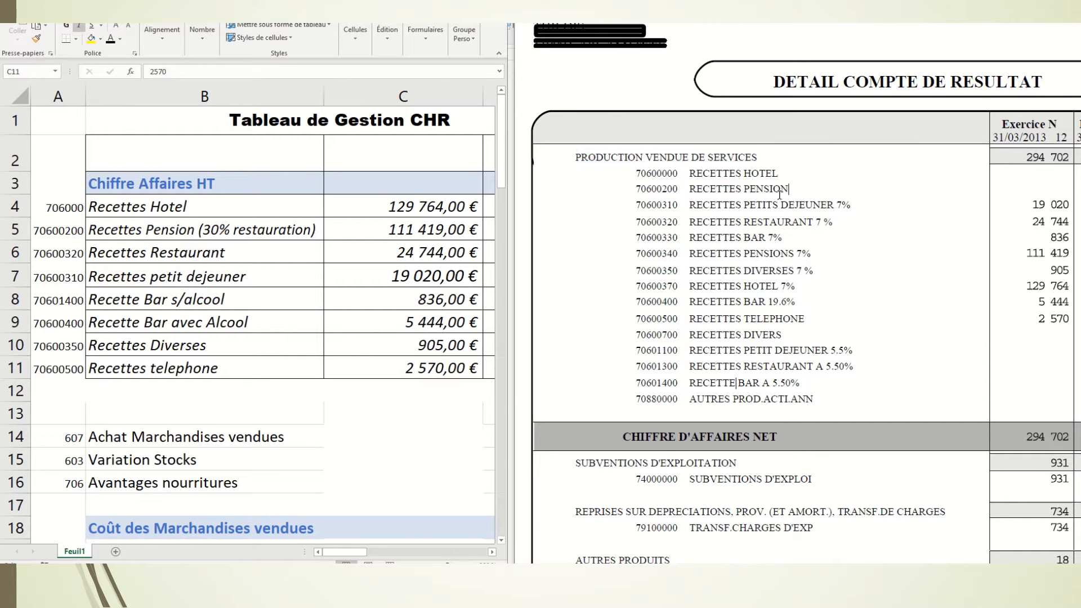
left_click(448, 181)
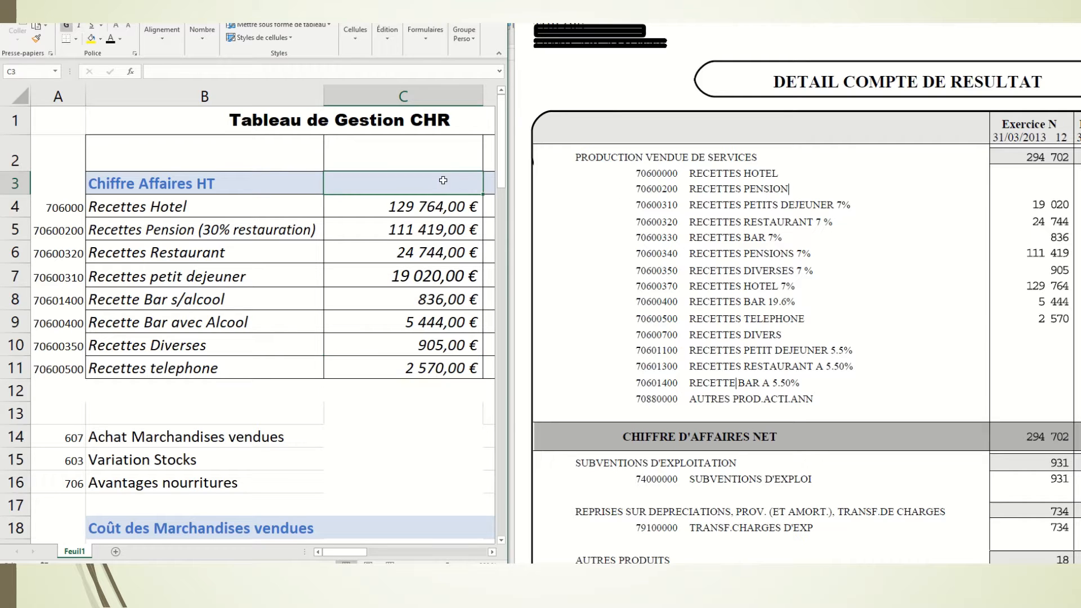
left_click(389, 6)
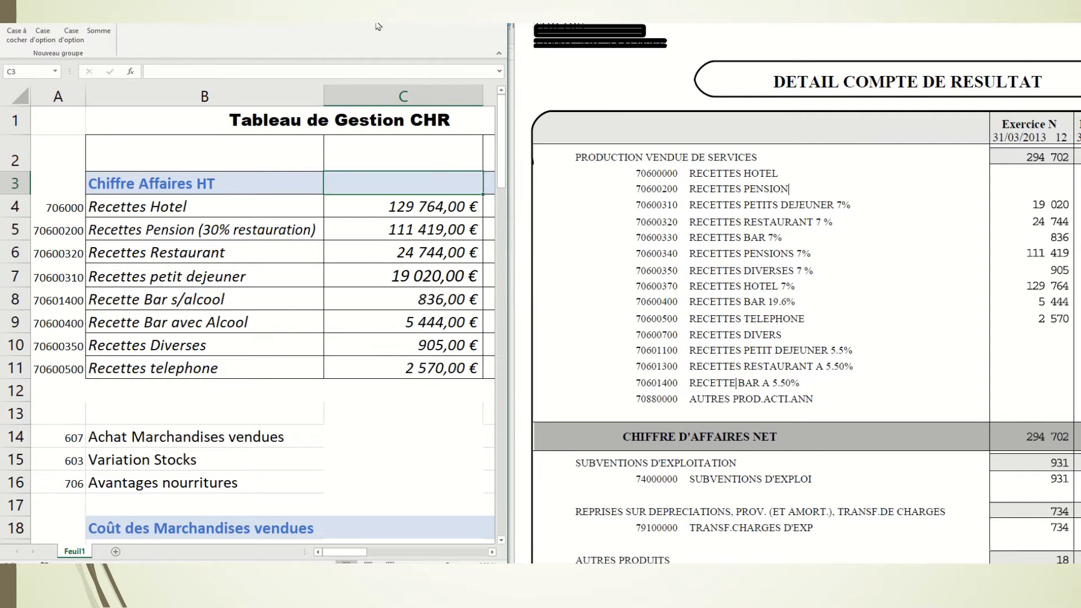
left_click(99, 34)
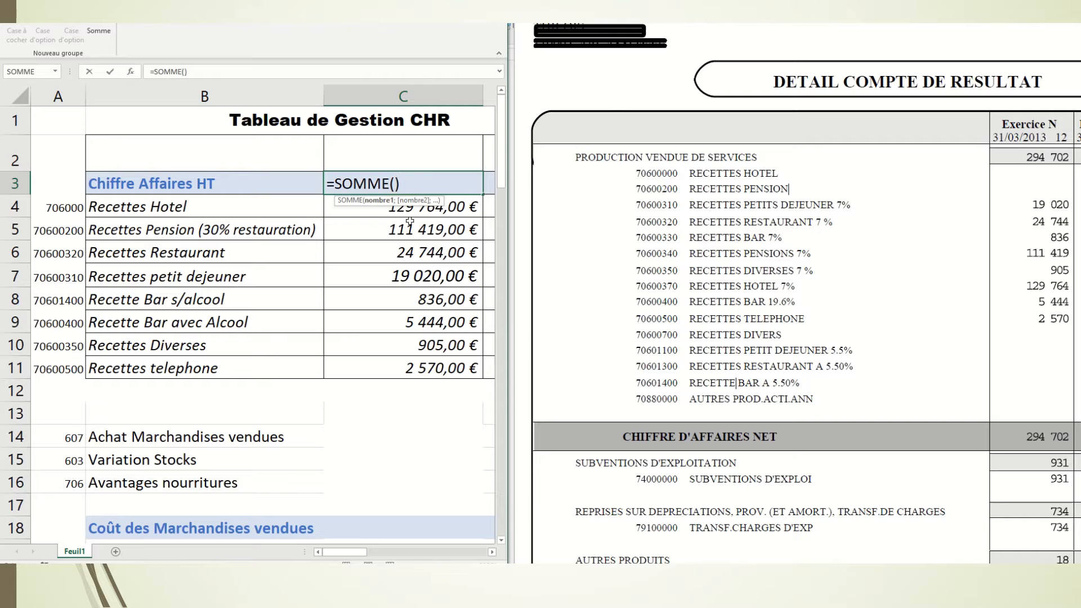
left_click_drag(410, 221, 448, 369)
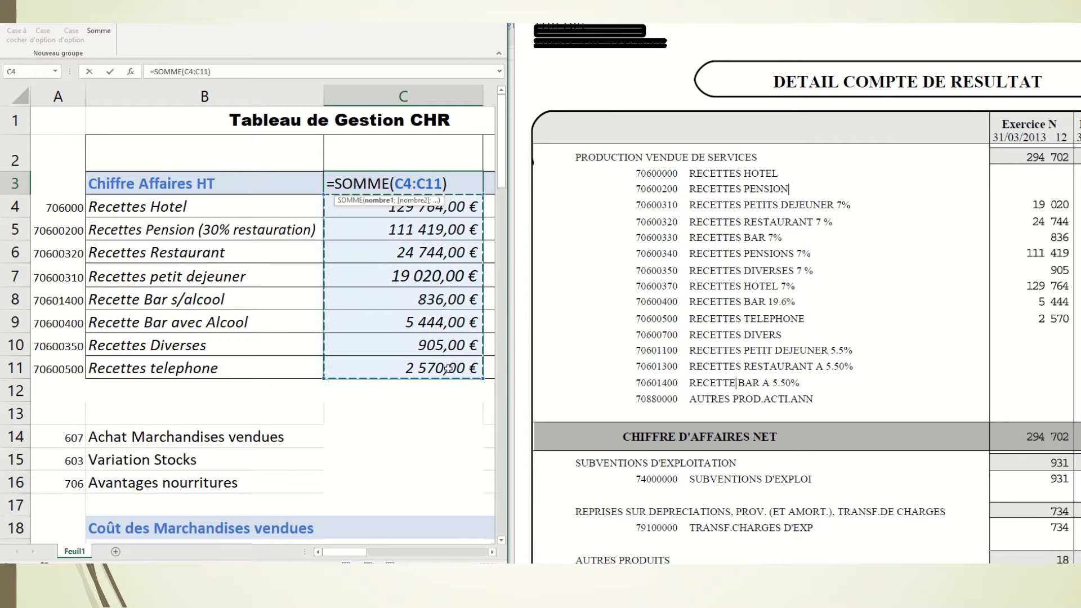
key("Return")
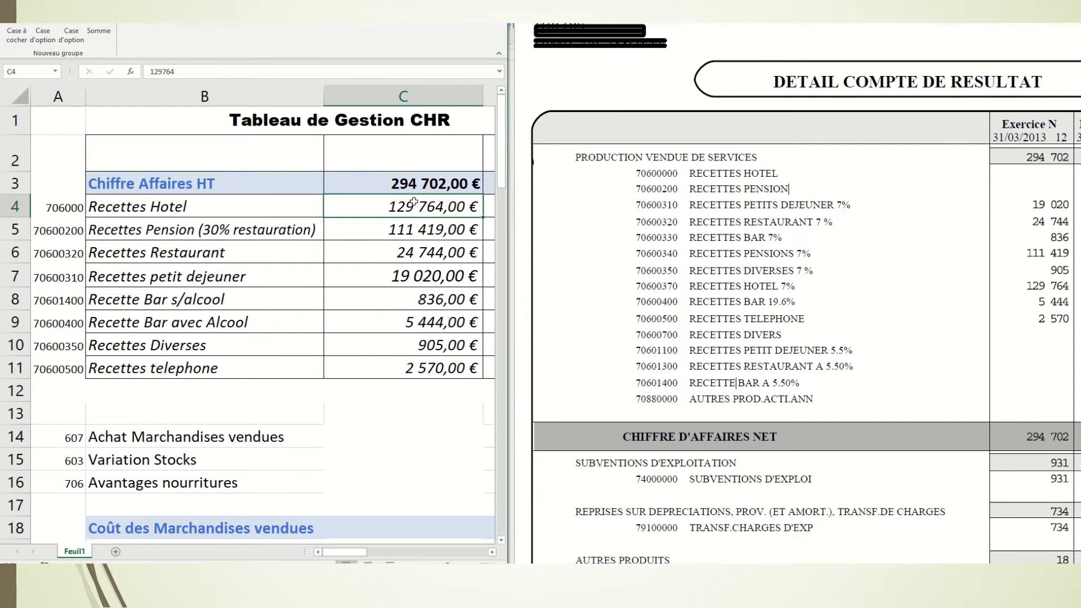
left_click(384, 180)
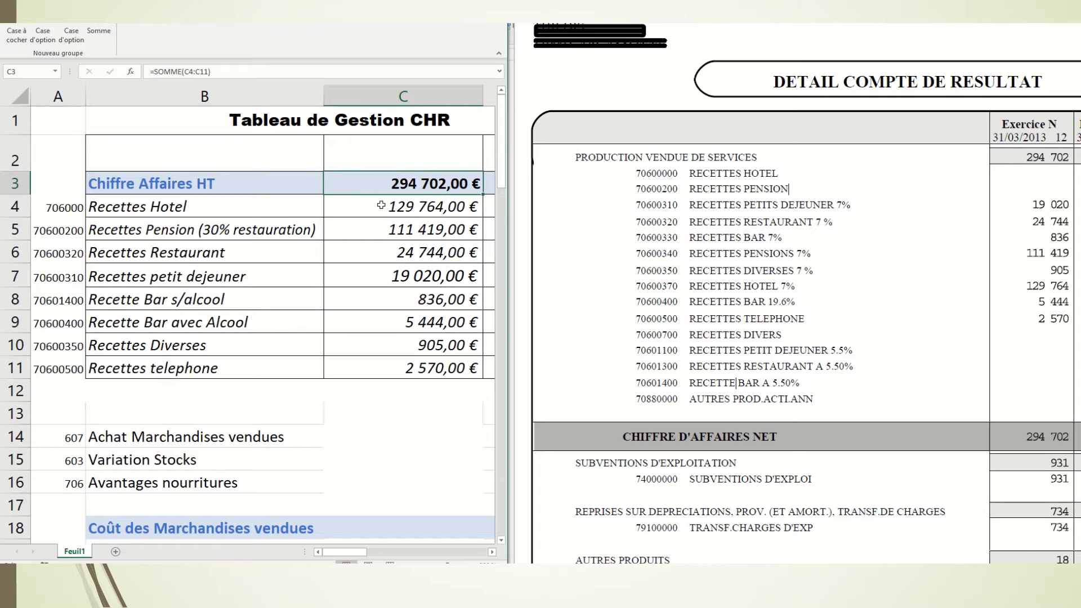
left_click(1041, 153)
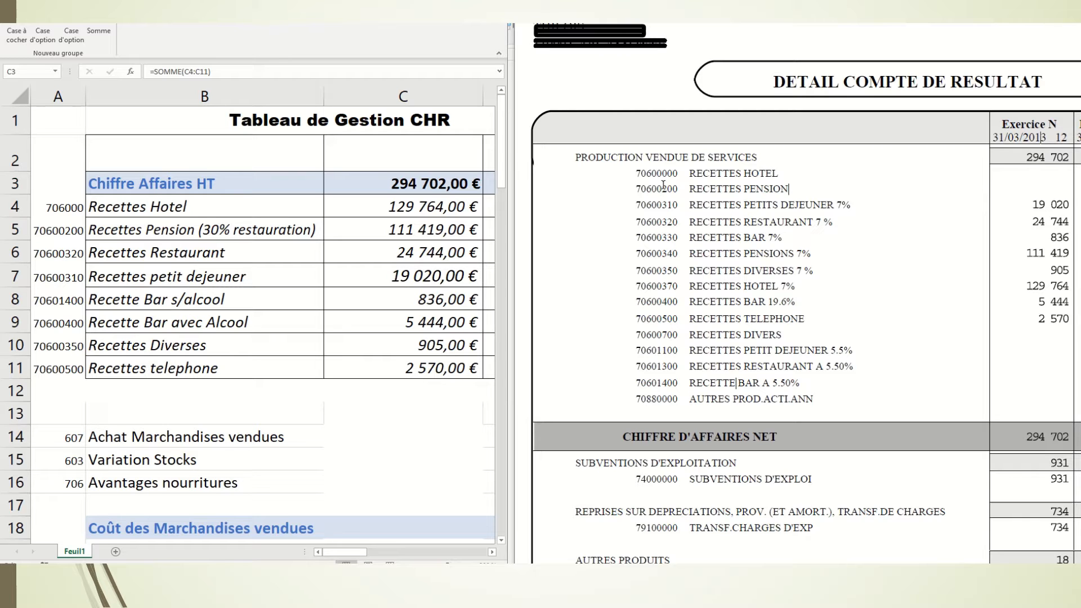
Locate the raw-material purchases heading in the income statement and make the Achat Marchandises vendues amount in C14 black
scroll(444, 246, "down", 1)
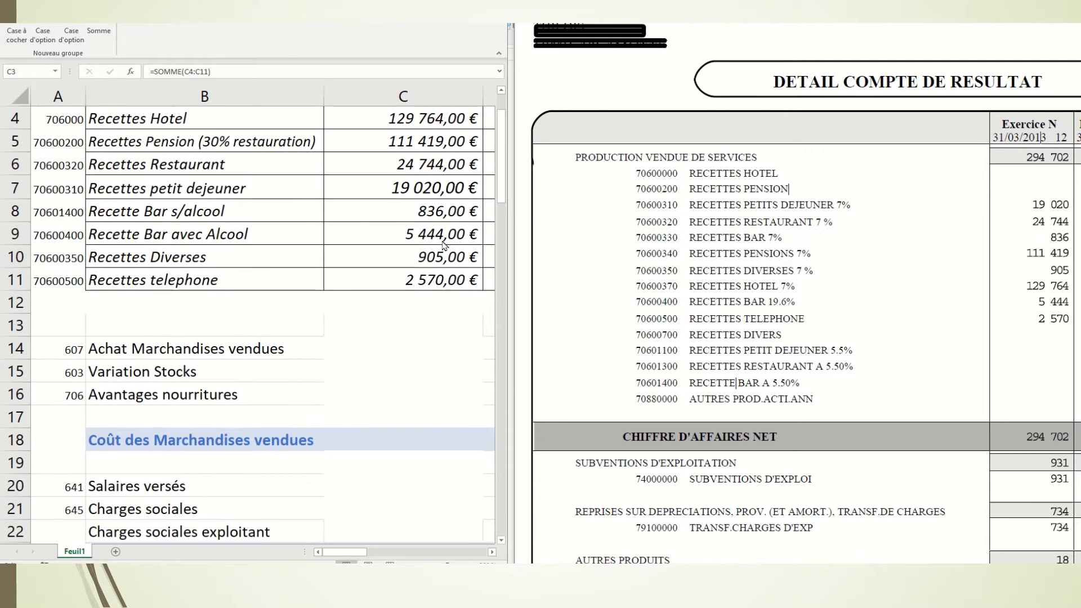
scroll(444, 246, "down", 2)
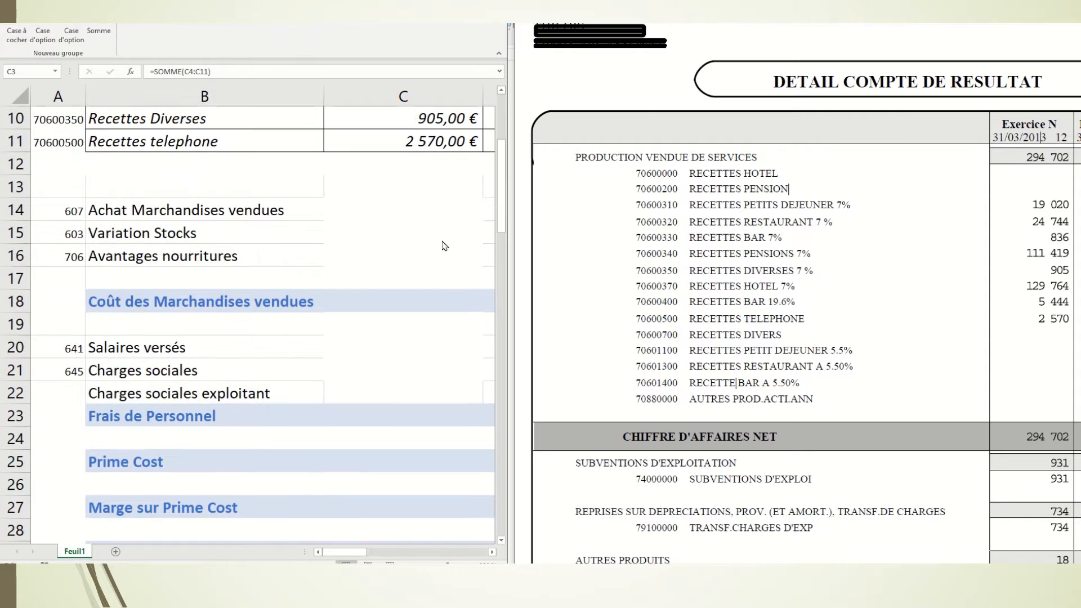
left_click(422, 207)
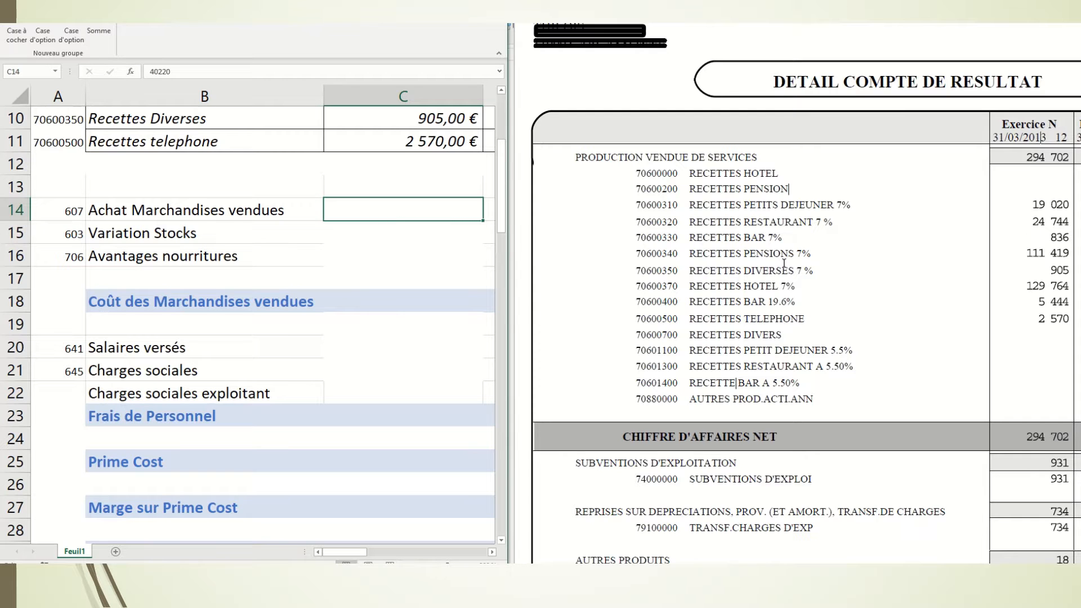
scroll(784, 264, "down", 10)
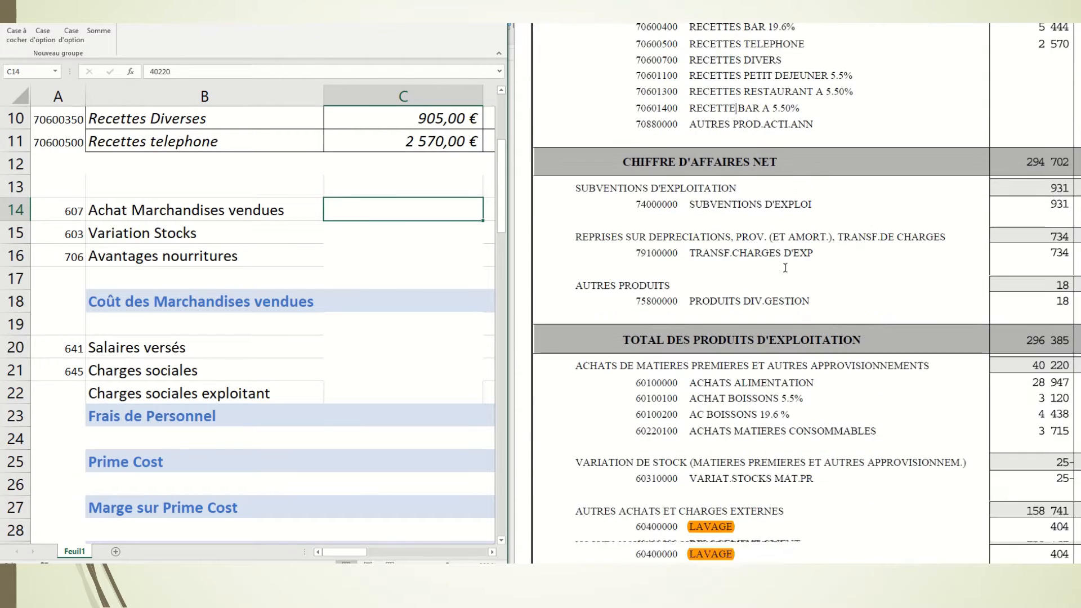
double_click(753, 281)
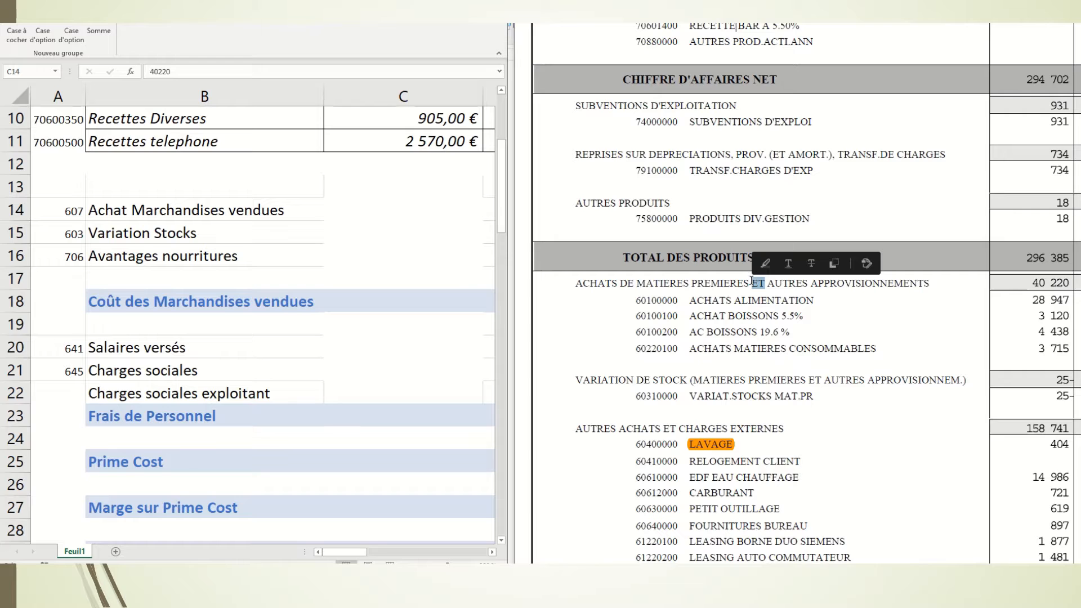
left_click(406, 209)
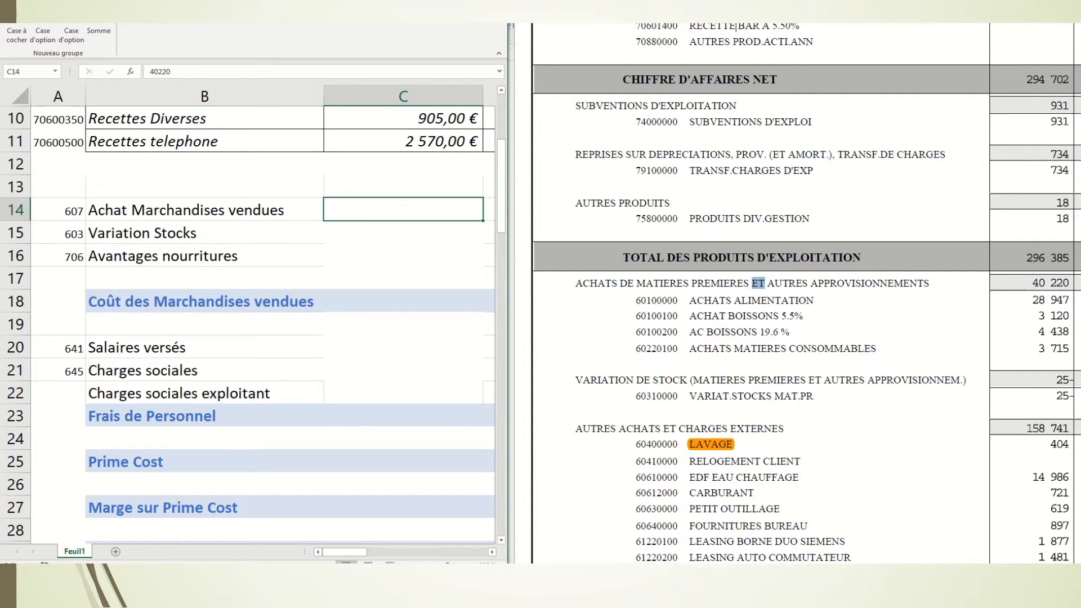
left_click(45, 5)
left_click(110, 39)
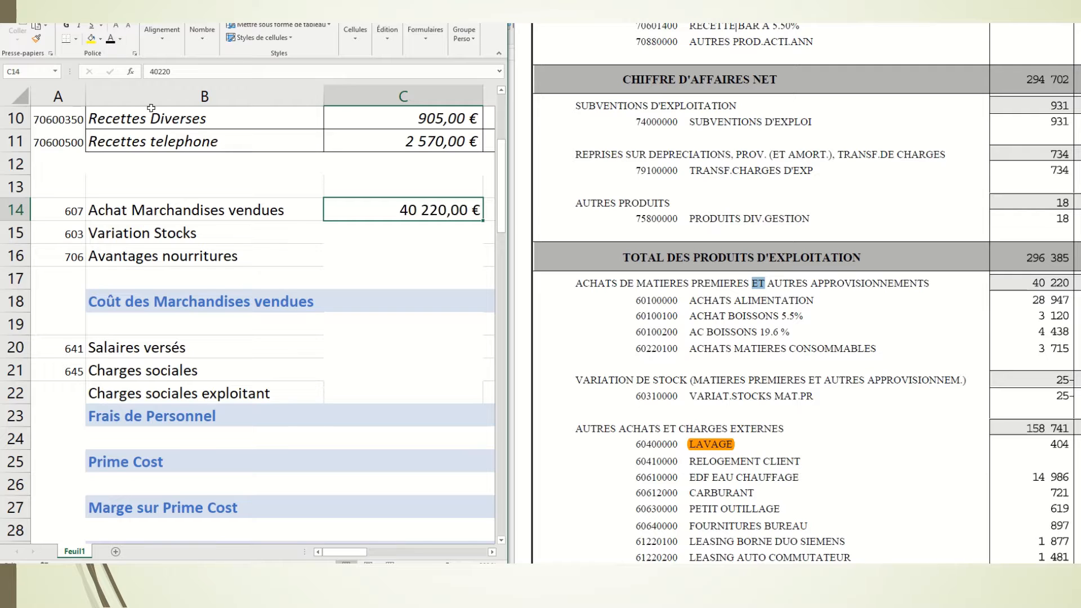
Enter -25 as the Variation Stocks amount in C15
left_click(394, 237)
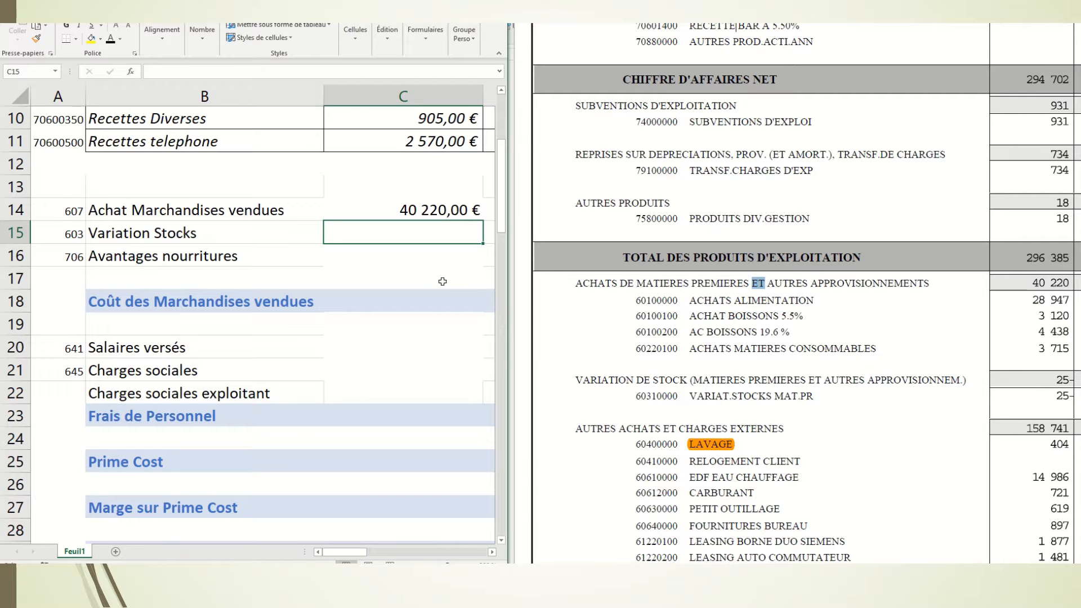
type("-25")
key("Return")
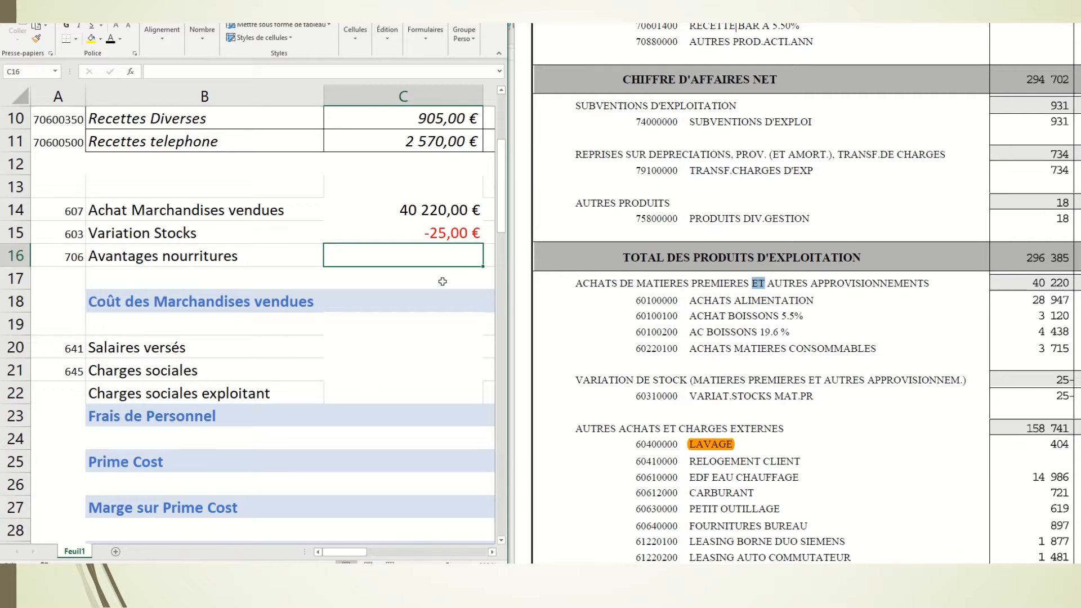
Find the TRANSF.CHARGES D'EXP line in the income statement and enter its amount as -734 for Avantages nourritures in C16
scroll(775, 216, "up", 1)
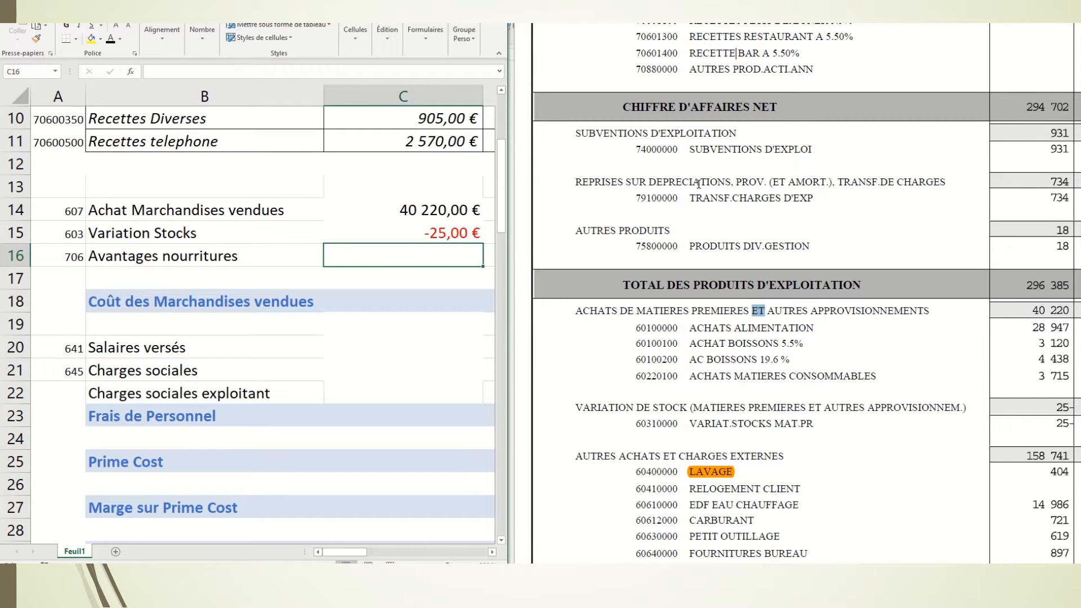
left_click_drag(691, 199, 825, 198)
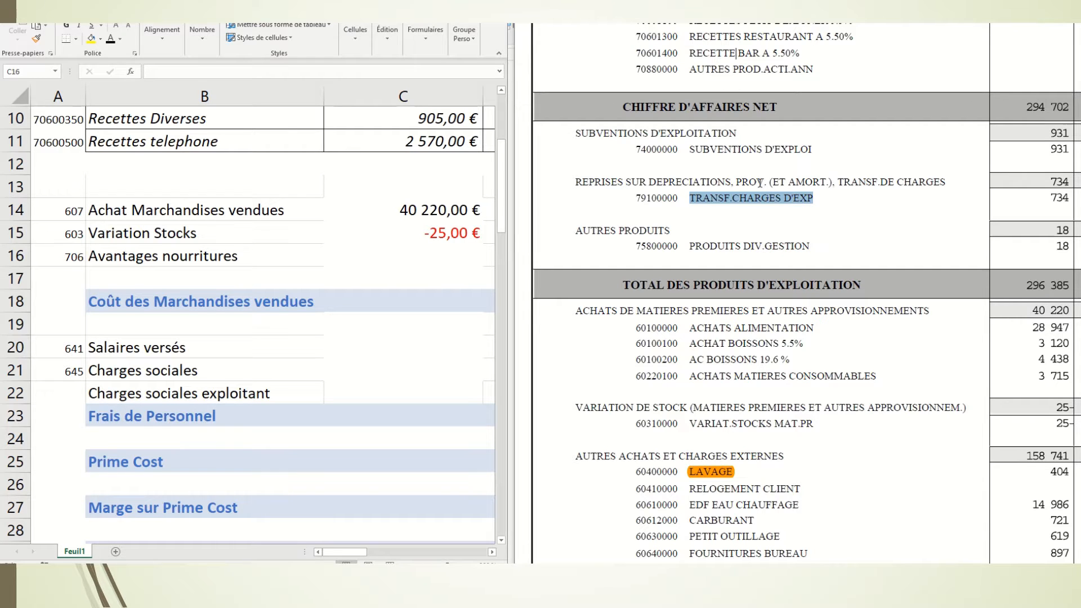
left_click(432, 253)
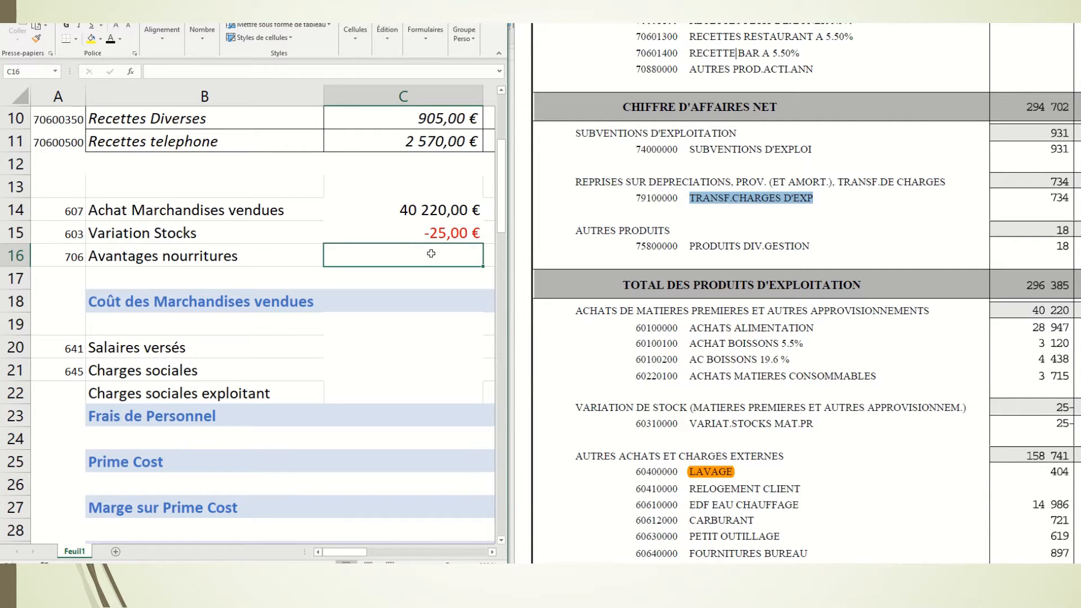
type("-734")
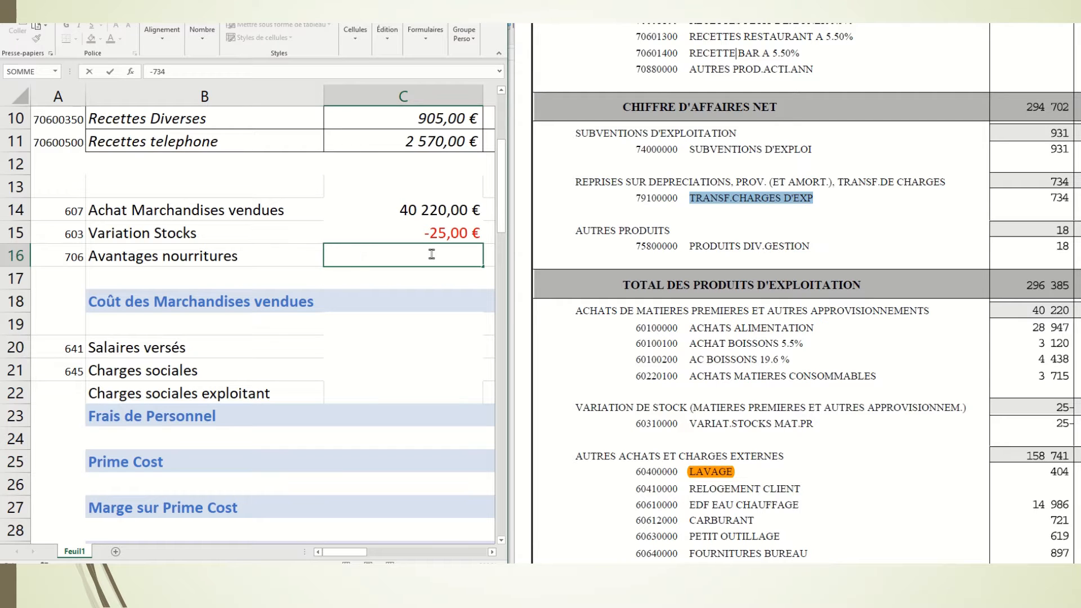
key("Return")
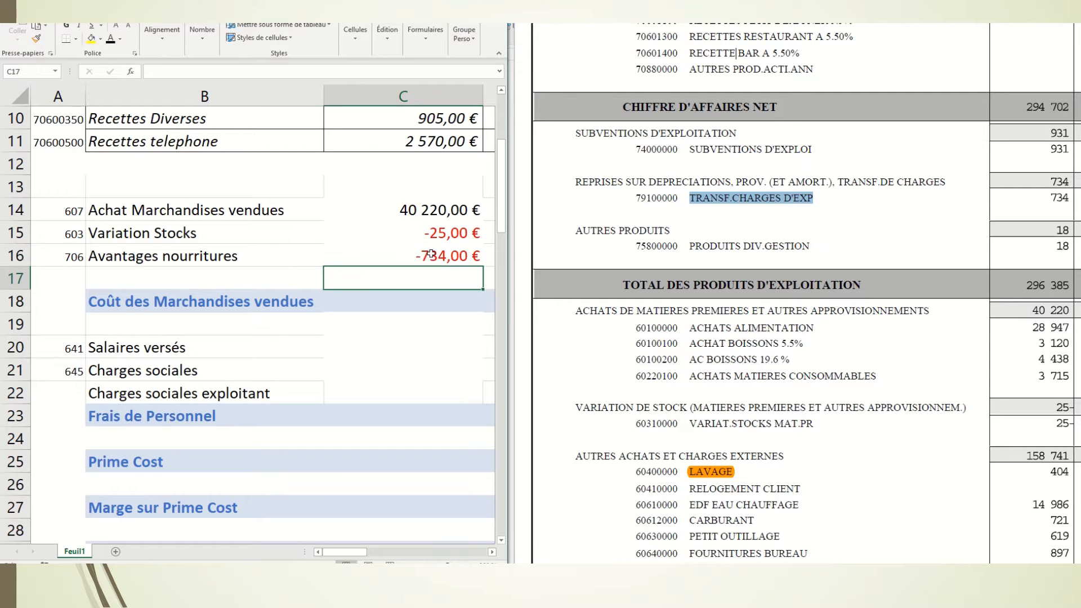
Total the purchase lines in the Coût des Marchandises vendues cell C18 with =SOMME(C14:C17)
left_click(376, 303)
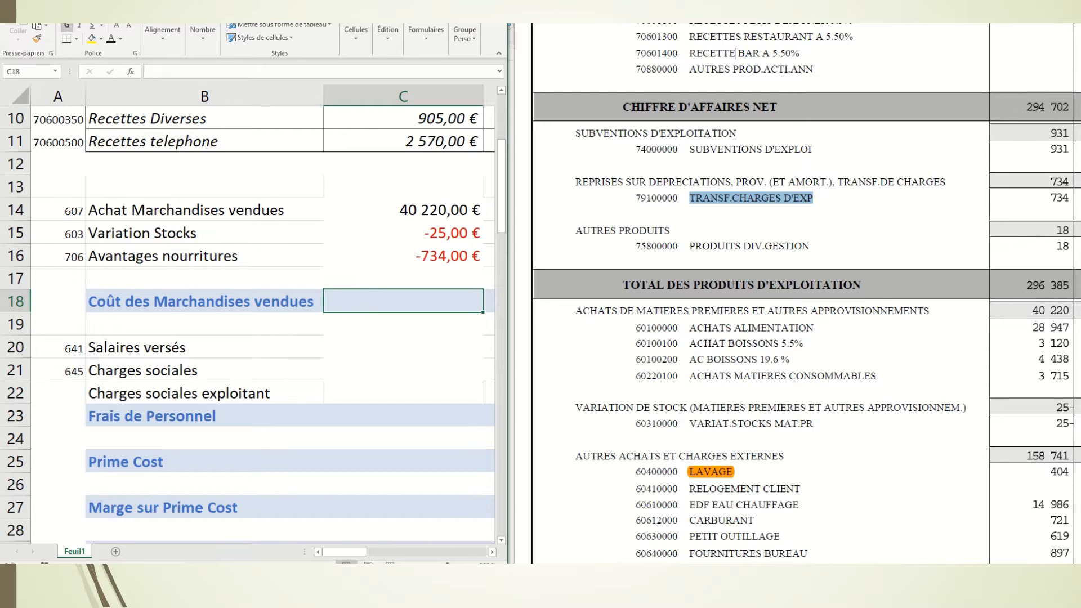
left_click(99, 35)
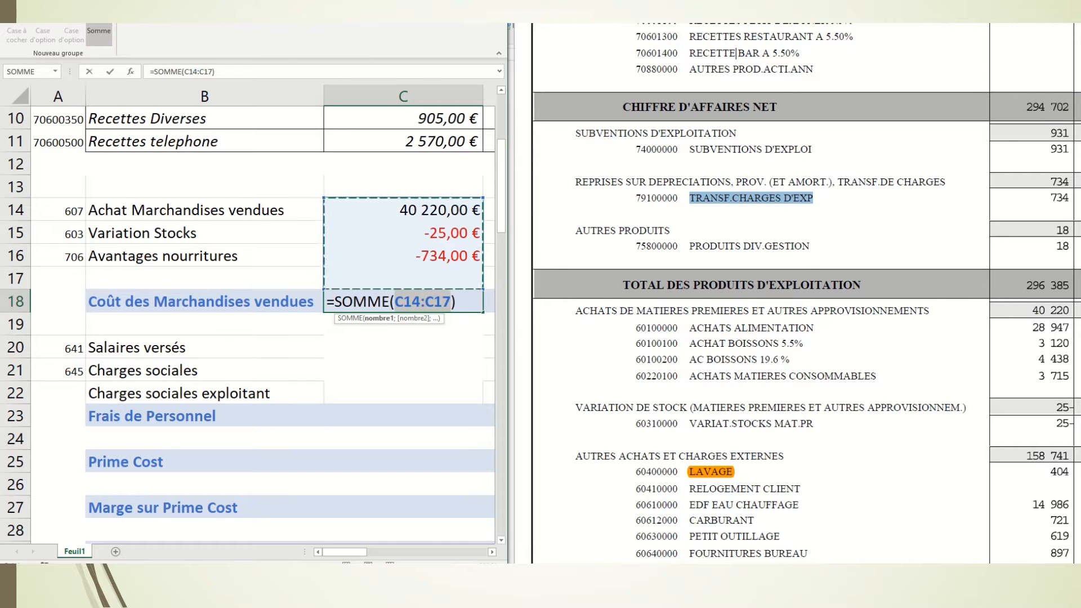
key("Return")
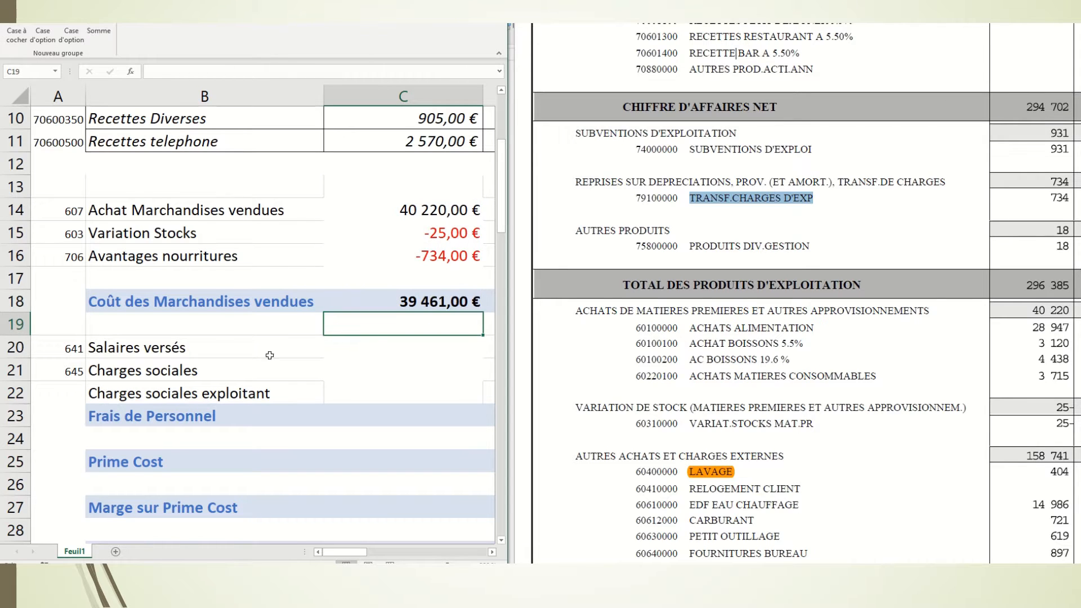
left_click(426, 301)
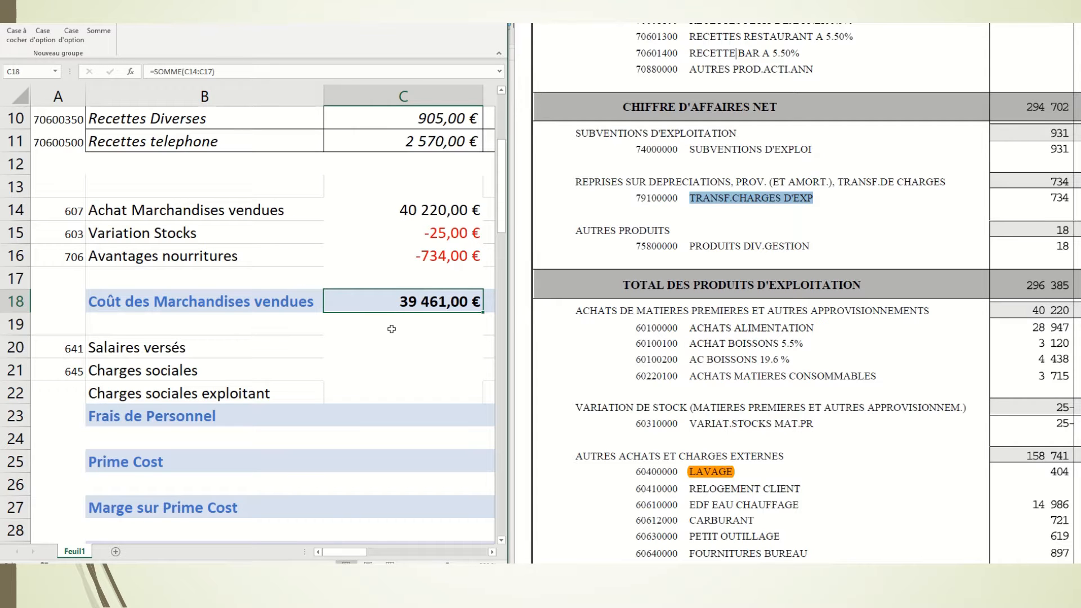
Find the SALAIRES ET TRAITEMENTS heading in the income statement and make the Salaires versés amount in C20 black
scroll(391, 329, "down", 1)
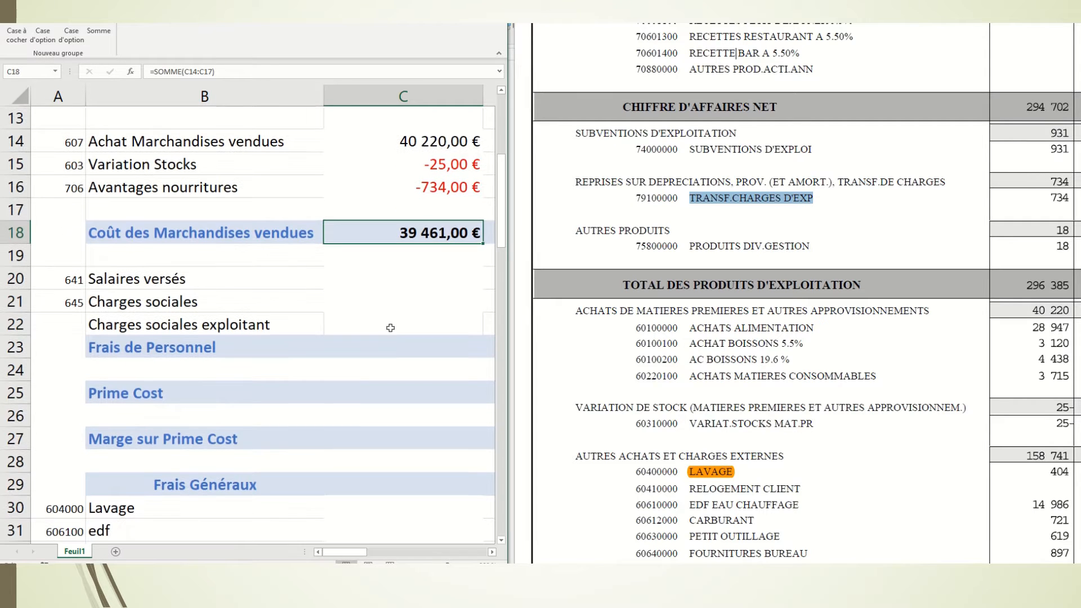
left_click(370, 279)
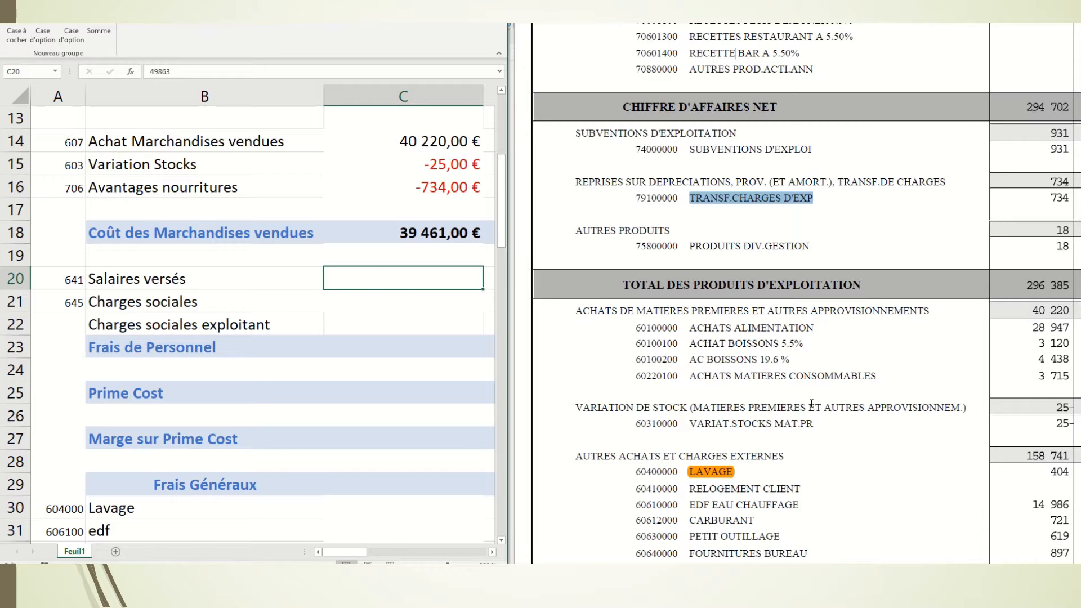
scroll(815, 378, "down", 10)
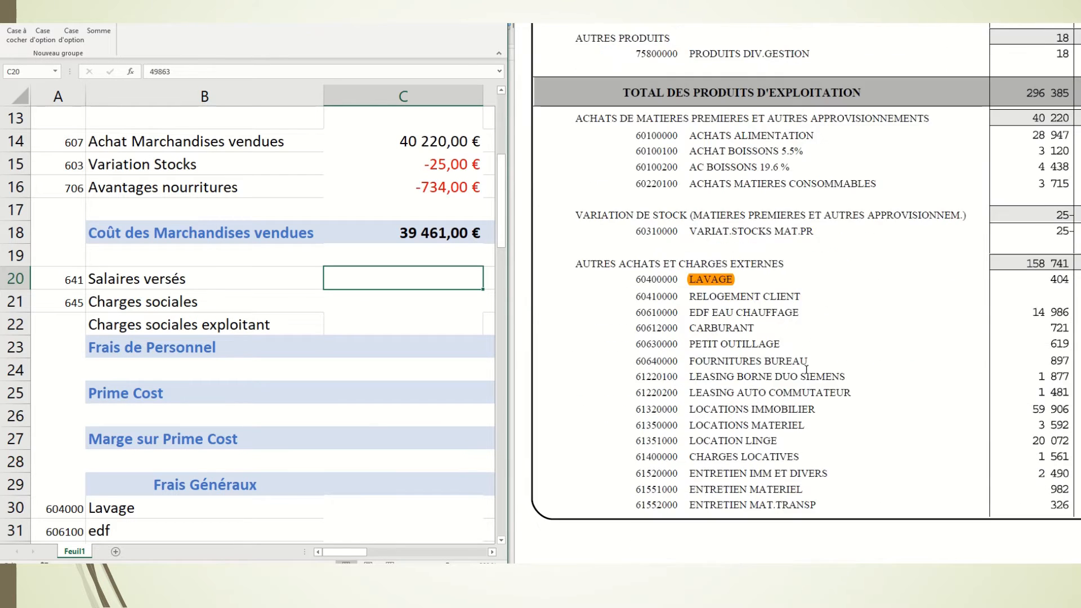
scroll(805, 370, "down", 10)
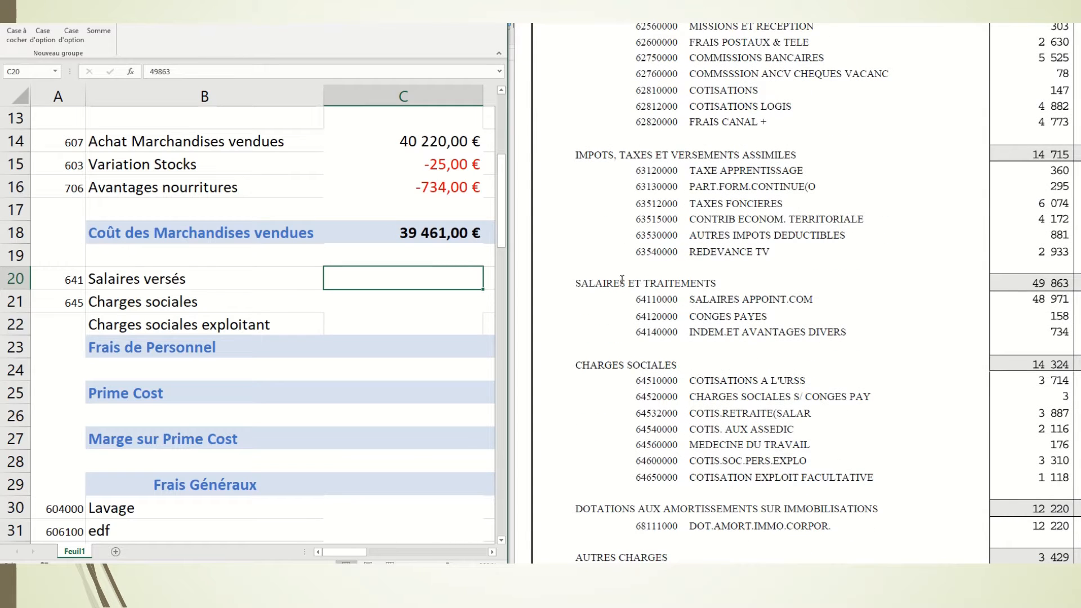
double_click(622, 281)
left_click(658, 282)
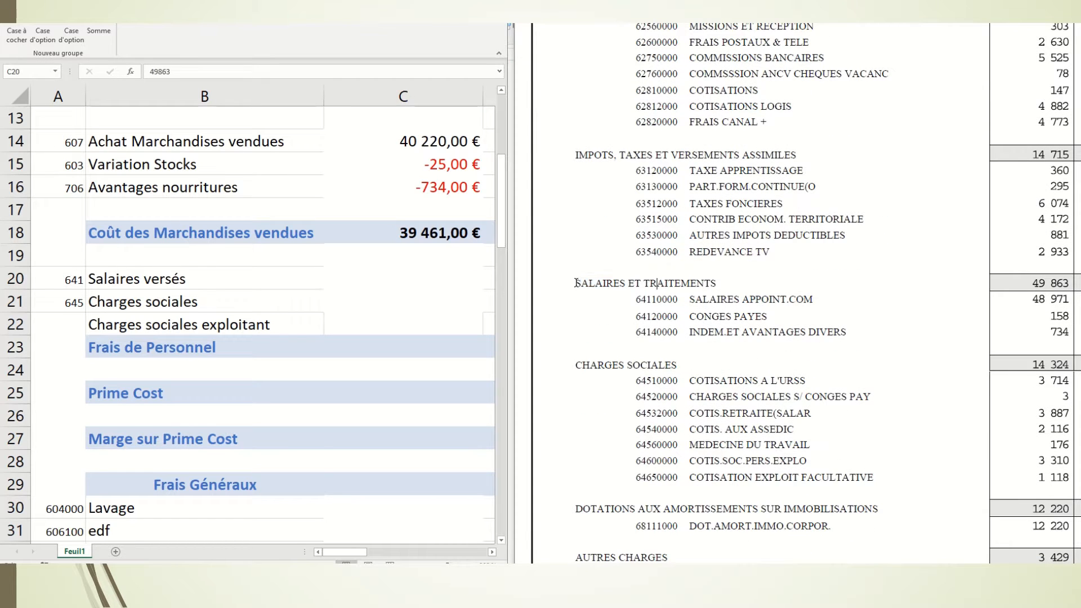
left_click_drag(576, 283, 717, 283)
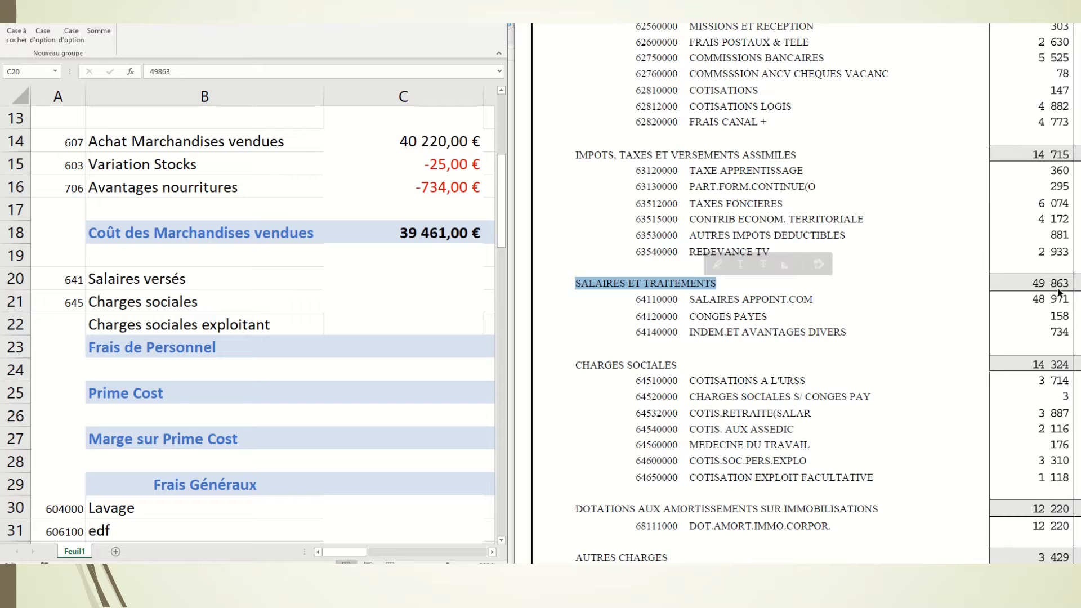
left_click(402, 284)
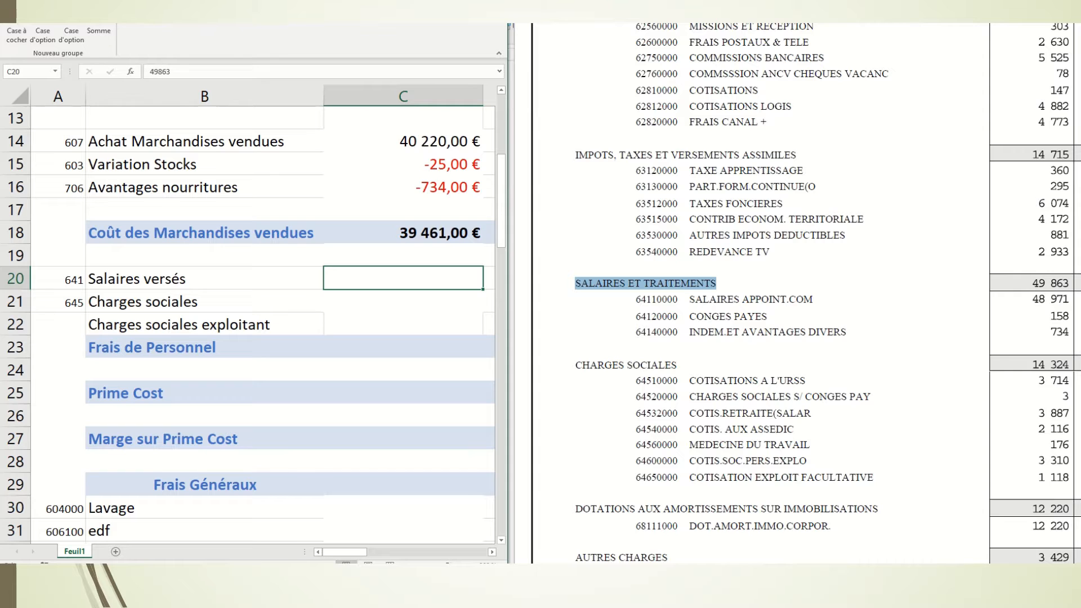
left_click(45, 4)
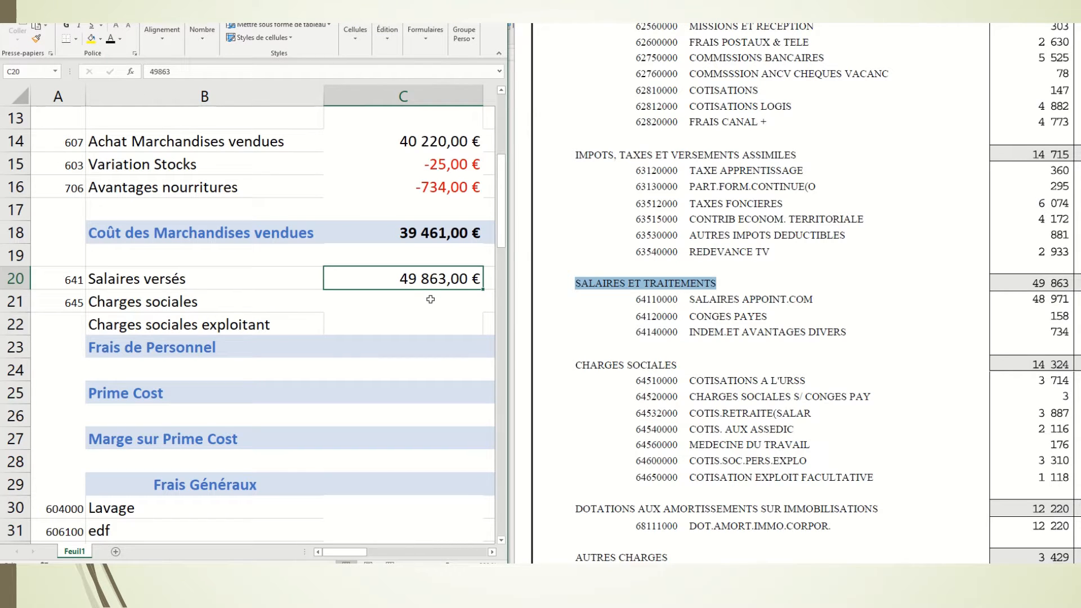
Mark the CHARGES SOCIALES heading in the income statement and make the Charges sociales amount in C21 black
left_click(400, 303)
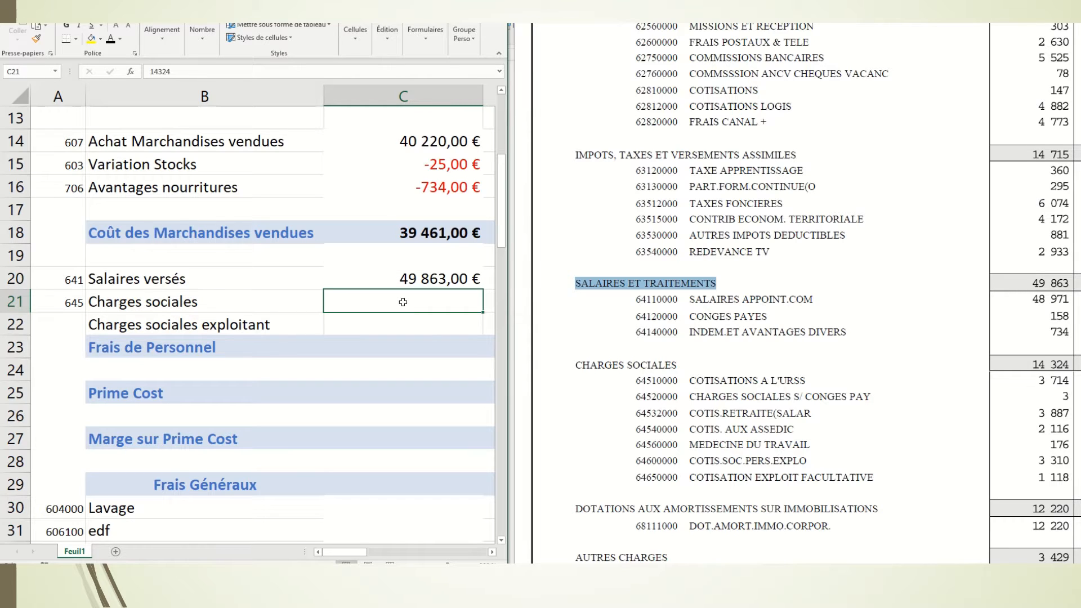
triple_click(638, 365)
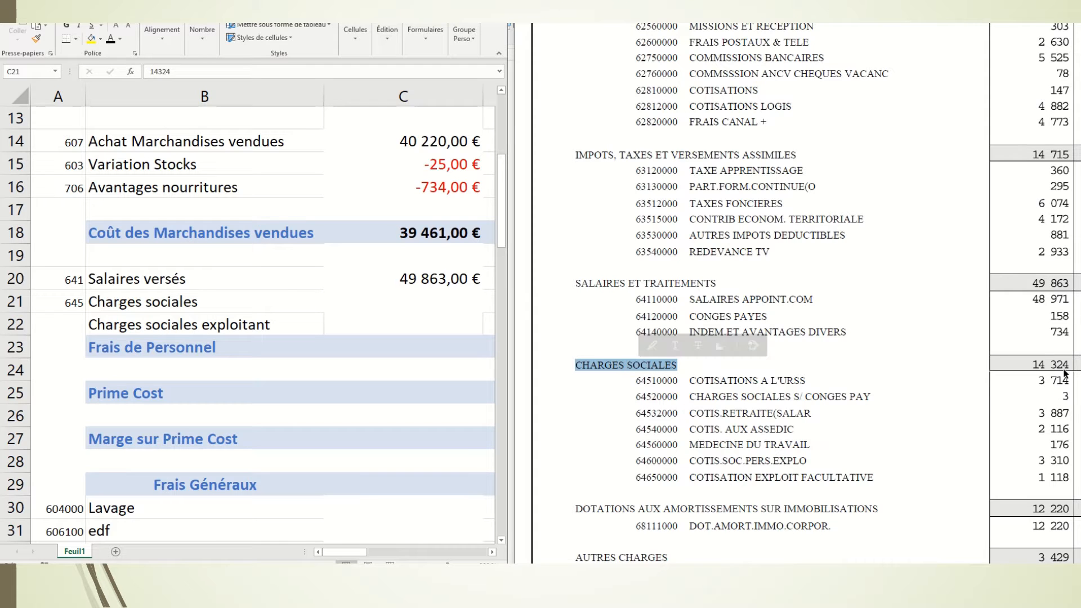
left_click(423, 302)
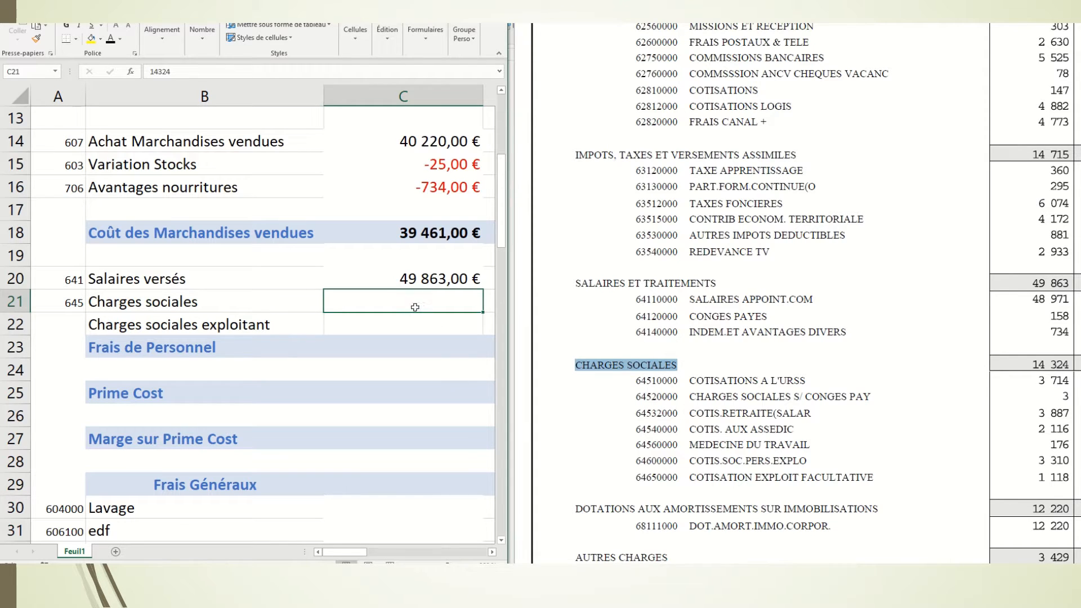
left_click(111, 43)
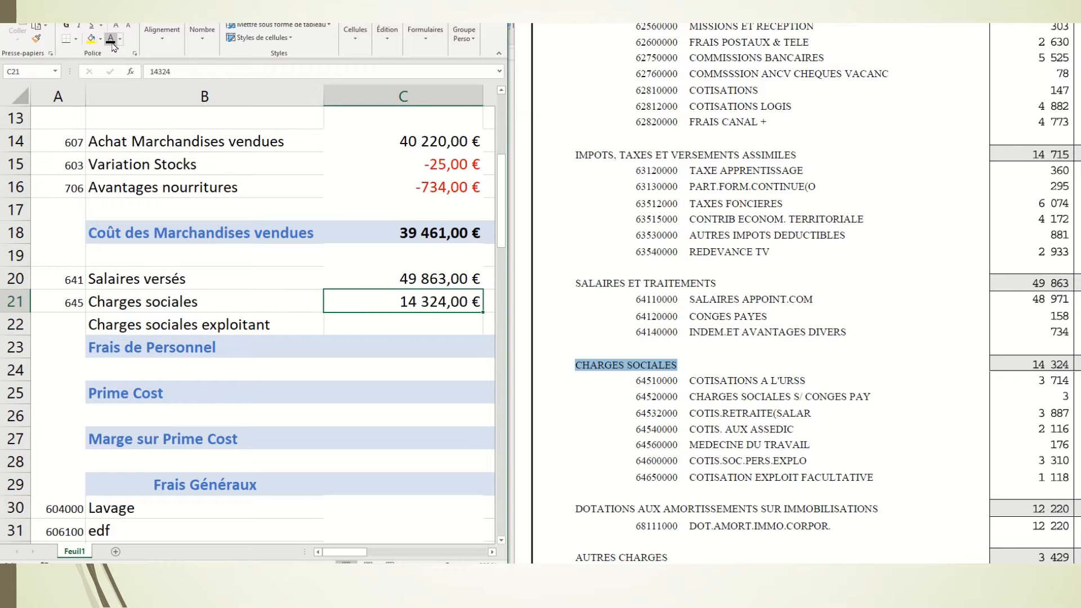
Total the staff costs in the Frais de Personnel cell C23 with =SOMME(C20:C22) and make the amount black
left_click(370, 323)
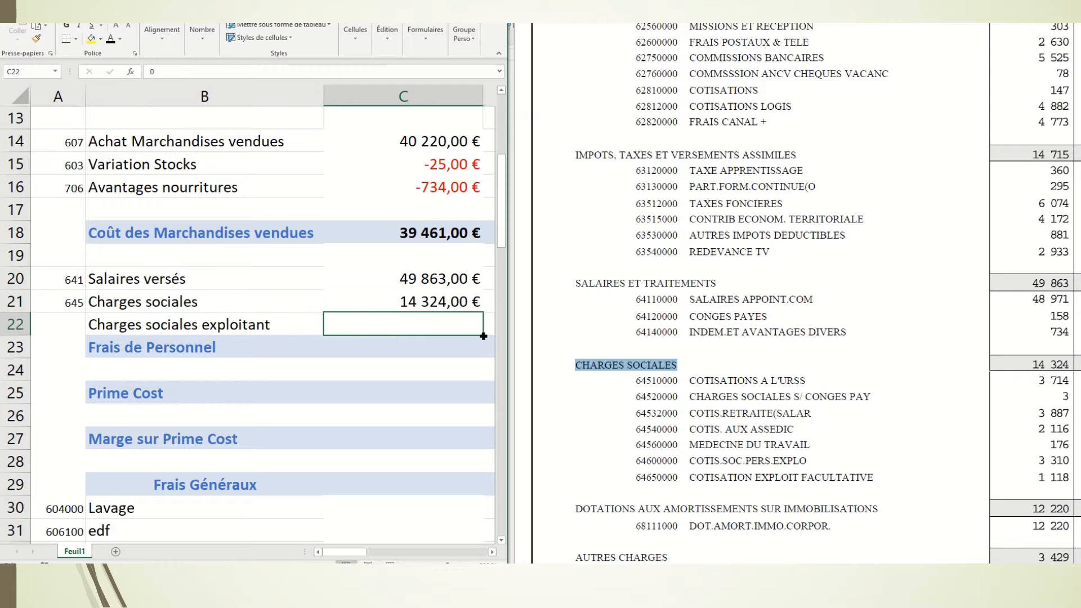
scroll(829, 355, "down", 1)
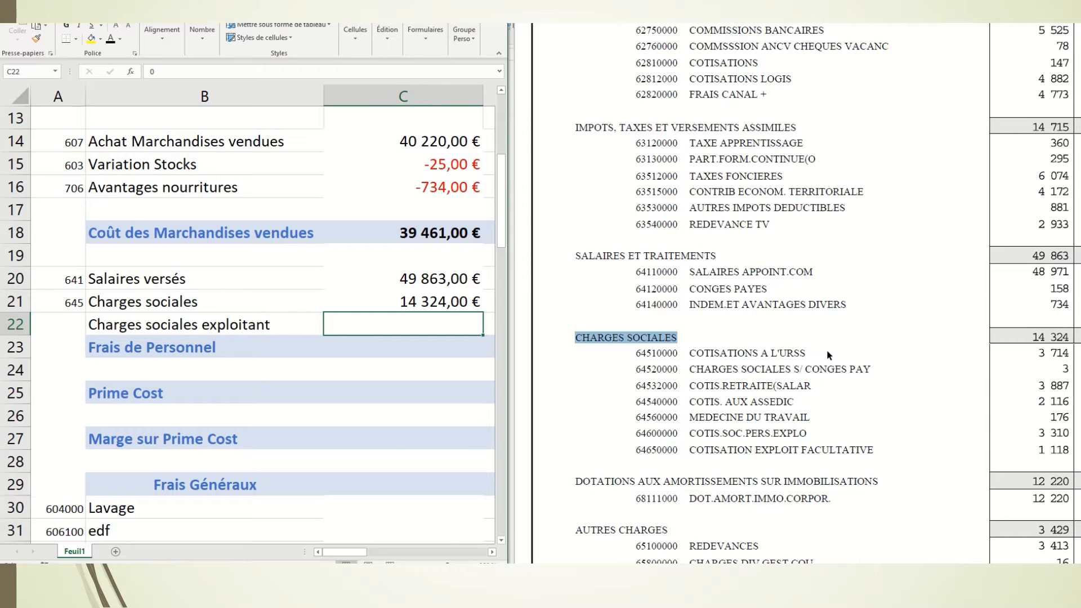
left_click(421, 344)
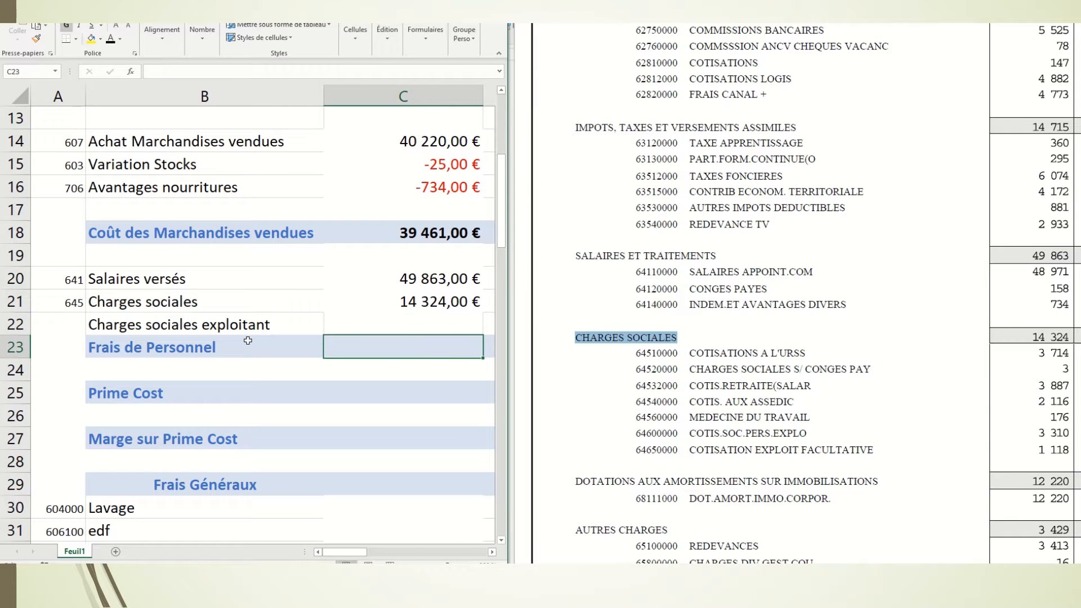
left_click(367, 4)
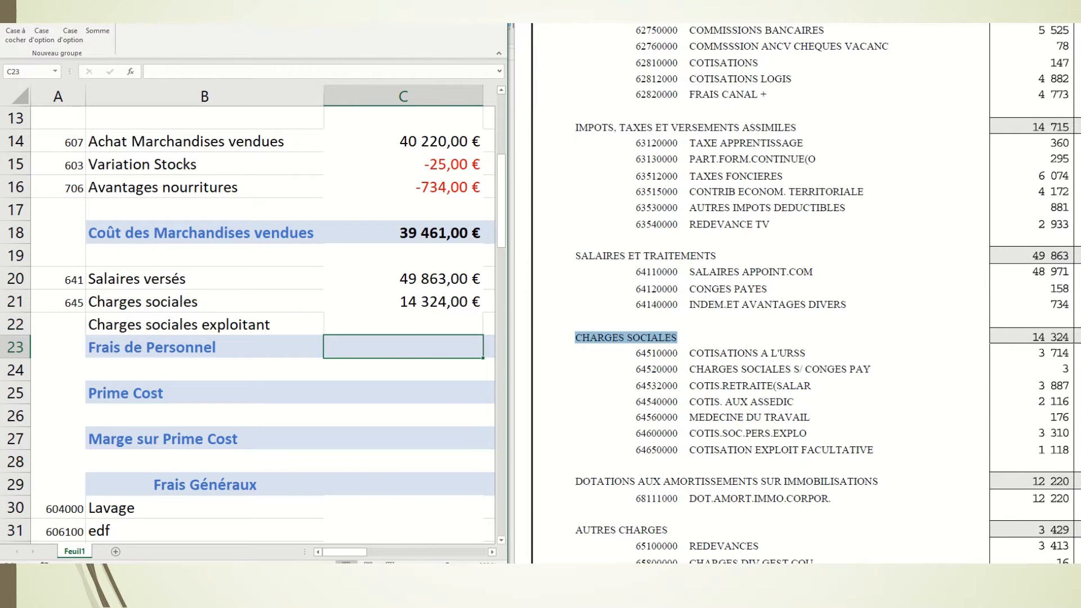
left_click(99, 34)
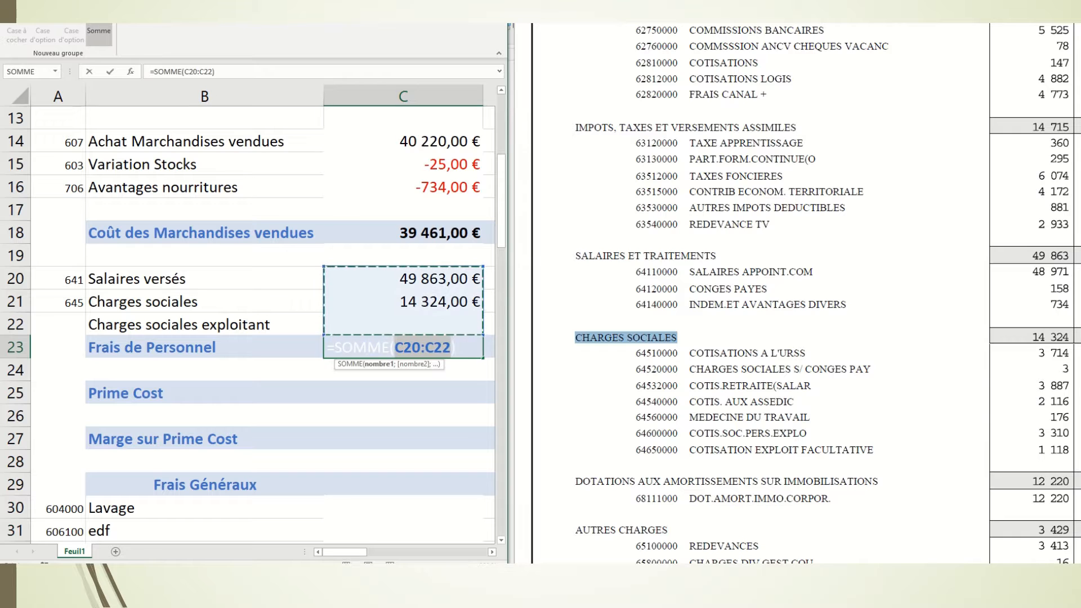
key("Return")
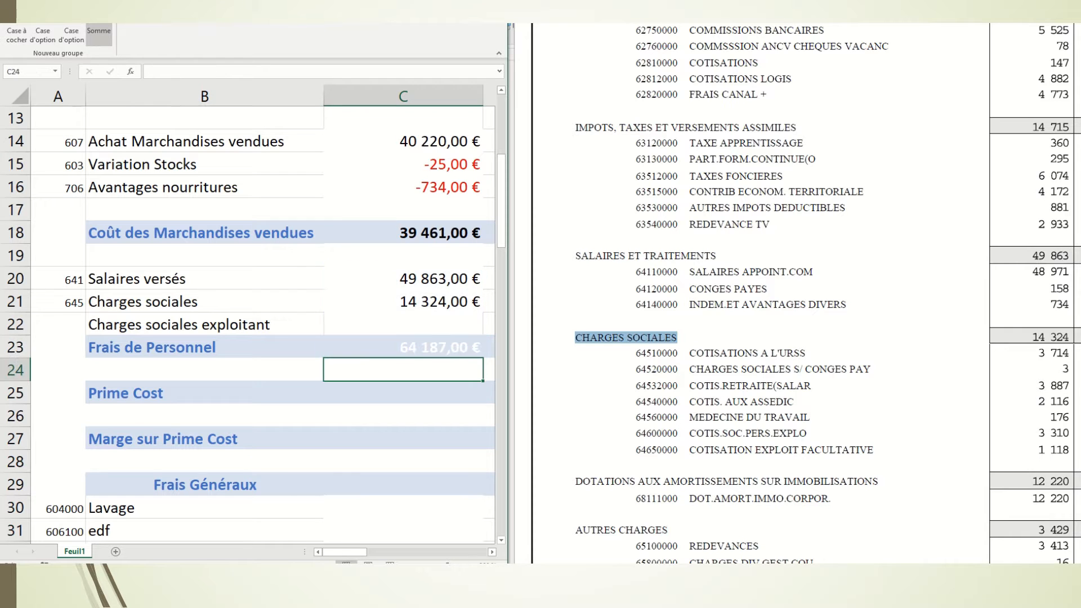
left_click(392, 352)
left_click(44, 4)
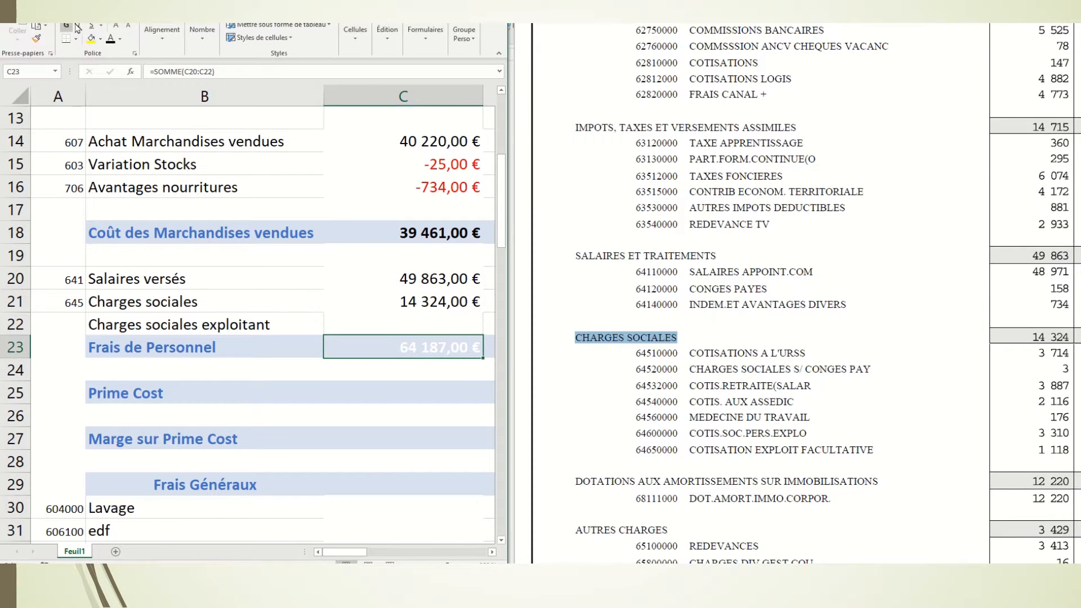
left_click(110, 40)
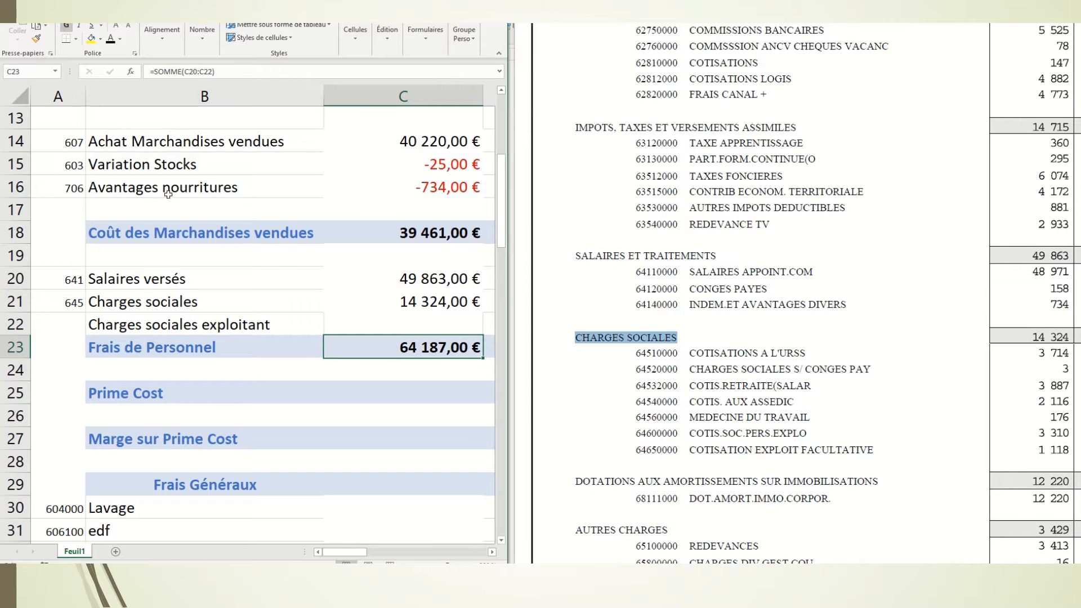
Calculate the Prime Cost in C25 with =C18+C23 and make the amount black
left_click(432, 385)
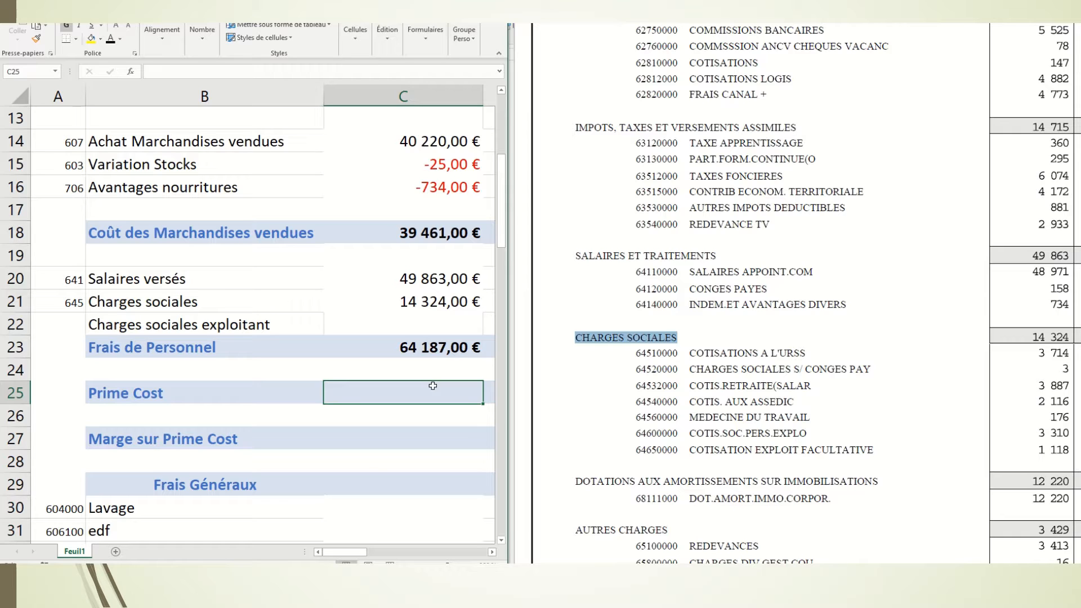
type("=")
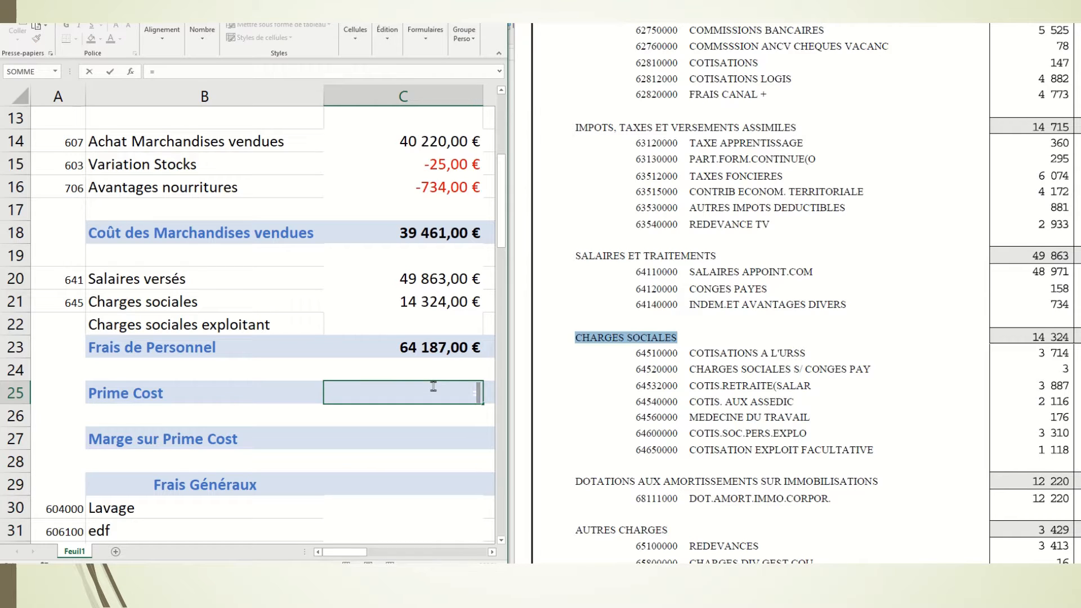
left_click(432, 231)
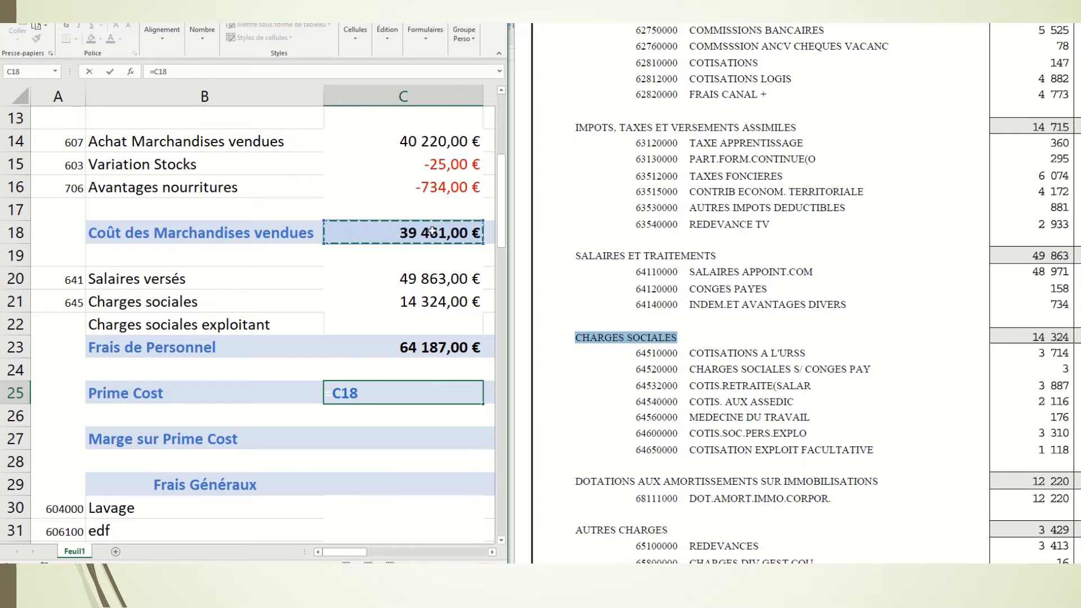
type("+")
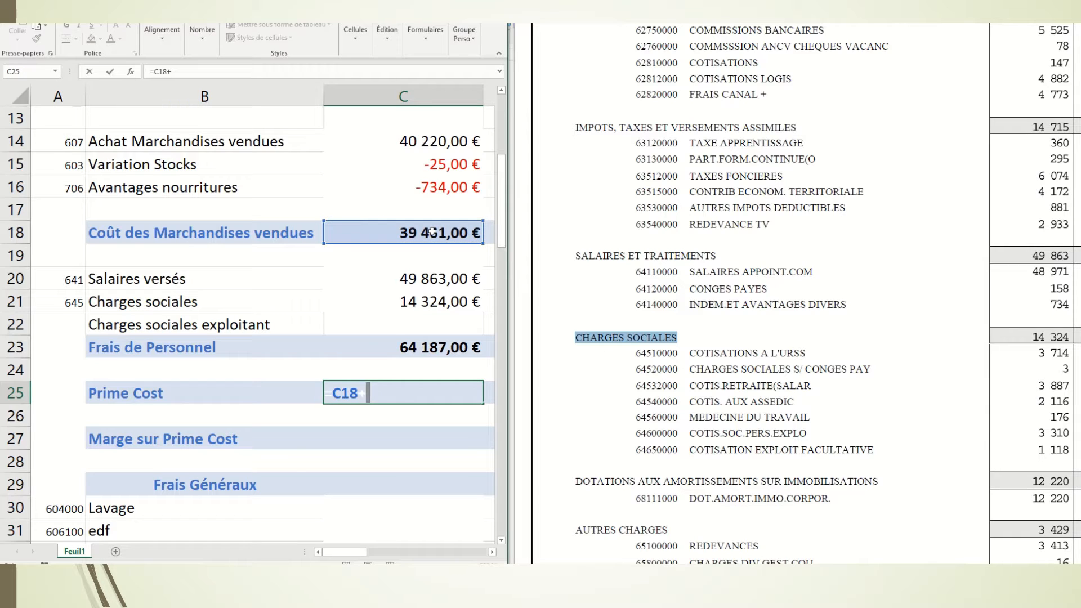
left_click(430, 347)
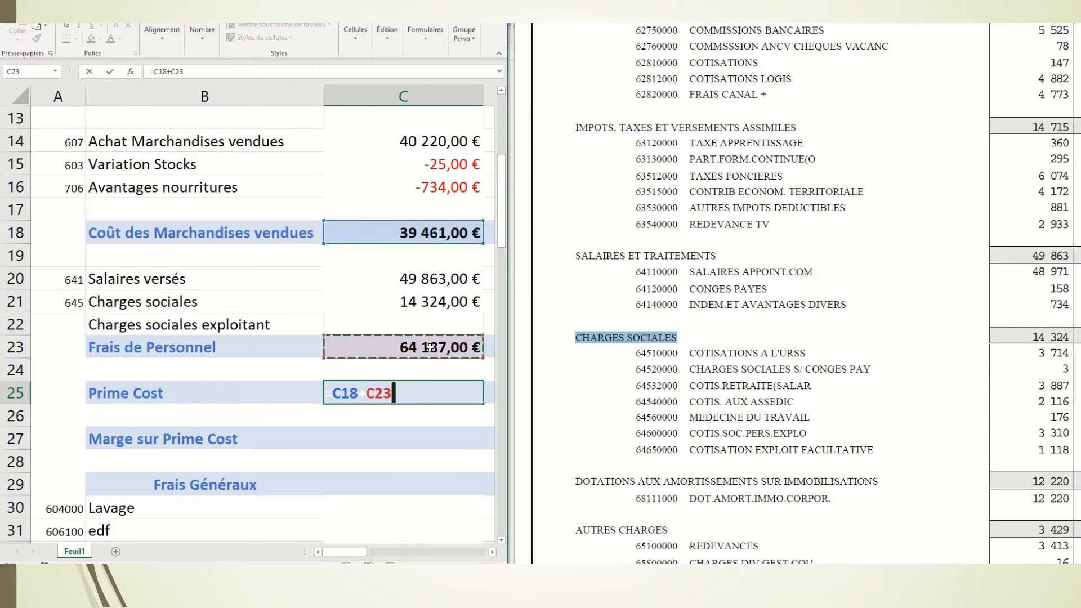
key("Return")
left_click(411, 398)
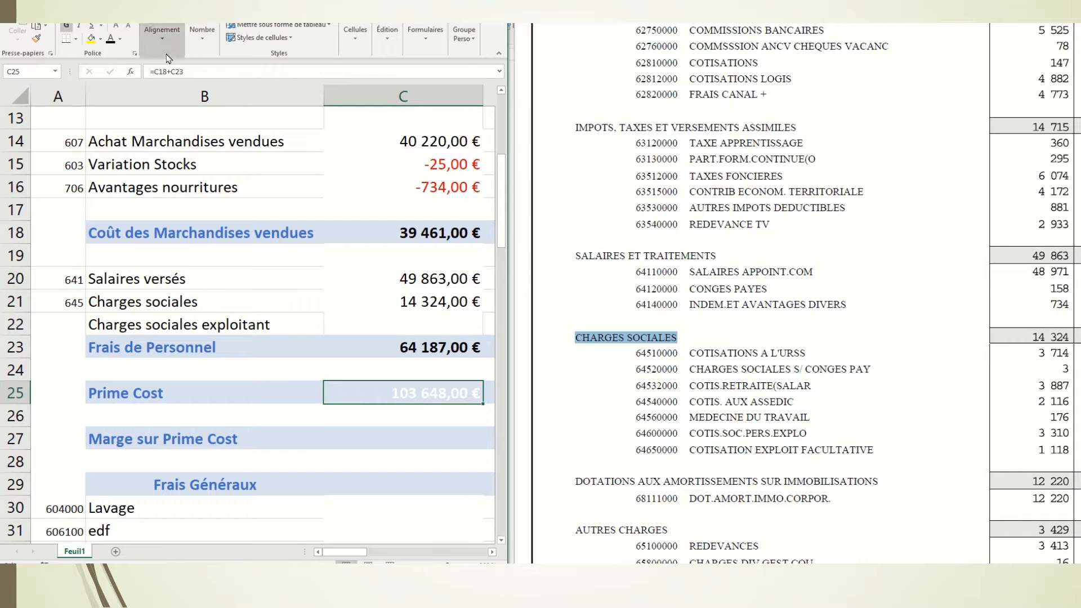
left_click(111, 39)
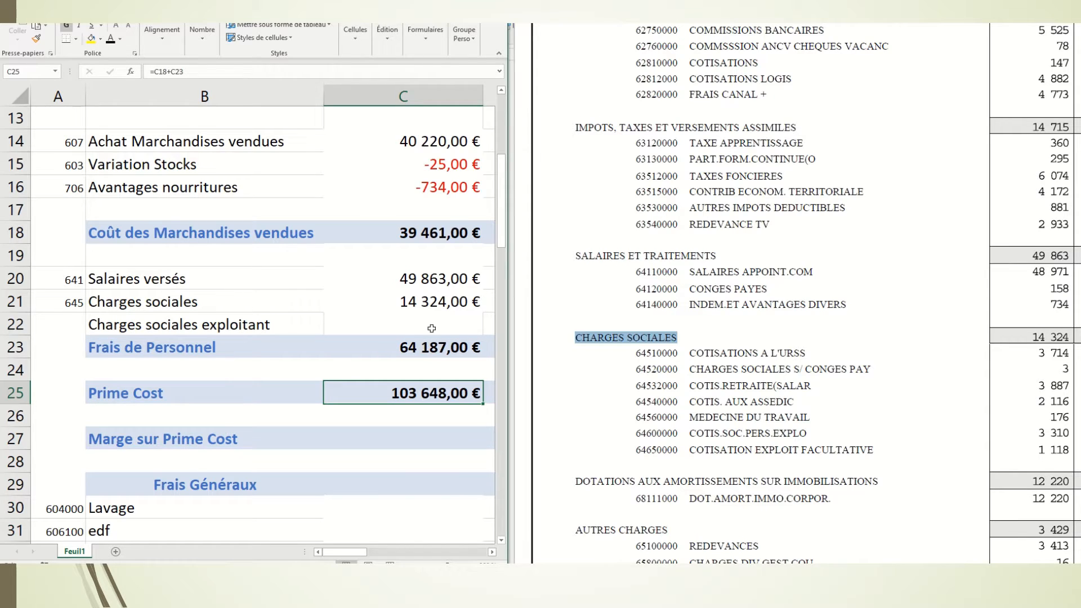
Calculate the Marge sur Prime Cost in C27 with =C3-C25 and make the amount black
left_click(423, 441)
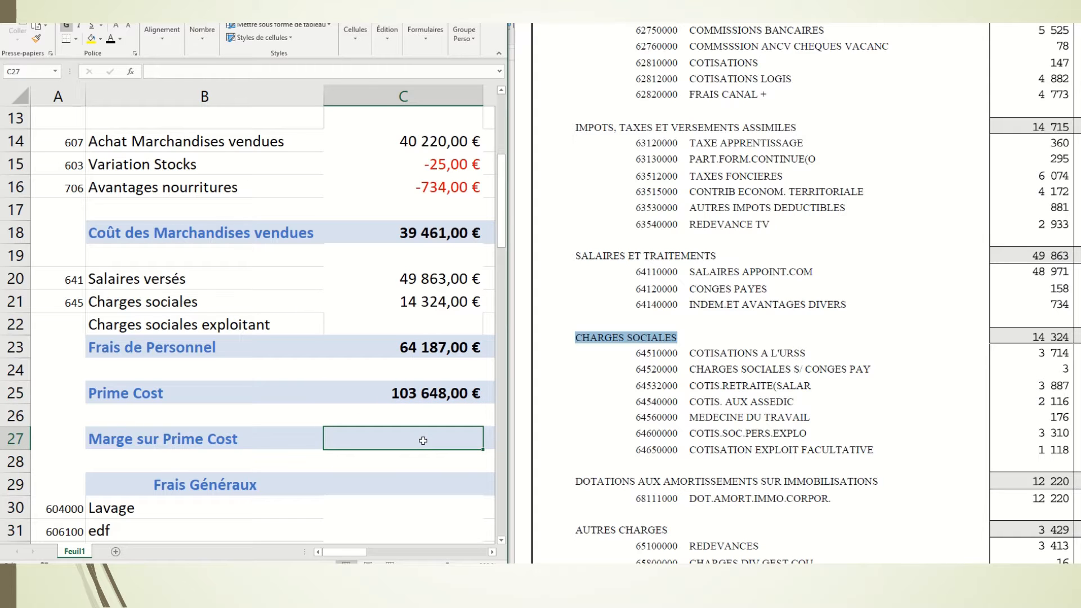
type("=")
scroll(423, 441, "up", 4)
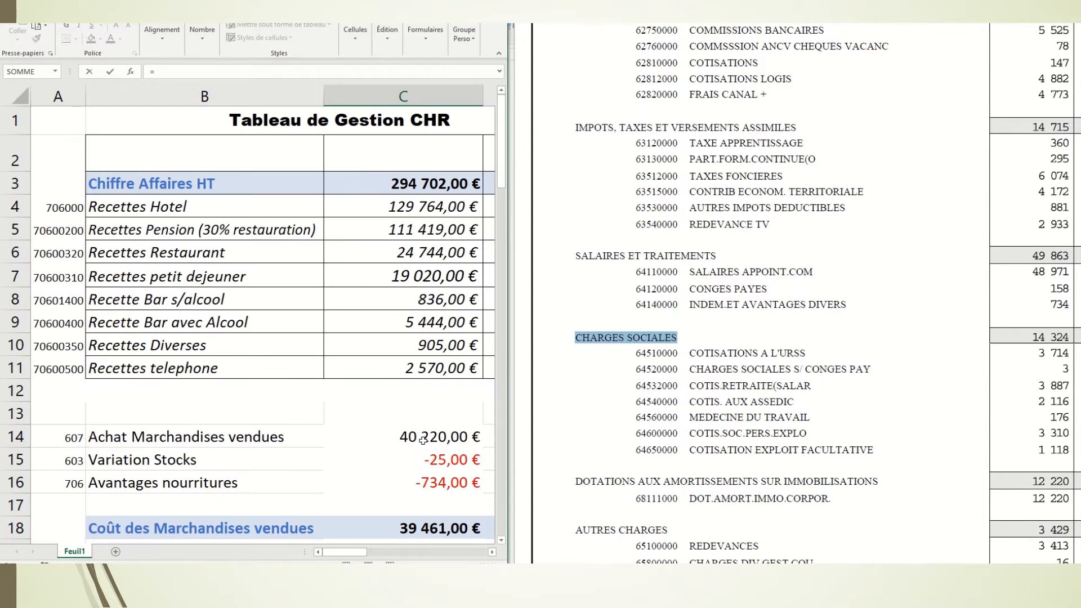
left_click(428, 186)
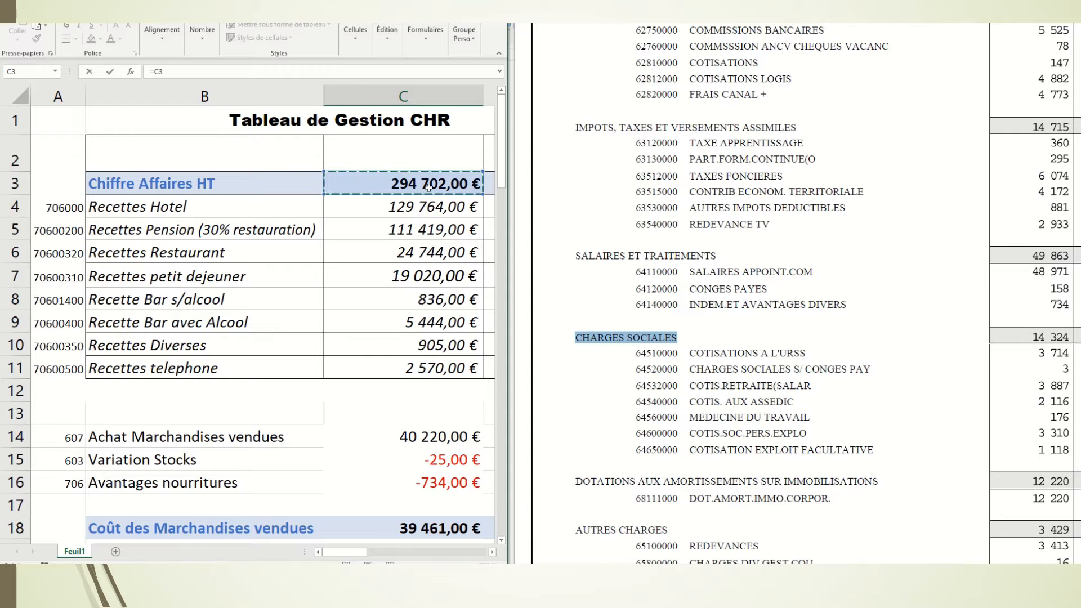
type("-")
scroll(394, 253, "down", 5)
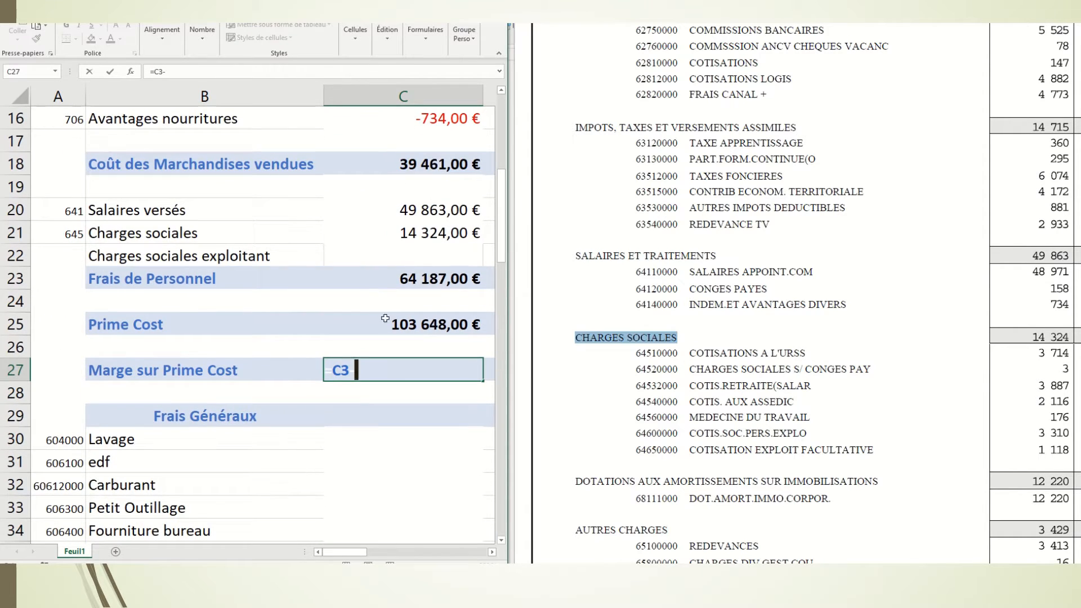
left_click(400, 322)
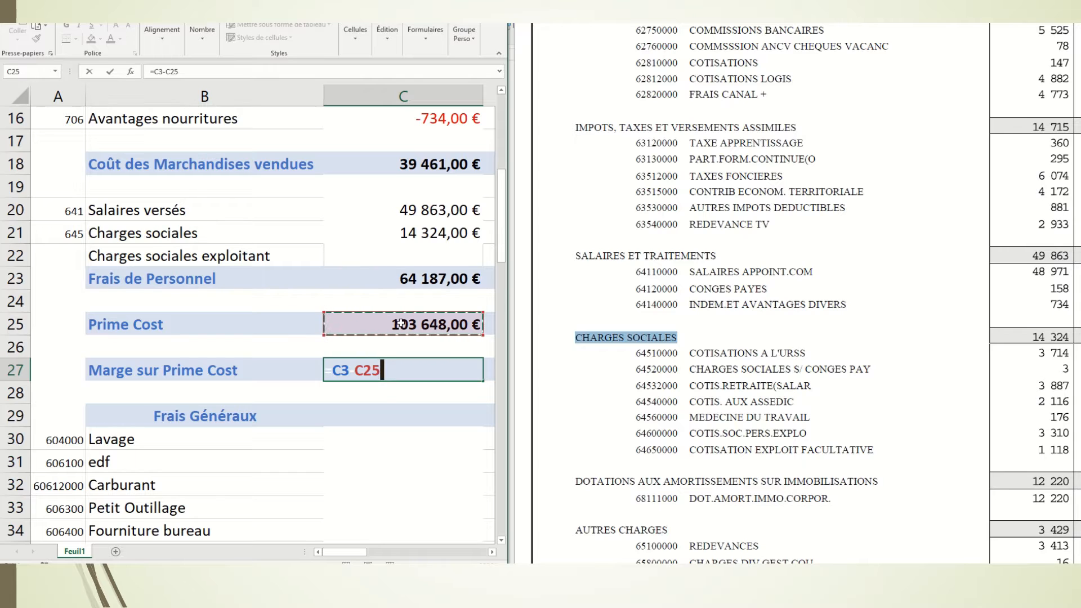
key("Return")
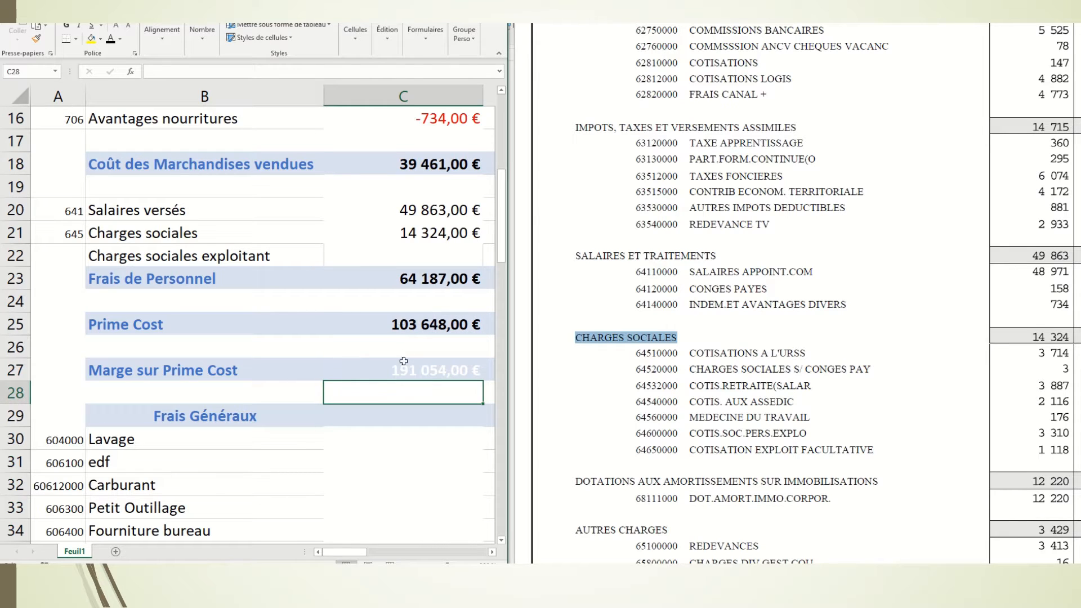
left_click(403, 372)
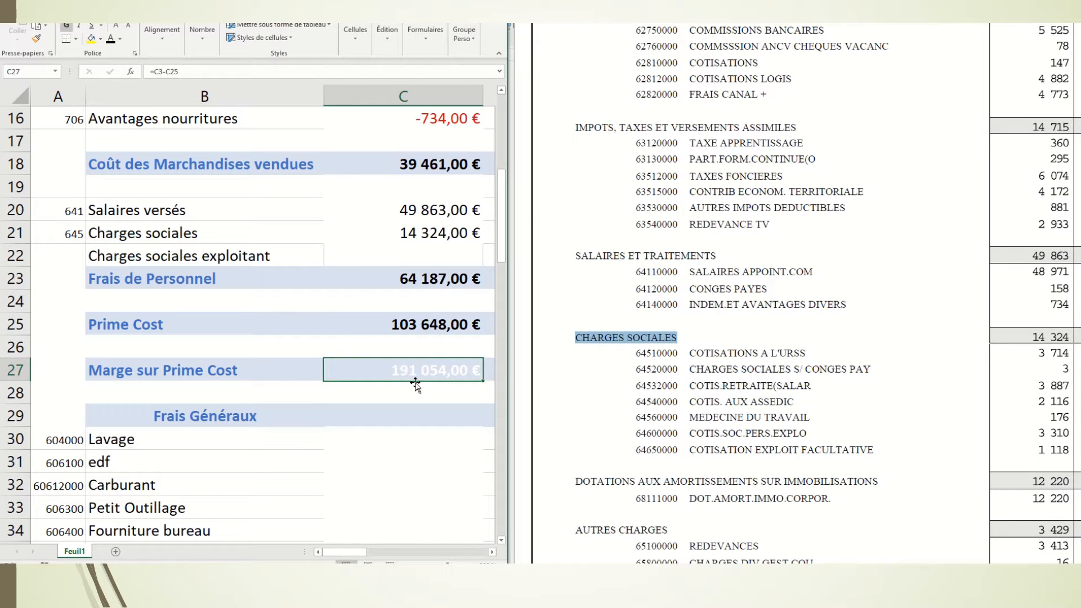
left_click(111, 38)
Find the AUTRES ACHATS ET CHARGES EXTERNES heading in the income statement and mark it as the source for Frais Généraux
scroll(390, 337, "down", 1)
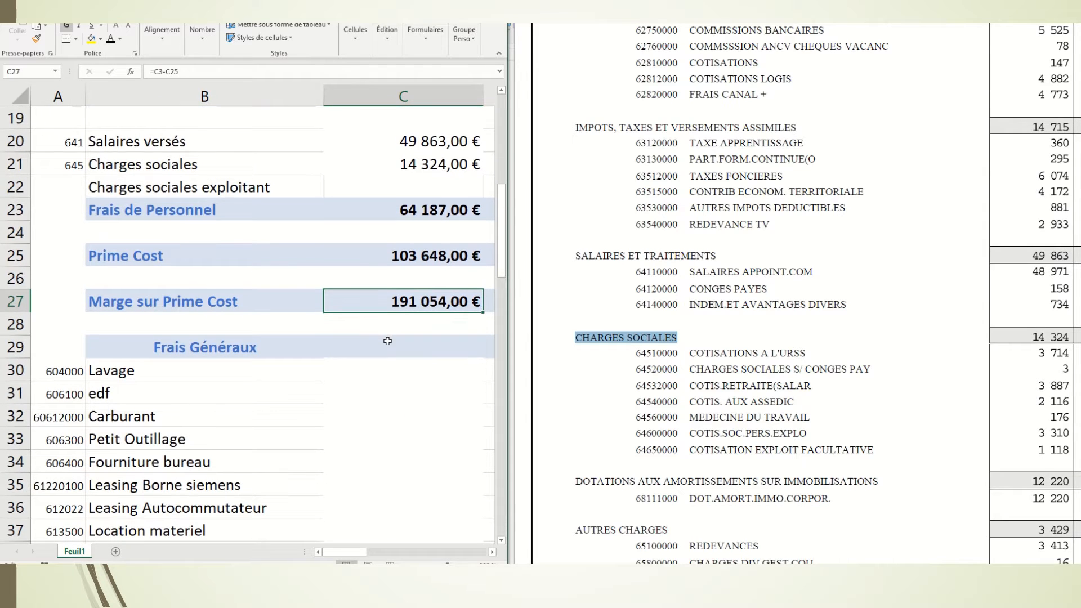
scroll(434, 282, "down", 1)
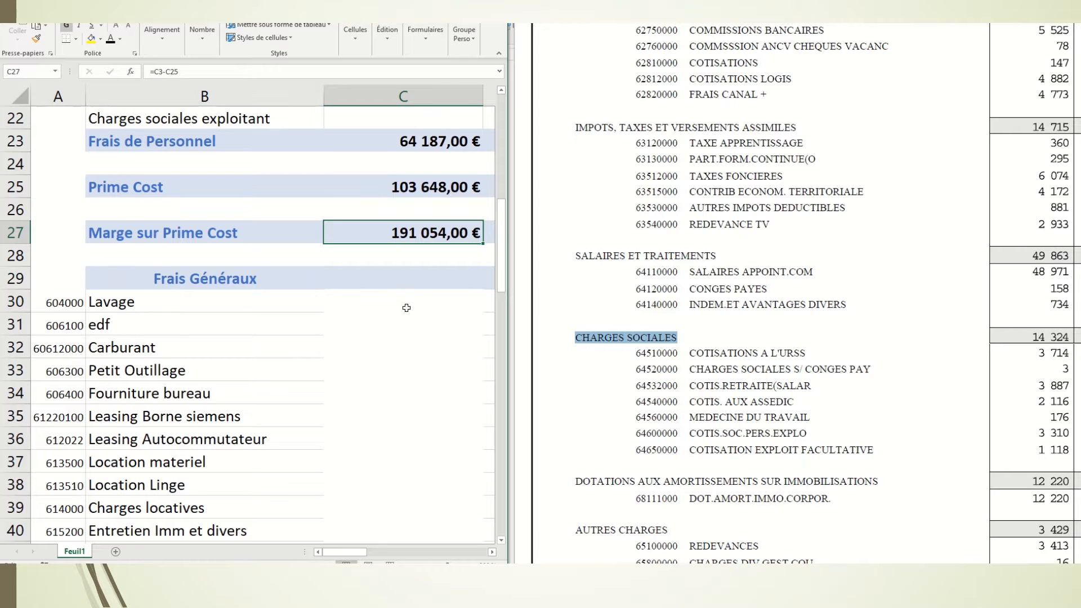
left_click(405, 304)
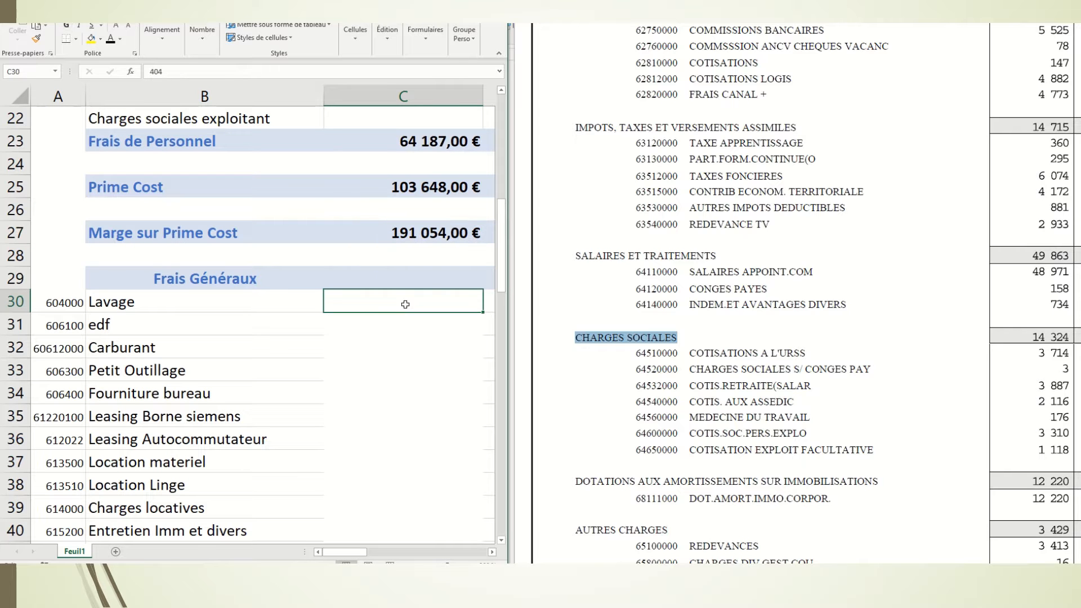
left_click(841, 285)
scroll(842, 284, "up", 10)
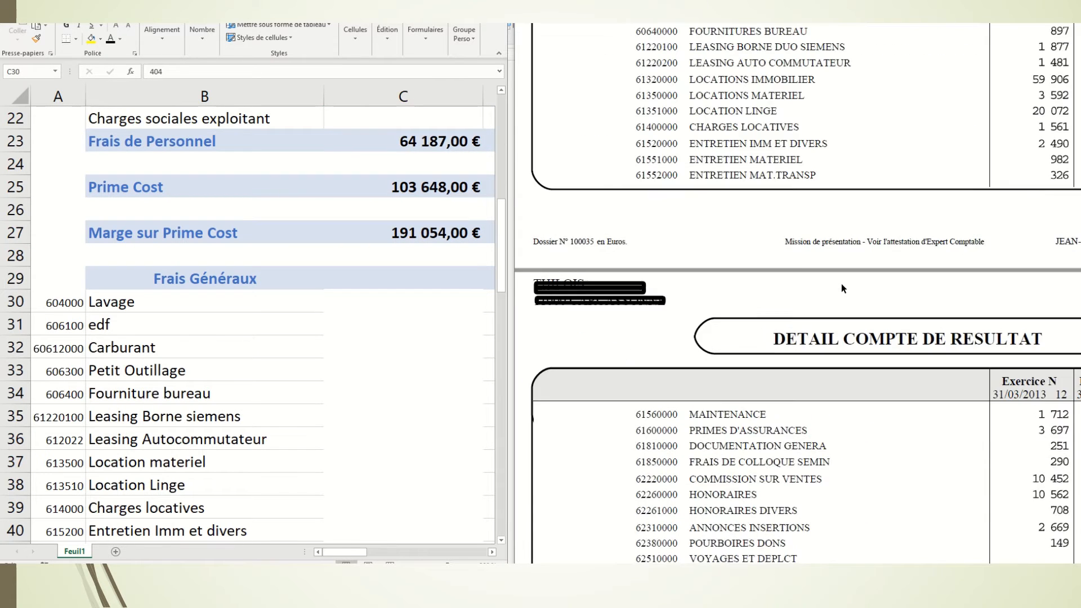
scroll(841, 283, "up", 5)
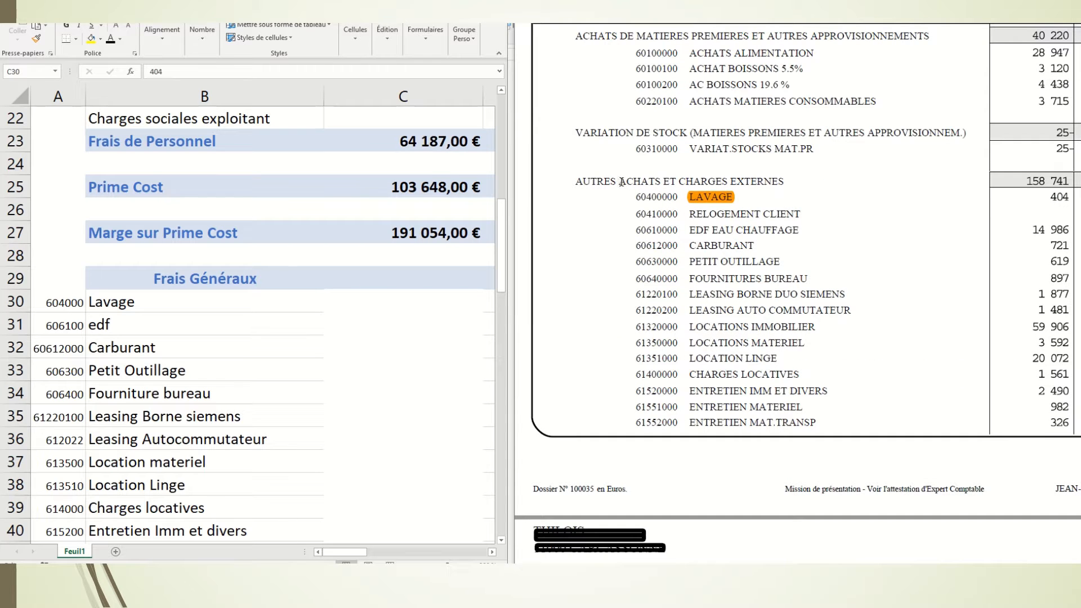
left_click_drag(575, 181, 752, 181)
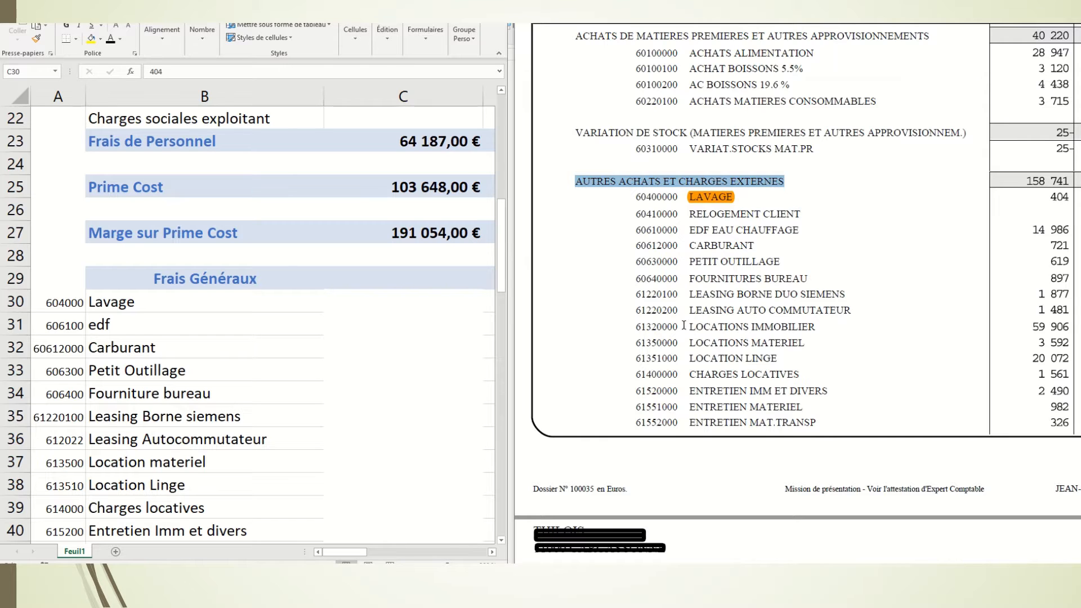
Mark the LOCATIONS IMMOBILIER line in the income statement and make the Loyer amount in C64 black
left_click_drag(690, 327, 790, 329)
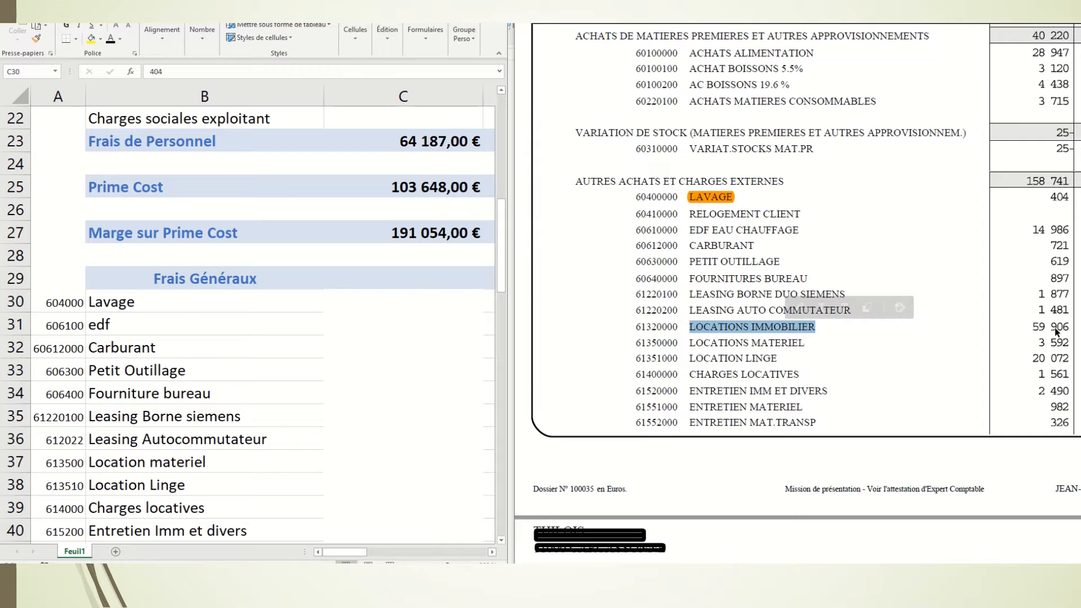
scroll(363, 355, "down", 6)
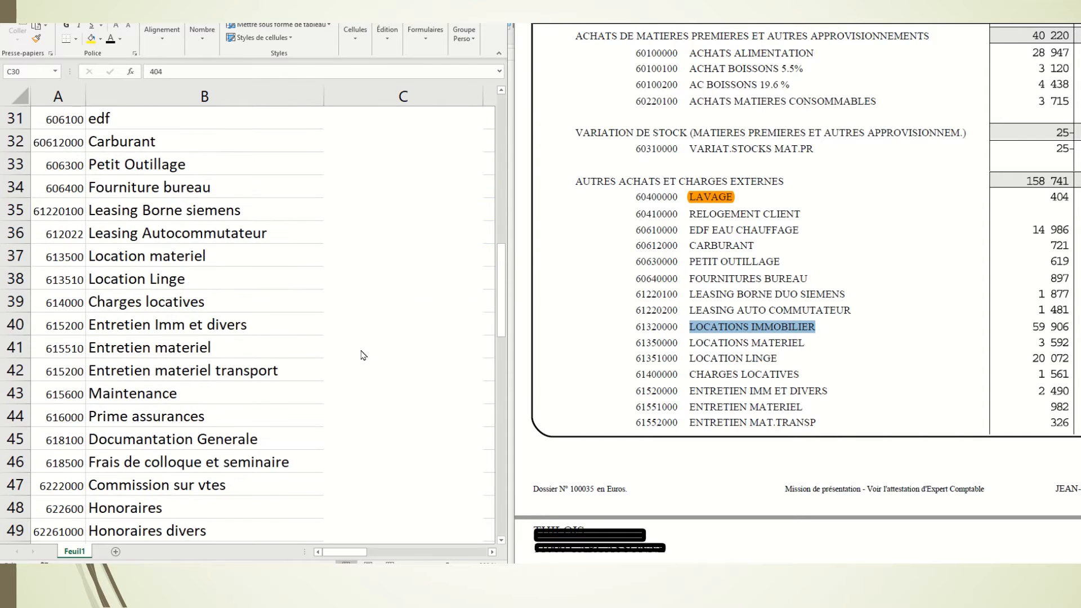
scroll(362, 354, "down", 6)
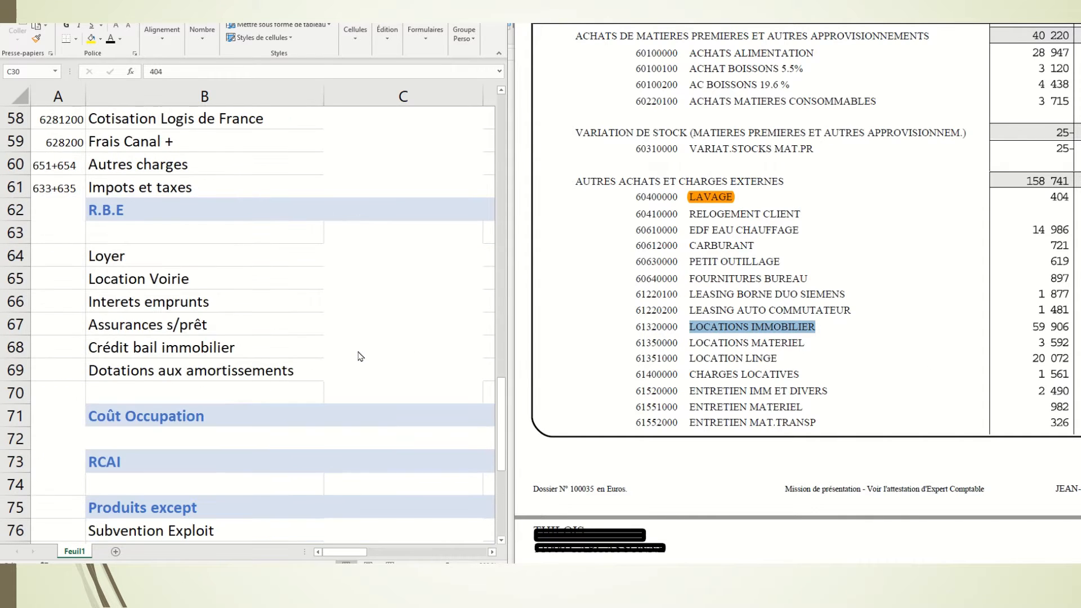
left_click(367, 257)
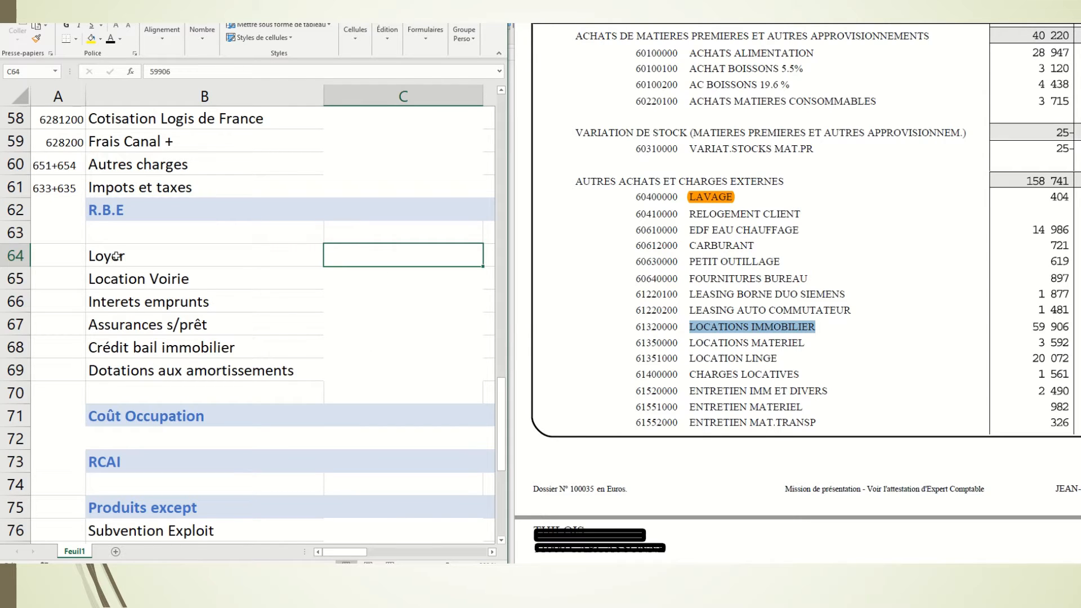
left_click(111, 38)
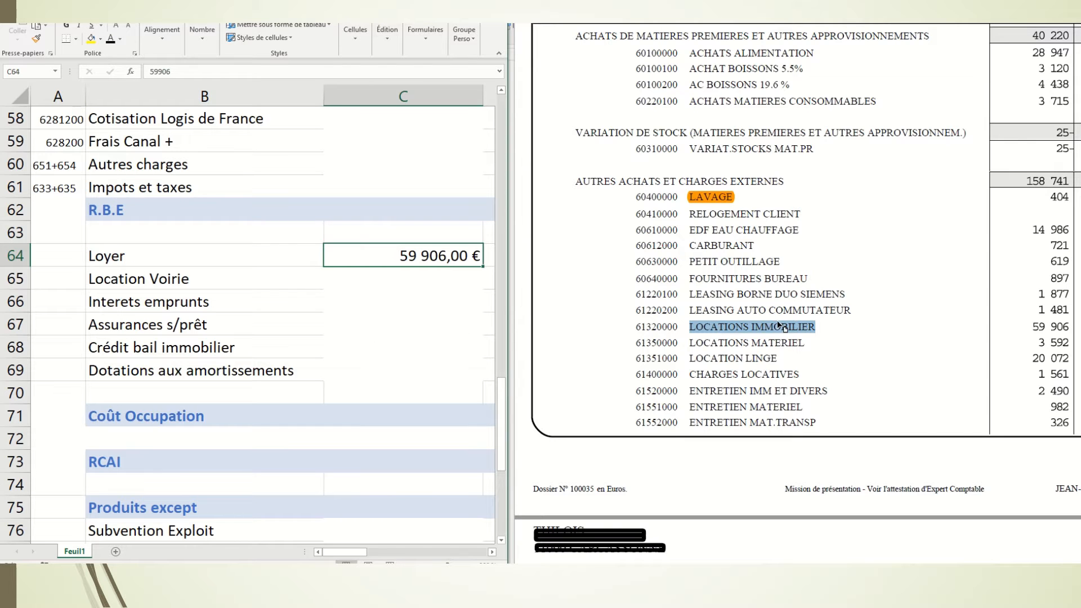
Mark the AUTRES ACHATS ET CHARGES EXTERNES heading again and make the Lavage and edf amounts in C30 and C31 black
scroll(778, 322, "up", 3)
scroll(778, 323, "down", 2)
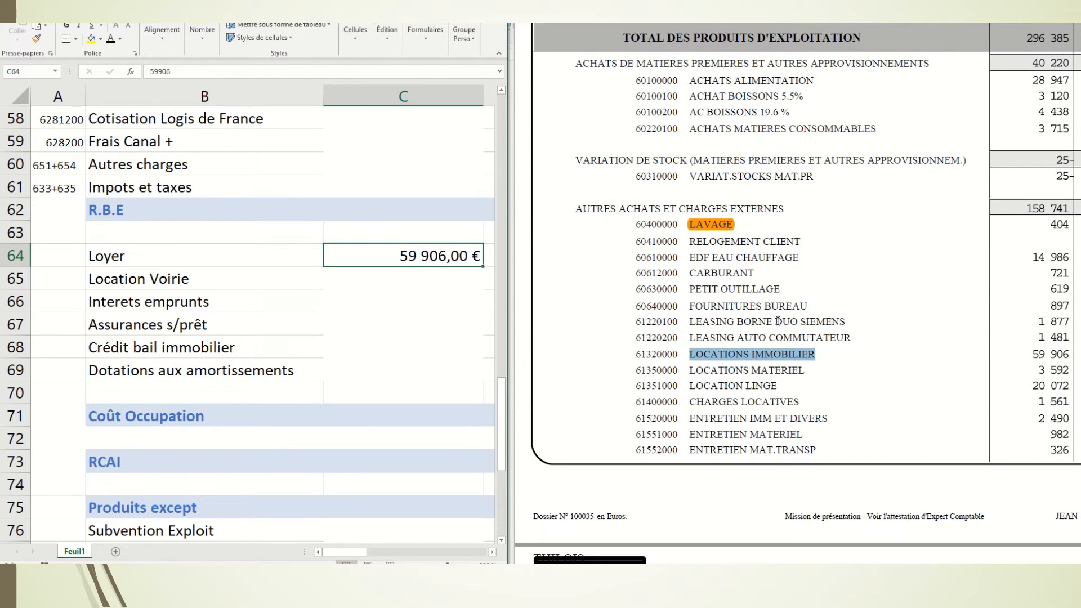
triple_click(724, 207)
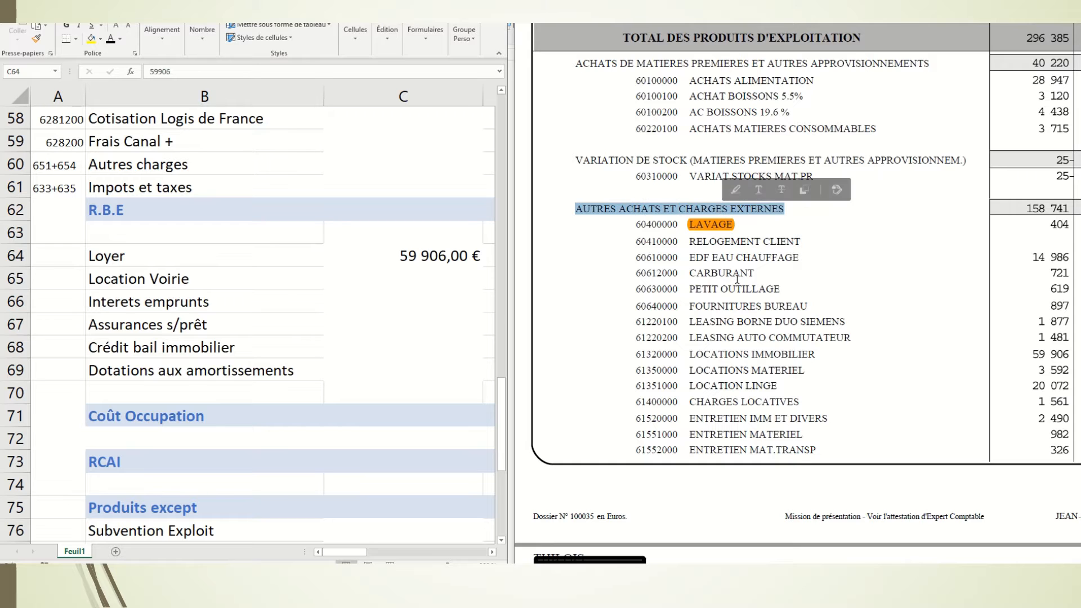
scroll(403, 239, "up", 5)
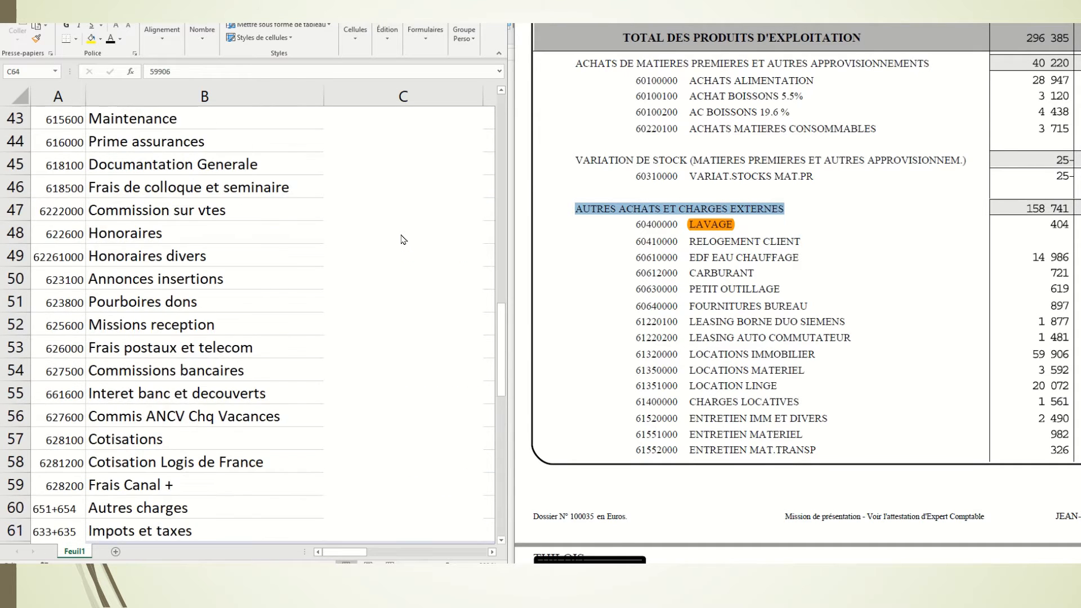
scroll(403, 239, "up", 6)
left_click(403, 236)
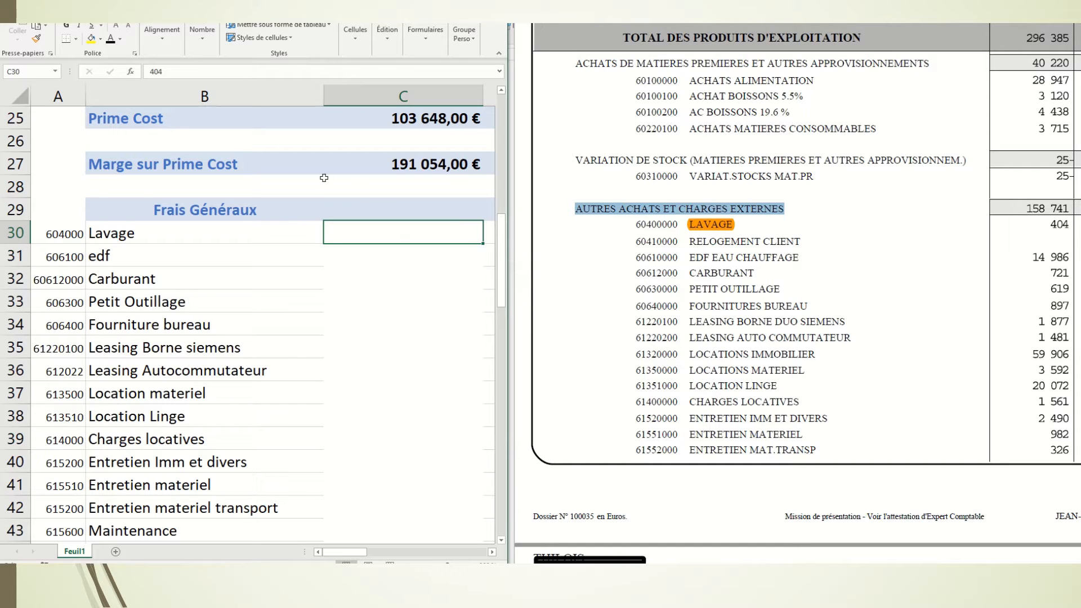
left_click(111, 39)
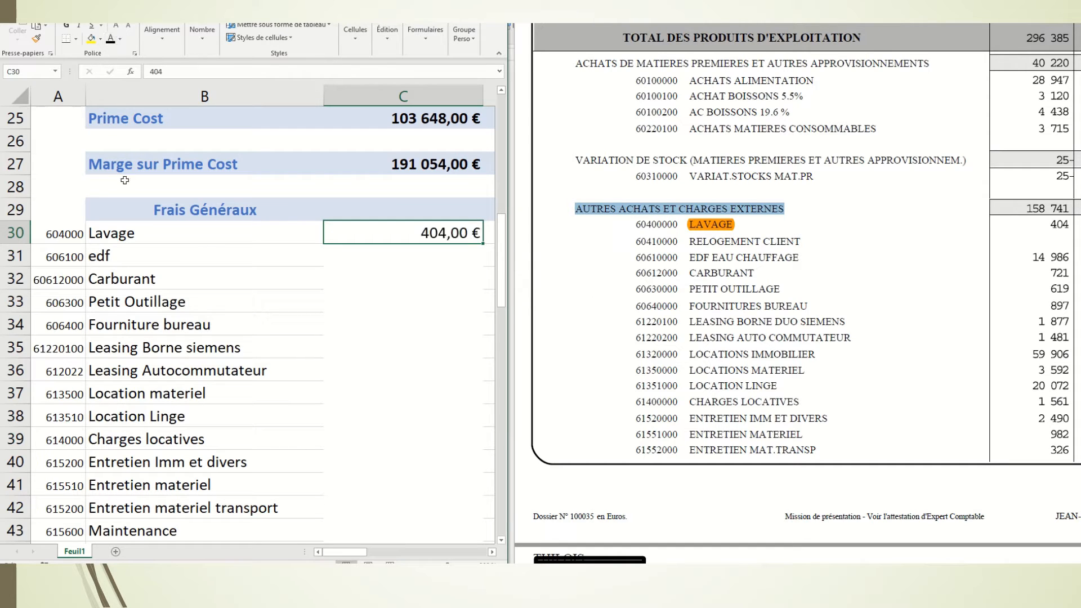
left_click(412, 263)
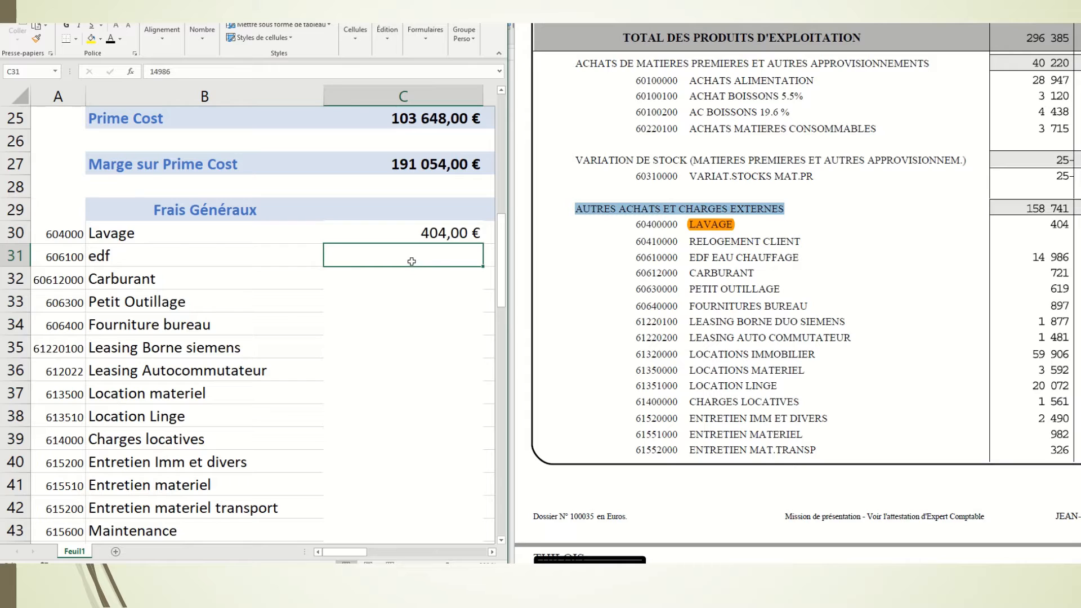
left_click(110, 41)
Make the amounts from Carburant to Commissions bancaires in C32:C54 black and review them
left_click(421, 275)
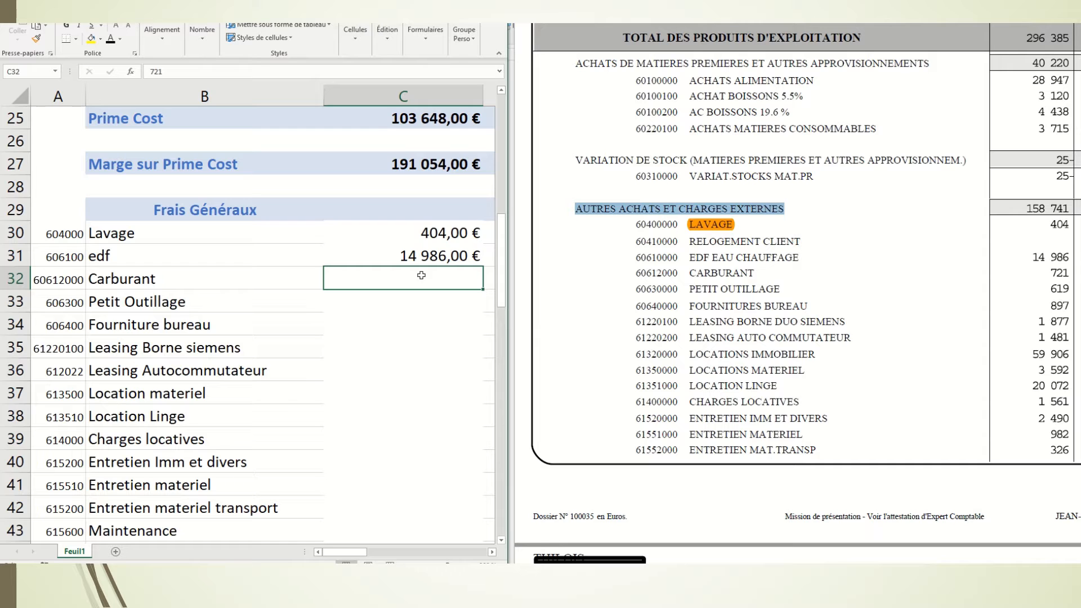
left_click_drag(422, 275, 387, 323)
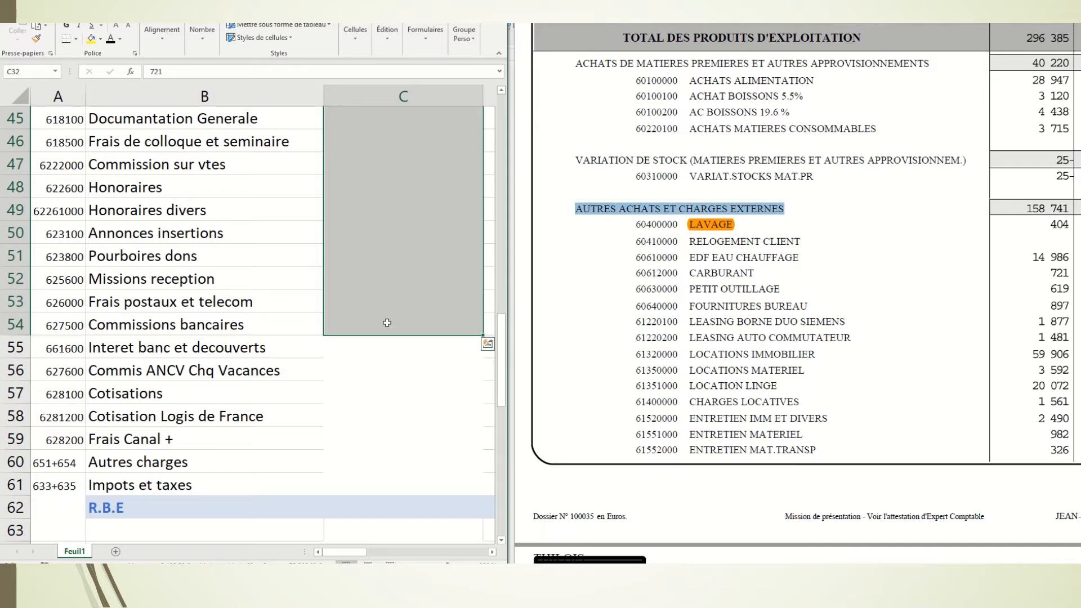
scroll(389, 324, "up", 7)
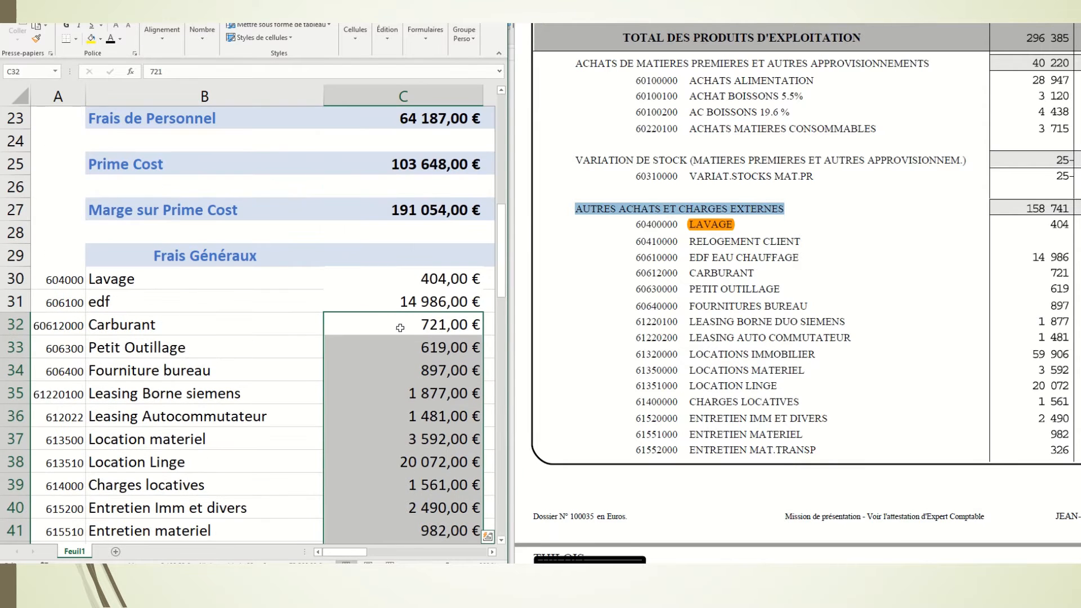
scroll(399, 327, "down", 4)
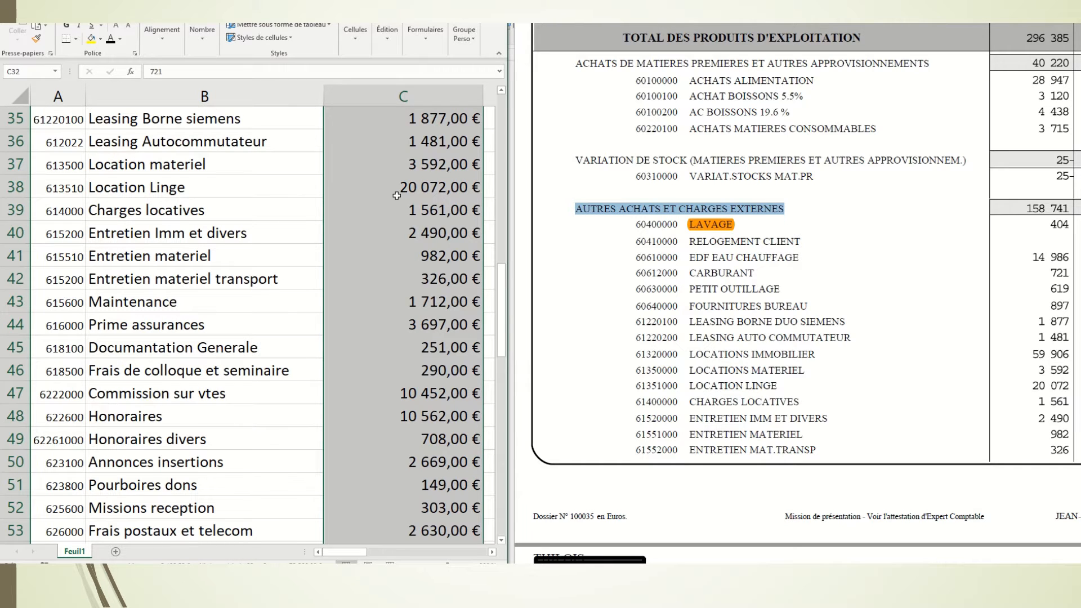
scroll(397, 195, "down", 1)
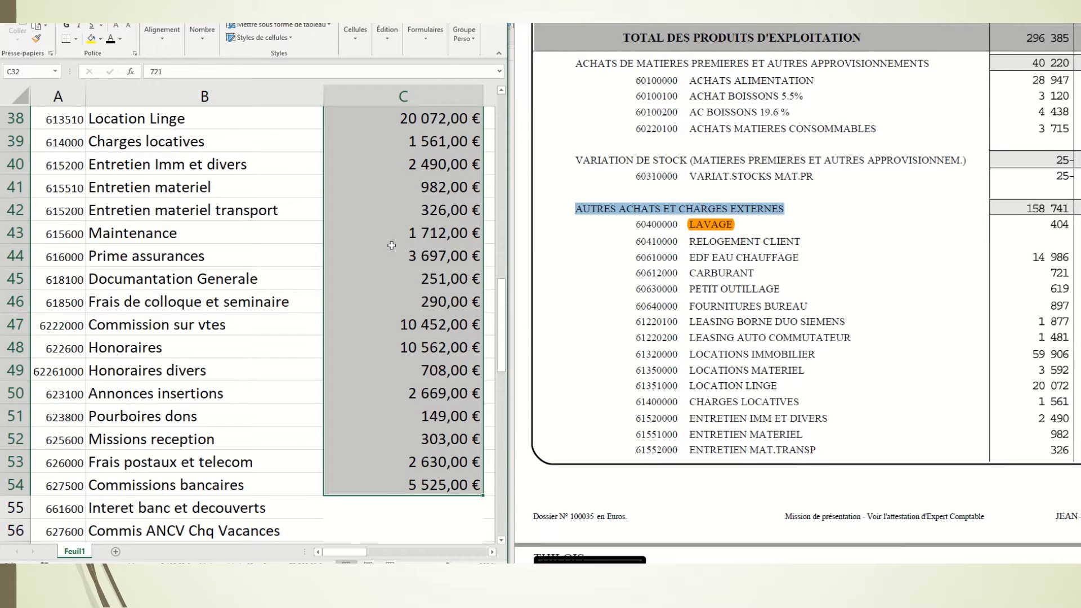
scroll(391, 245, "up", 3)
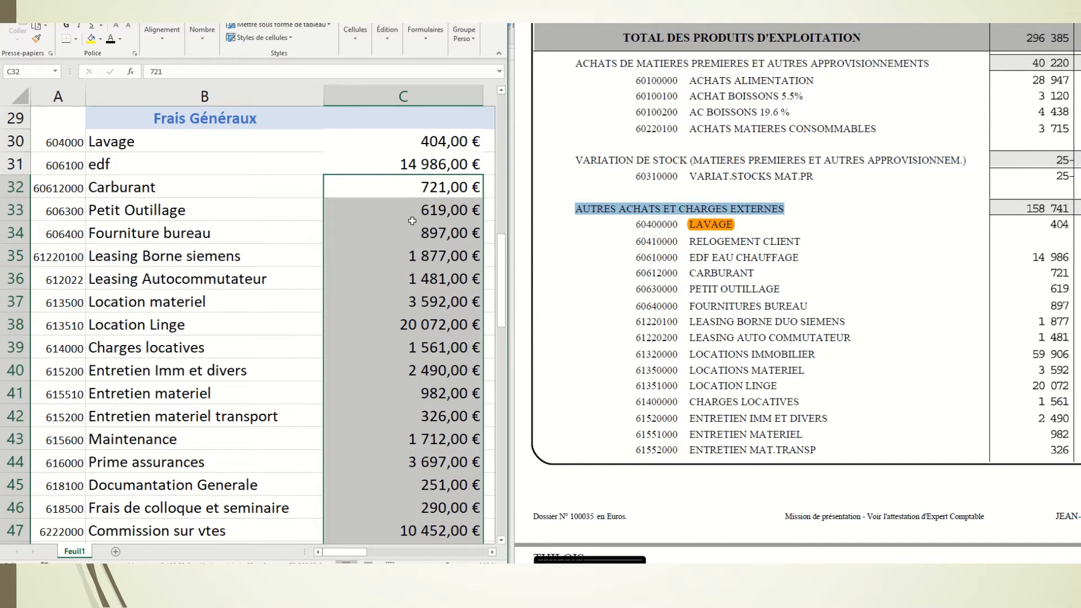
scroll(412, 220, "down", 2)
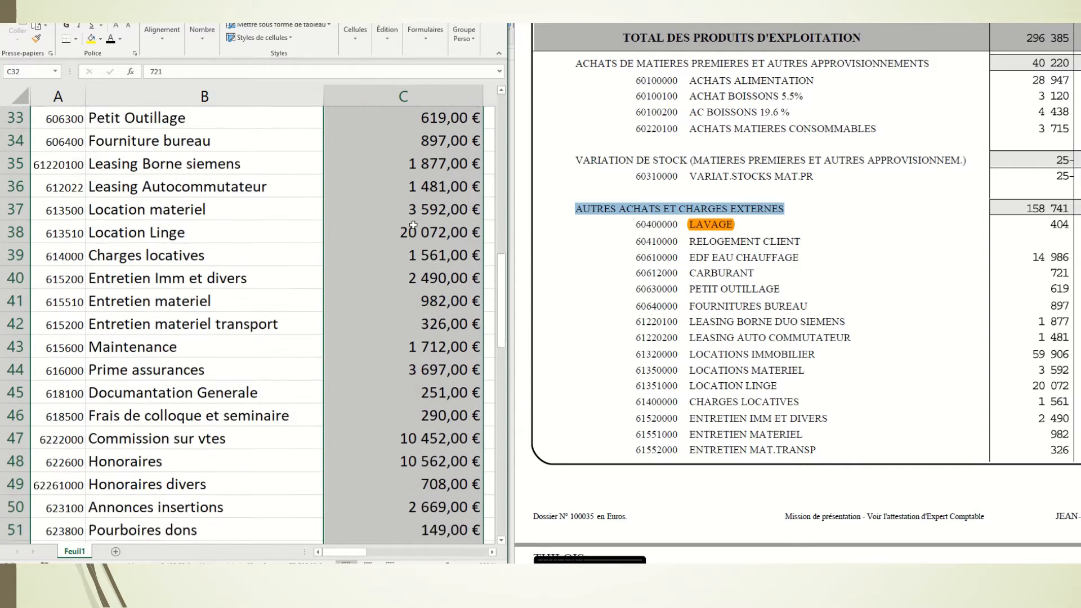
scroll(412, 234, "down", 3)
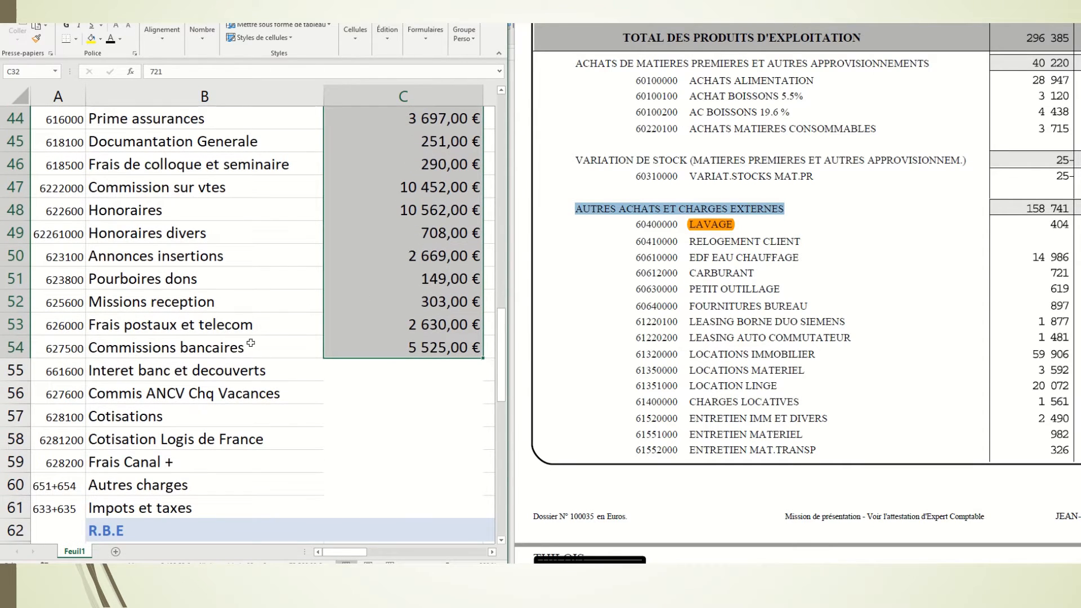
Find the TOTAL DES CHARGES FINANCIERES line in the income statement and mark it as the reference for the bank interest row
left_click(402, 368)
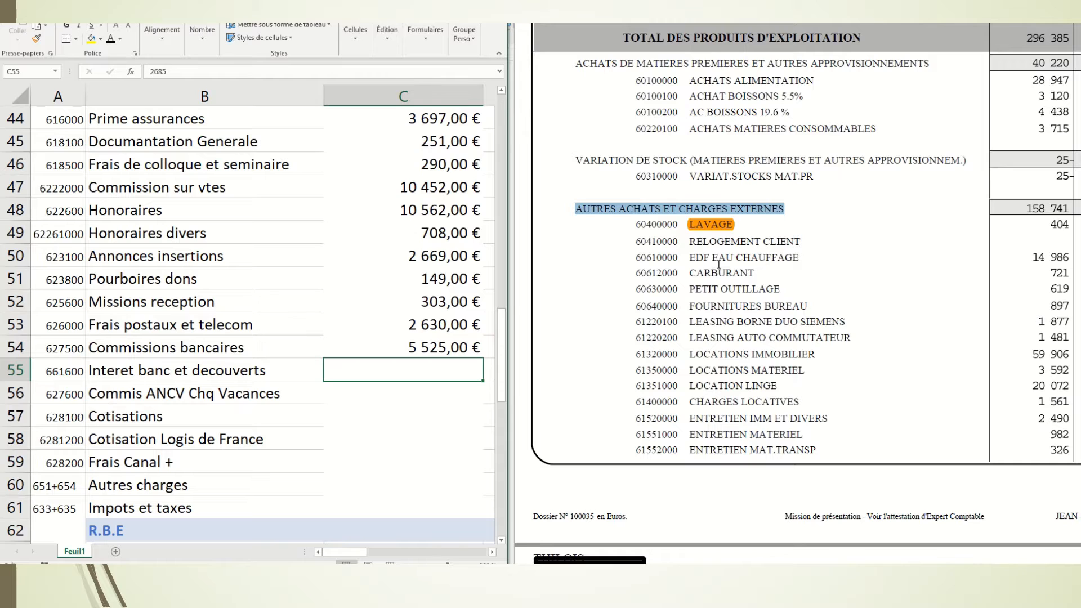
scroll(718, 265, "down", 10)
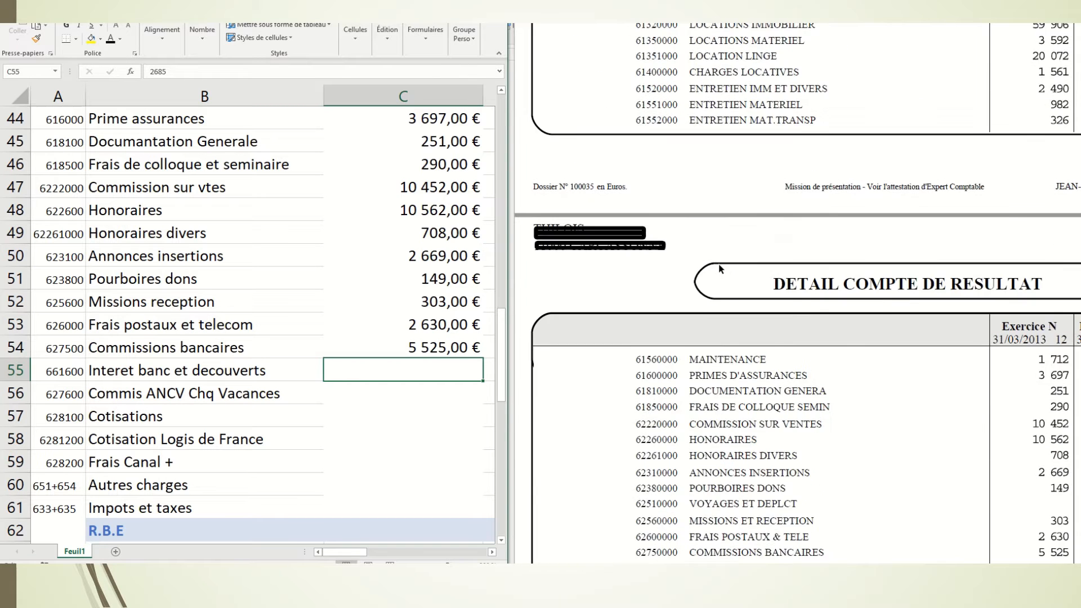
scroll(718, 263, "down", 10)
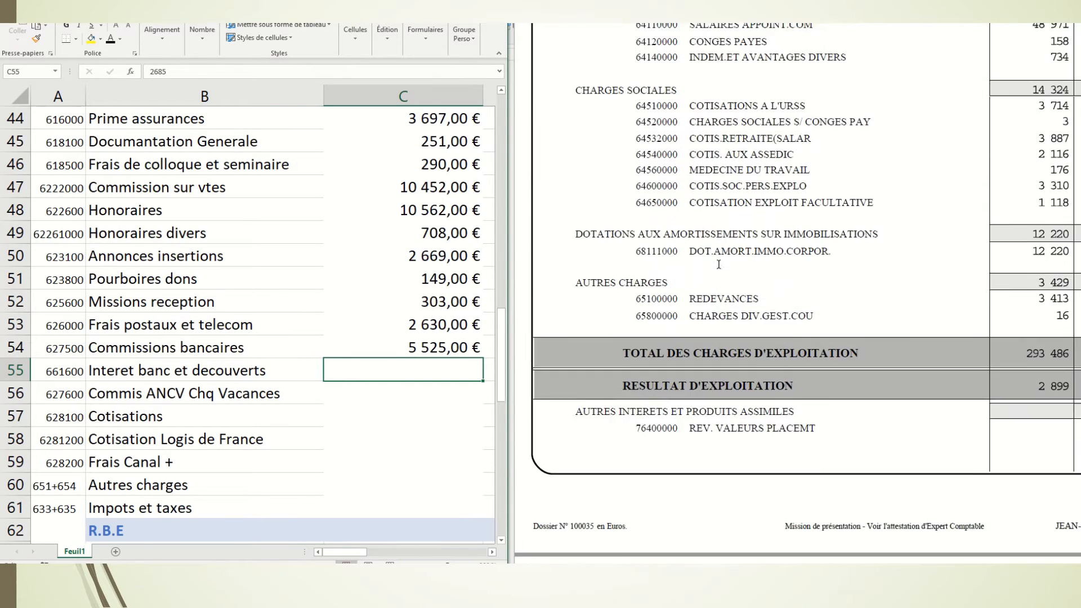
scroll(719, 264, "down", 5)
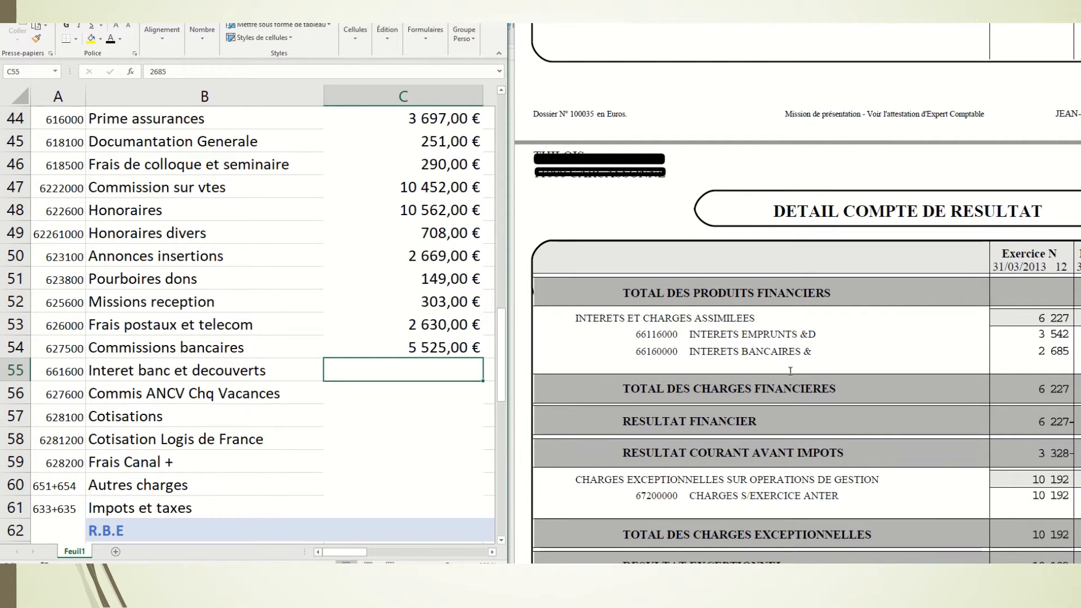
left_click_drag(667, 388, 814, 389)
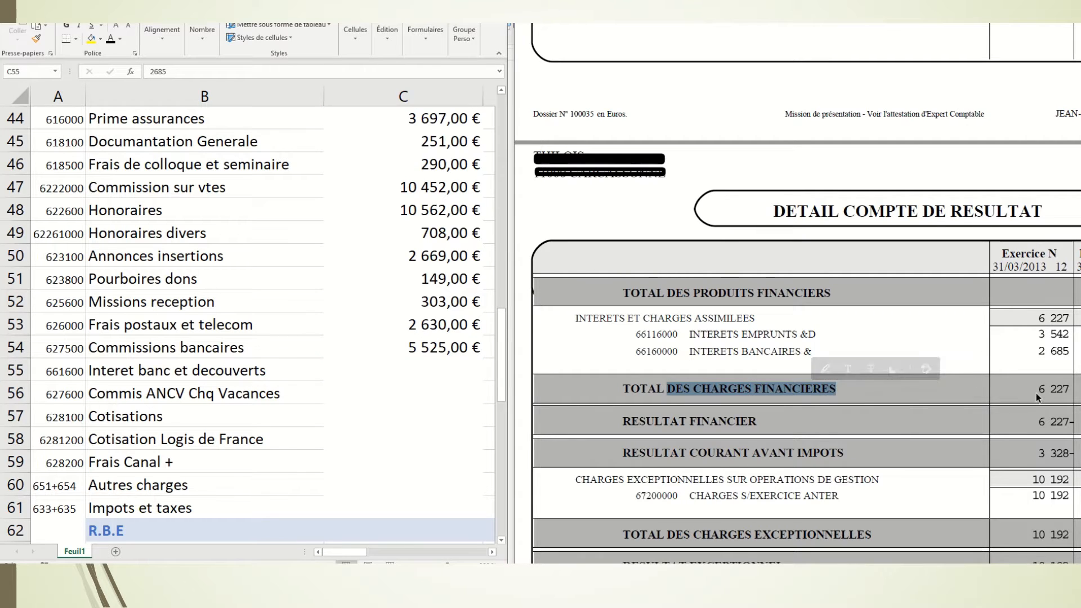
left_click(798, 343)
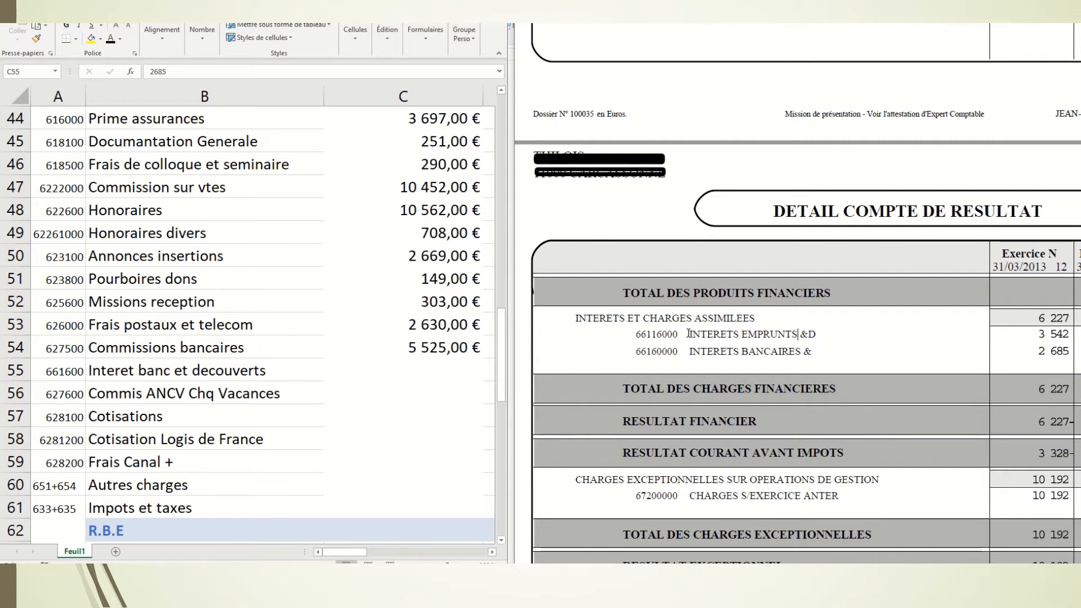
Mark the INTERETS EMPRUNTS and INTERETS BANCAIRES lines and make the Interet banc et decouverts amount in C55 black
left_click_drag(688, 334, 811, 336)
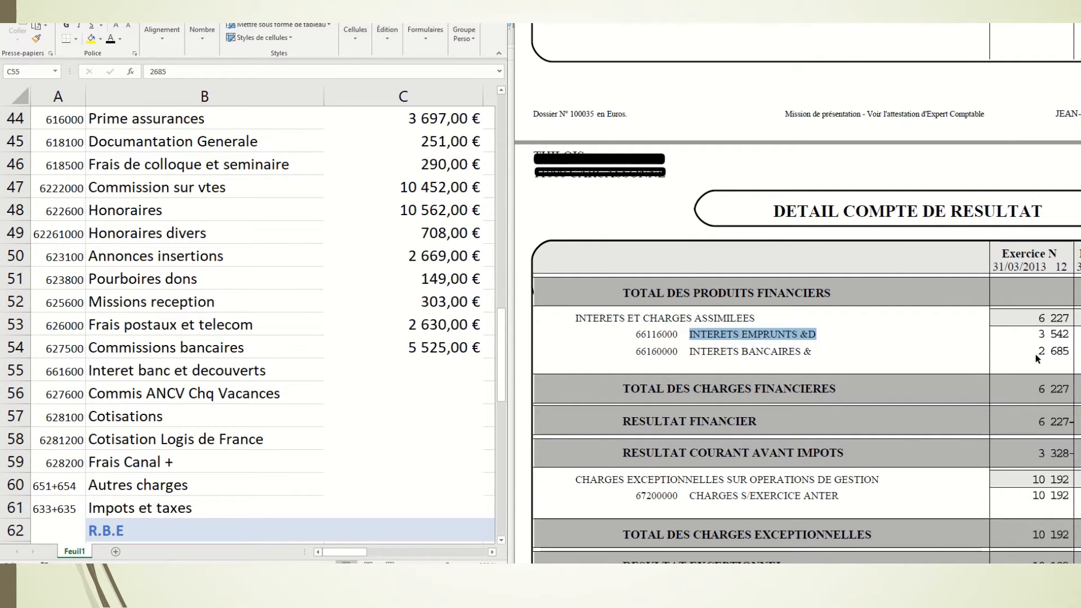
triple_click(765, 350)
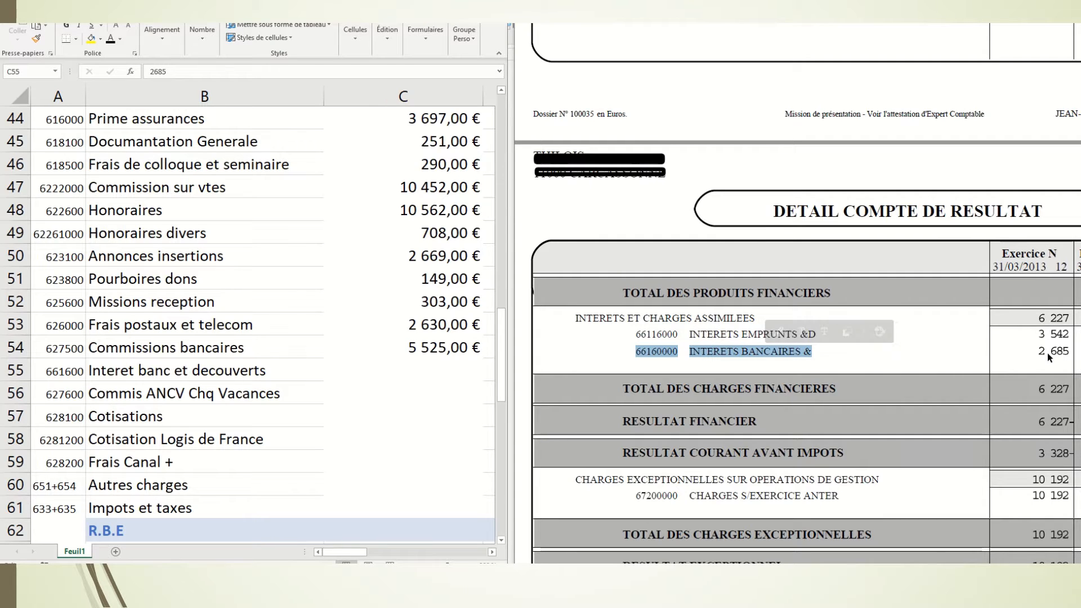
left_click(432, 369)
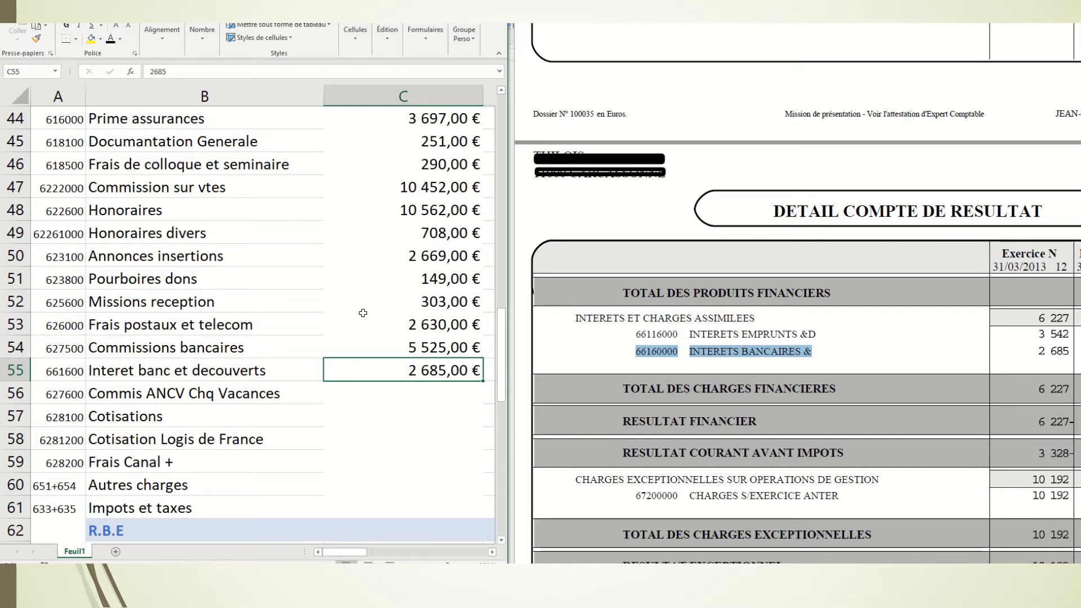
Make the Interets emprunts amount in C66 black
scroll(363, 313, "down", 5)
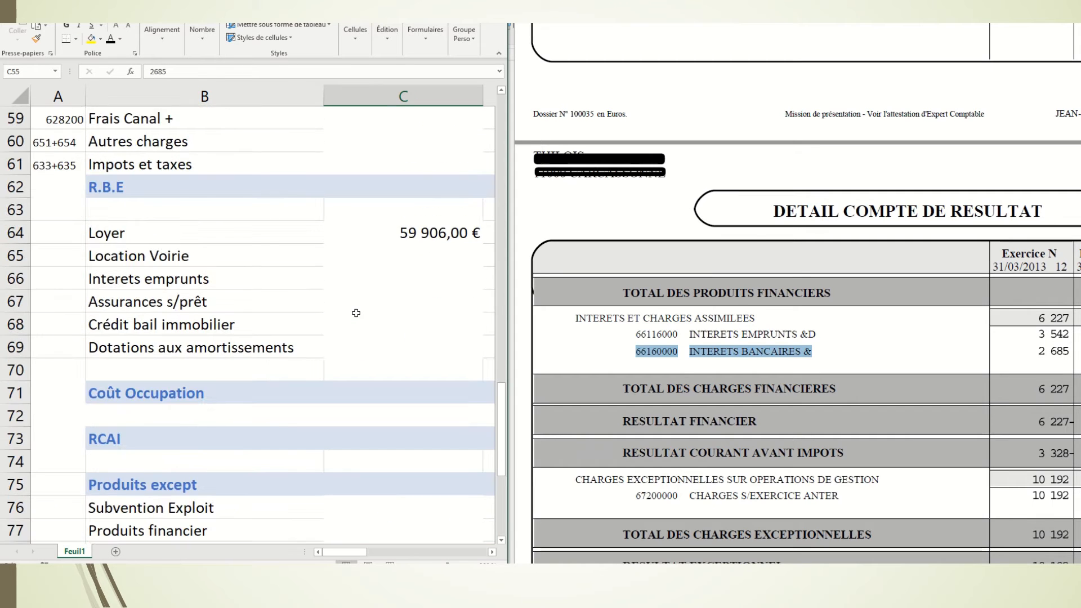
left_click(392, 277)
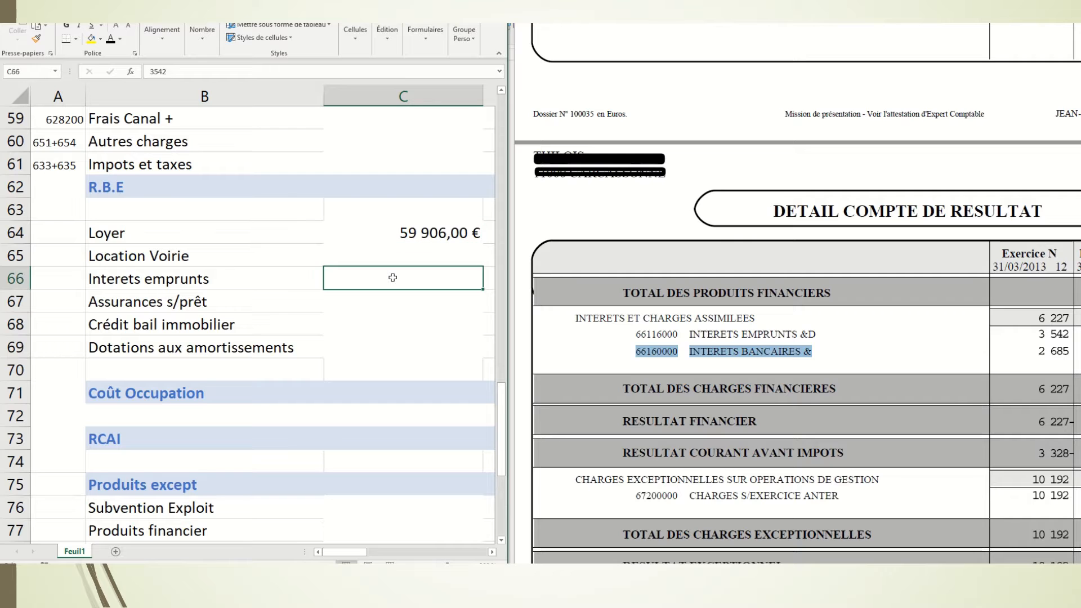
left_click(110, 39)
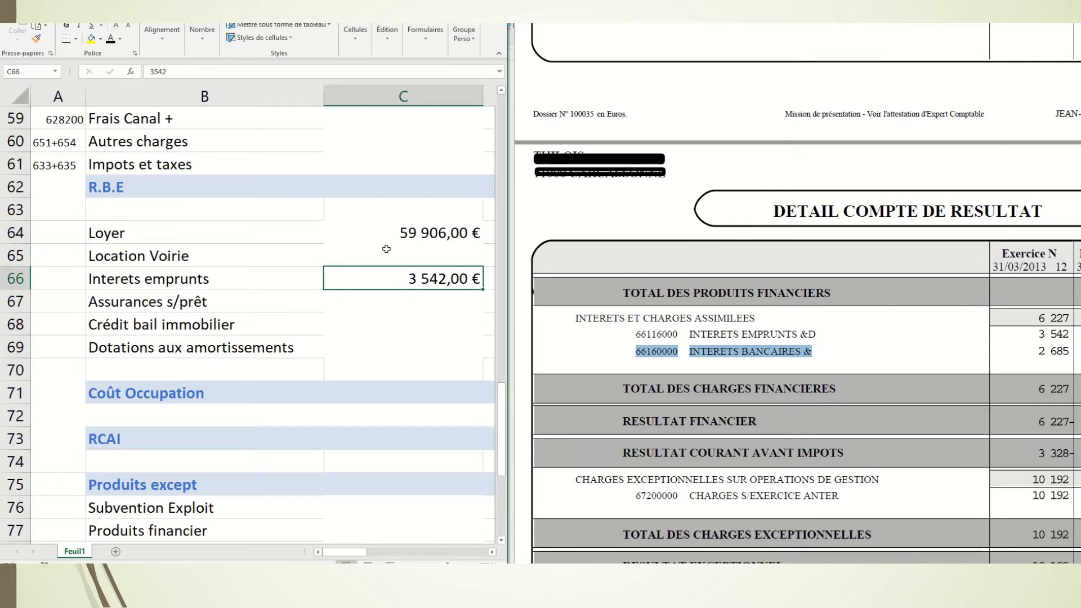
Make the amounts from Commis ANCV Chq Vacances to Frais Canal + in C56:C59 black
scroll(407, 274, "up", 5)
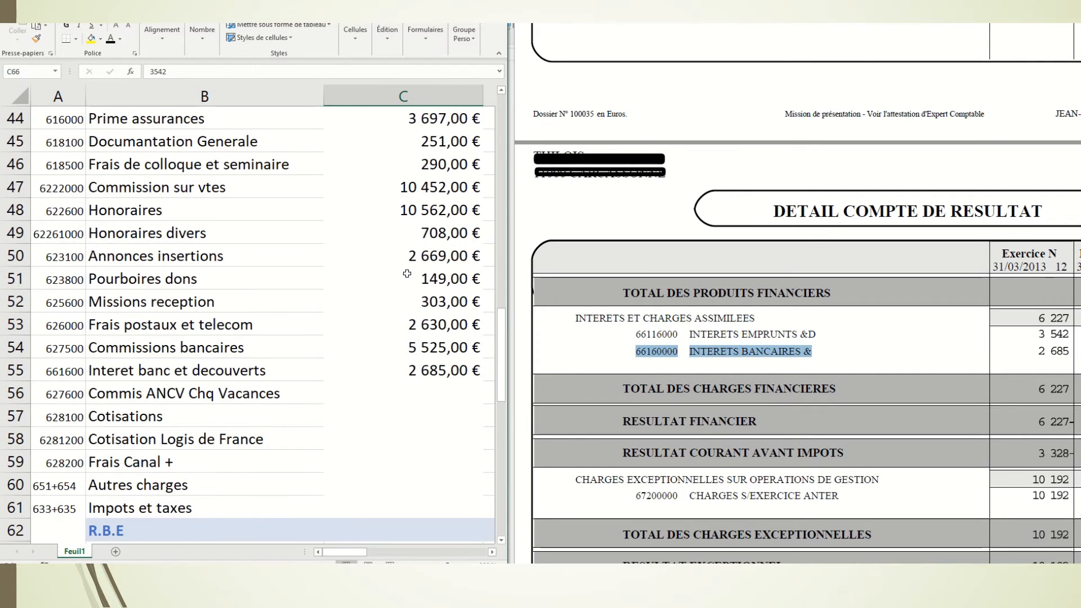
scroll(407, 273, "down", 1)
left_click(423, 322)
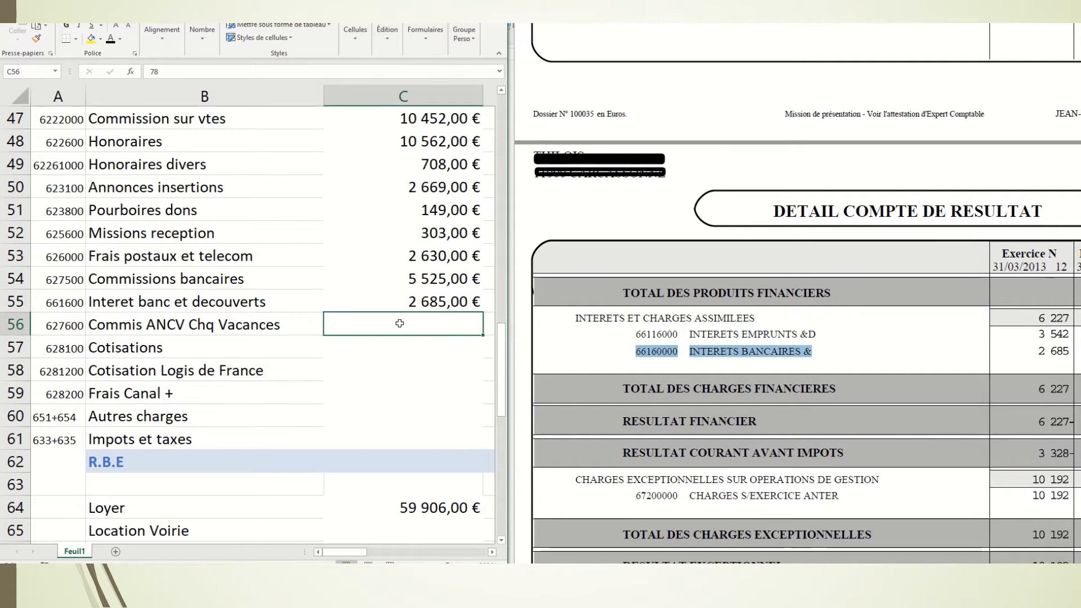
left_click_drag(400, 324, 410, 396)
type("78,00 € 147,00 € 4 882,00 € 4 773,00 €")
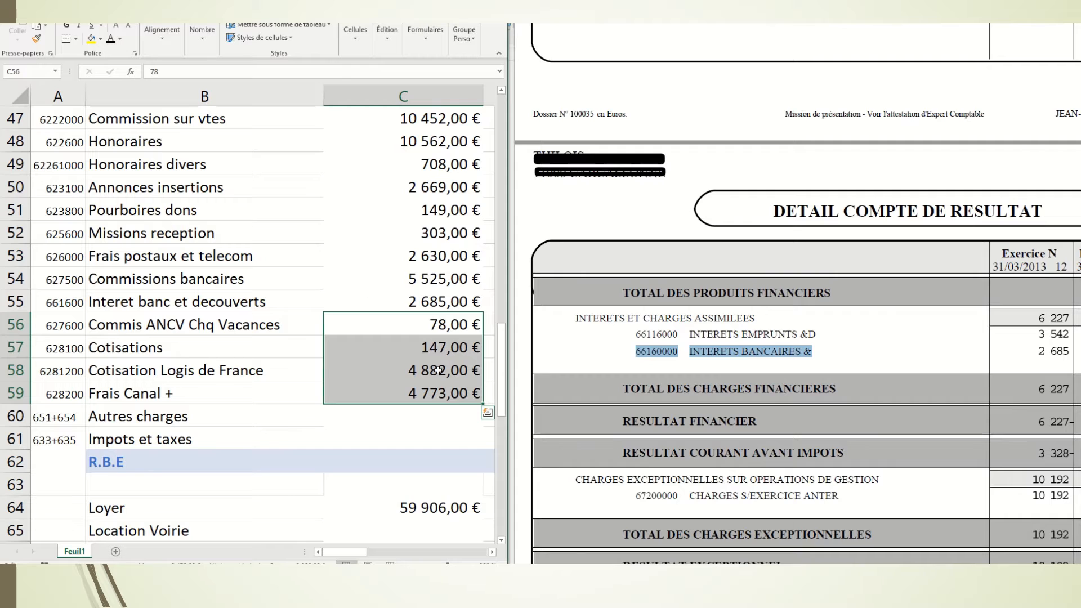
Mark the AUTRES CHARGES heading in the income statement and make the Autres charges amount in C60 black
left_click(430, 420)
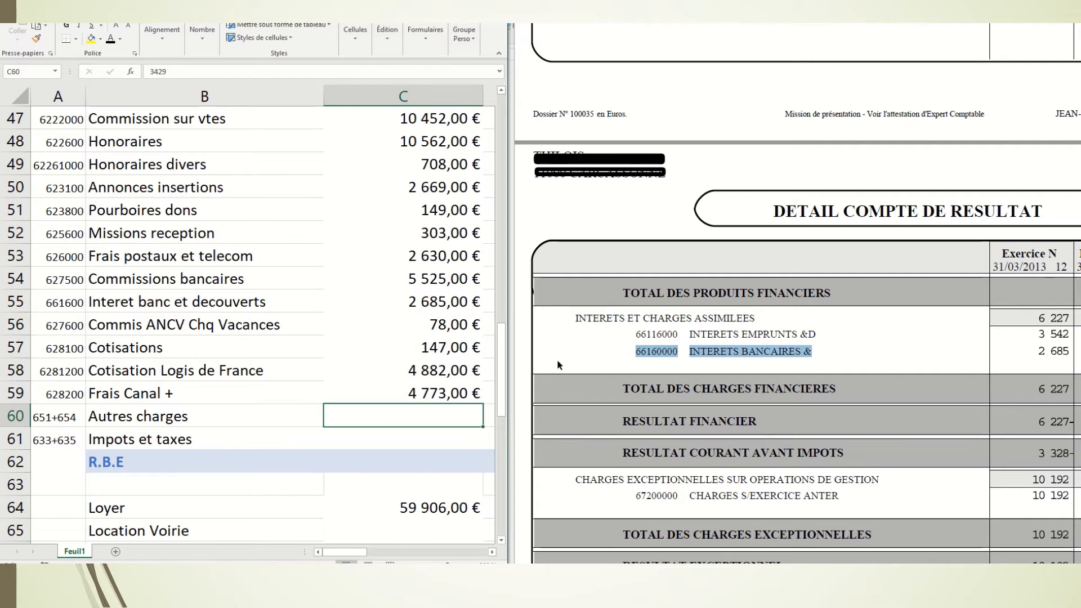
scroll(779, 322, "up", 5)
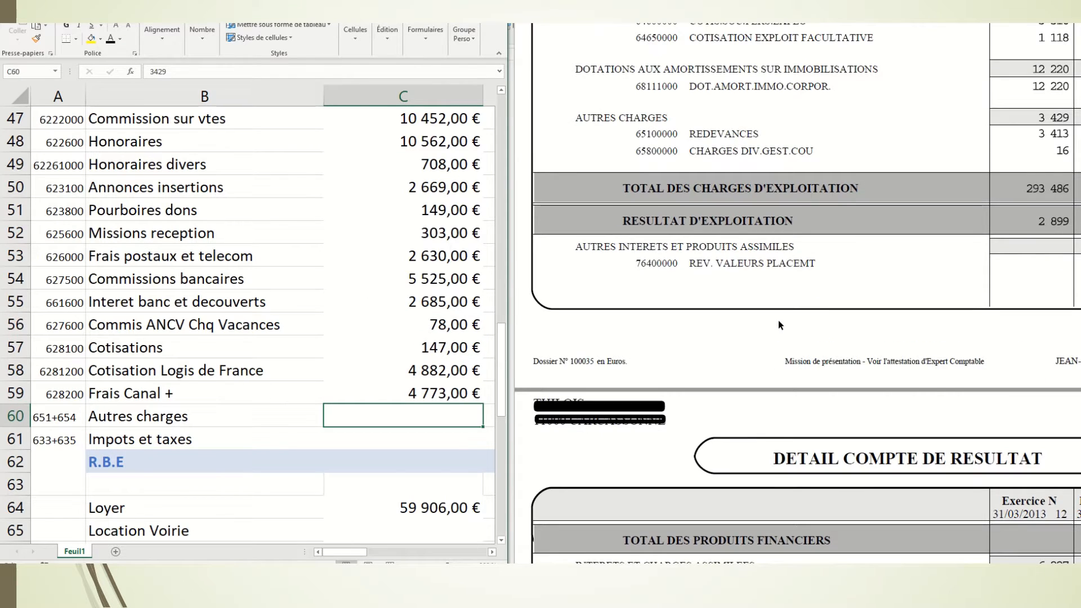
scroll(779, 323, "up", 2)
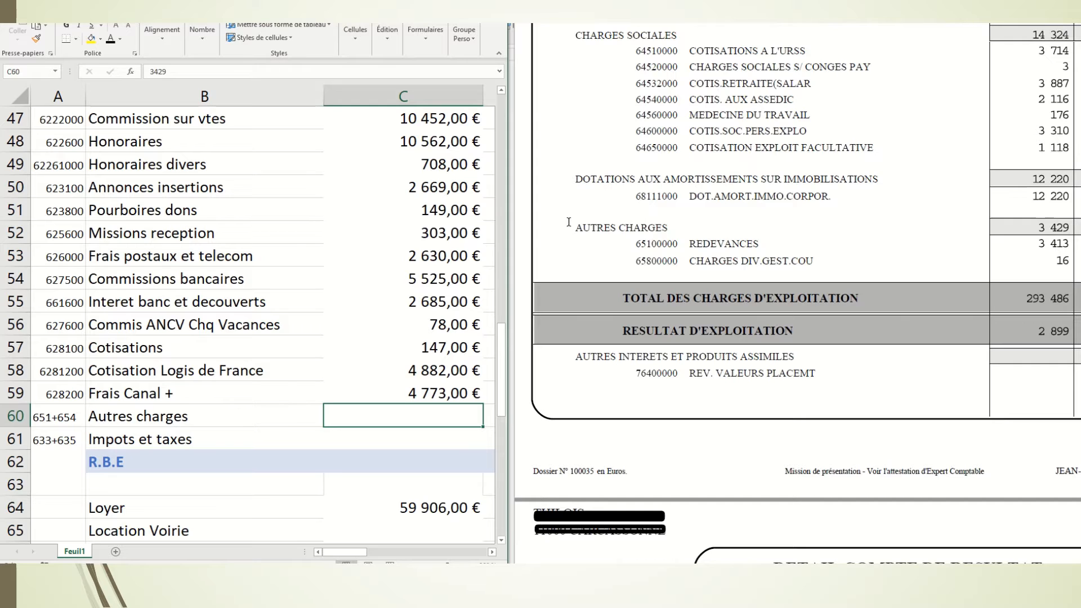
left_click_drag(574, 228, 676, 248)
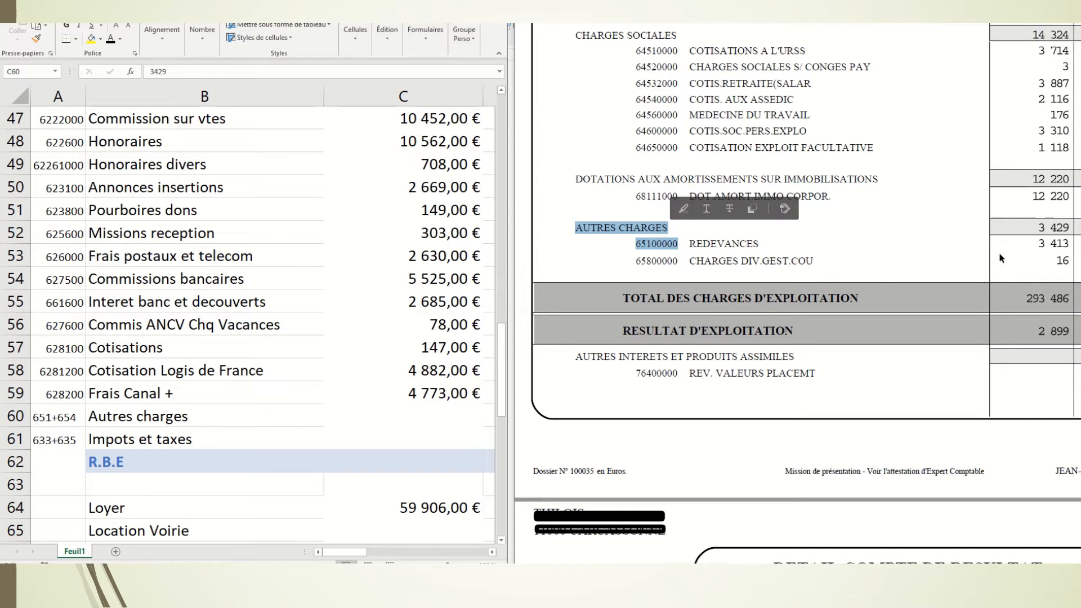
left_click(437, 416)
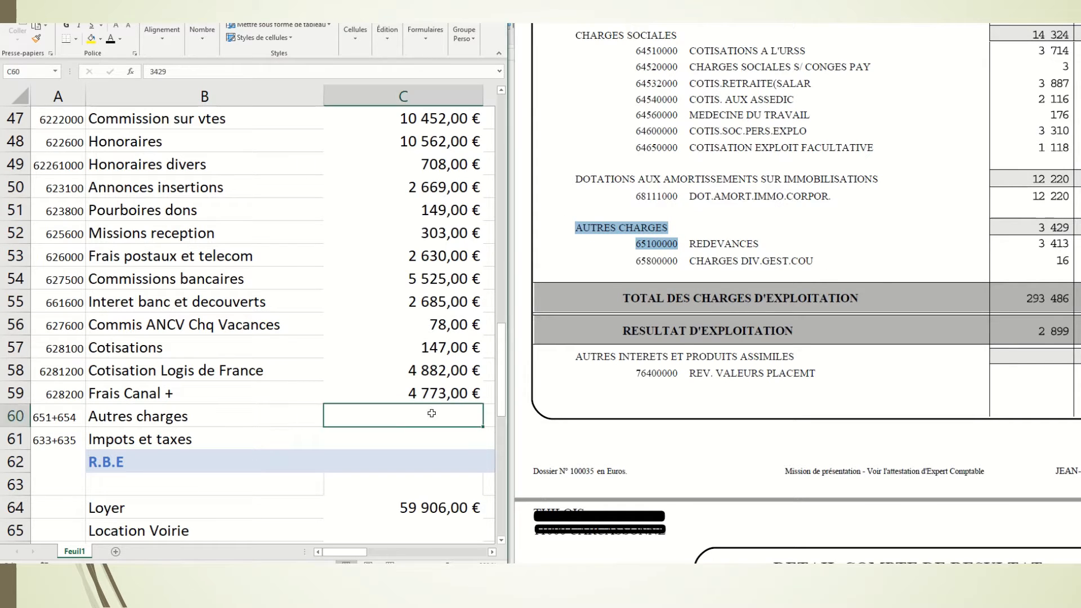
left_click(112, 42)
Mark the IMPOTS, TAXES ET VERSEMENTS ASSIMILES heading and make the Impots et taxes amount in C61 black
scroll(691, 274, "up", 3)
scroll(736, 276, "down", 6)
scroll(735, 265, "up", 10)
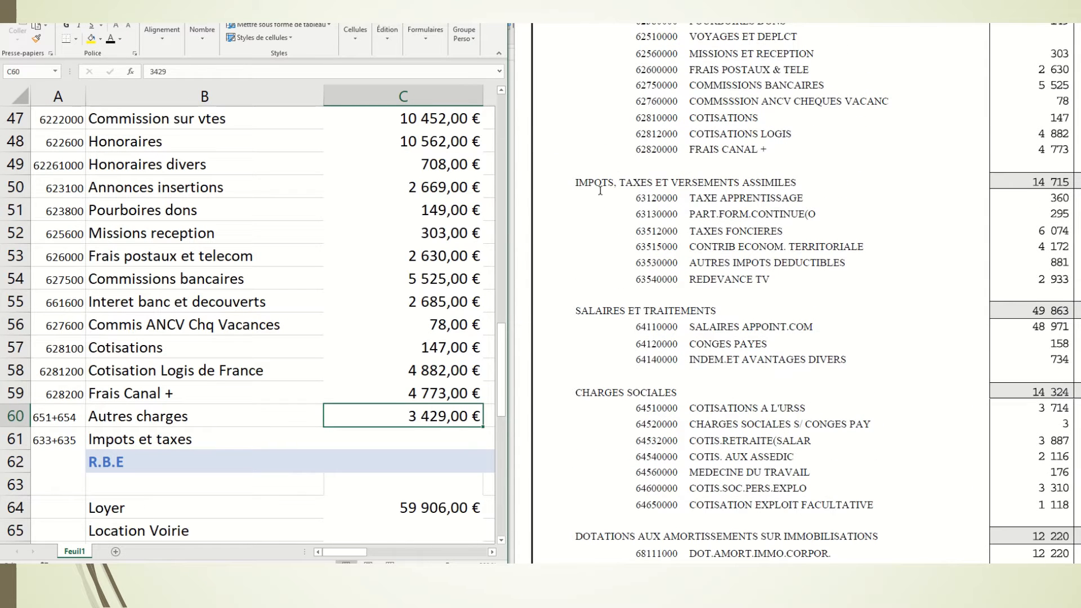
mouse_move(577, 184)
left_mouse_down()
mouse_move(679, 200)
mouse_move(791, 183)
left_mouse_up()
left_click(437, 434)
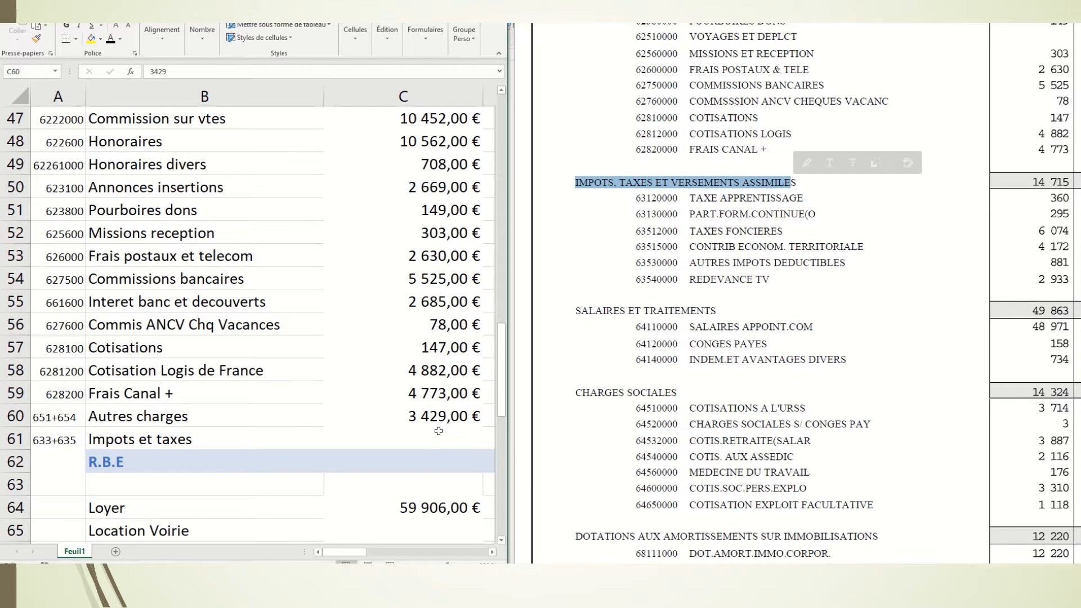
left_click(433, 436)
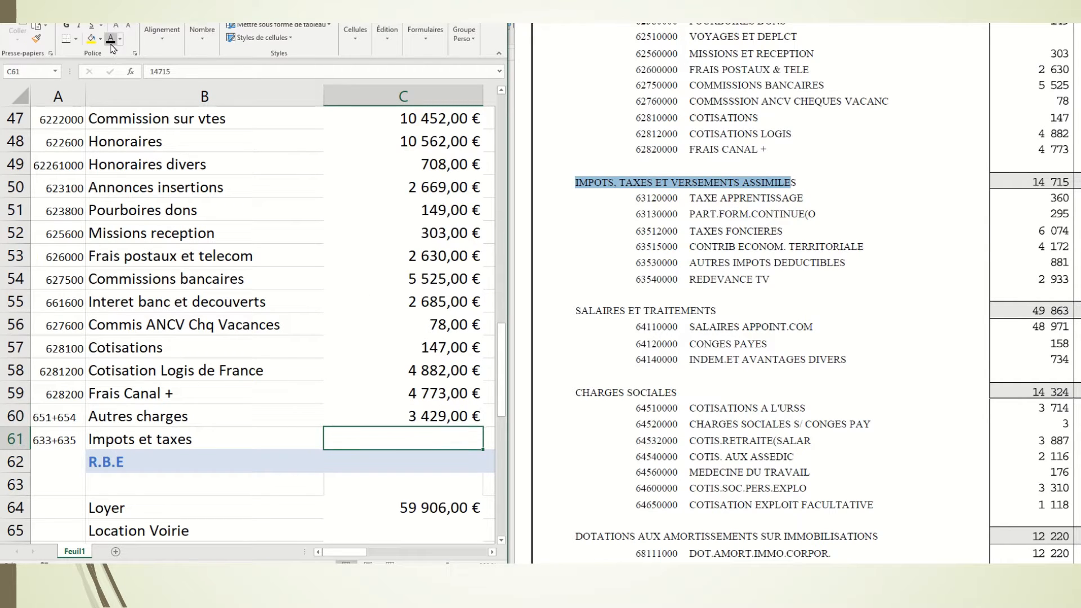
type("14715")
key("ctrl+Return")
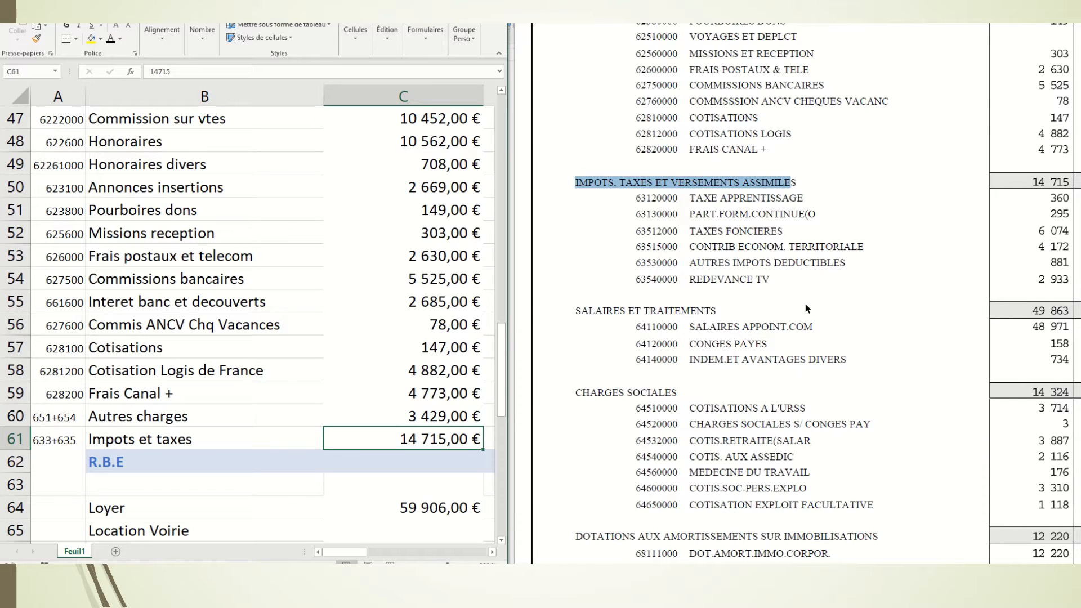
Review the income statement's AUTRES ACHATS ET CHARGES EXTERNES lines against the Frais Généraux rows
scroll(805, 307, "up", 5)
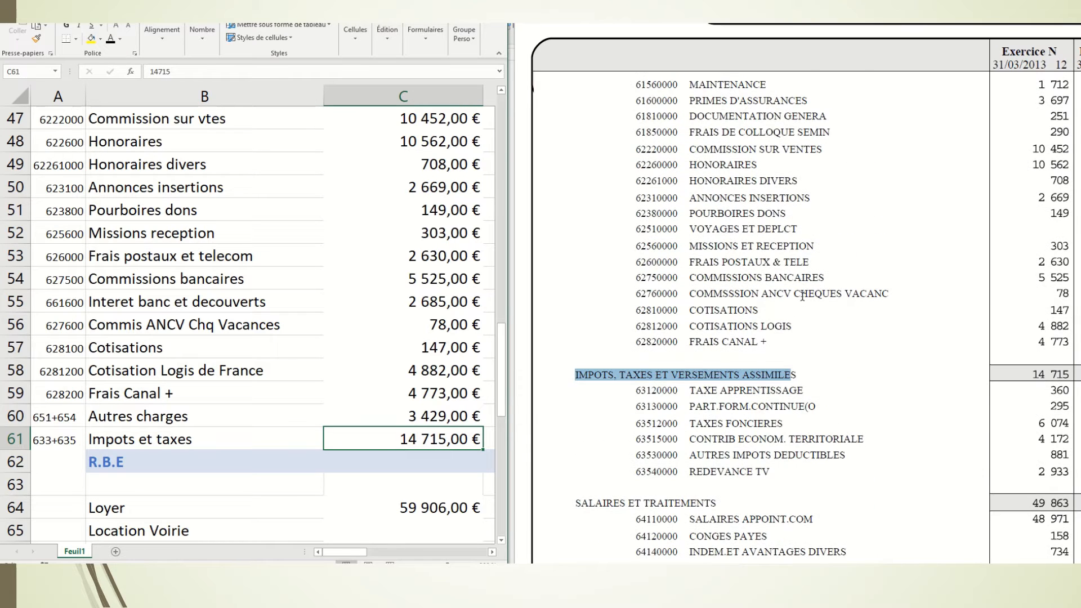
scroll(802, 296, "up", 2)
scroll(802, 296, "up", 9)
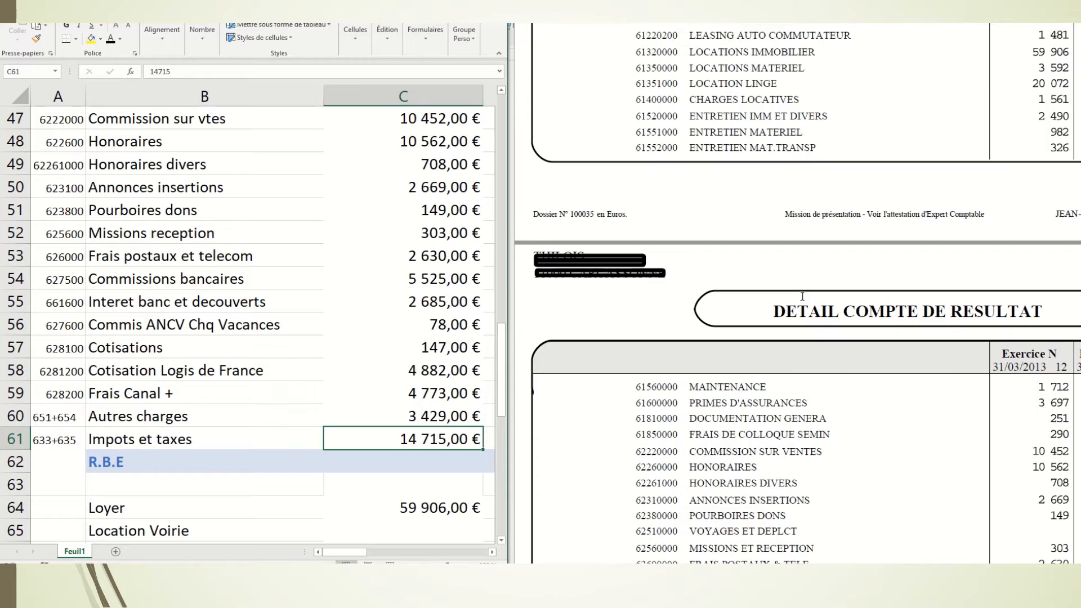
scroll(802, 296, "up", 1)
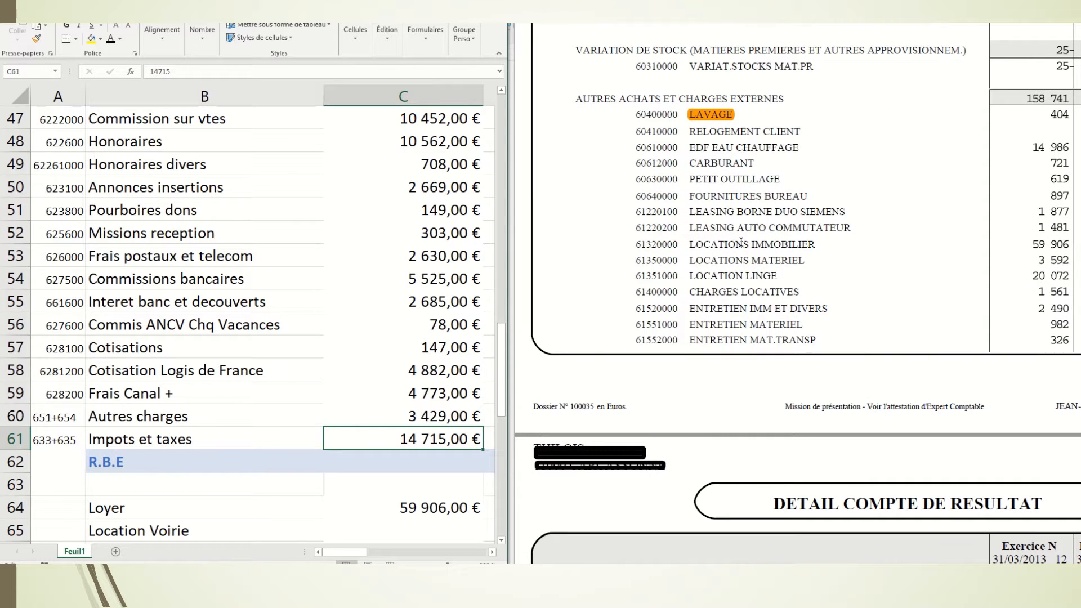
scroll(724, 213, "up", 1)
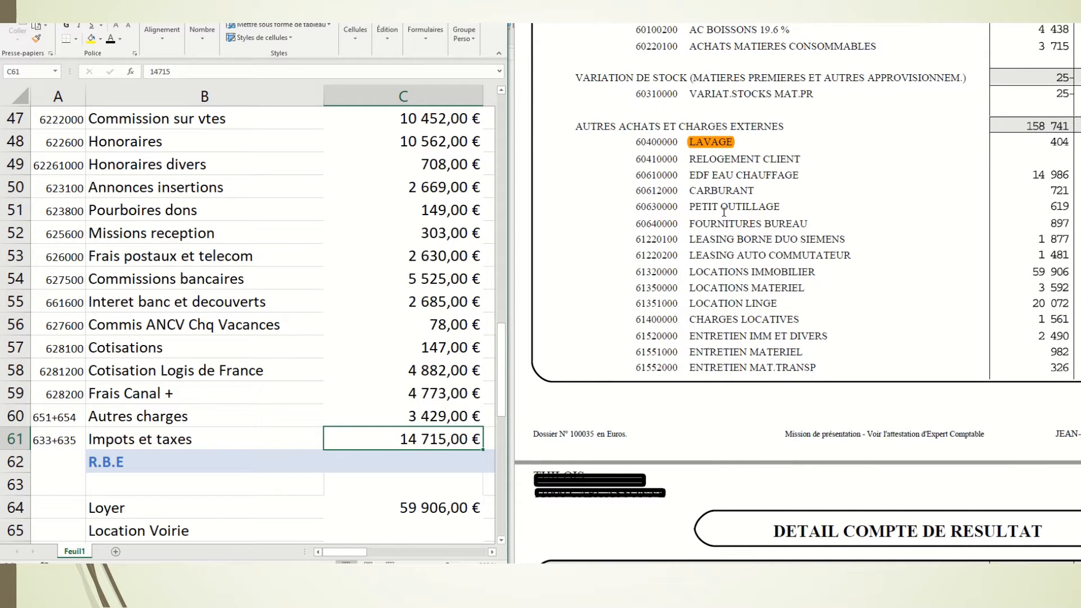
scroll(723, 213, "down", 1)
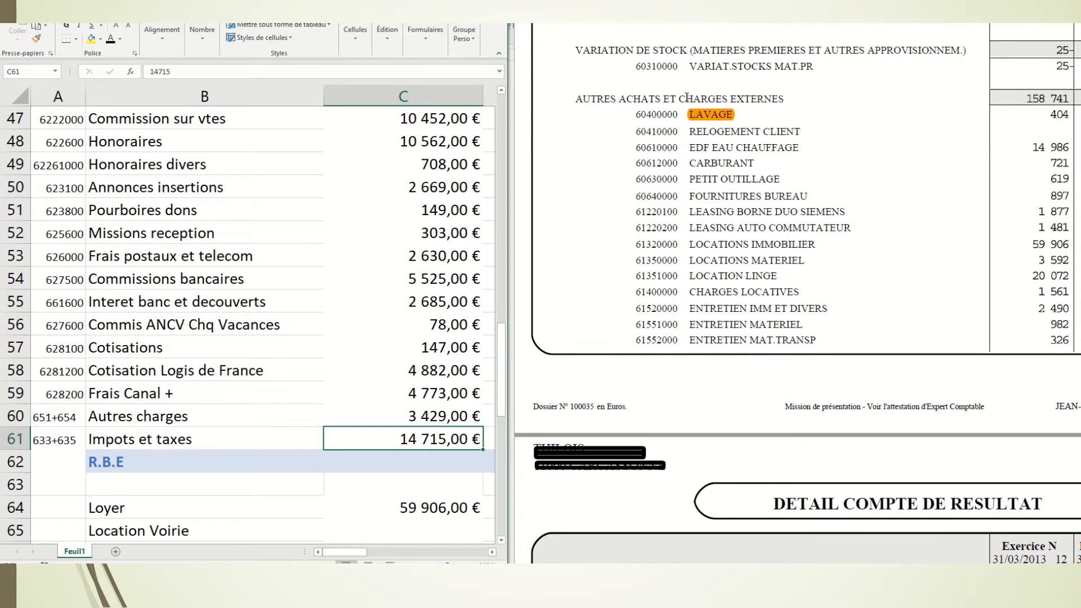
scroll(688, 110, "down", 1)
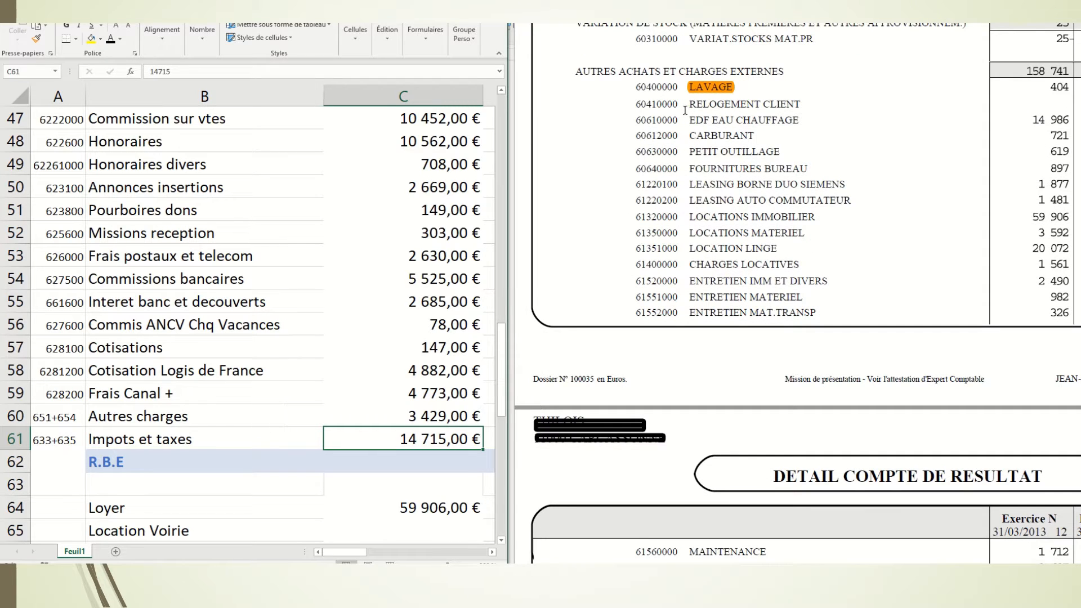
Find the DOTATIONS AUX AMORTISSEMENTS SUR IMMOBILISATIONS heading in the income statement and mark it
scroll(686, 110, "down", 18)
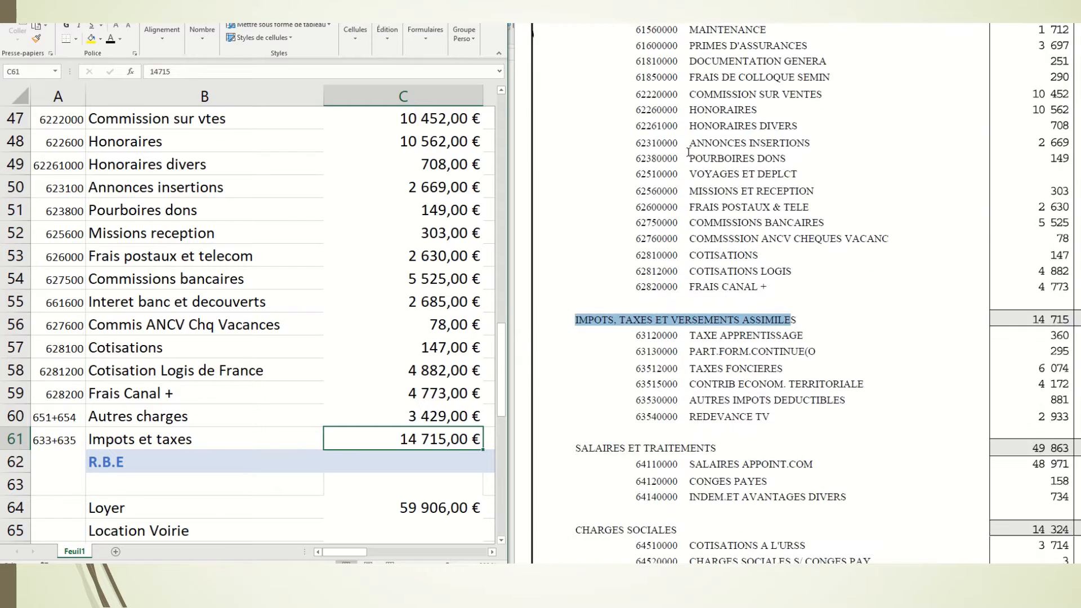
scroll(688, 152, "down", 4)
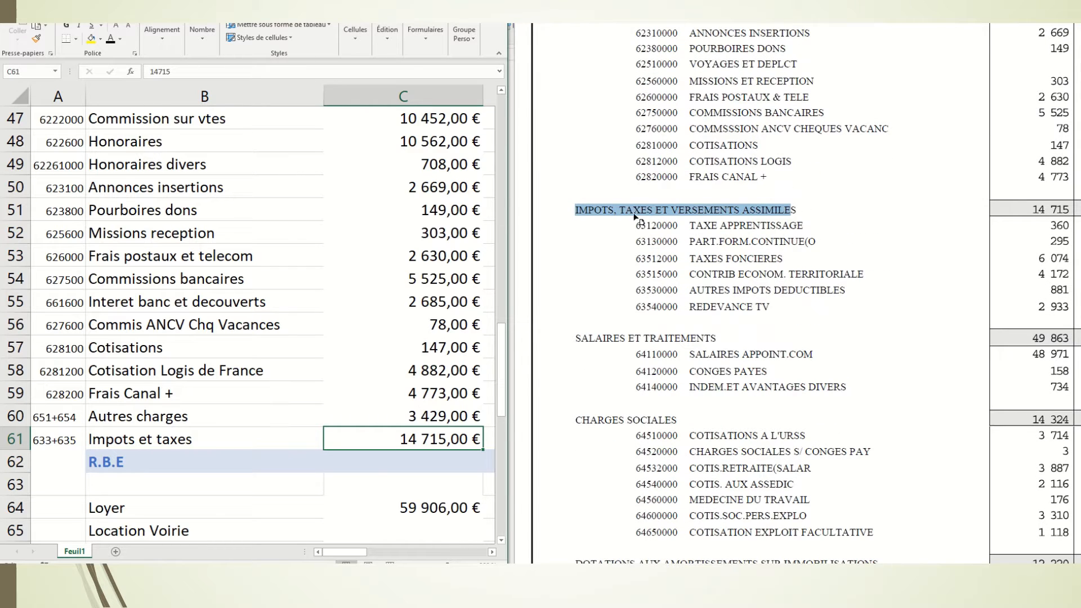
scroll(698, 210, "down", 3)
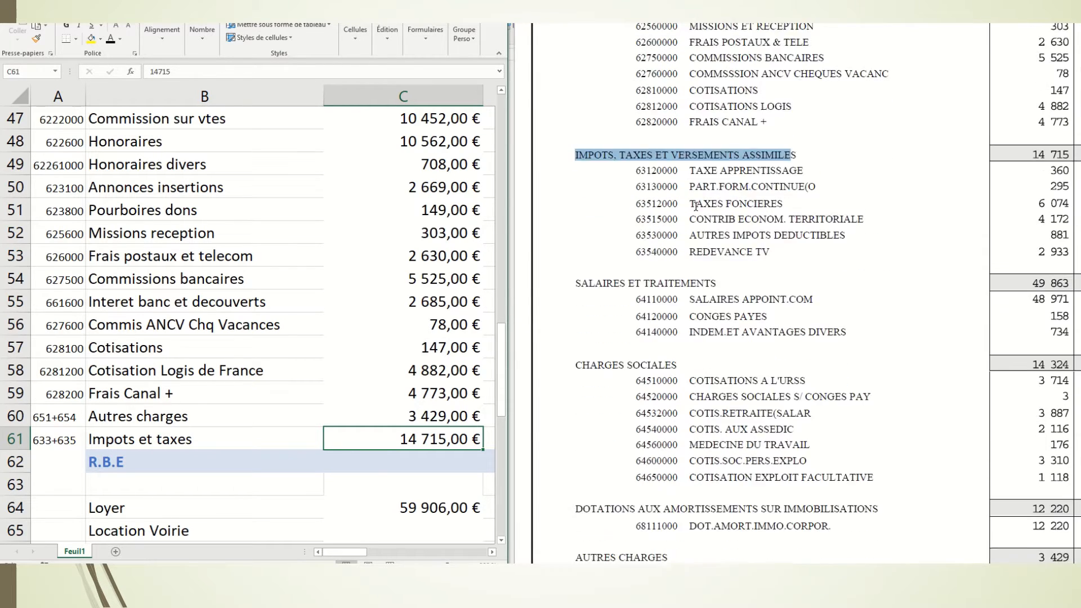
scroll(696, 207, "down", 2)
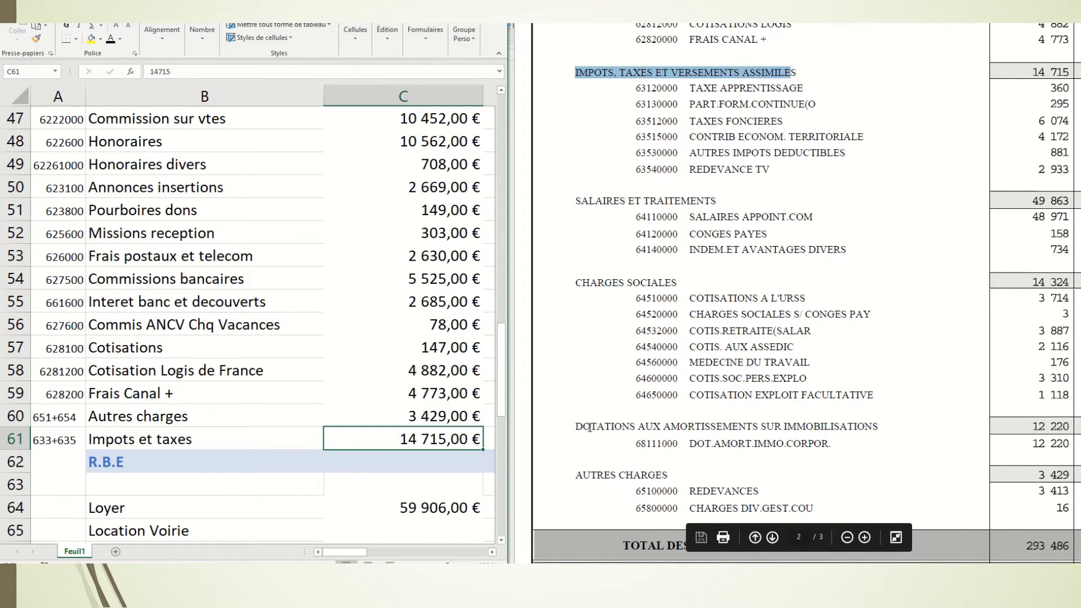
left_click_drag(577, 426, 849, 422)
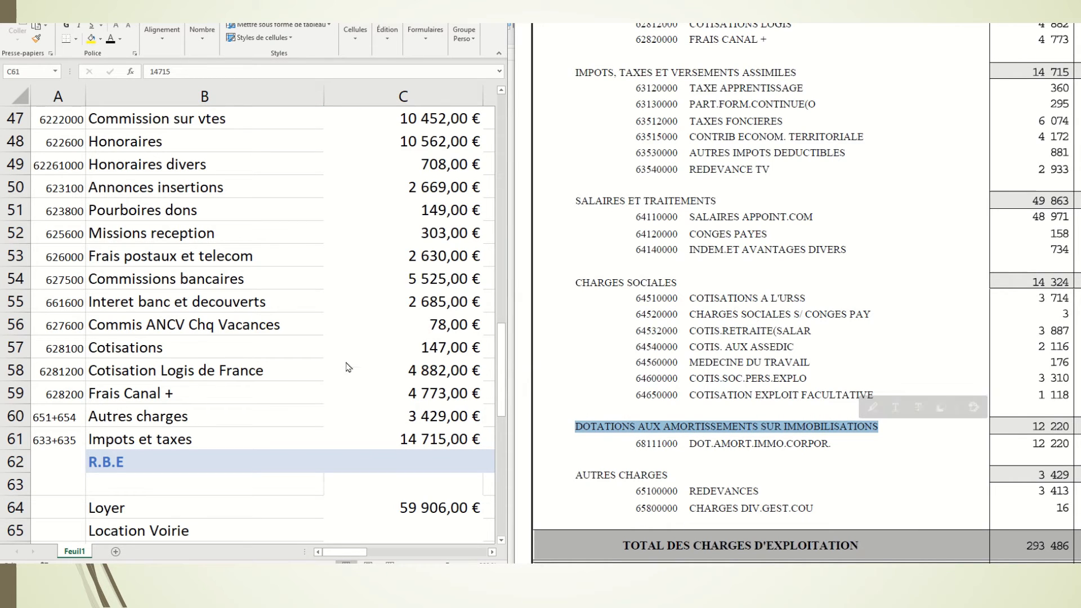
Make the Dotations aux amortissements amount in C69 black
scroll(281, 382, "down", 4)
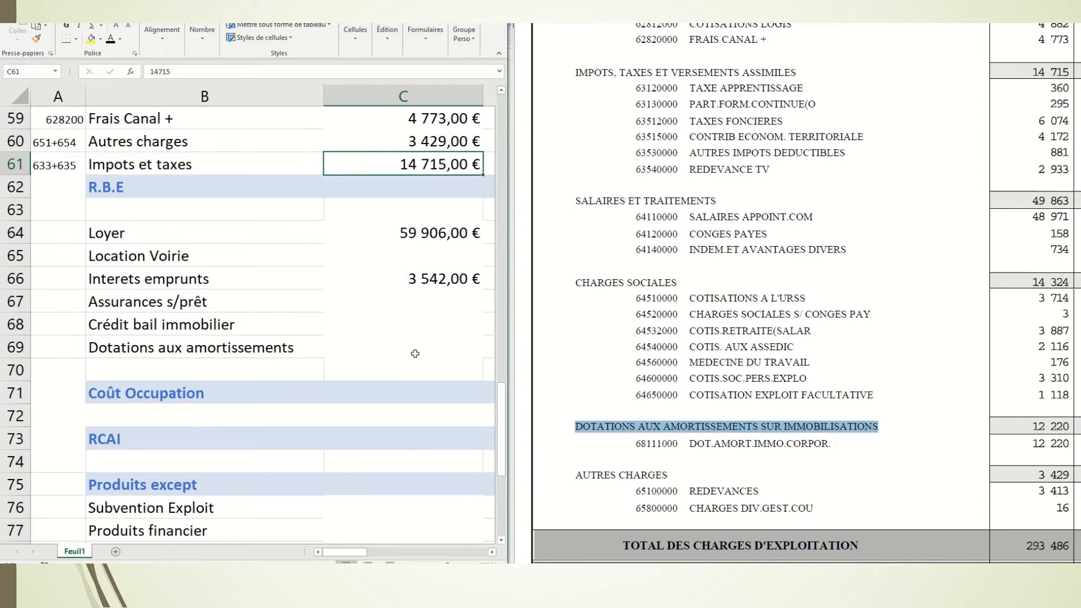
left_click(404, 352)
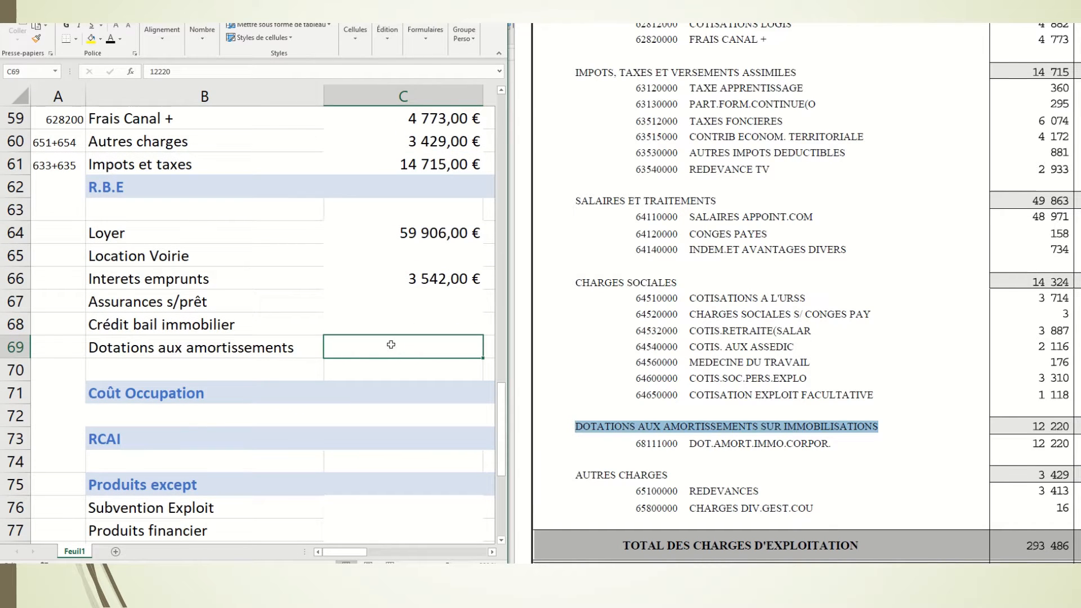
left_click(111, 41)
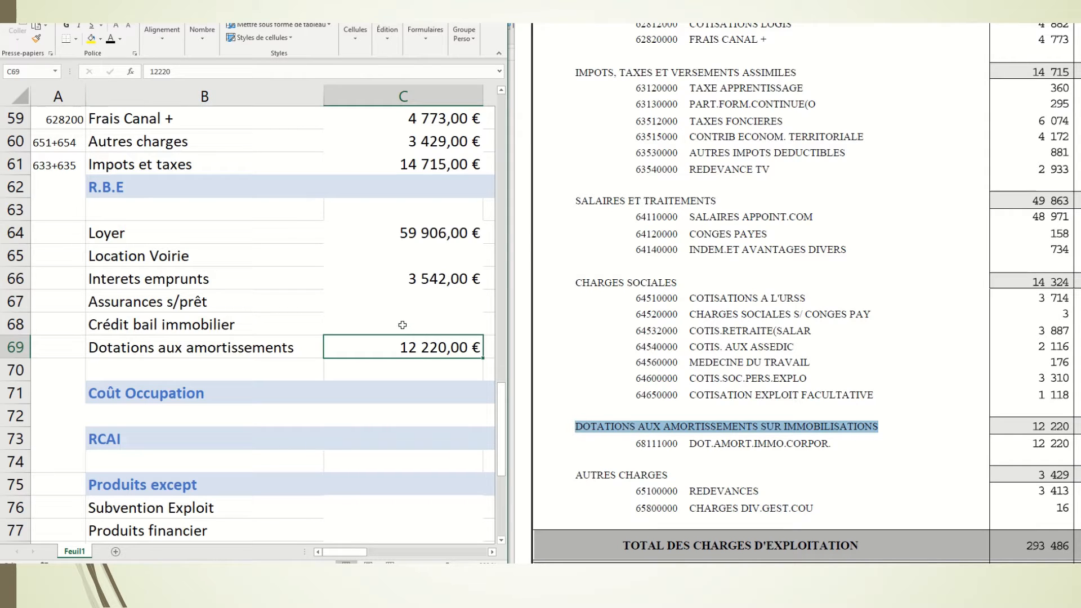
Total the Frais Généraux lines in C29 with a SOMME formula over C30:C61
scroll(794, 347, "down", 2)
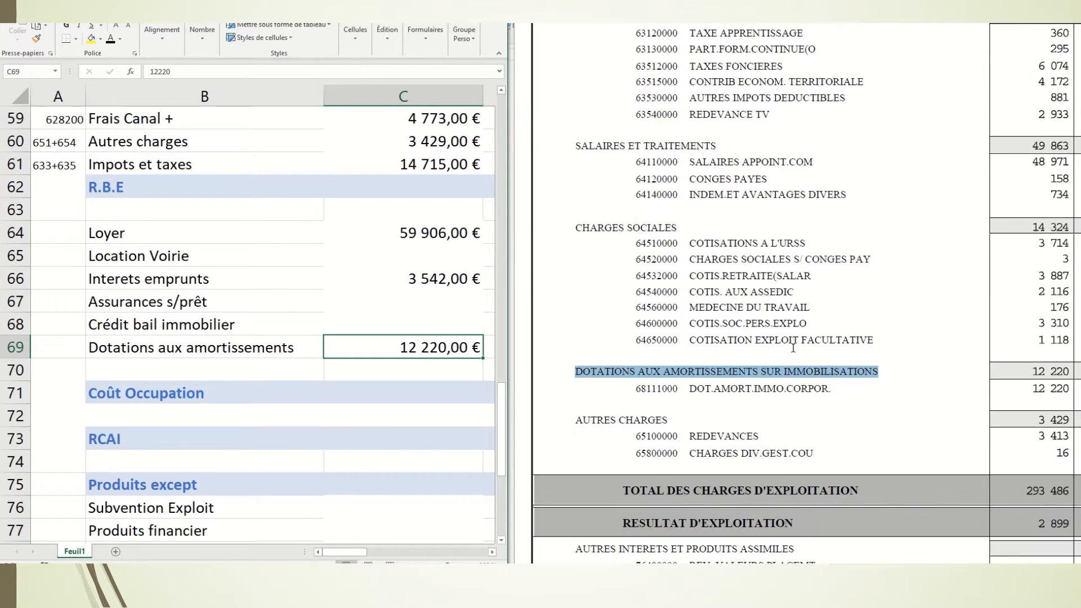
scroll(791, 348, "down", 2)
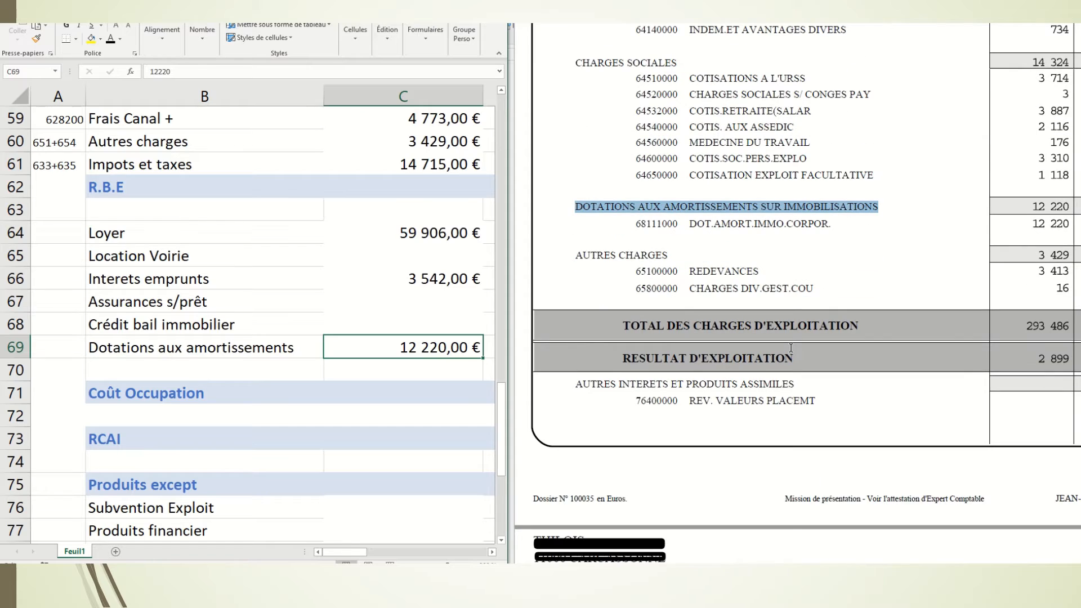
scroll(789, 338, "down", 3)
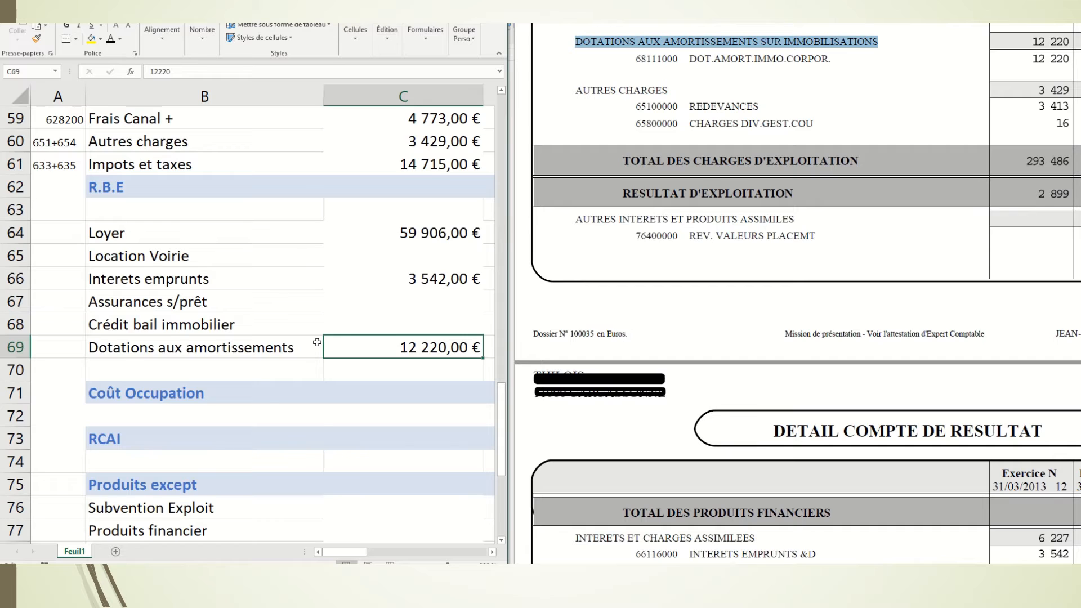
scroll(317, 343, "up", 12)
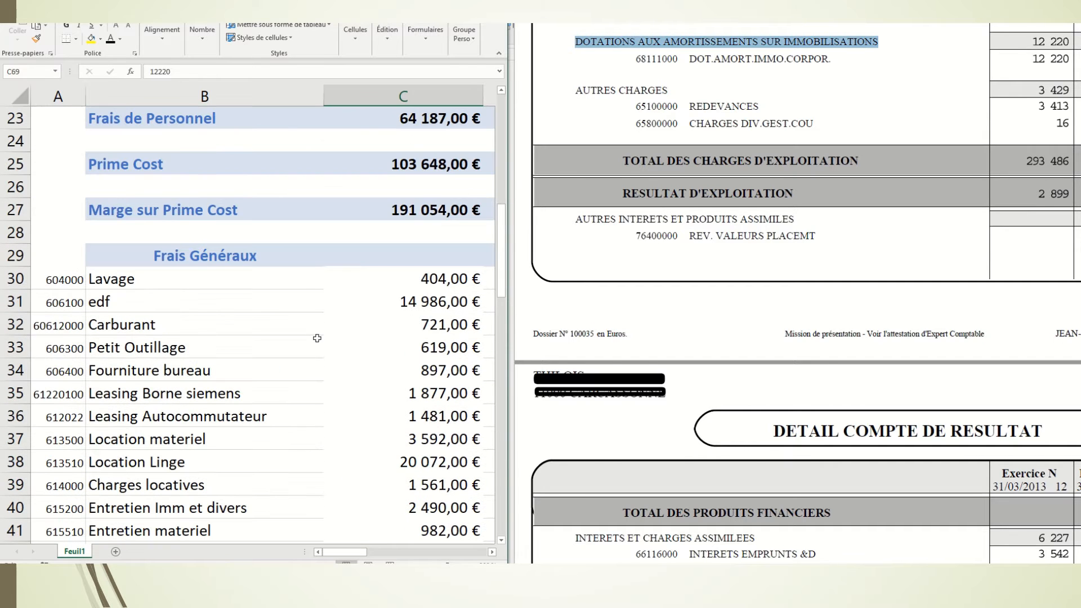
left_click(437, 251)
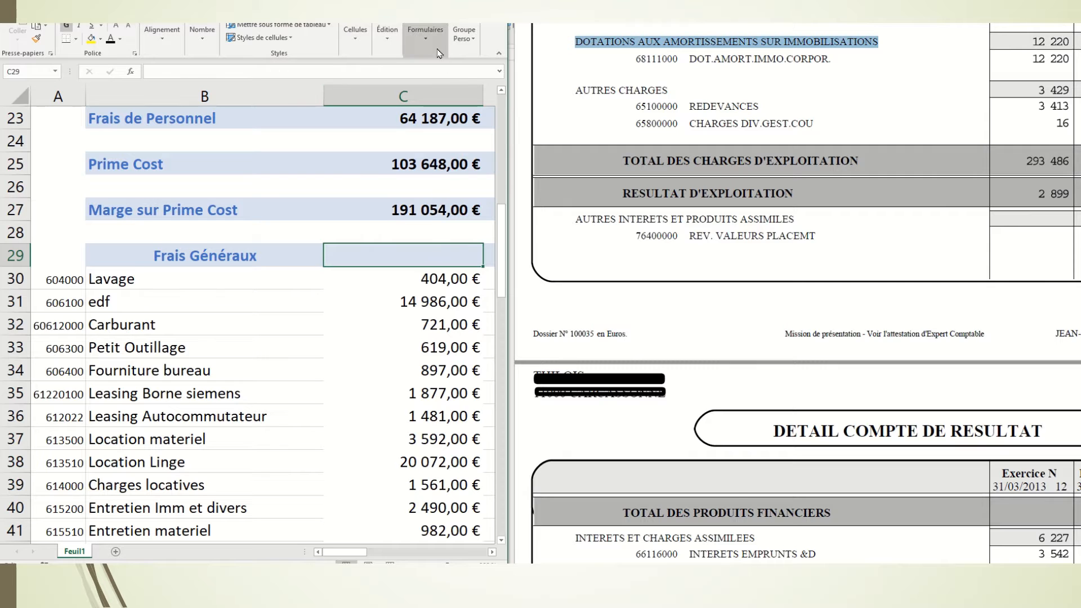
scroll(281, 39, "down", 3)
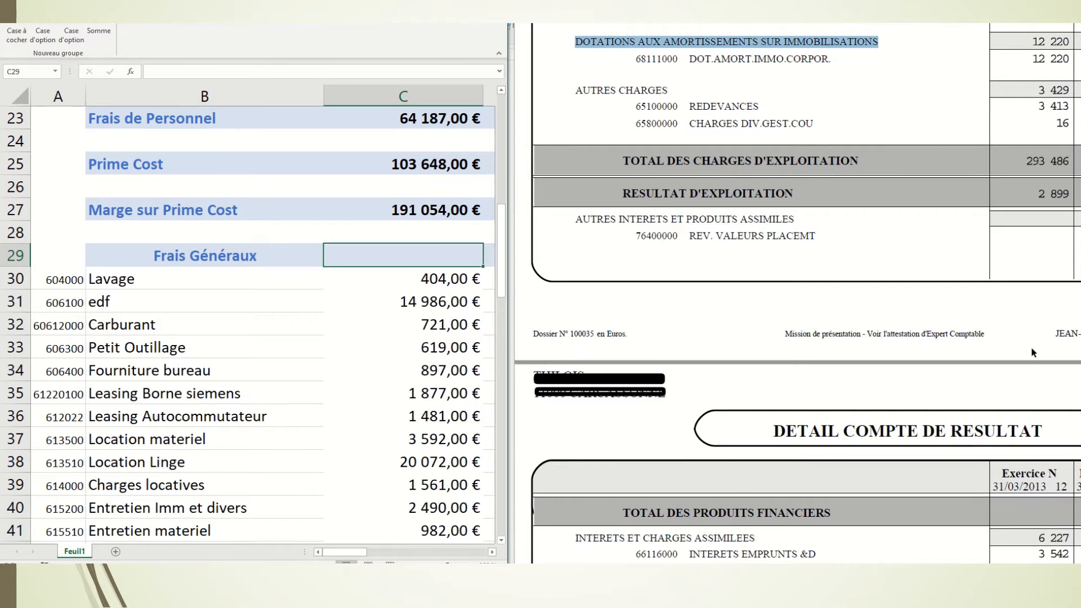
scroll(1034, 352, "up", 3)
scroll(1034, 352, "up", 12)
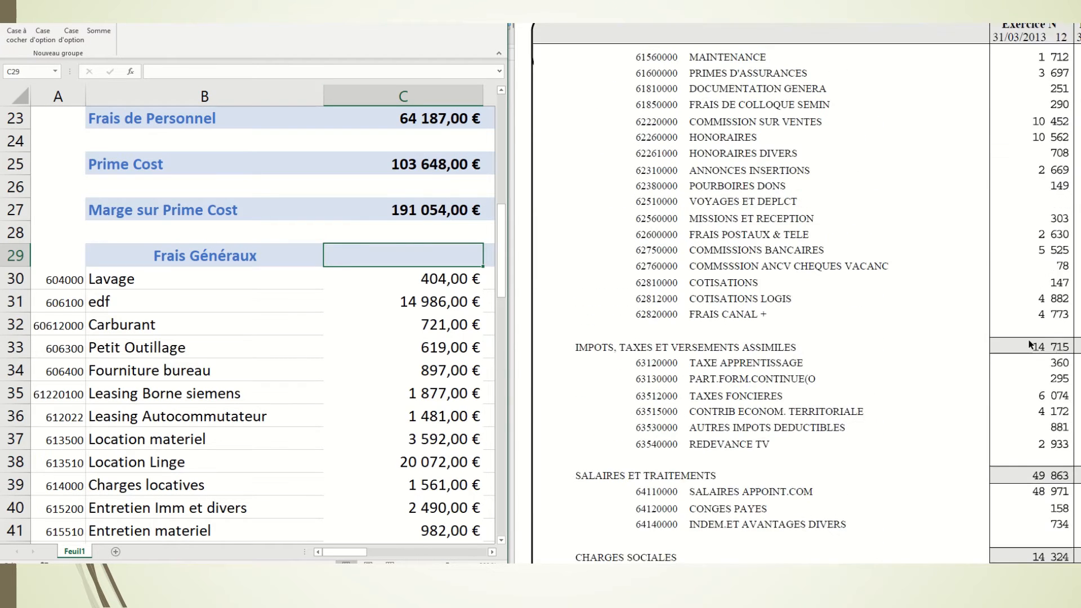
scroll(1025, 340, "up", 9)
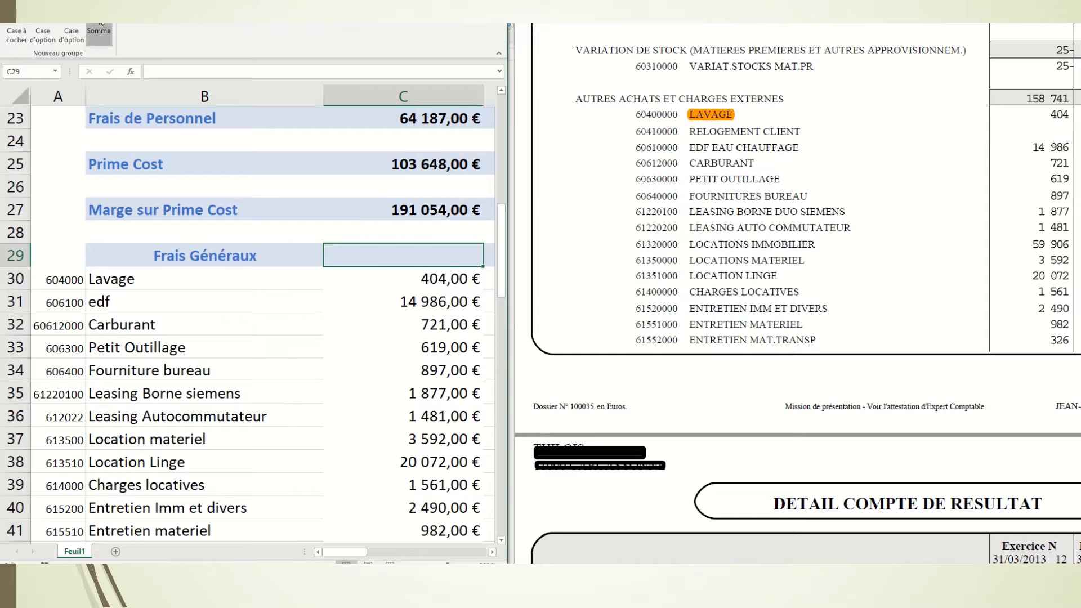
left_click(99, 34)
left_click_drag(402, 279, 402, 508)
left_click_drag(479, 542, 446, 505)
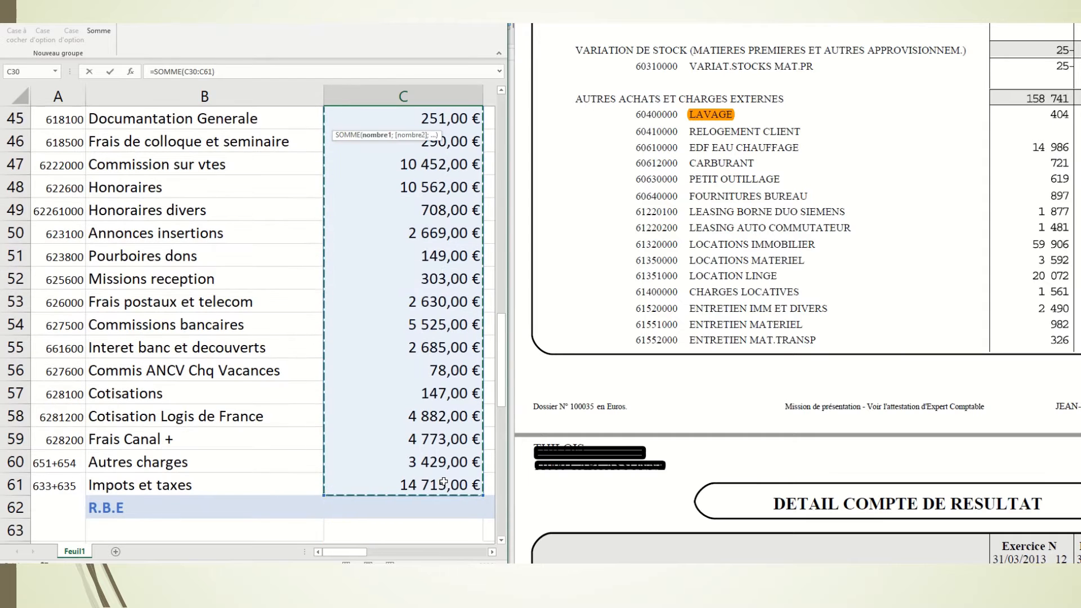
key("Return")
Make the Frais Généraux total in C29 black
scroll(461, 299, "up", 3)
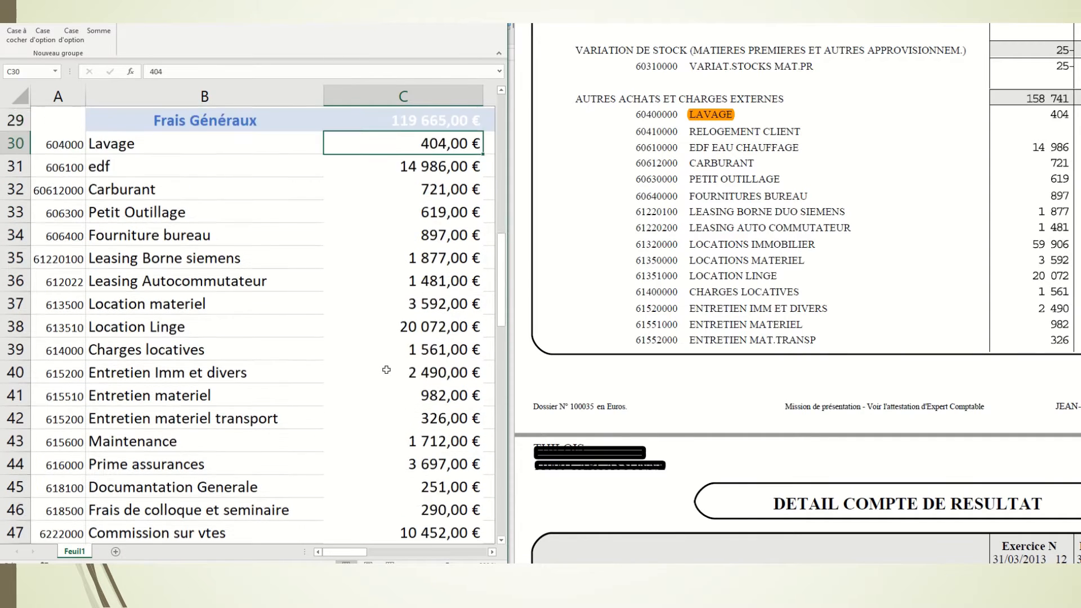
left_click(421, 300)
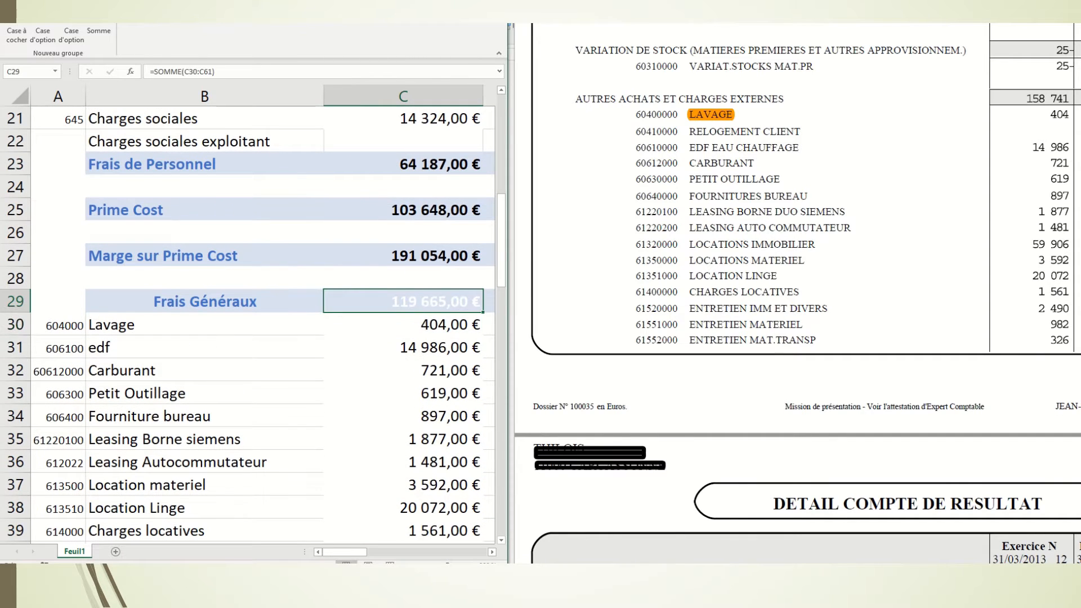
left_click(45, 4)
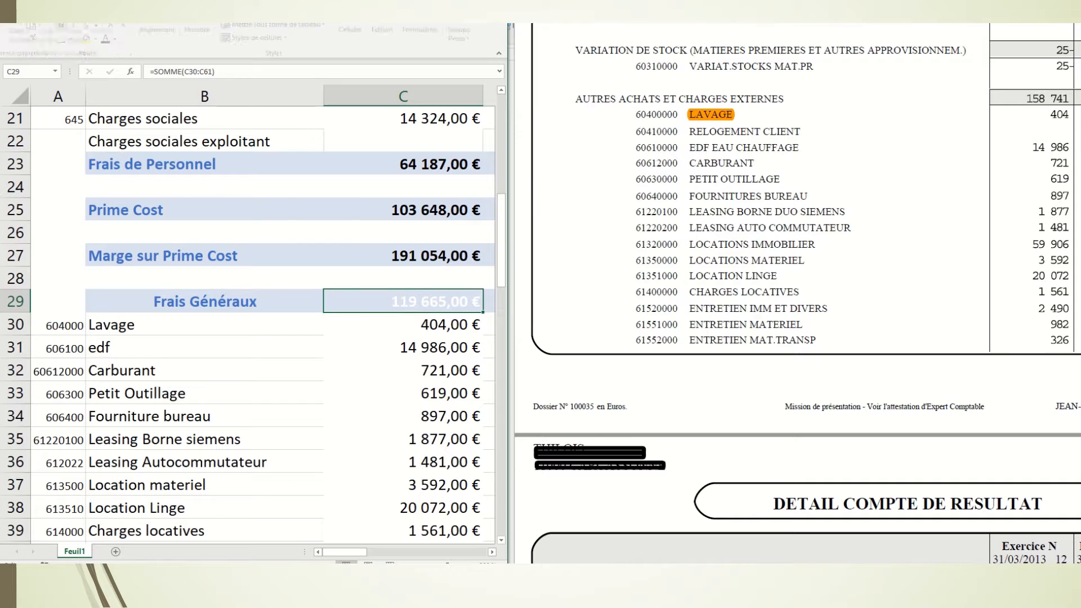
left_click(111, 41)
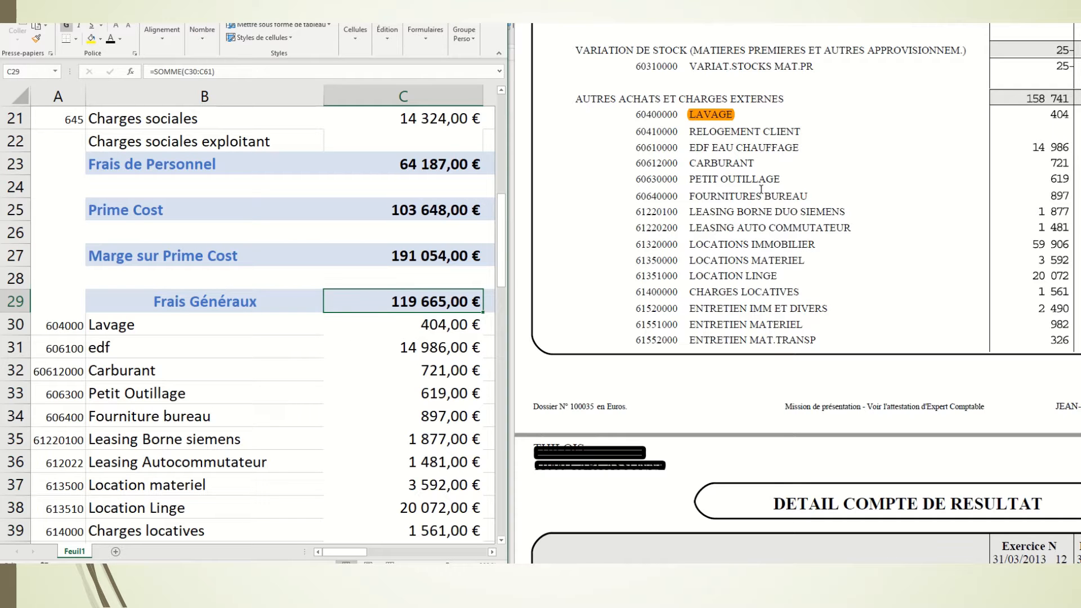
Calculate the R.B.E in C62 as Marge sur Prime Cost minus Frais Généraux (=C27-C29) and make the amount black
scroll(761, 189, "down", 1)
scroll(762, 190, "down", 7)
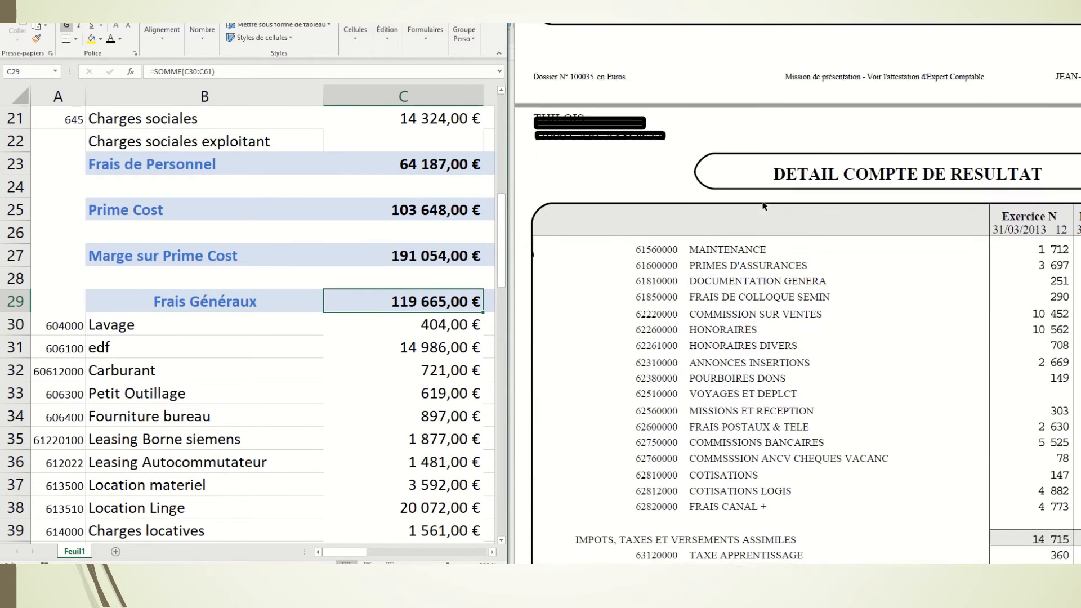
scroll(760, 211, "down", 1)
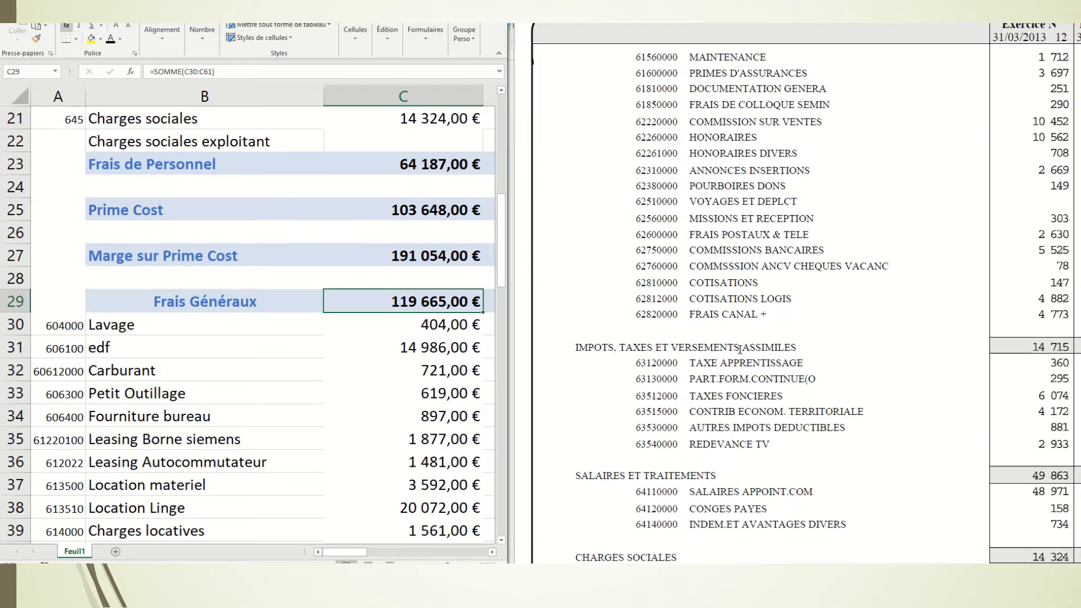
scroll(739, 349, "down", 7)
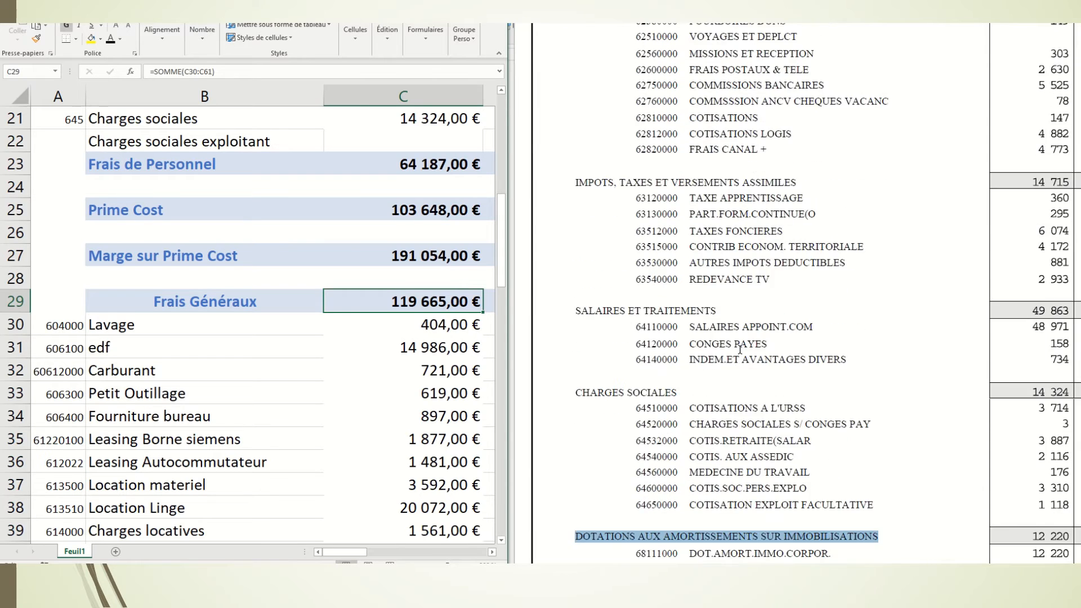
scroll(278, 336, "down", 10)
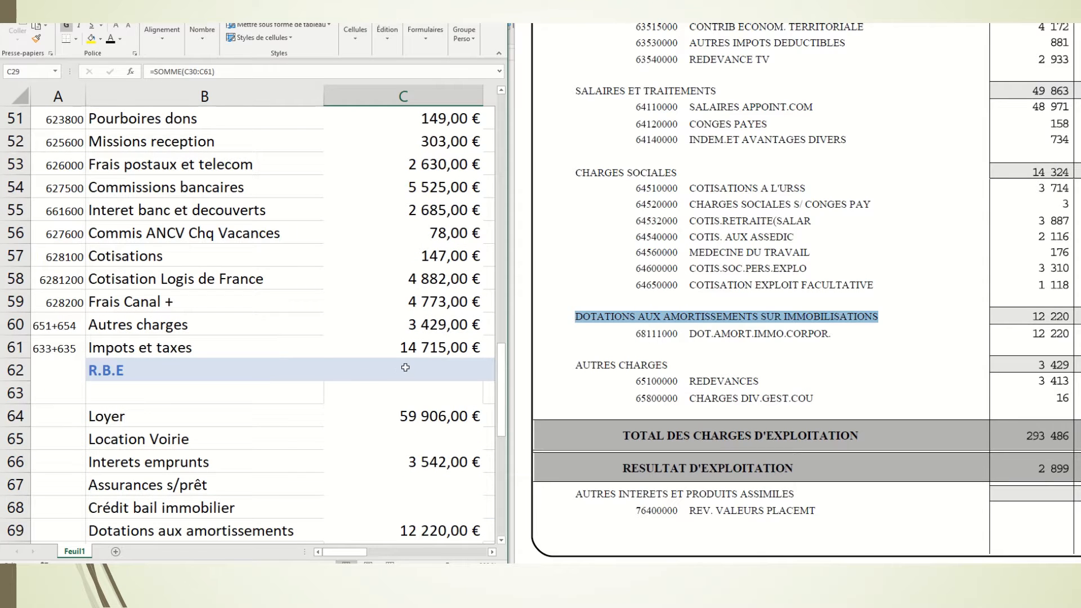
left_click(409, 367)
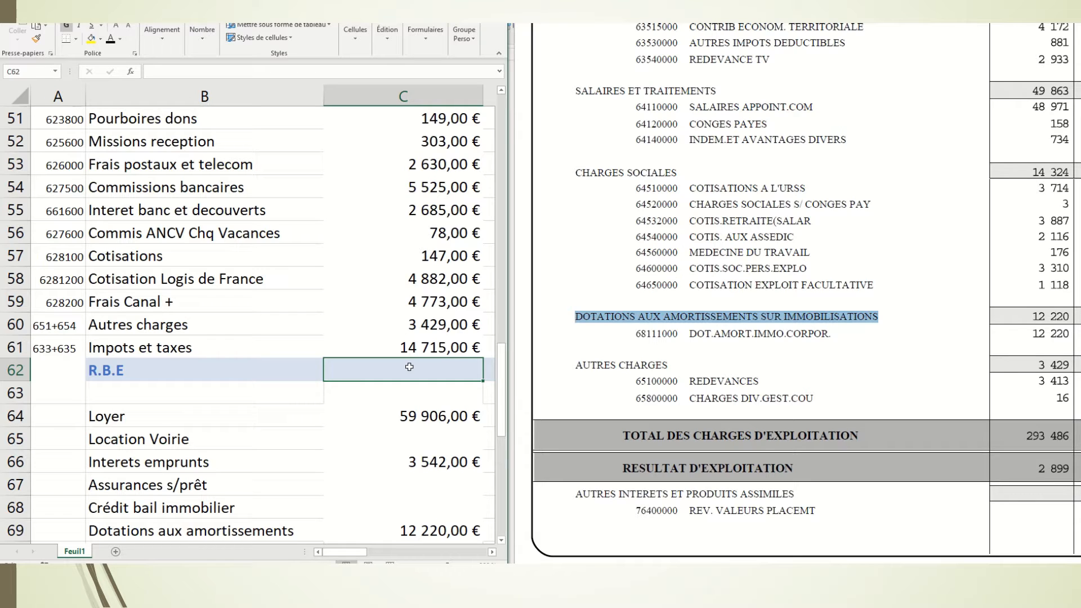
type("=")
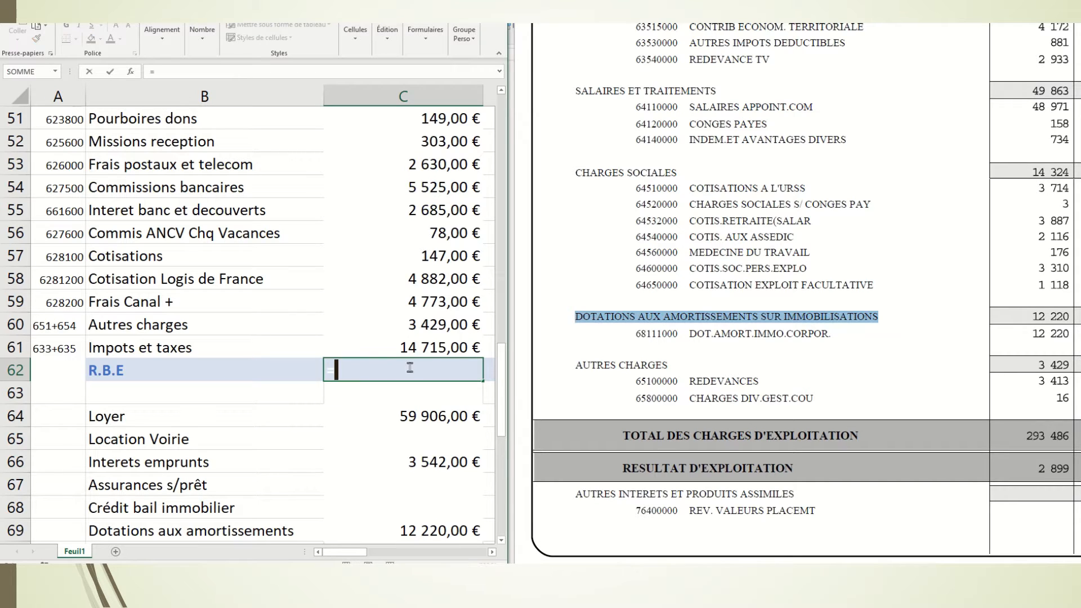
scroll(410, 368, "up", 4)
scroll(410, 367, "up", 7)
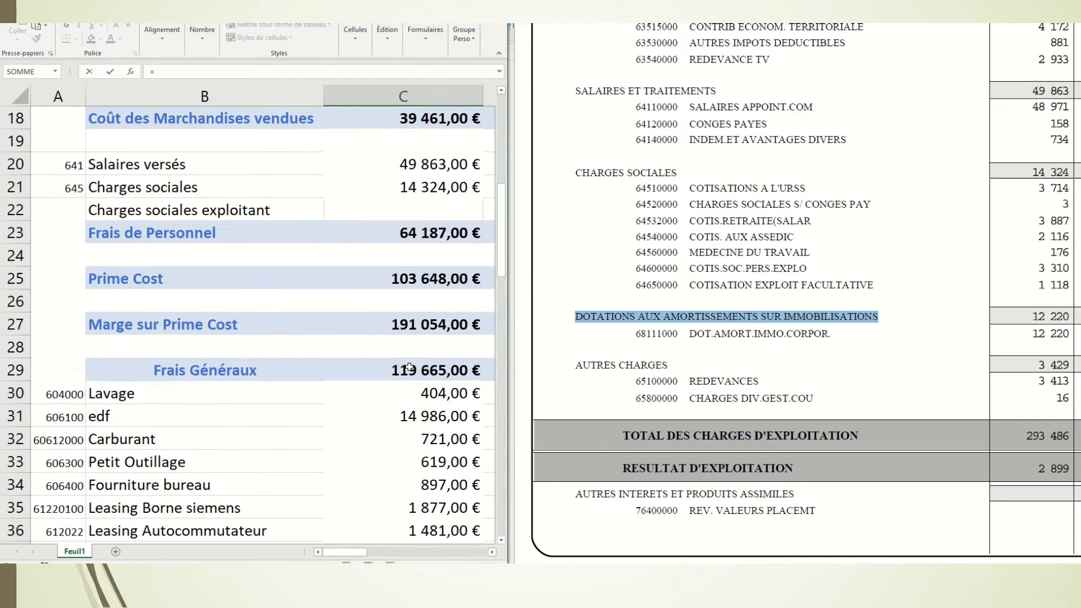
left_click(427, 326)
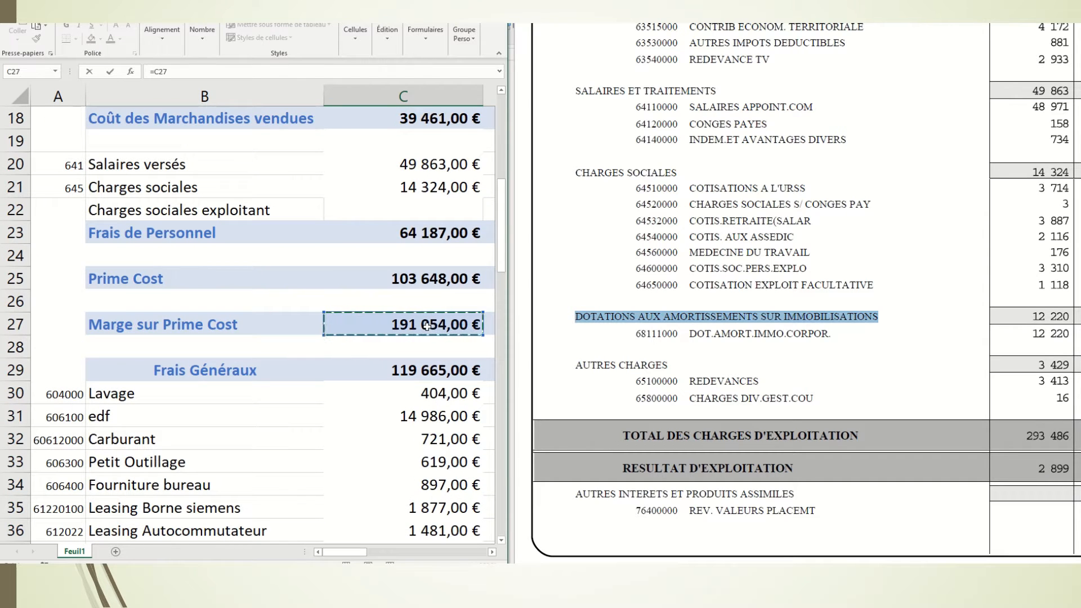
type("-")
left_click(424, 371)
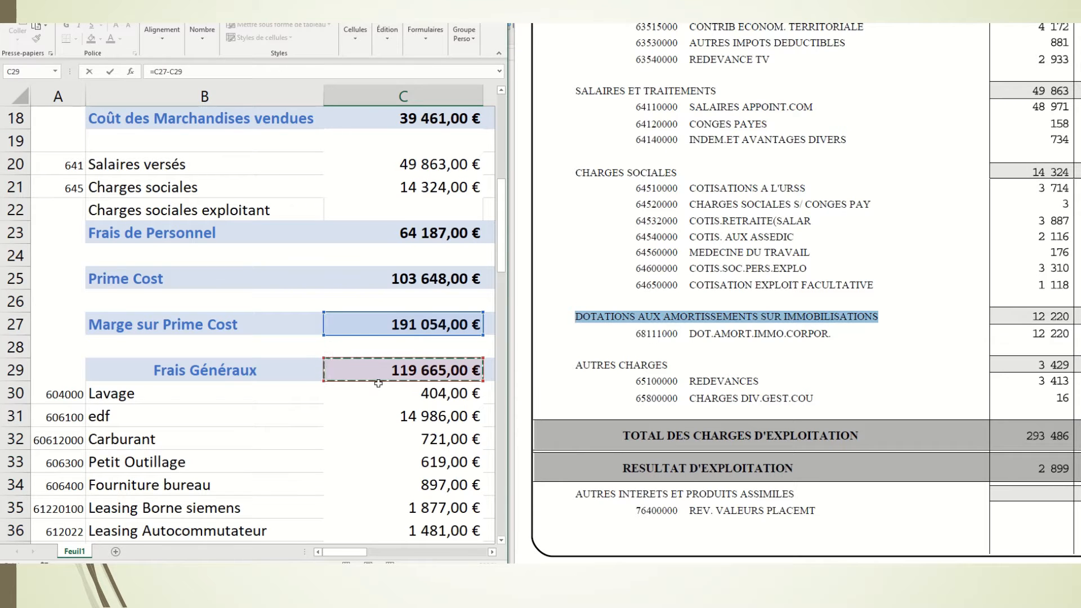
key("Return")
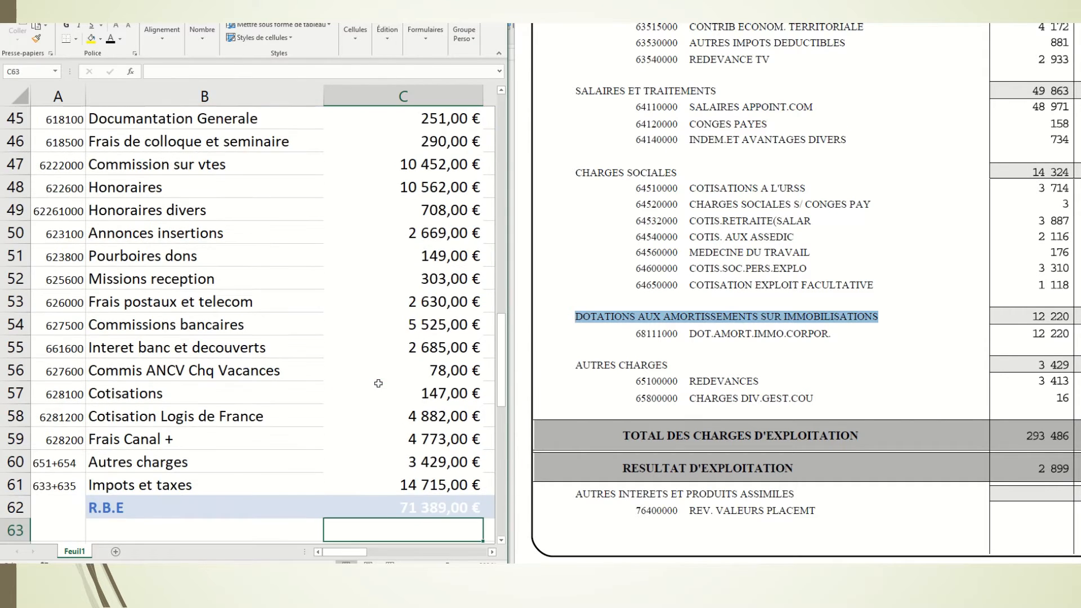
left_click(407, 503)
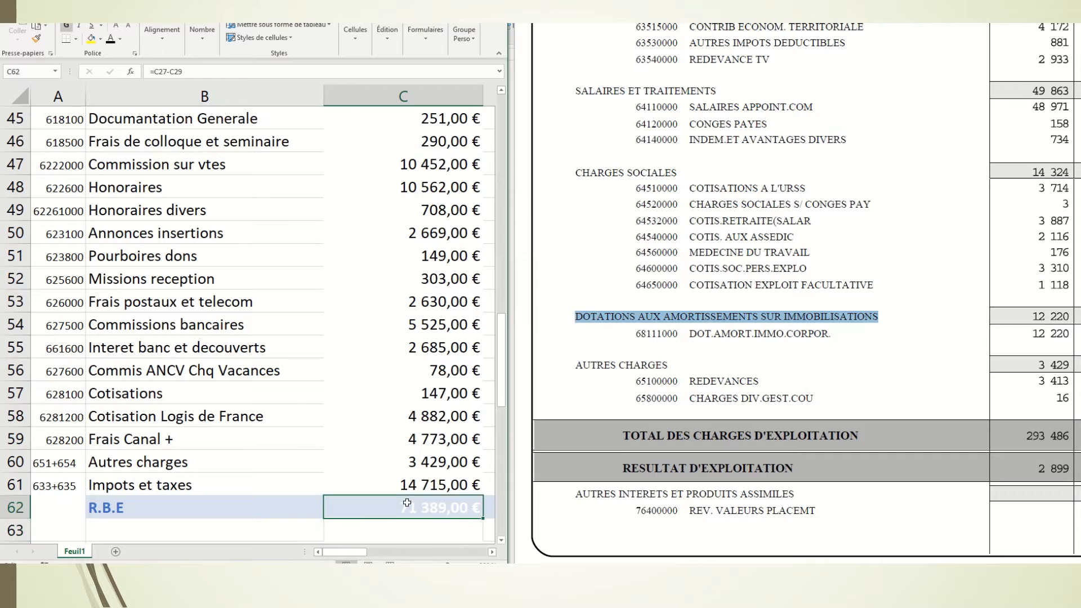
left_click(111, 39)
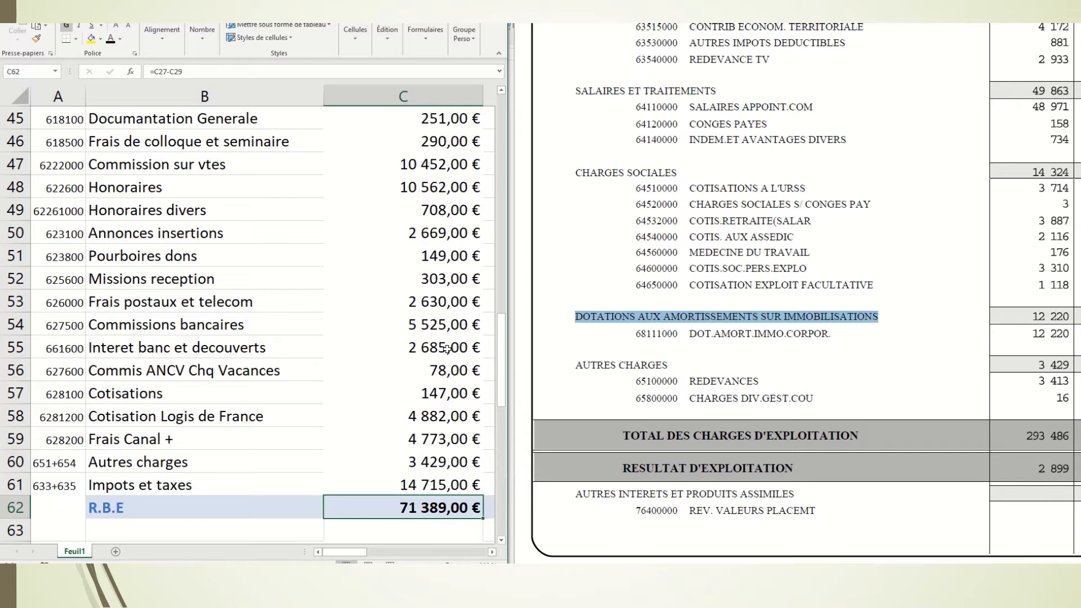
Go through the occupancy cost rows below the R.B.E, from Location Voirie to Dotations aux amortissements
scroll(410, 390, "down", 3)
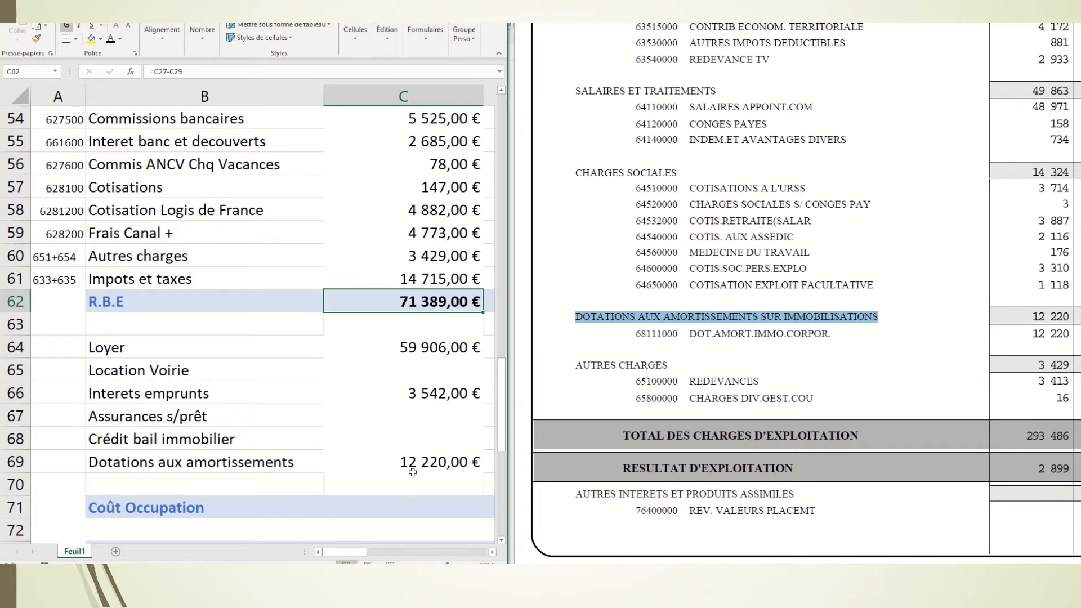
left_click(369, 369)
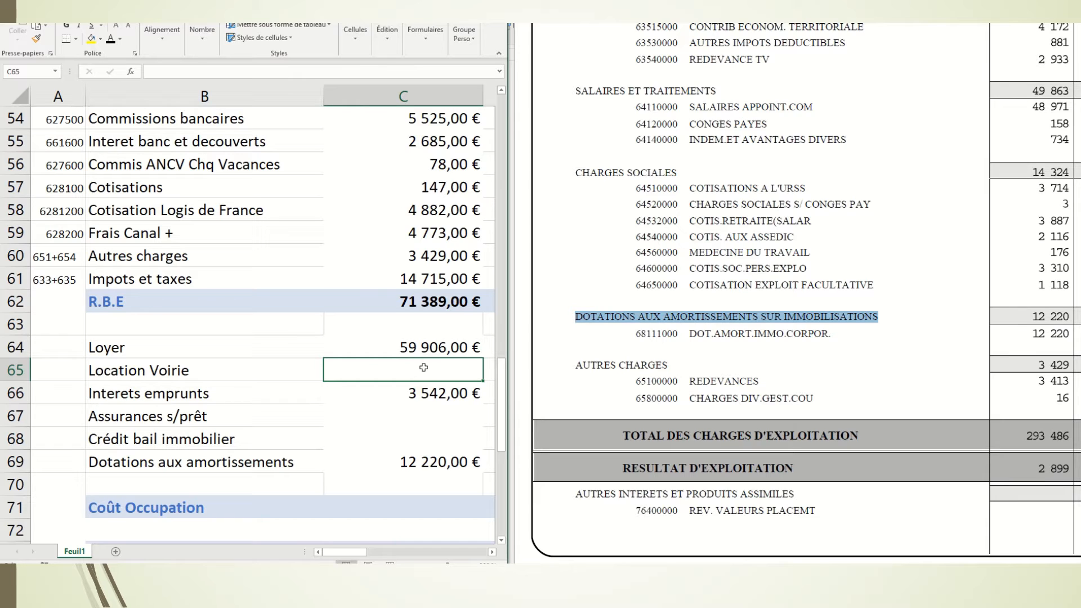
left_click(406, 419)
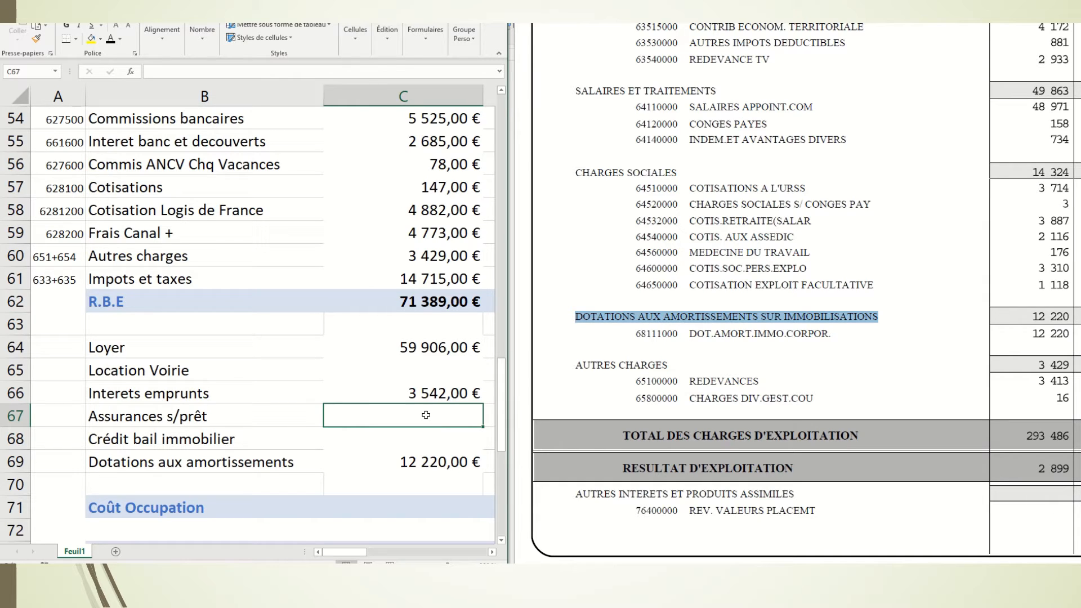
left_click(407, 441)
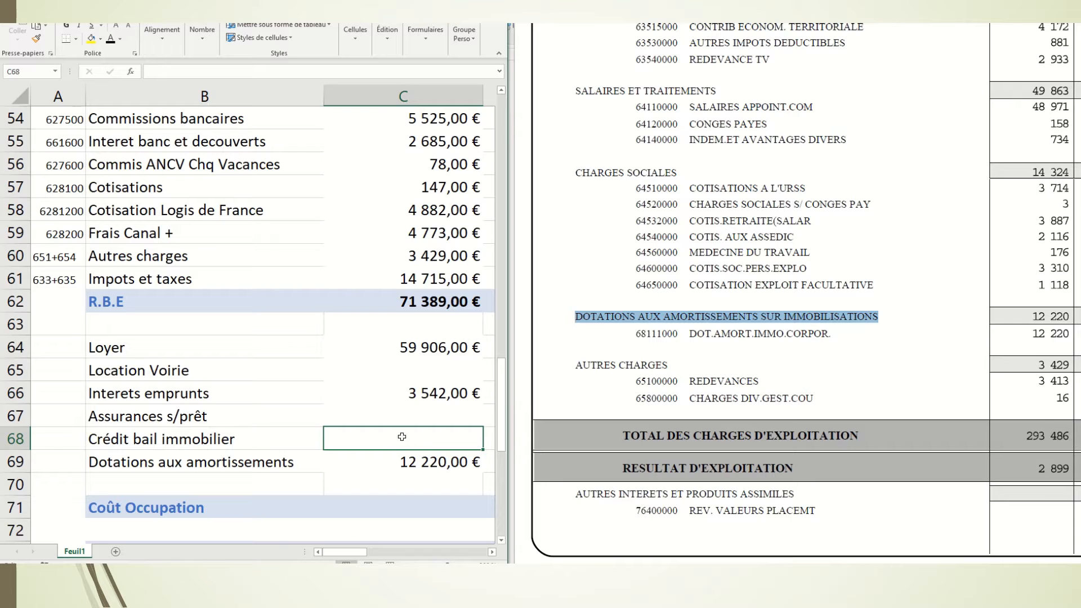
left_click(401, 458)
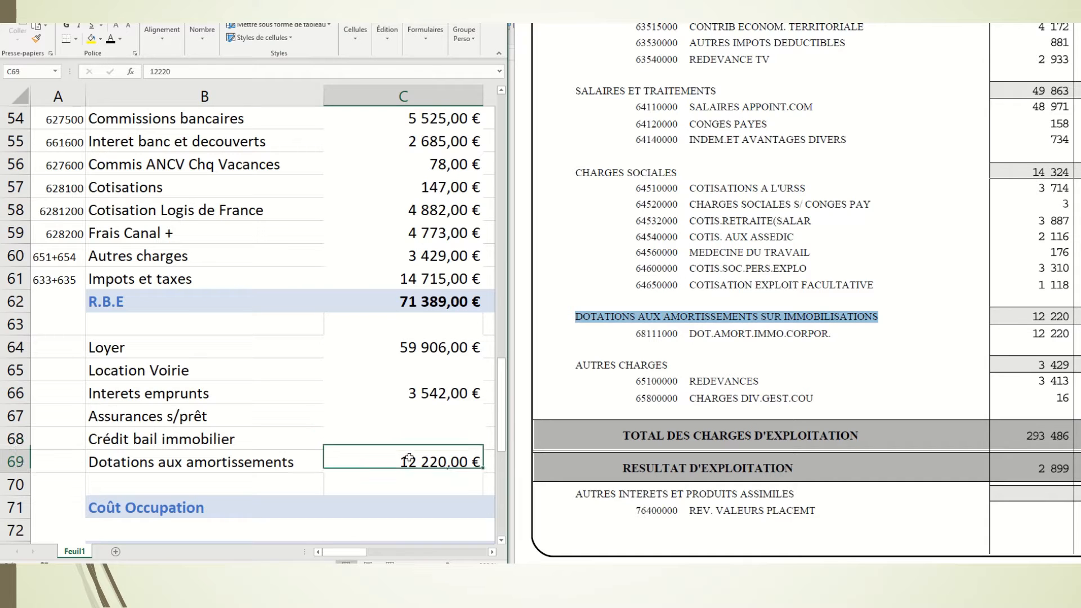
Total the occupancy cost lines in C71 for Coût Occupation with a SOMME formula over C63:C70
left_click(383, 508)
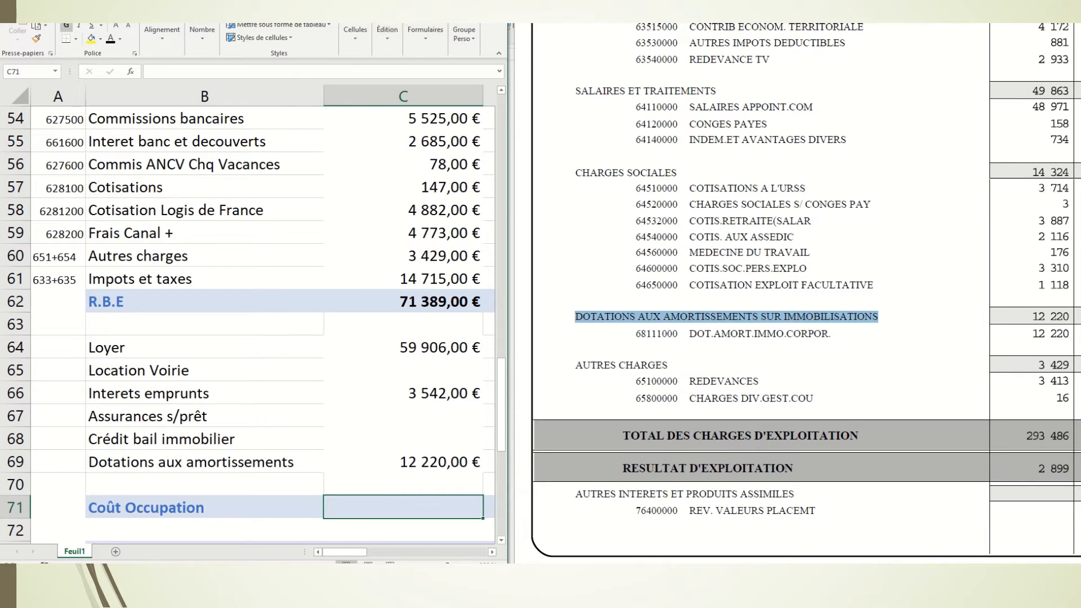
left_click(388, 3)
left_click(98, 33)
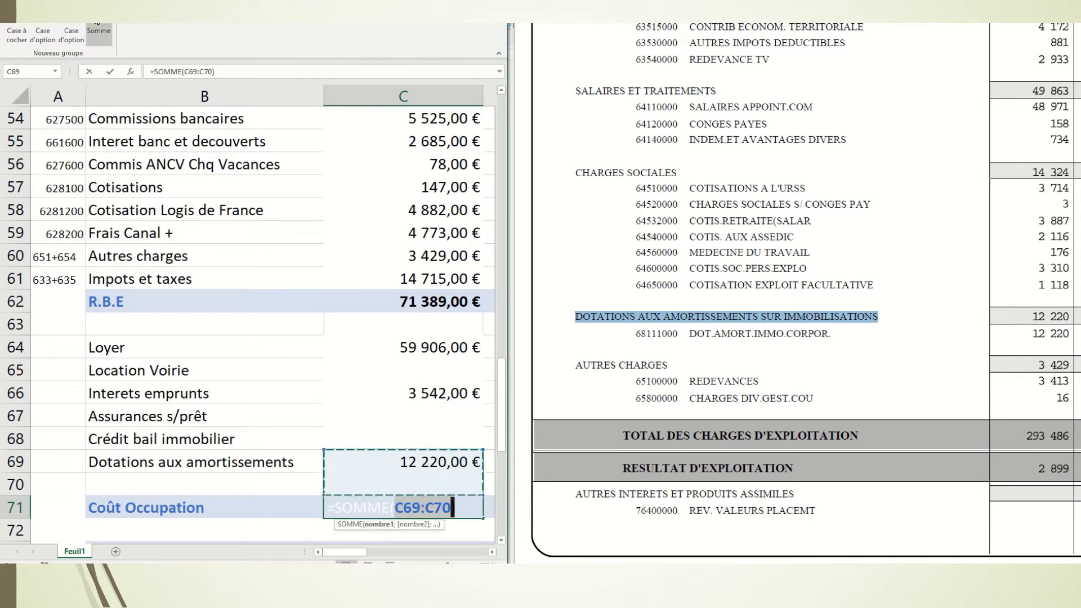
left_click_drag(388, 478, 388, 322)
key("Return")
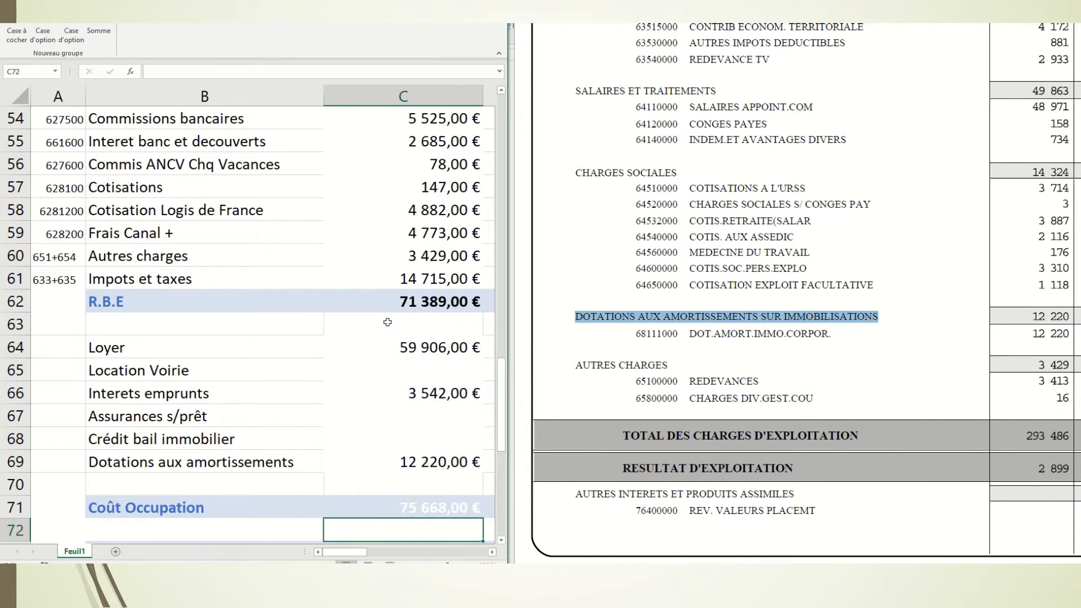
Make the Coût Occupation total in C71 black
left_click(391, 511)
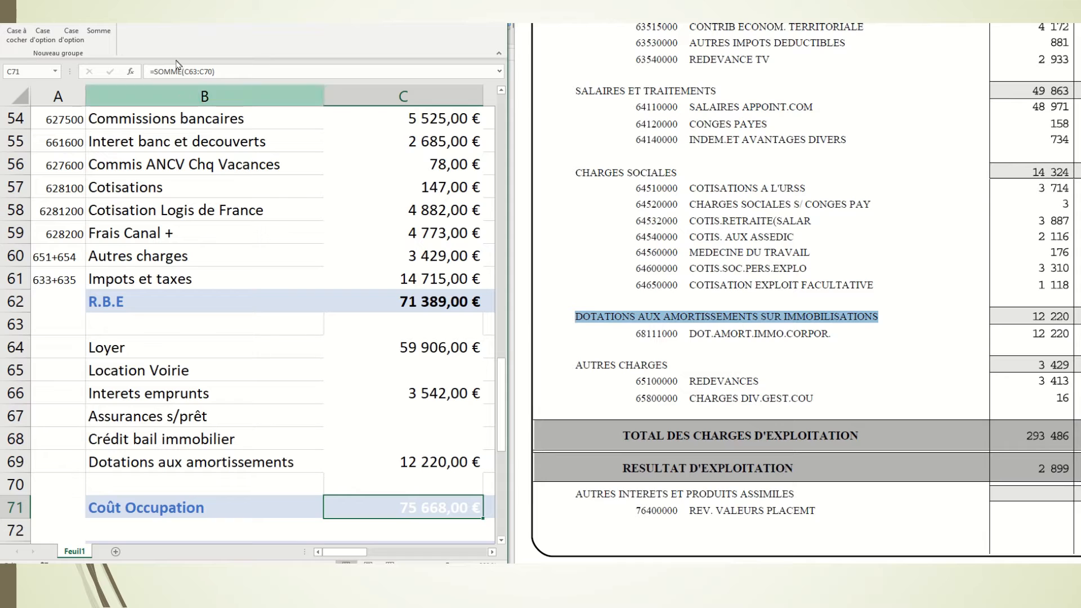
left_click(44, 2)
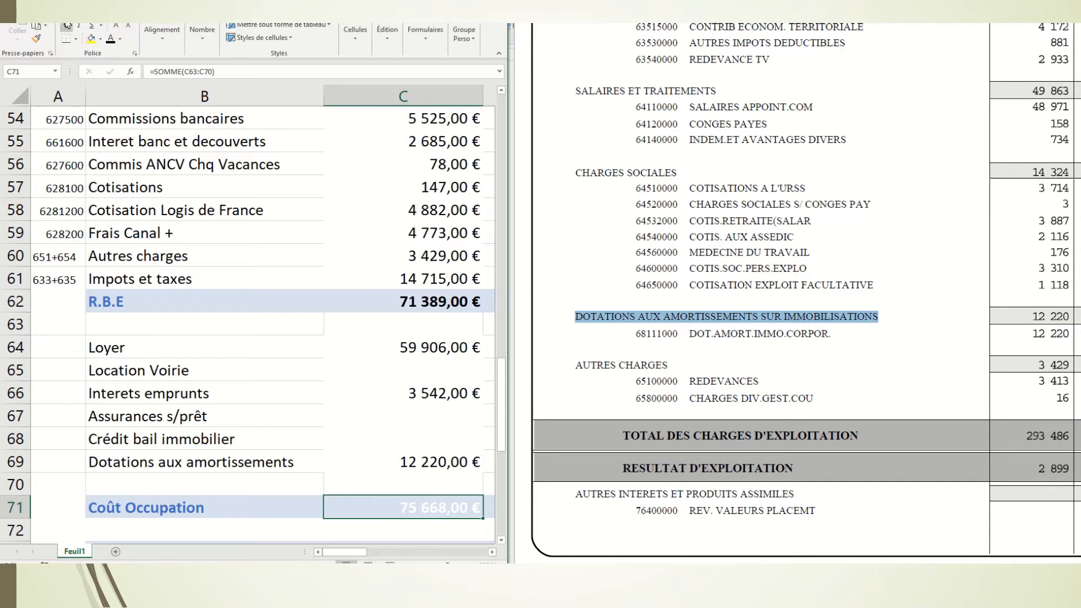
left_click(111, 40)
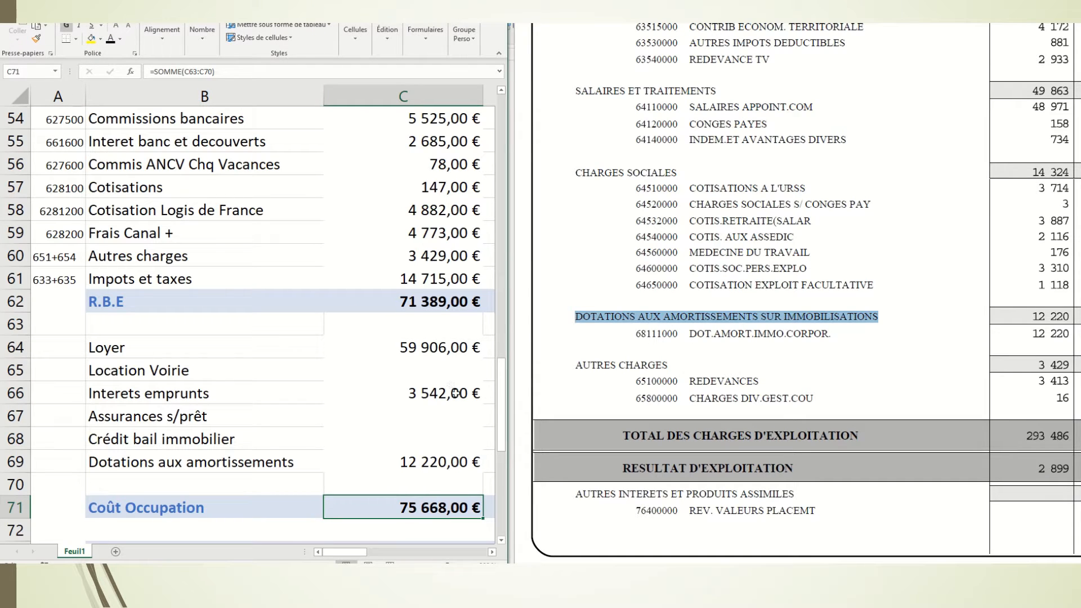
Calculate the RCAI in C73 as R.B.E minus Coût Occupation (=C62-C71)
scroll(448, 386, "down", 2)
scroll(447, 386, "down", 1)
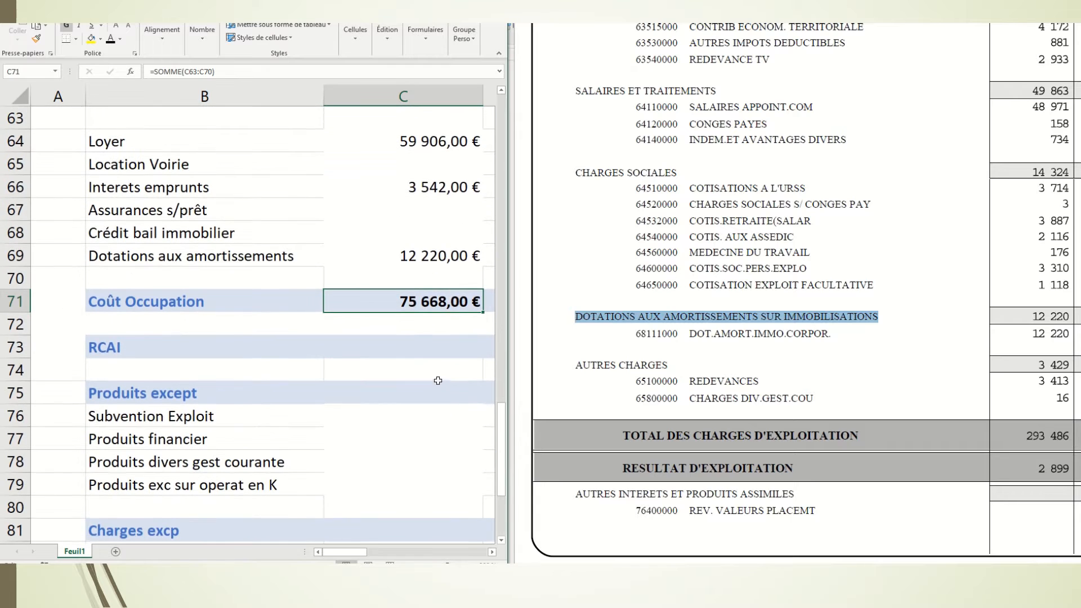
left_click(412, 341)
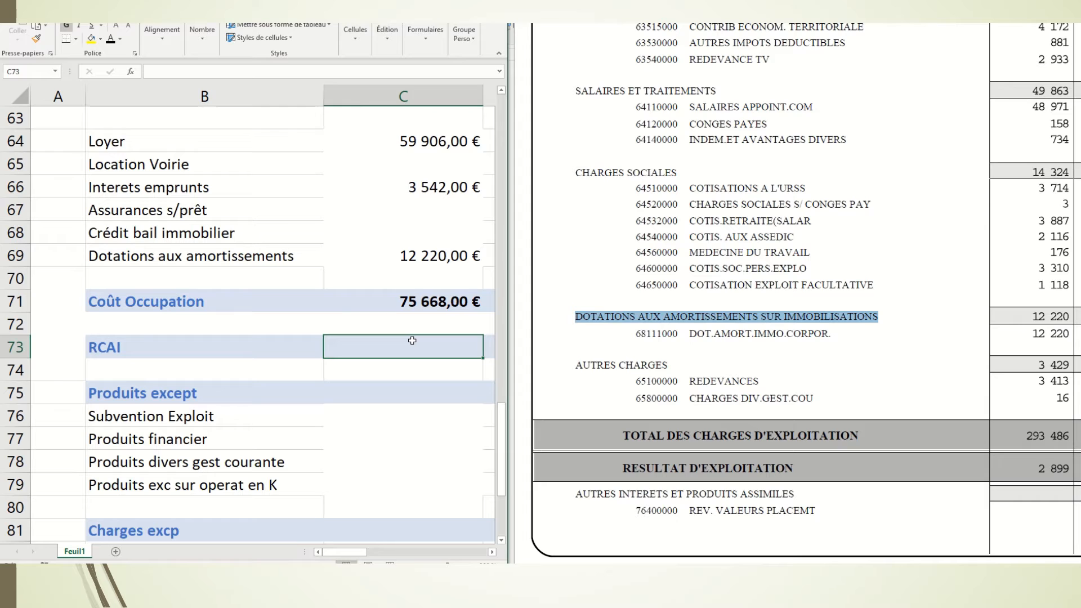
type("=")
scroll(412, 341, "up", 2)
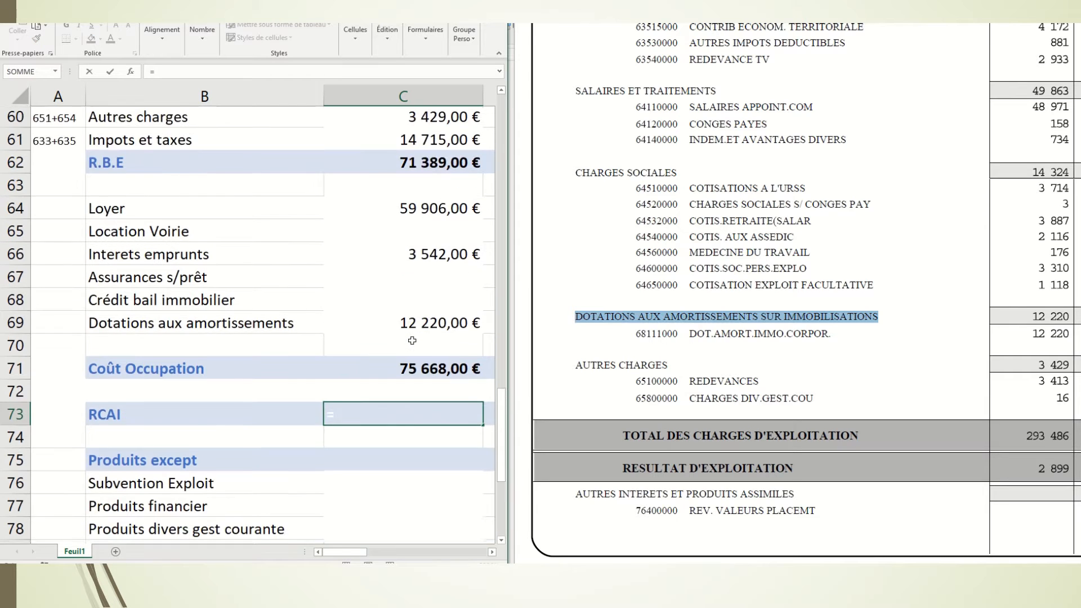
left_click(410, 232)
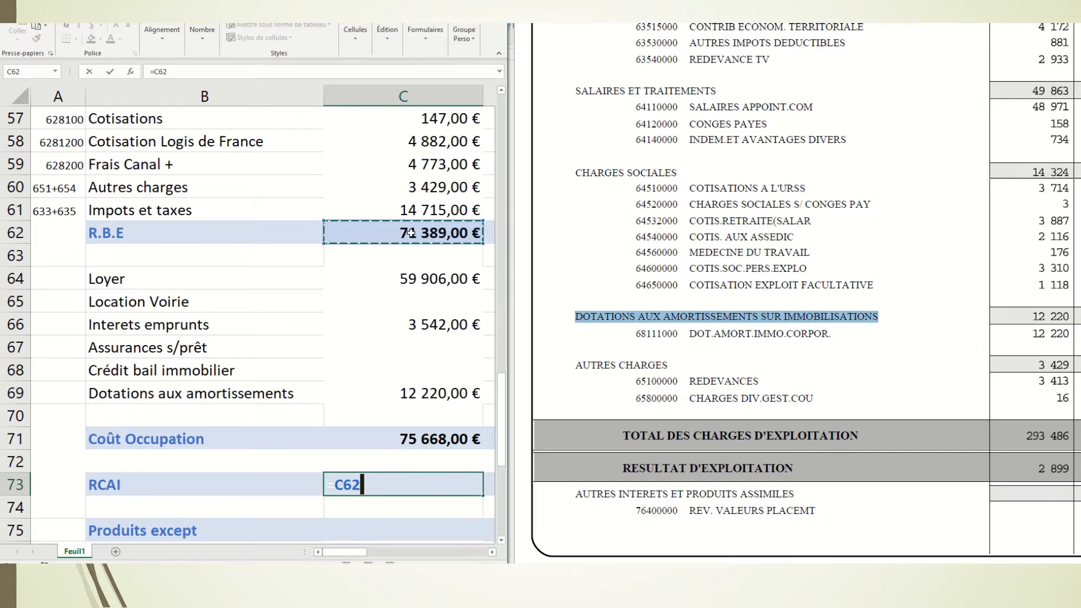
type("-")
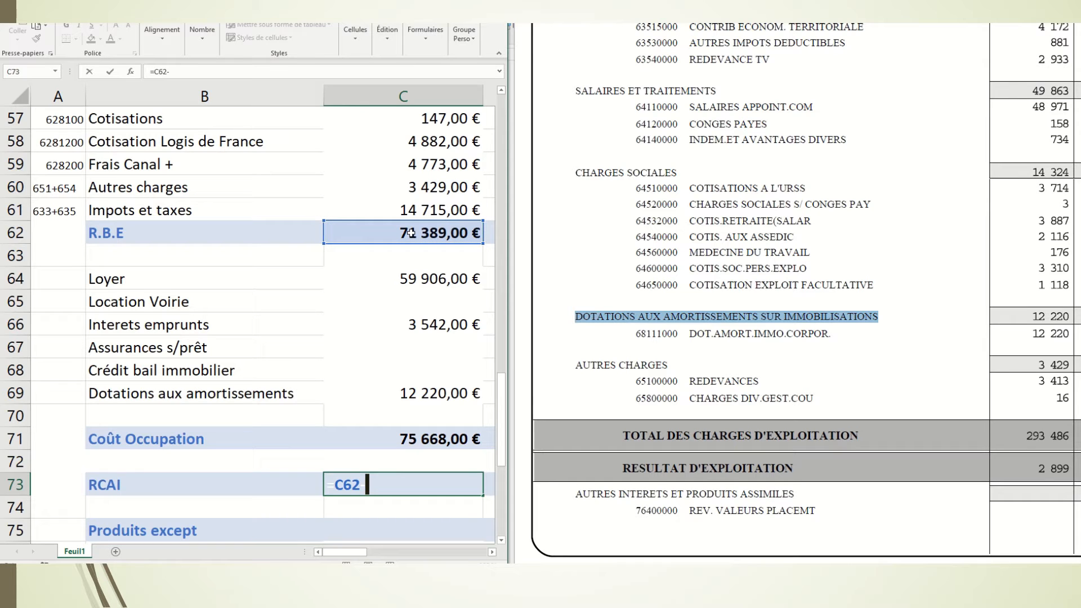
left_click(438, 440)
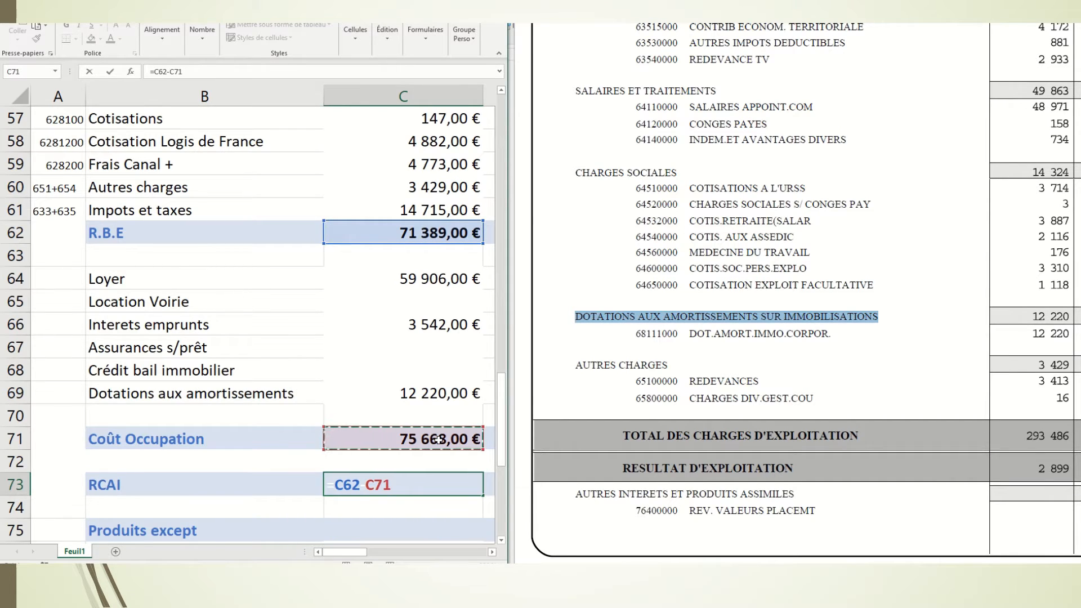
key("Return")
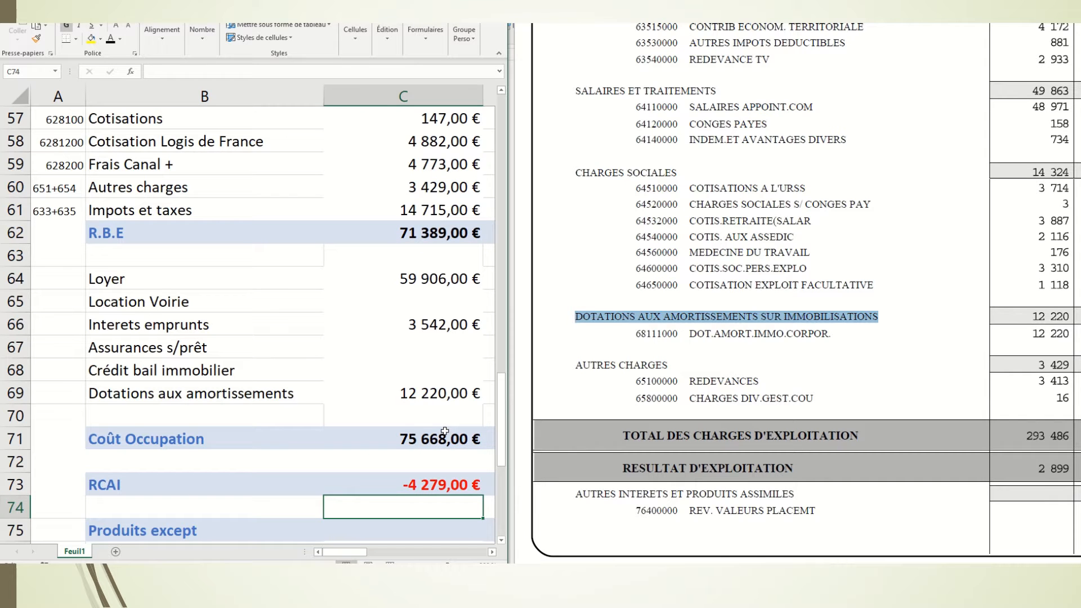
Review the Produits except and Charges excp rows alongside the financial and exceptional results on the income statement's last page
scroll(434, 429, "down", 2)
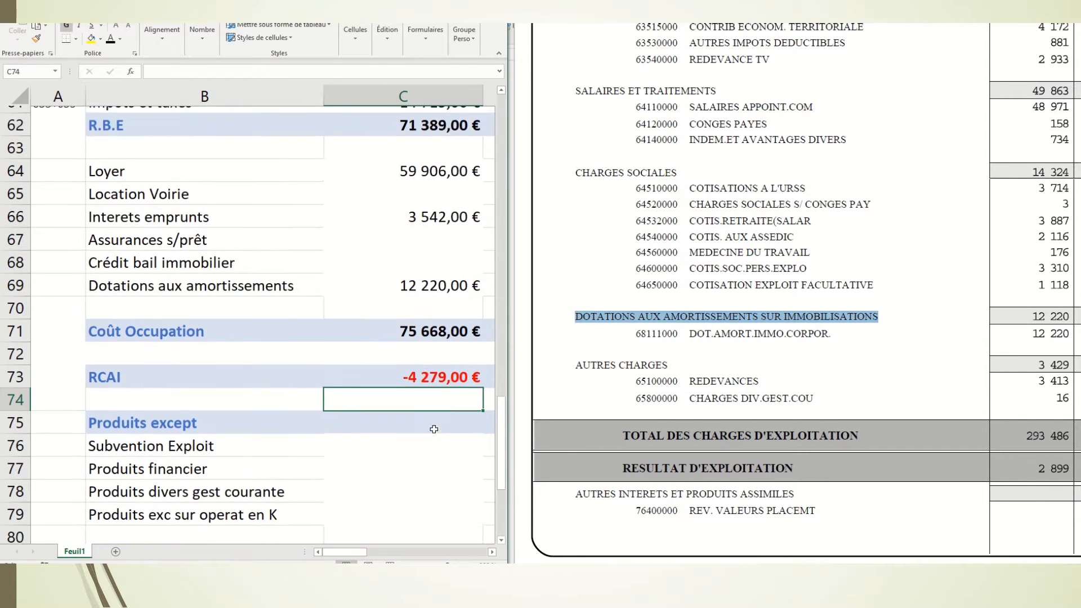
scroll(434, 429, "down", 1)
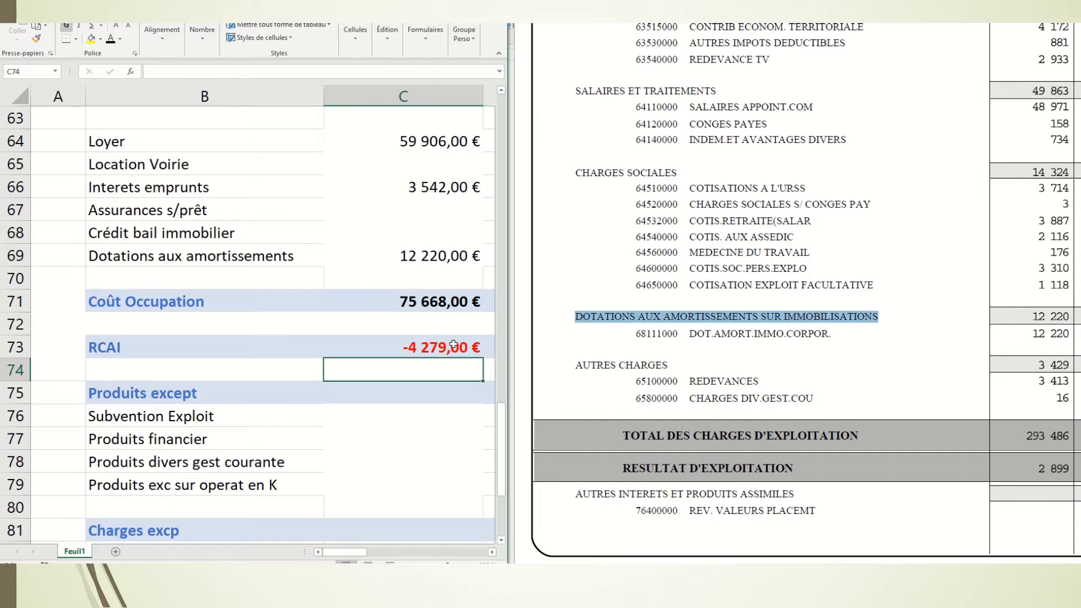
scroll(453, 344, "down", 1)
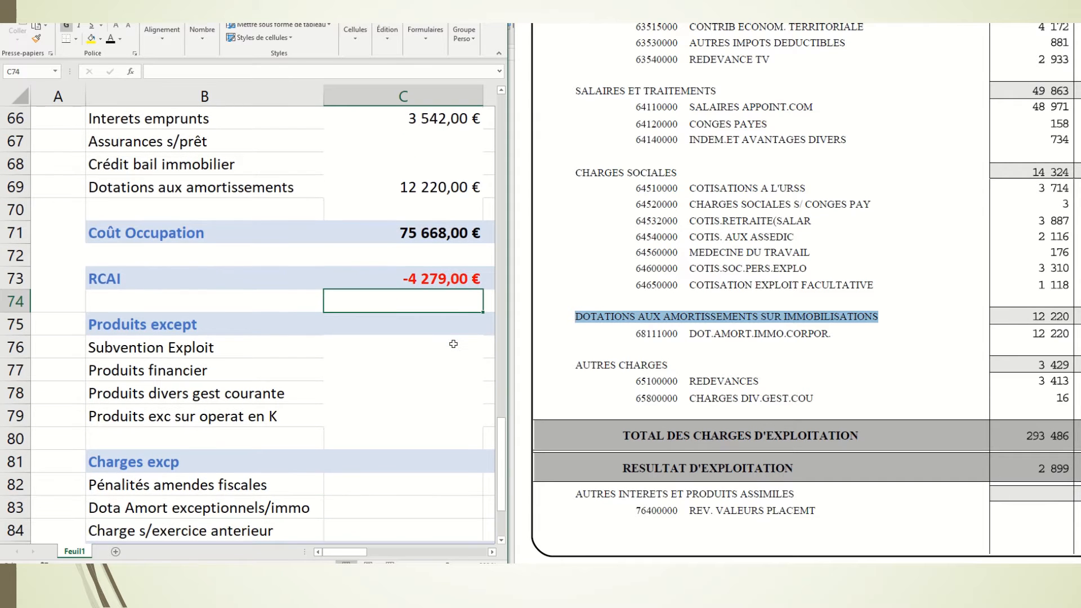
scroll(907, 367, "down", 6)
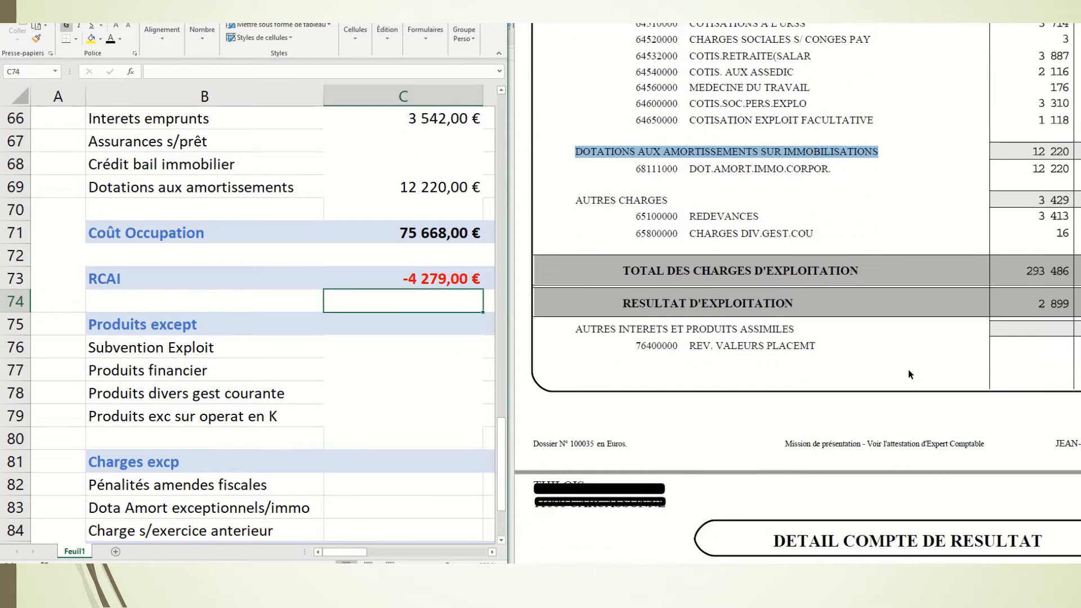
scroll(908, 373, "down", 6)
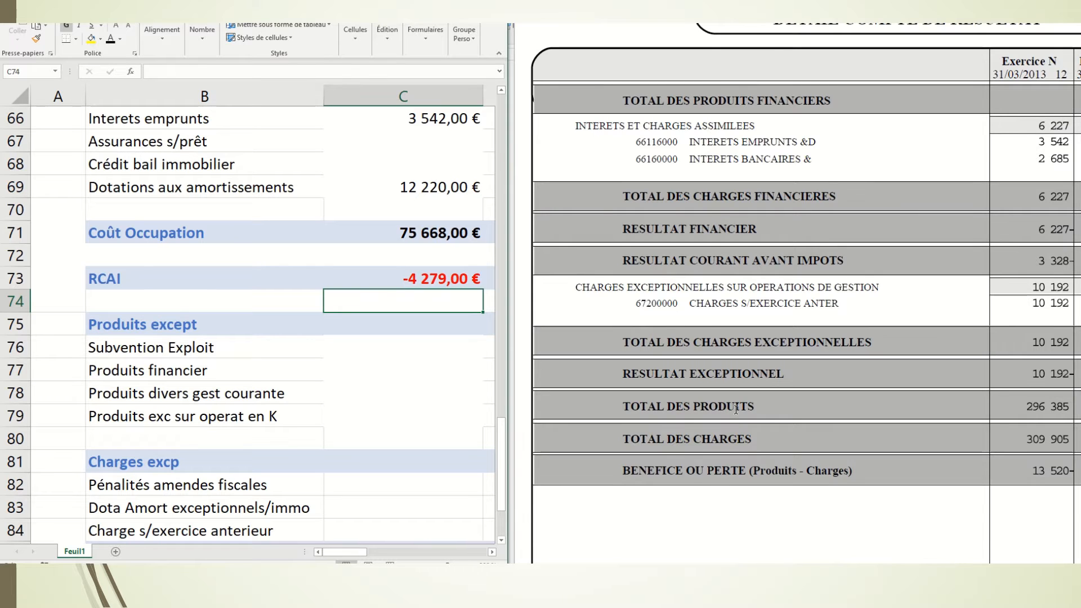
scroll(737, 411, "up", 2)
scroll(736, 410, "up", 1)
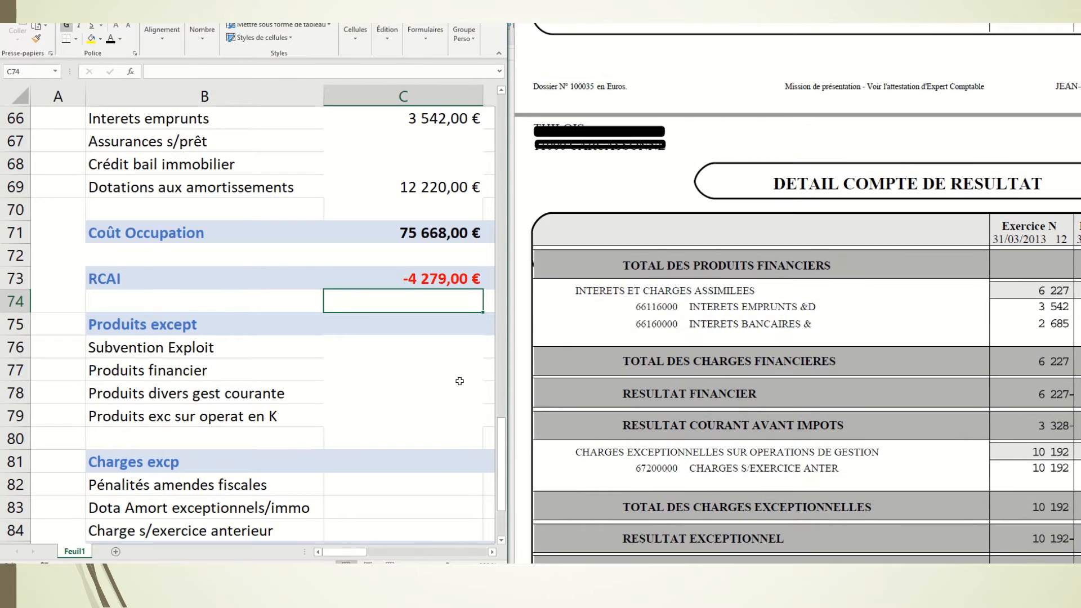
Look up the operating income on the statement's first page, highlighting the RECETTES accounts and the TRANSF.CHARGES D'EXP line for Subvention Exploit
left_click(214, 354)
left_click(348, 353)
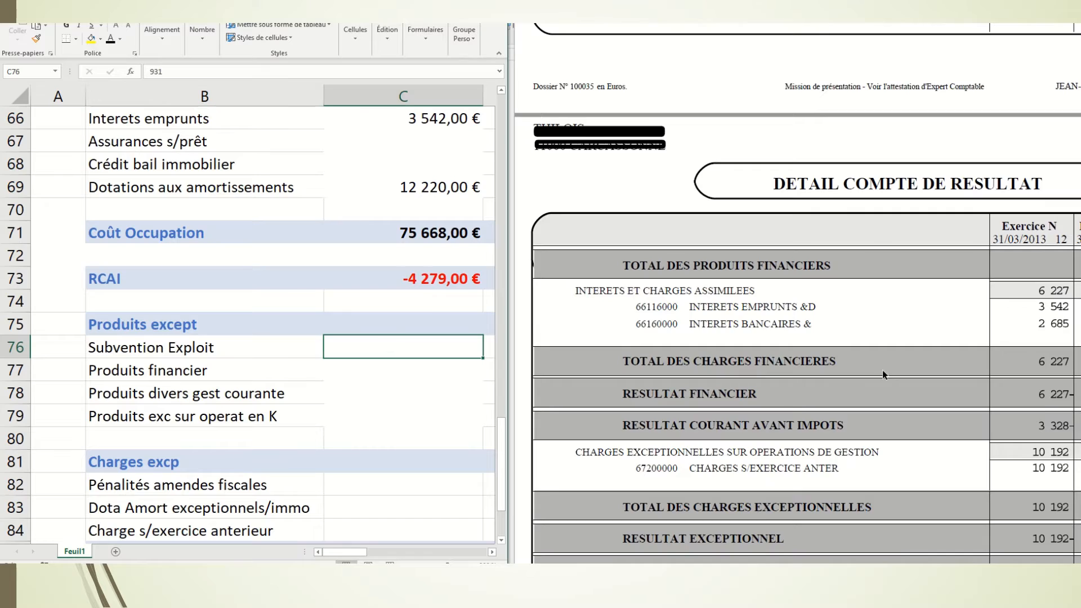
scroll(884, 370, "up", 8)
scroll(886, 374, "up", 19)
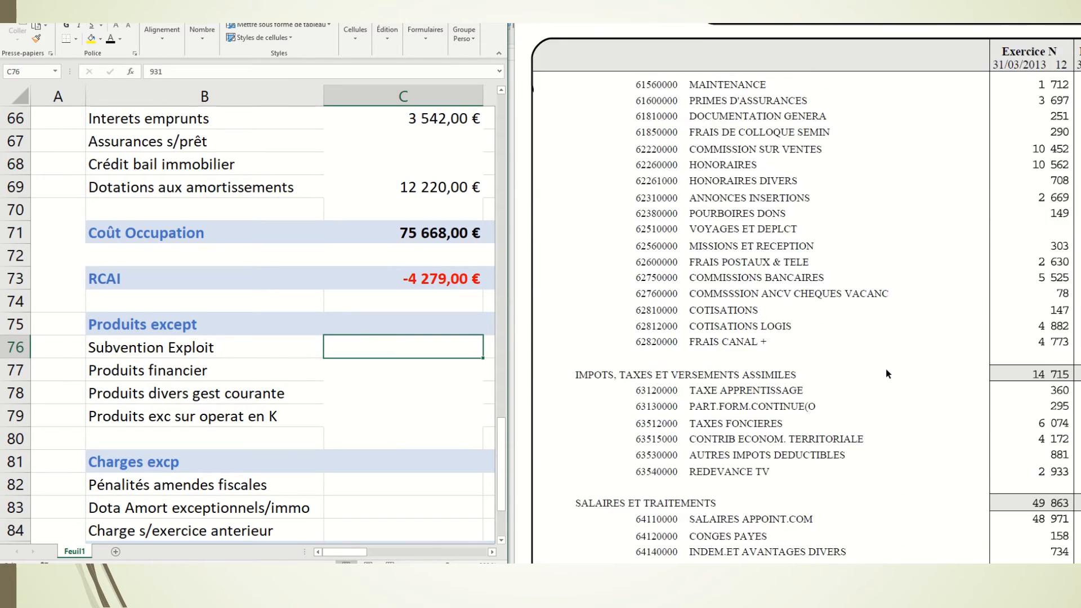
scroll(887, 374, "up", 11)
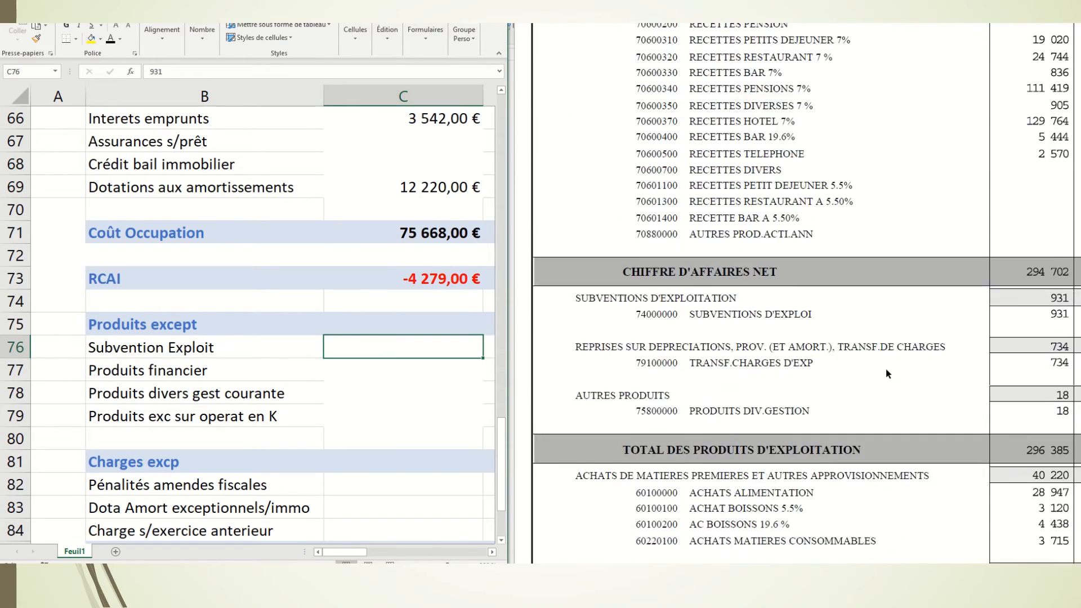
left_click_drag(696, 145, 811, 372)
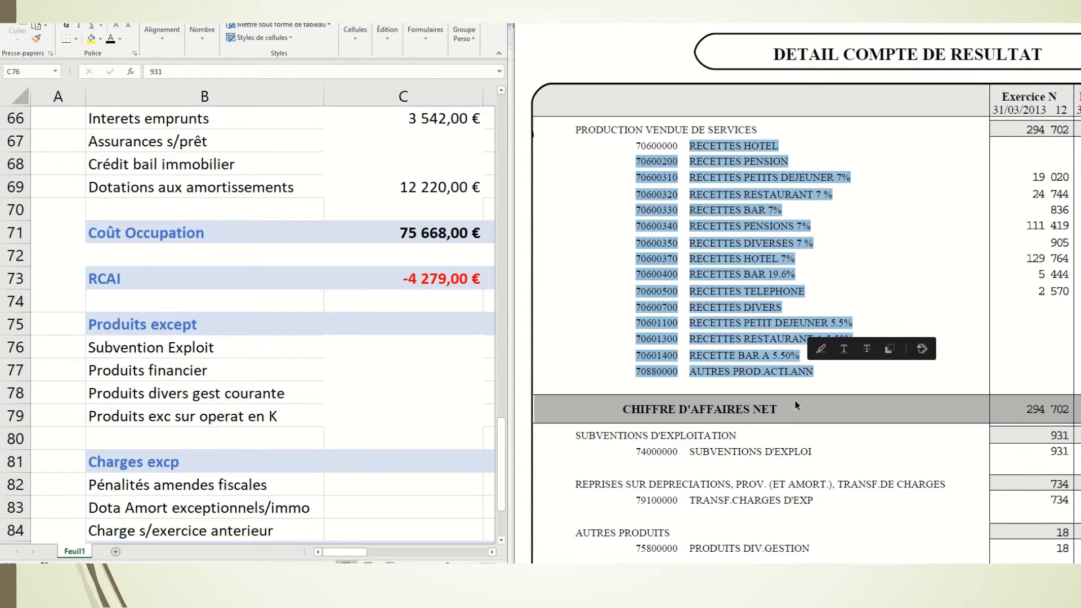
left_click(776, 500)
left_click_drag(696, 500, 821, 501)
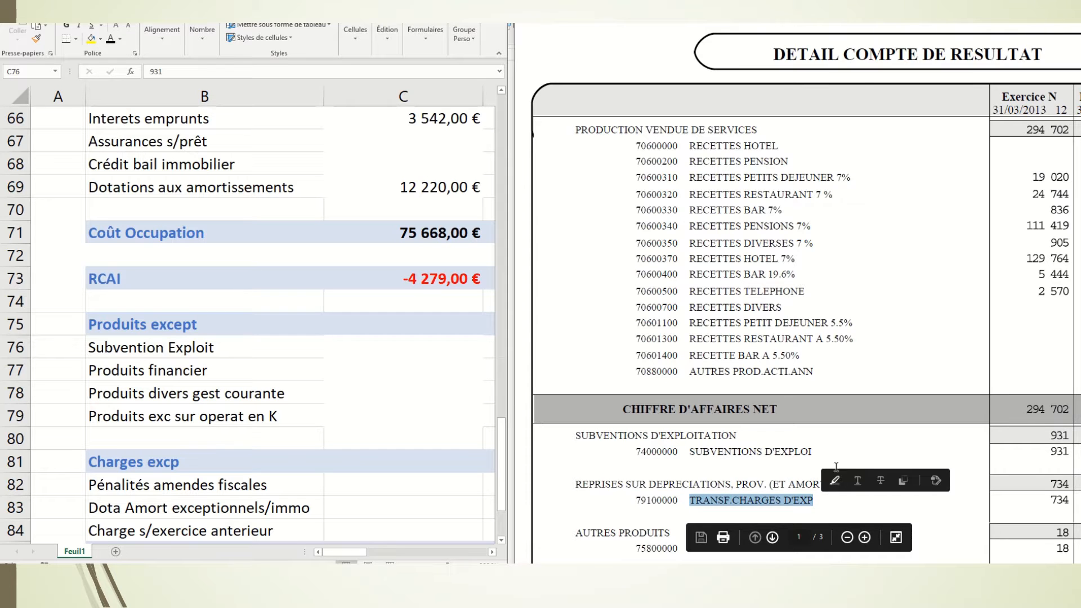
Highlight the SUBVENTIONS D'EXPLOI line on the statement and make the Subvention Exploit (C76) and Produits divers gest courante (C78) amounts black
scroll(787, 451, "down", 3)
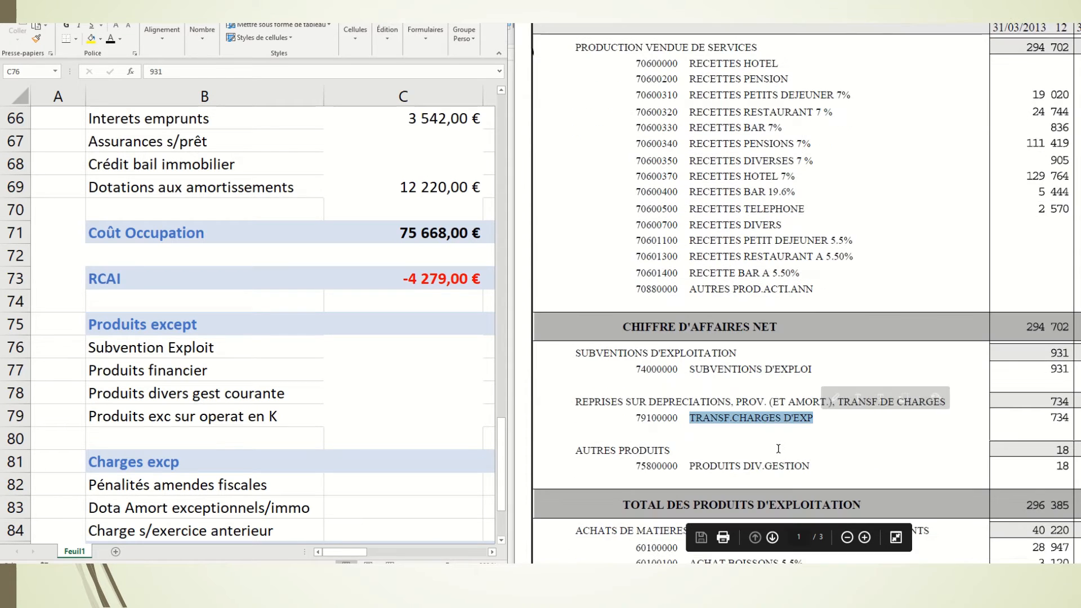
left_click(766, 369)
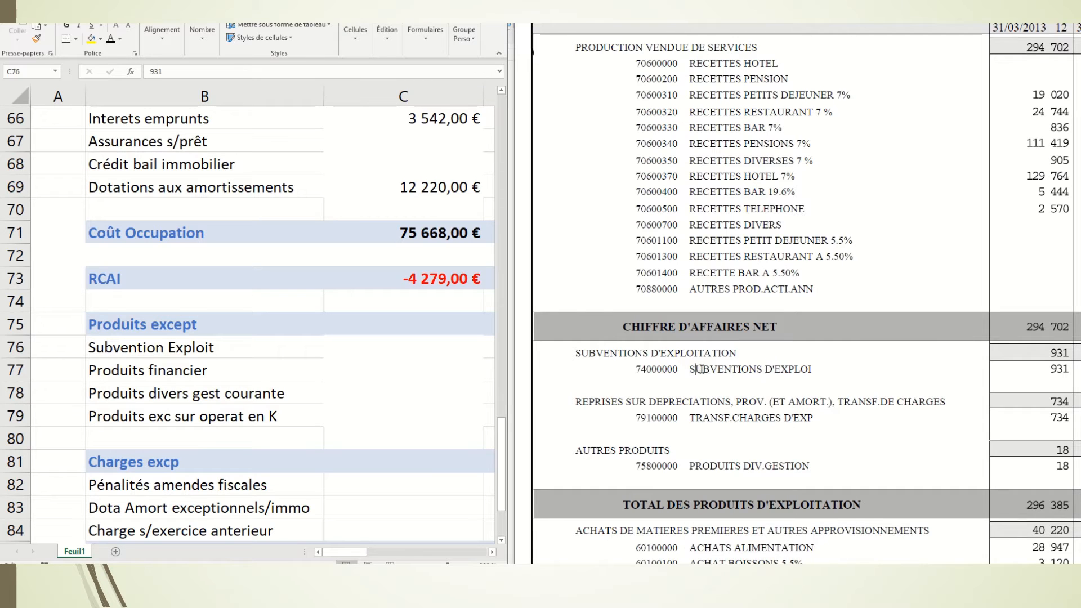
left_click_drag(690, 370, 814, 370)
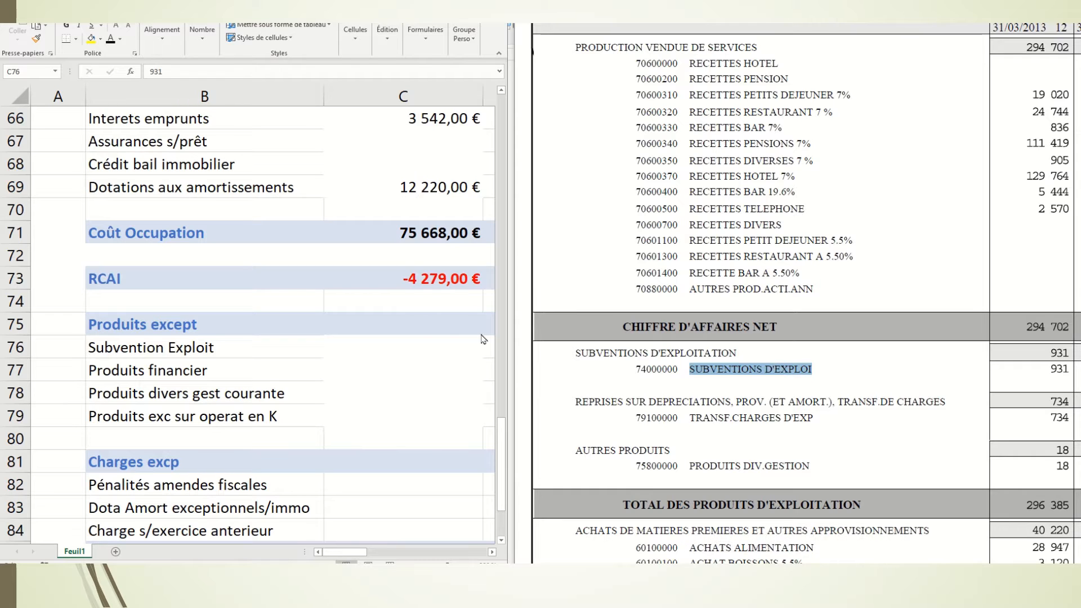
left_click(413, 347)
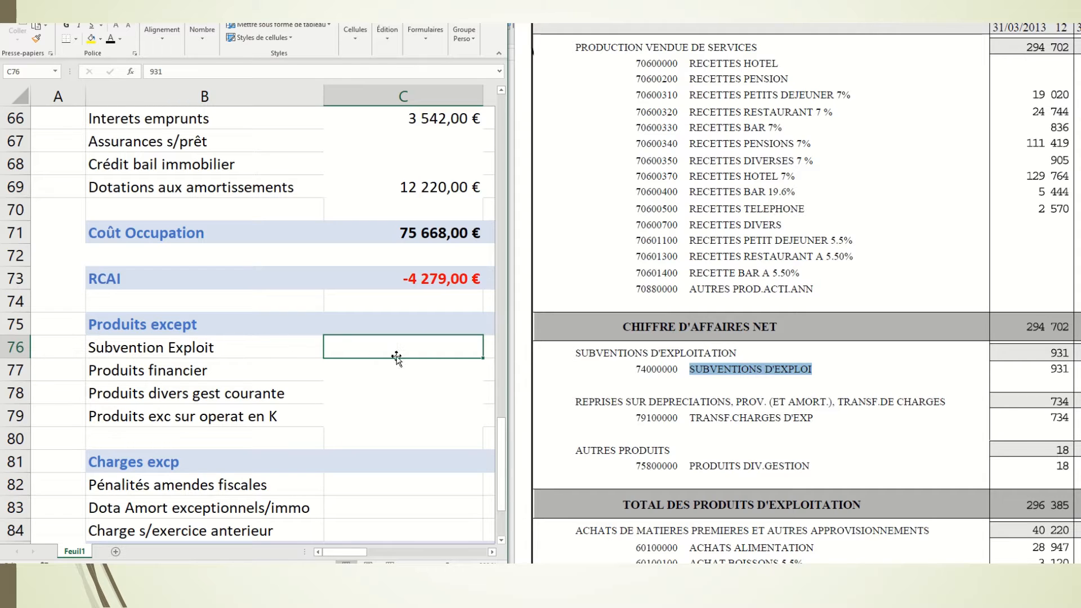
left_click(112, 43)
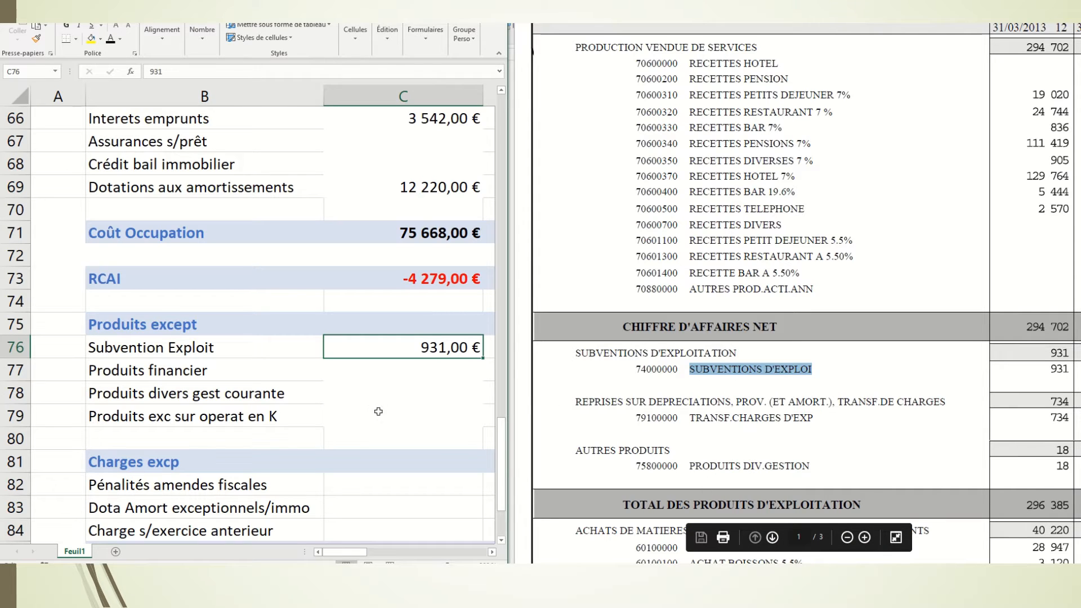
left_click(402, 396)
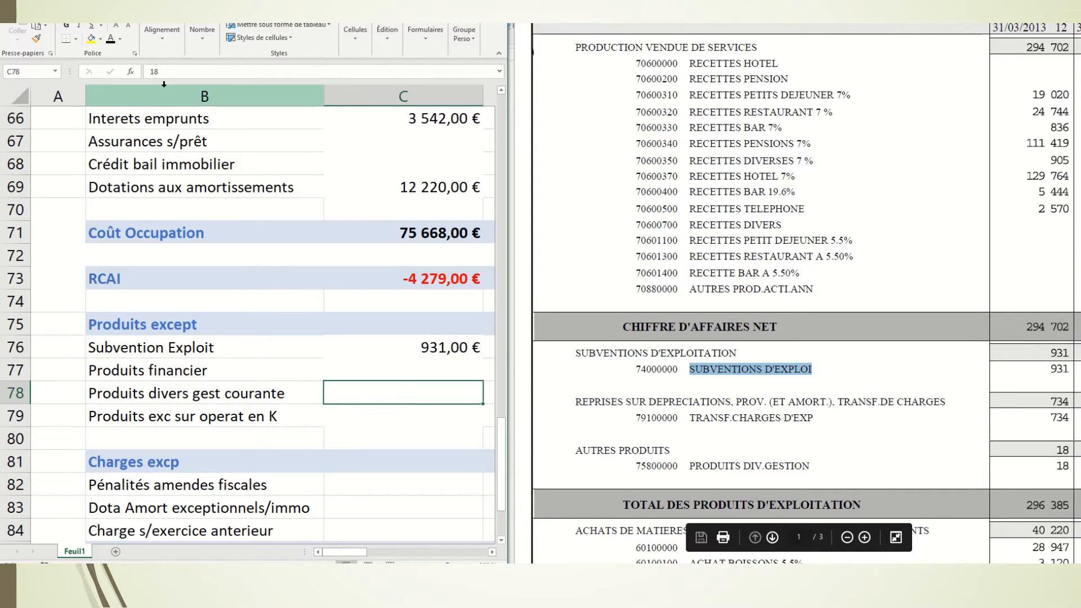
left_click(111, 39)
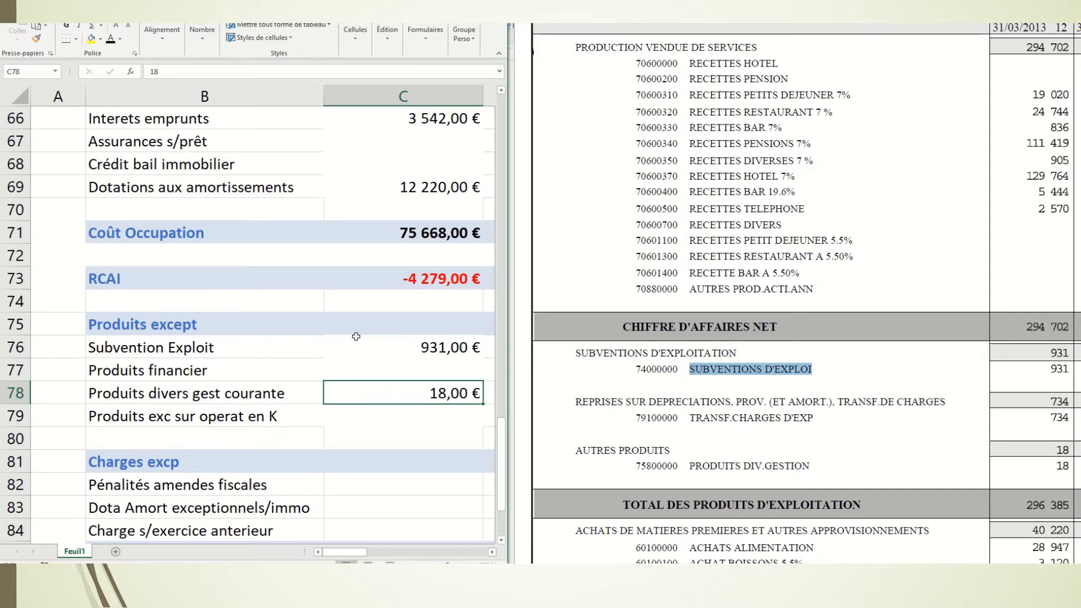
Total the Produits except lines in C75 with a SOMME formula over C76:C80
left_click(428, 324)
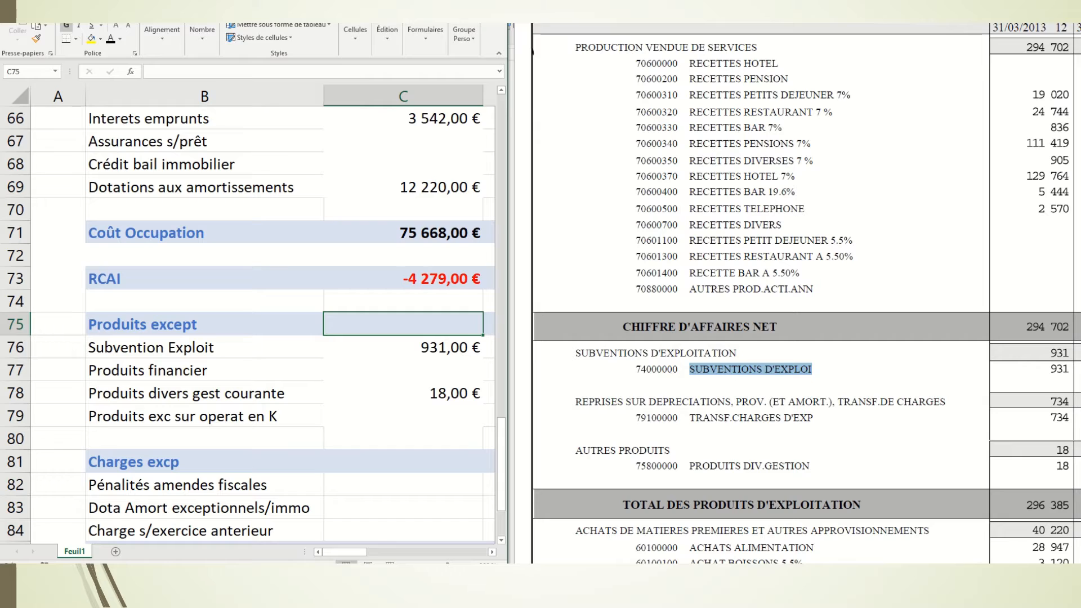
left_click(99, 33)
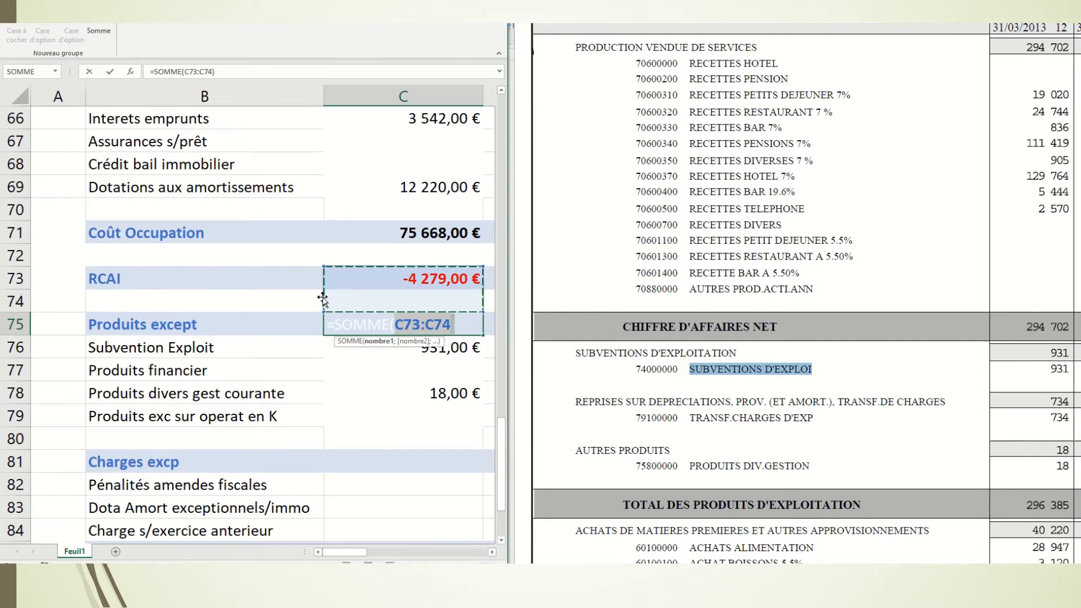
left_click_drag(411, 439, 397, 345)
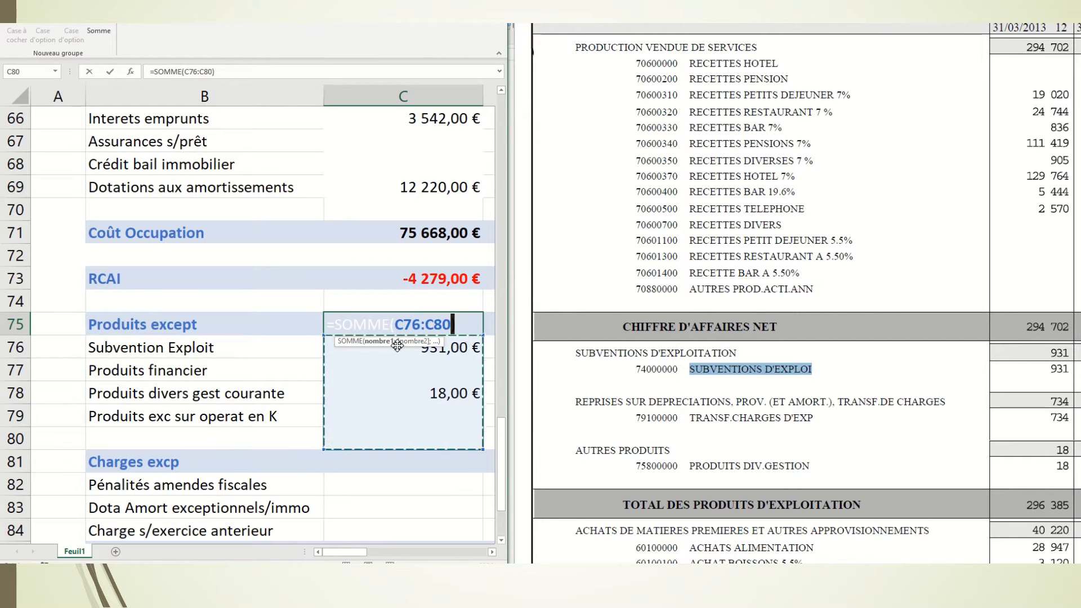
key("Return")
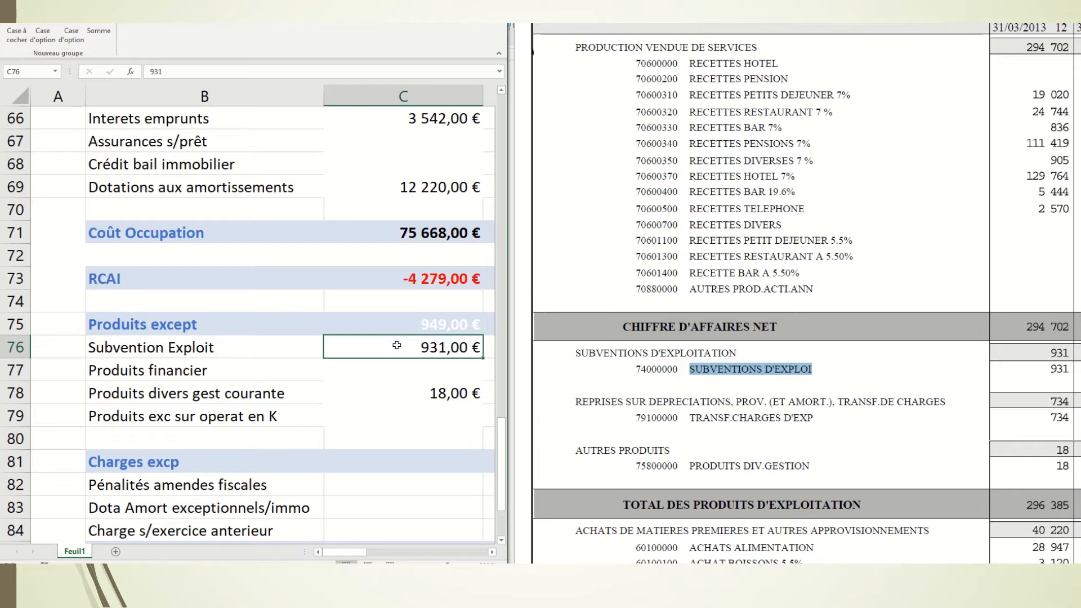
Make the Produits except total in C75 black
left_click(419, 323)
left_click(48, 4)
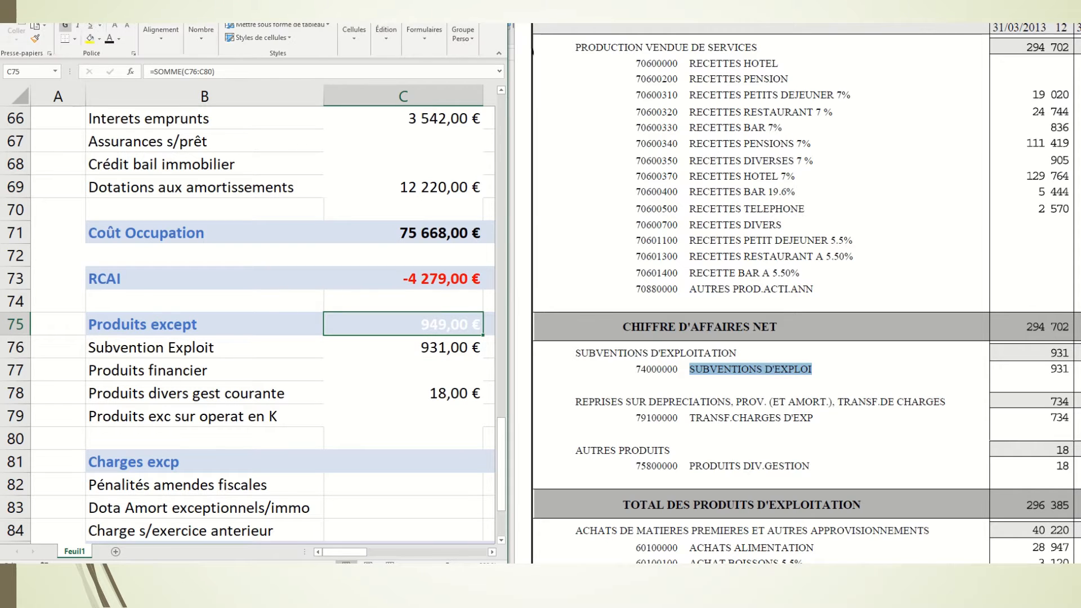
left_click(110, 39)
Look up the exceptional charges on the statement's last page, highlighting the CHARGES S/EXERCICE ANTER line for the Charges excp section
scroll(386, 324, "down", 3)
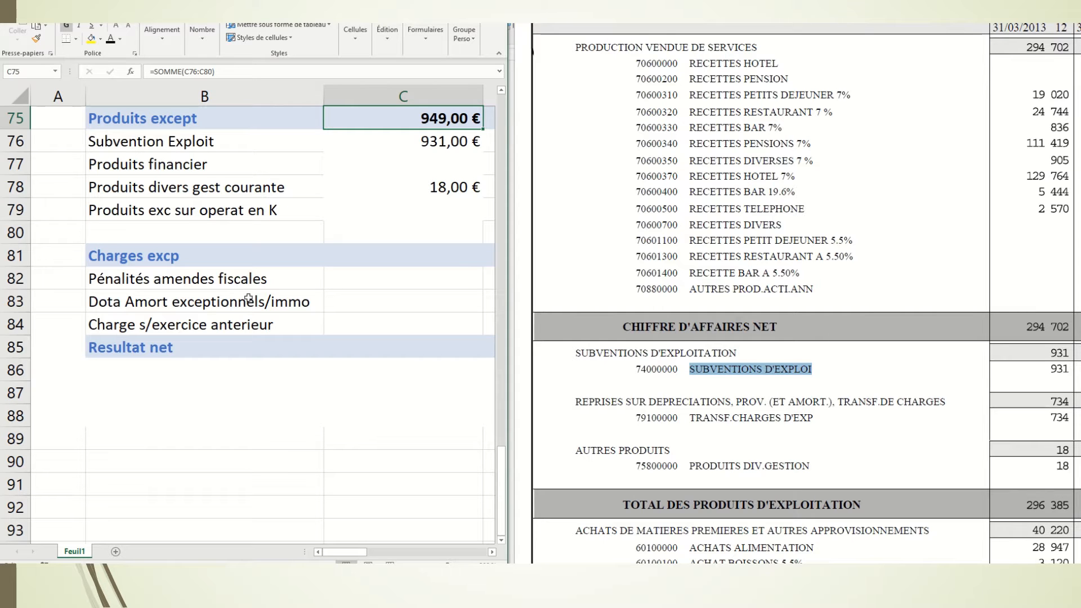
scroll(869, 294, "down", 7)
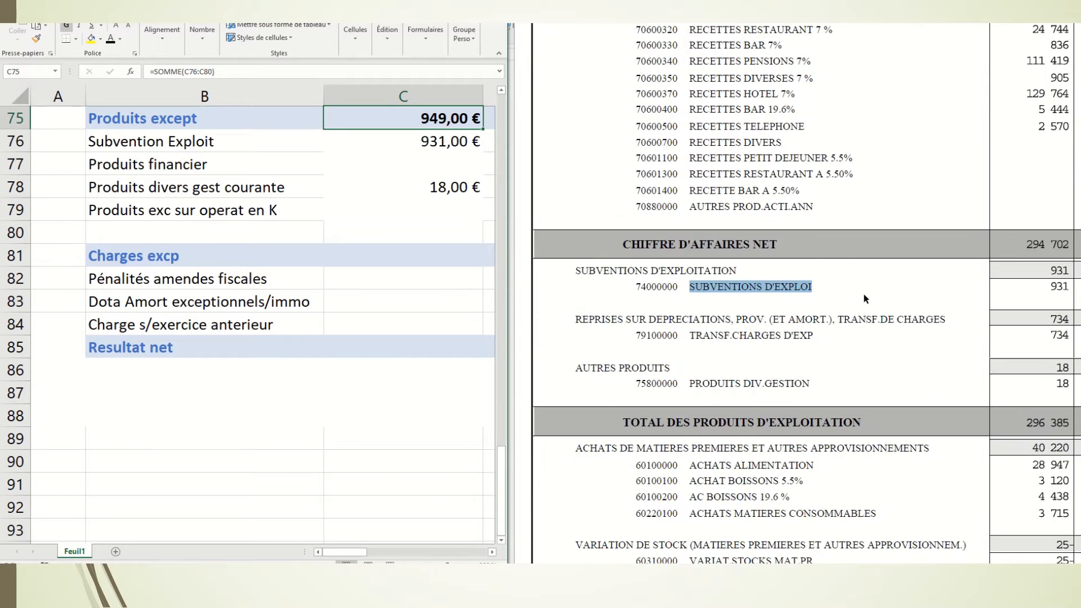
scroll(857, 290, "down", 10)
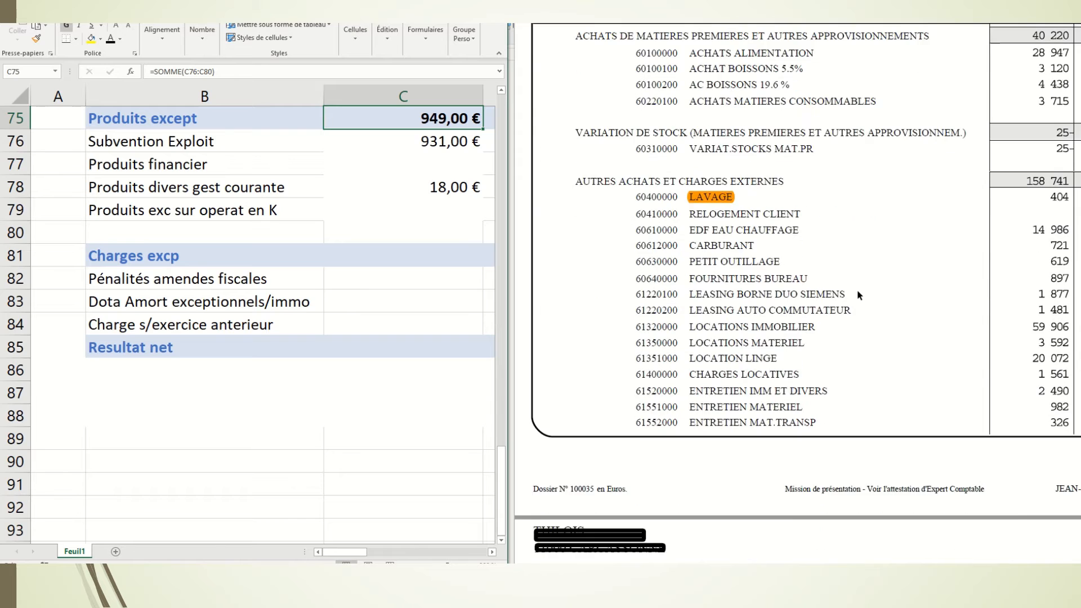
scroll(855, 293, "down", 6)
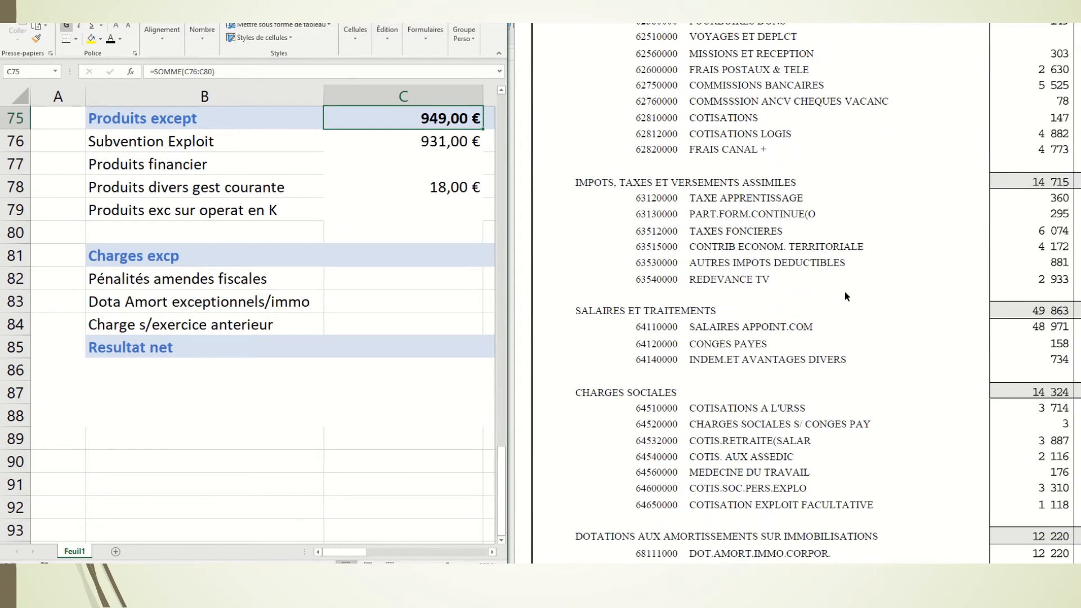
scroll(844, 293, "down", 6)
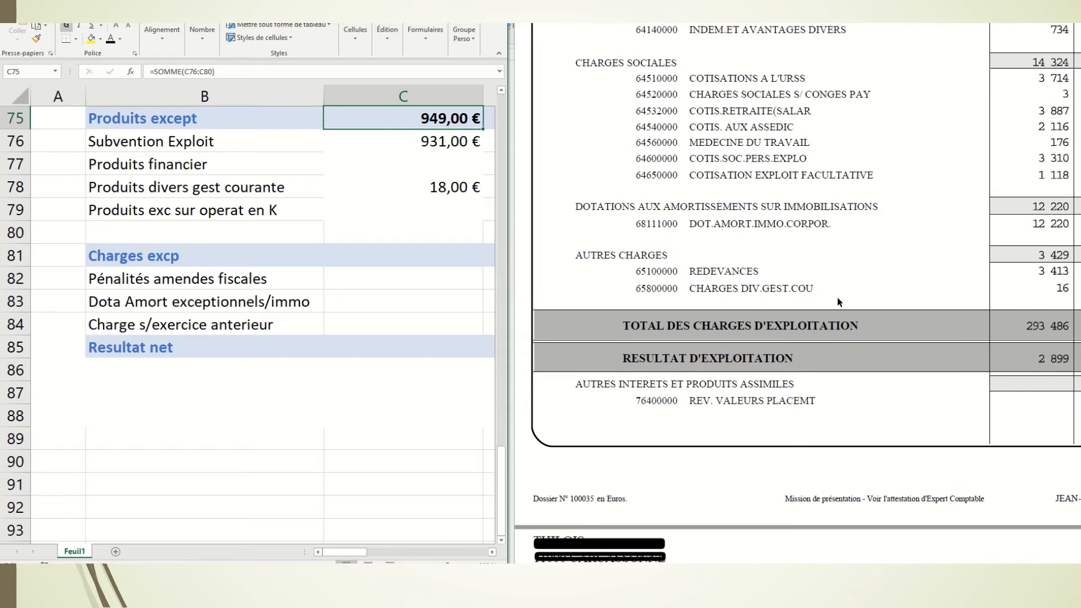
scroll(834, 302, "down", 3)
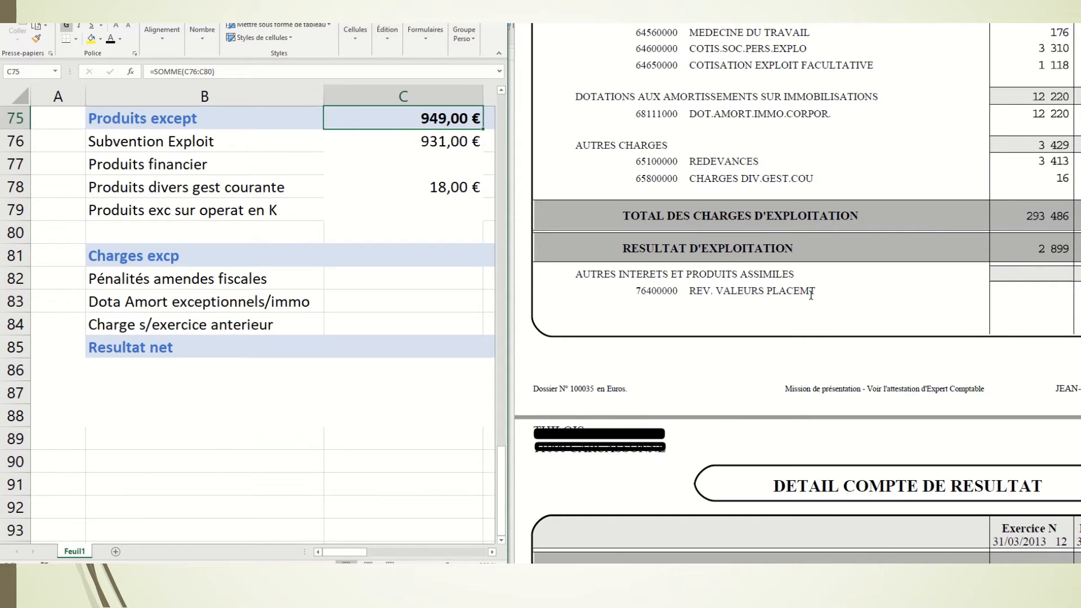
scroll(811, 298, "down", 10)
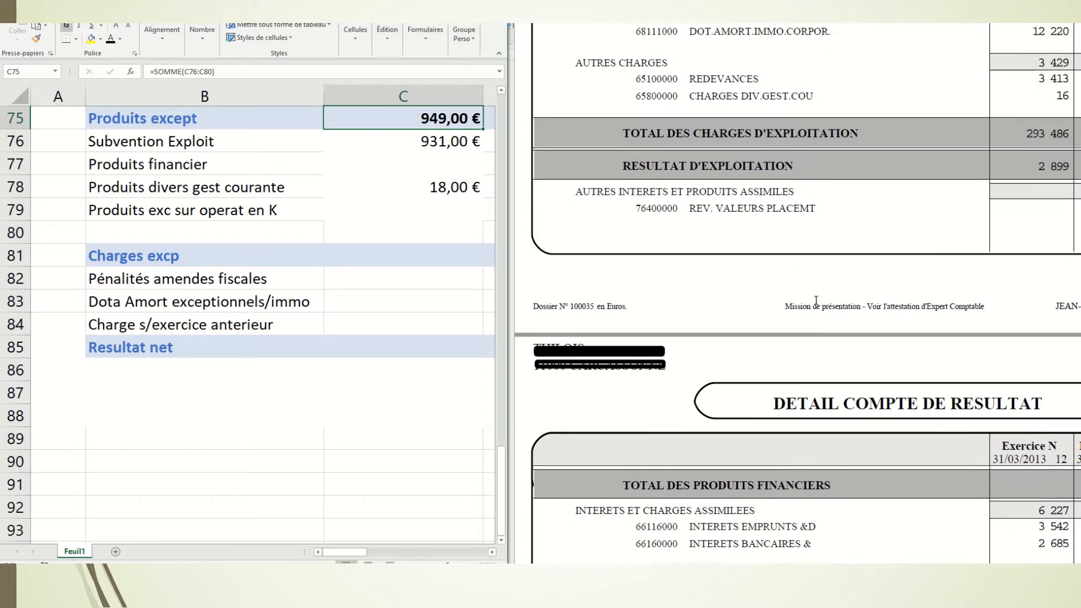
scroll(820, 301, "down", 3)
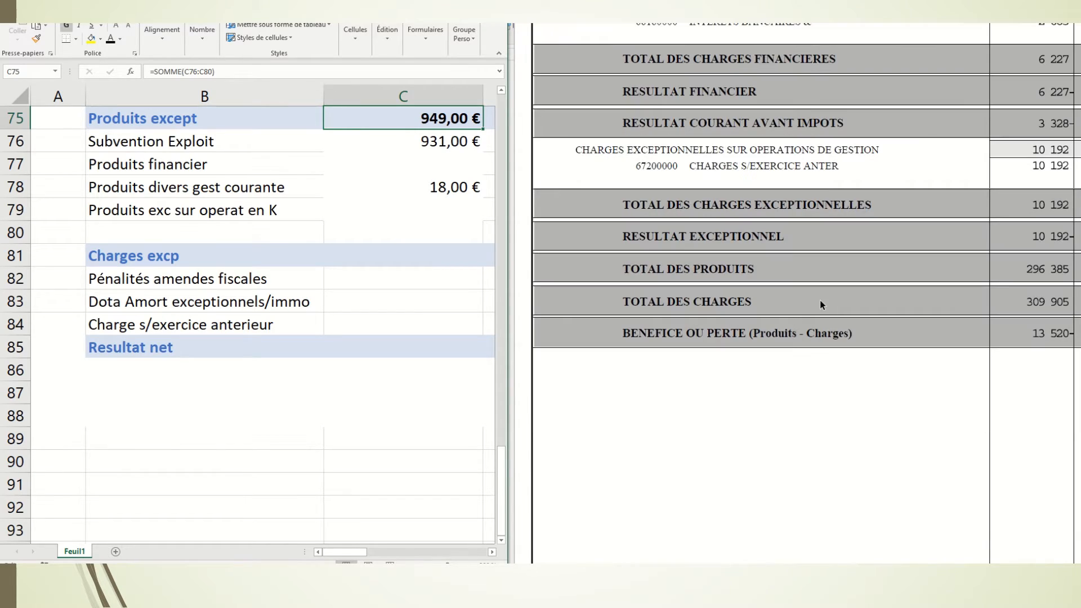
scroll(820, 300, "up", 4)
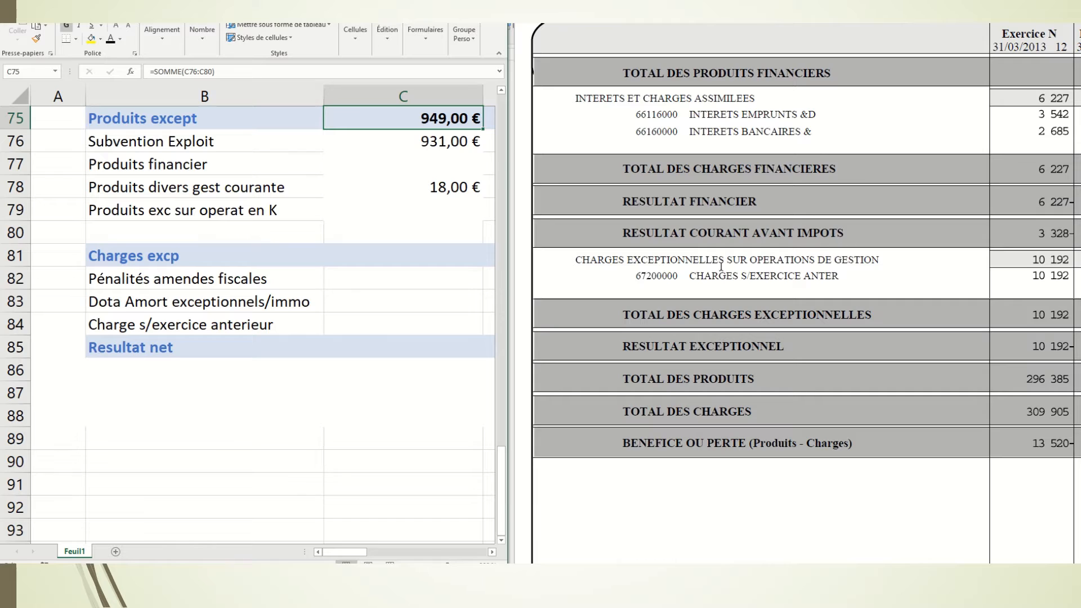
left_click_drag(688, 277, 841, 277)
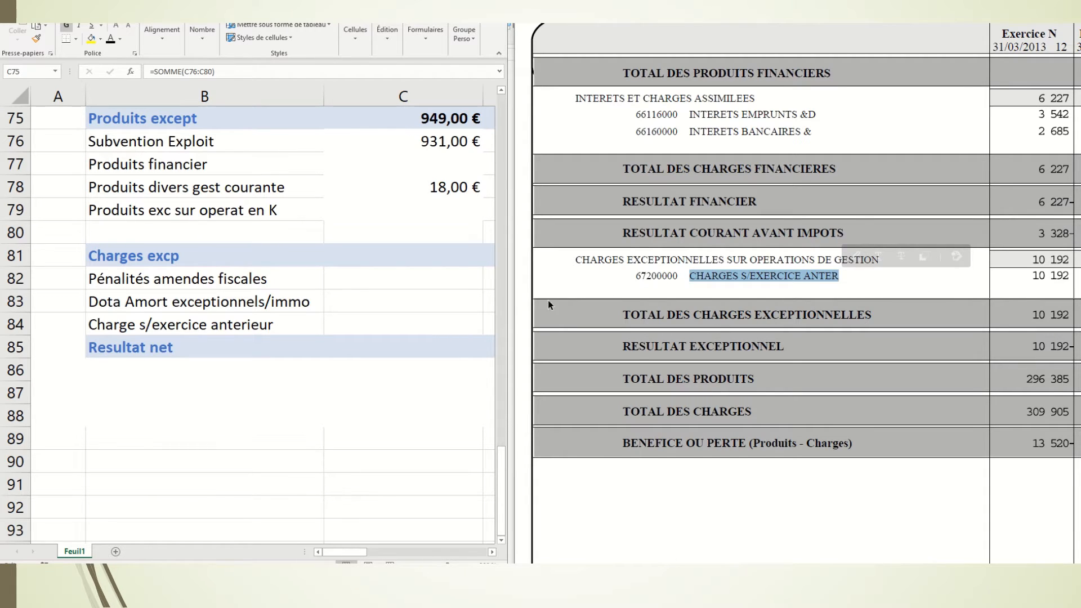
Enter 10192 for Charge s/exercice anterieur in C84 and make the amount black
left_click(404, 324)
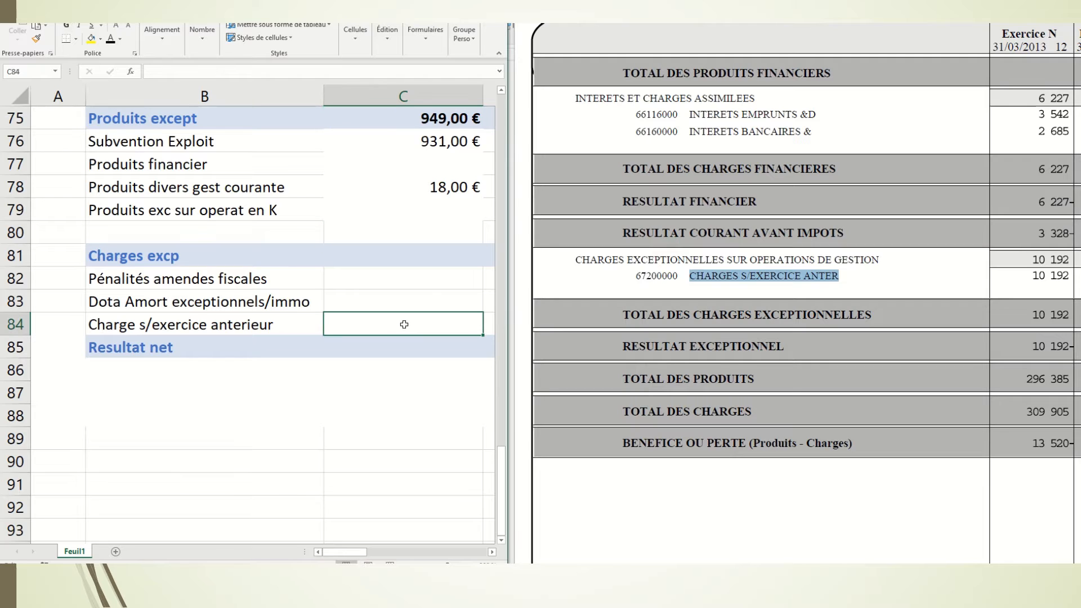
type("10192")
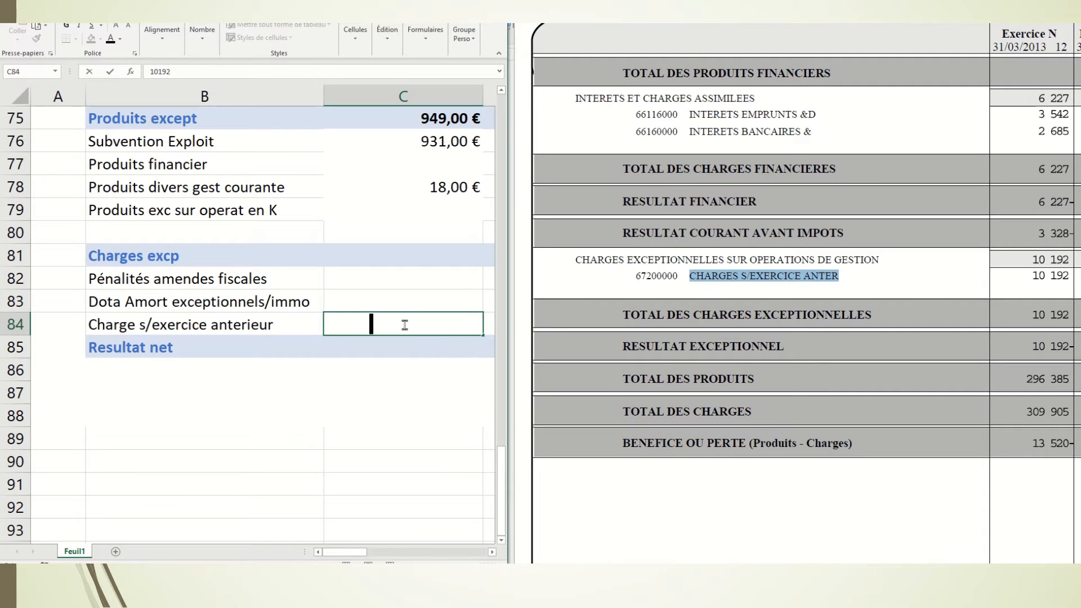
key("Return")
left_click(404, 325)
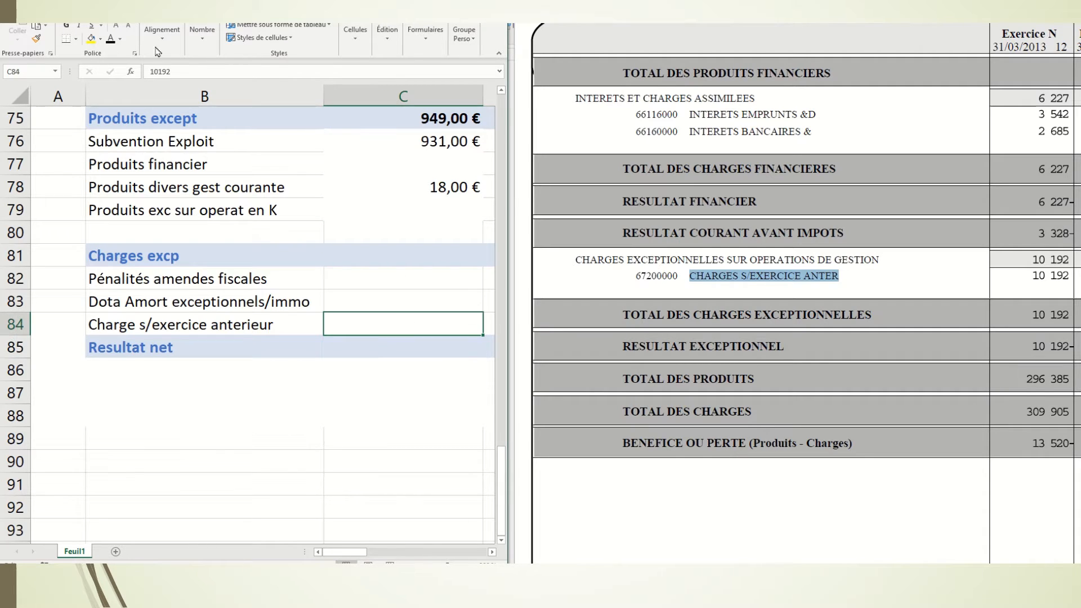
left_click(110, 40)
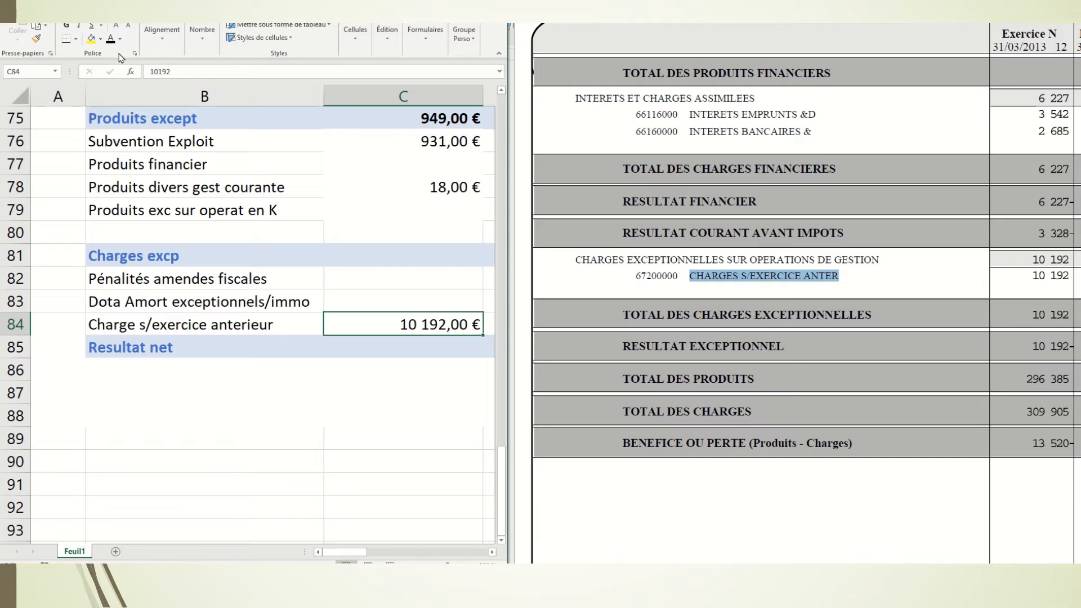
Total the Charges excp lines in C81 with a SOMME formula over C82:C84
left_click(419, 257)
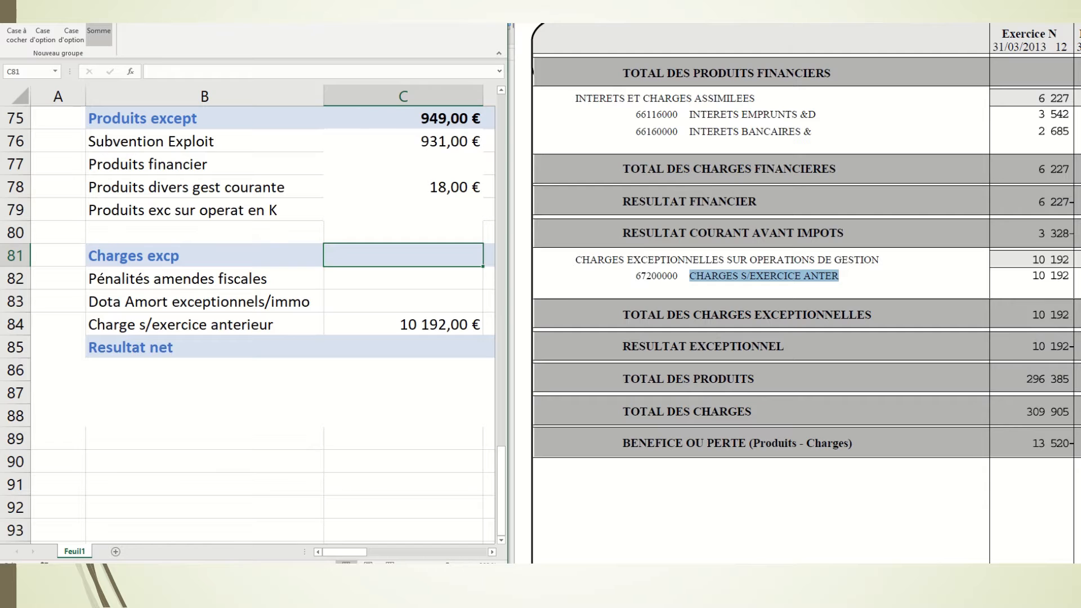
left_click(98, 35)
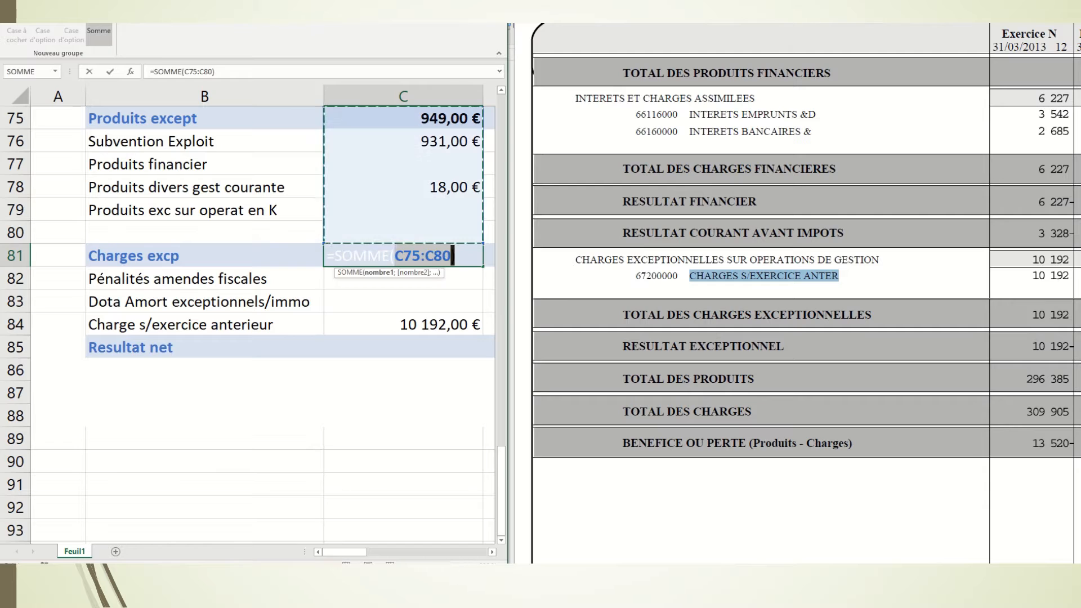
left_click(379, 314)
left_click_drag(379, 308, 380, 280)
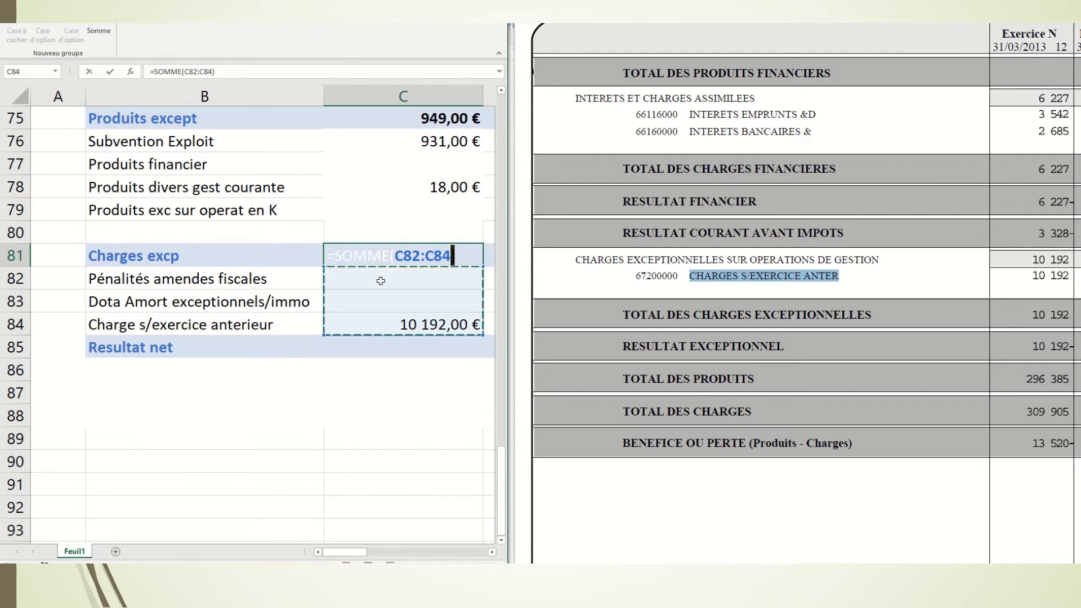
key("Return")
left_click(411, 258)
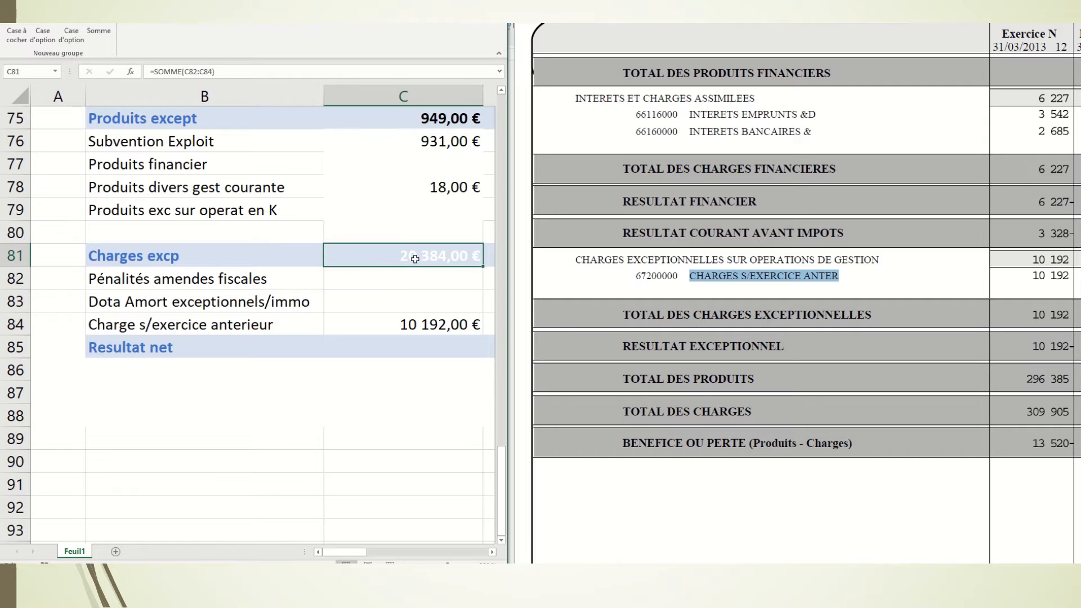
Clear the stray amount from Dota Amort exceptionnels/immo (C83) and make the Charges excp total in C81 black
left_click(413, 313)
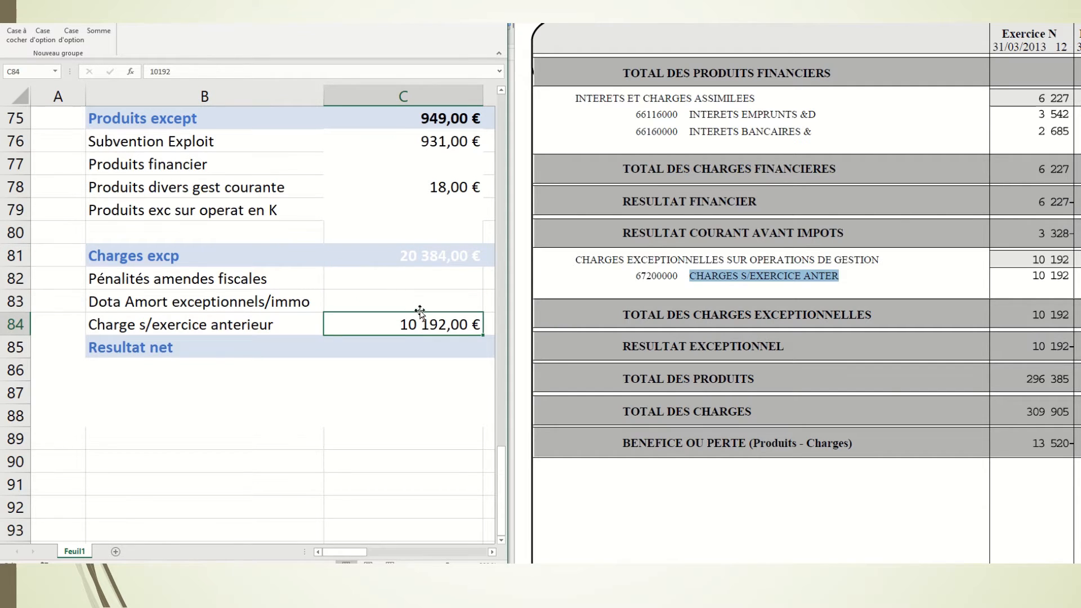
left_click(419, 302)
key("Delete")
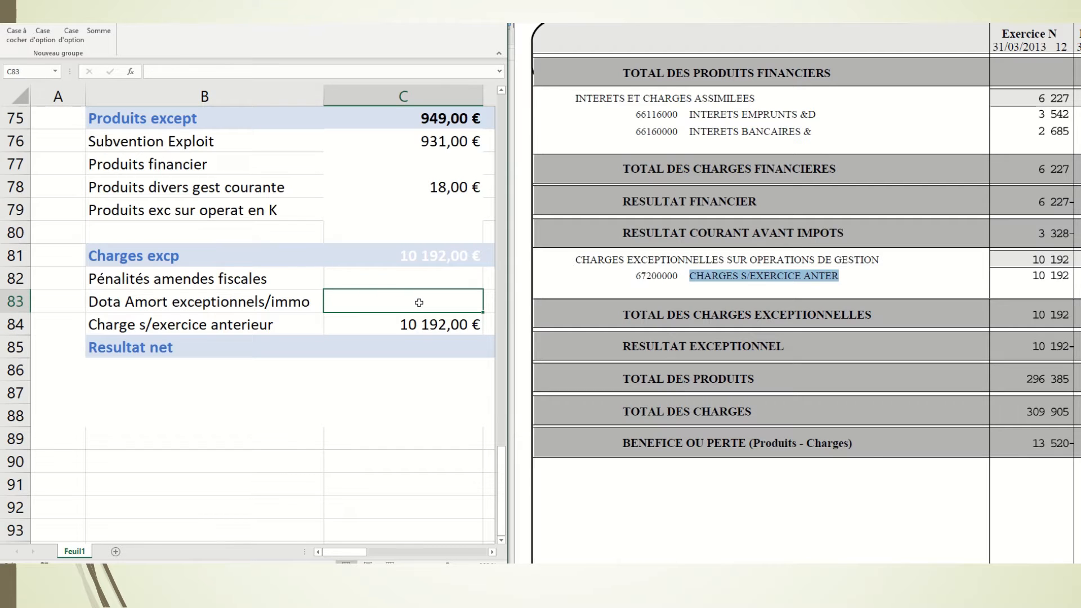
left_click(420, 257)
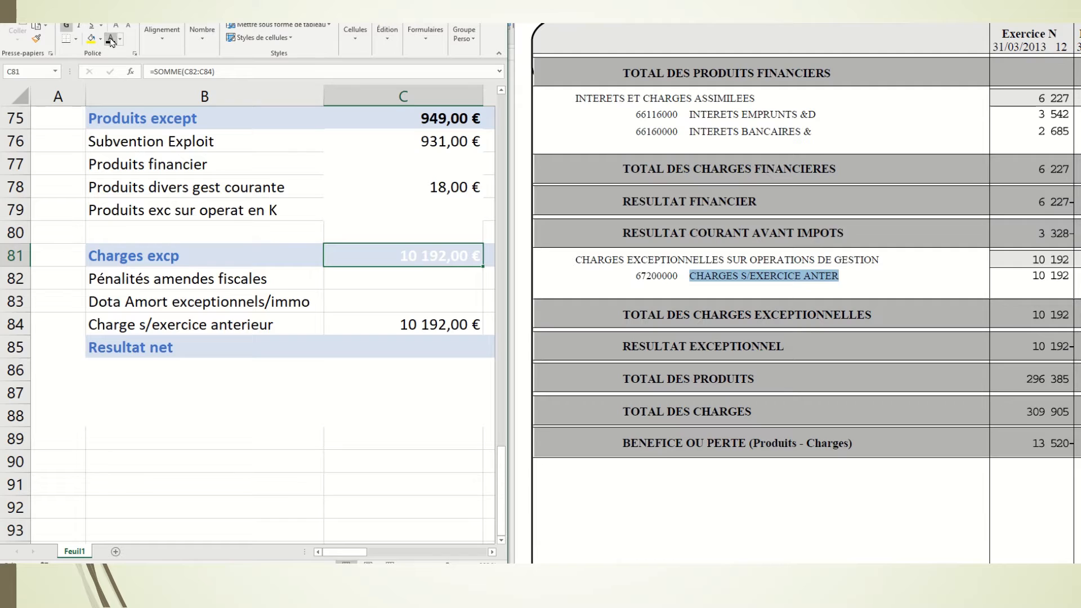
Calculate Resultat net in C85 with the formula =C73+C75-C81 and make it bold
left_click(414, 348)
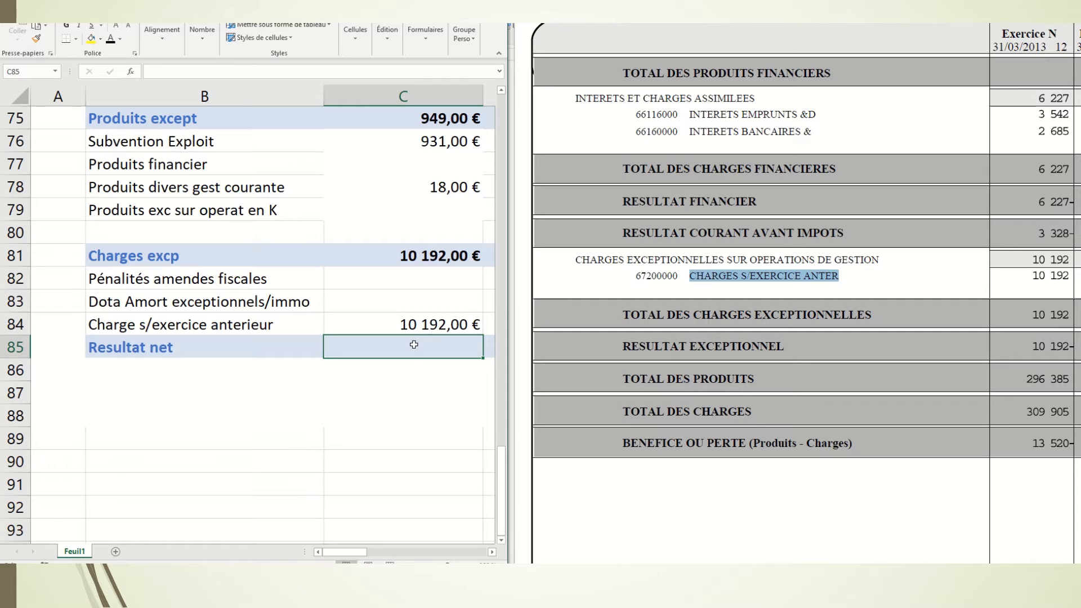
type("=")
scroll(414, 344, "up", 3)
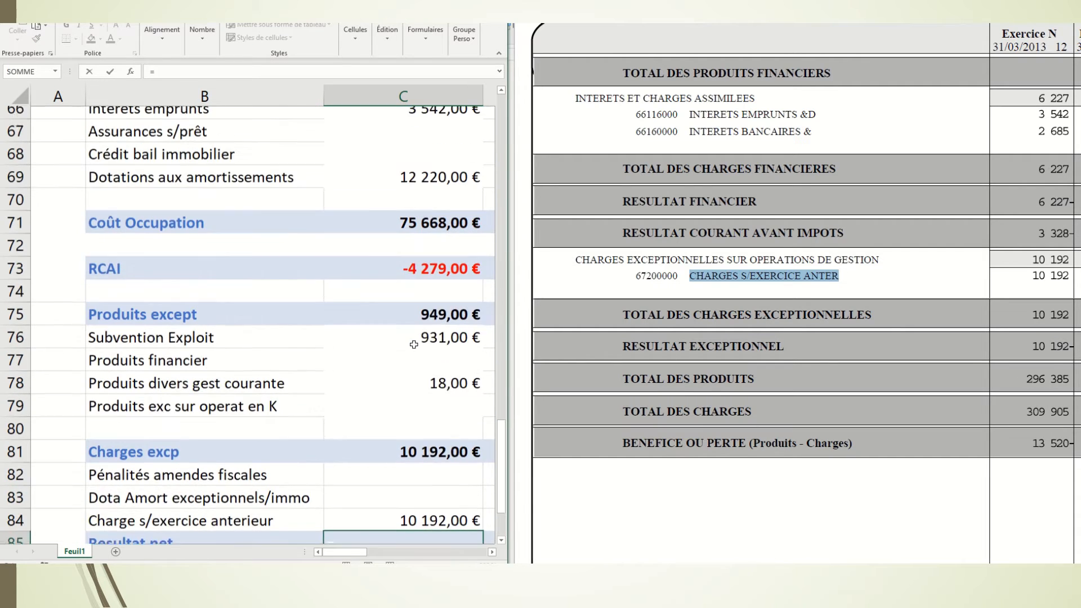
left_click(445, 280)
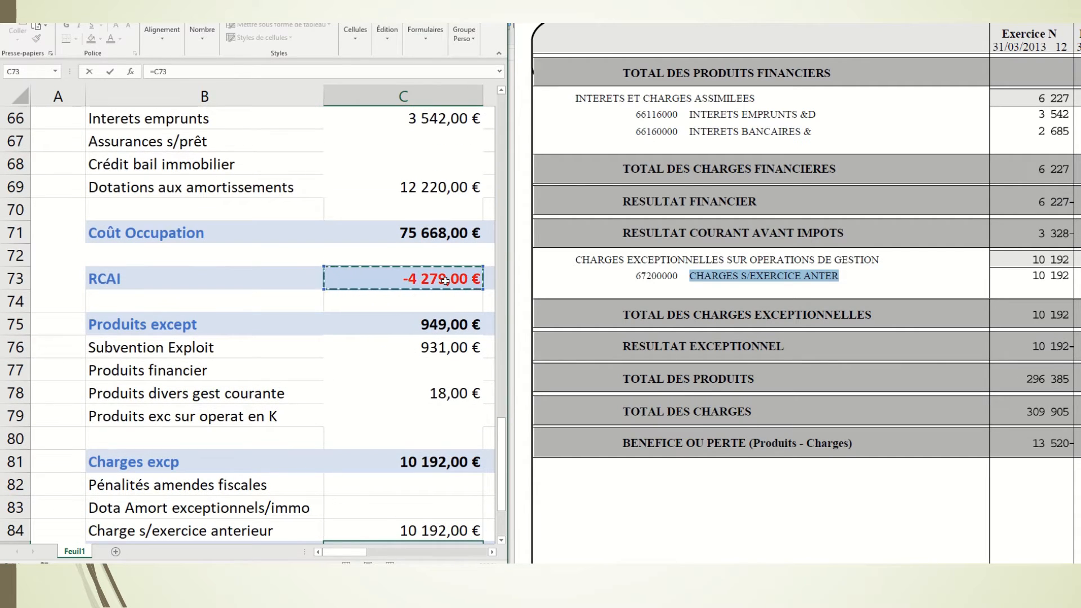
type("+")
left_click(429, 323)
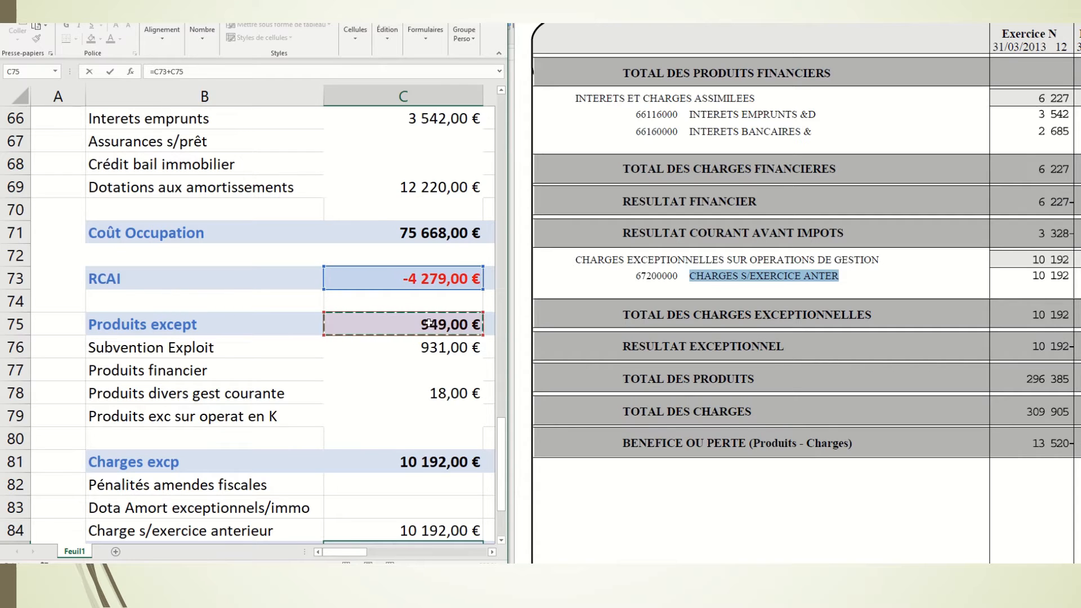
type("-")
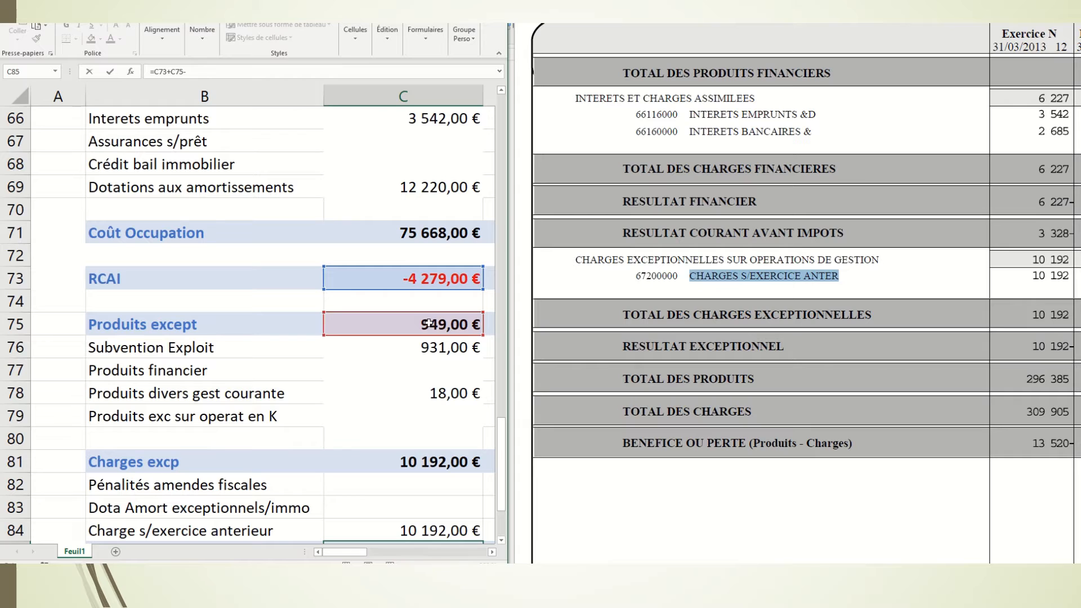
left_click(433, 470)
key("Return")
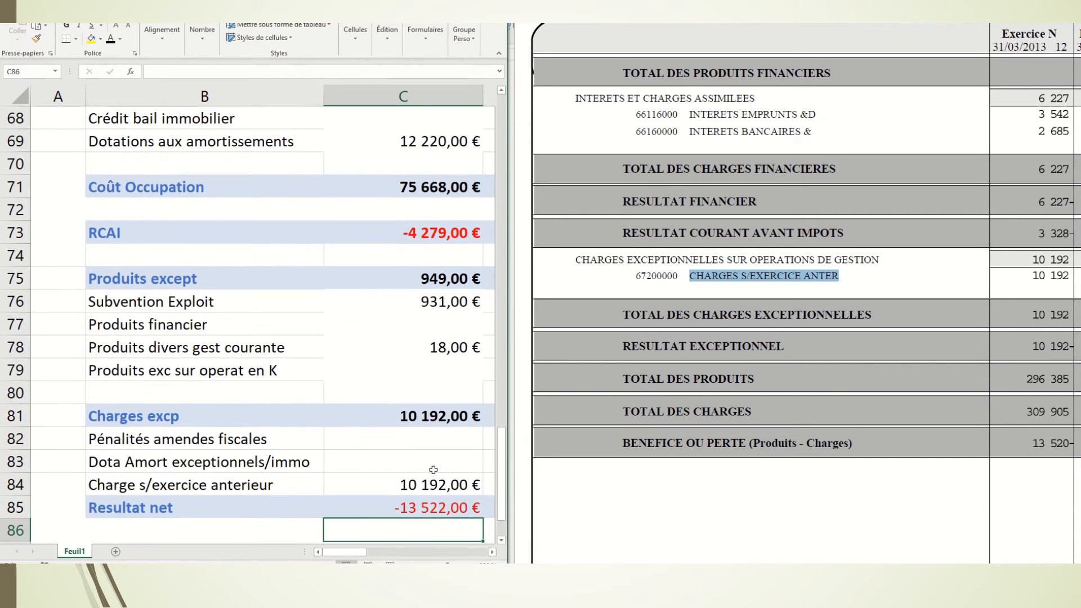
left_click(419, 510)
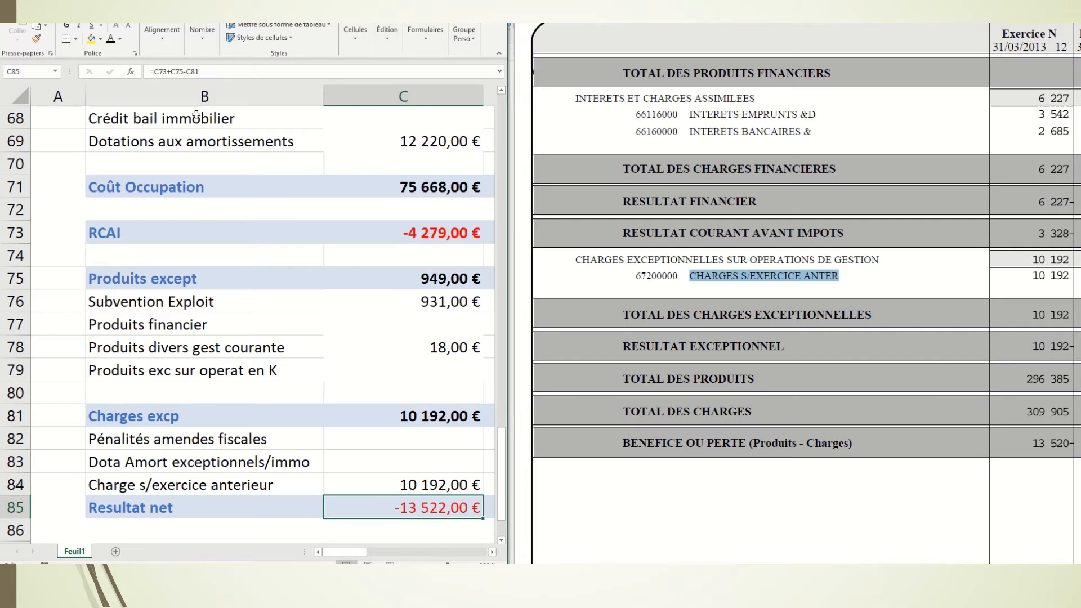
left_click(67, 26)
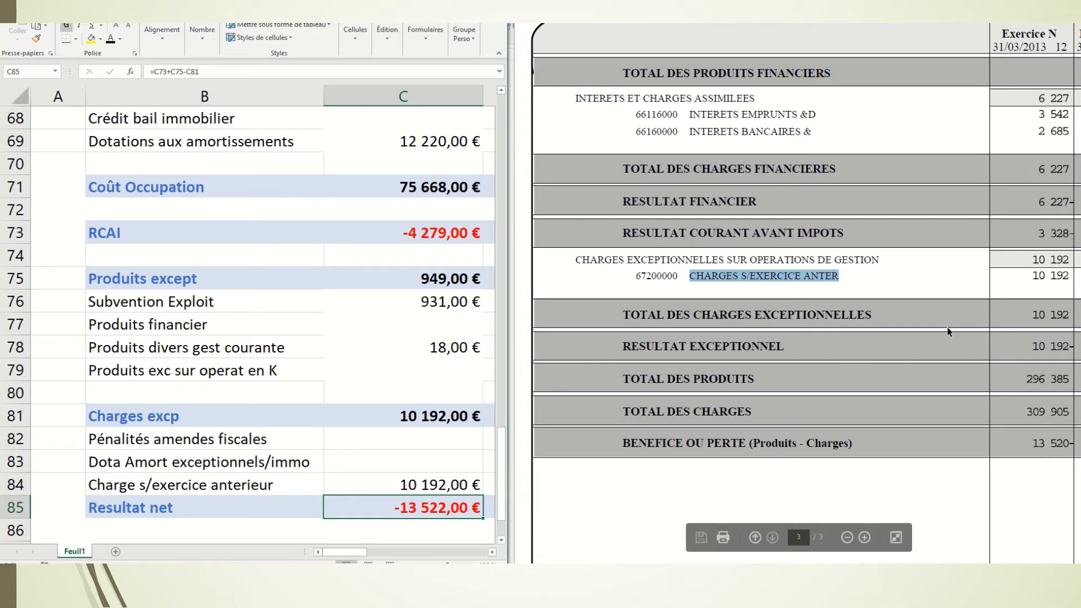
Review the income statement backwards from the final results through the operating charges to the purchases and external charges on the first page
scroll(921, 333, "up", 1)
scroll(922, 331, "up", 1)
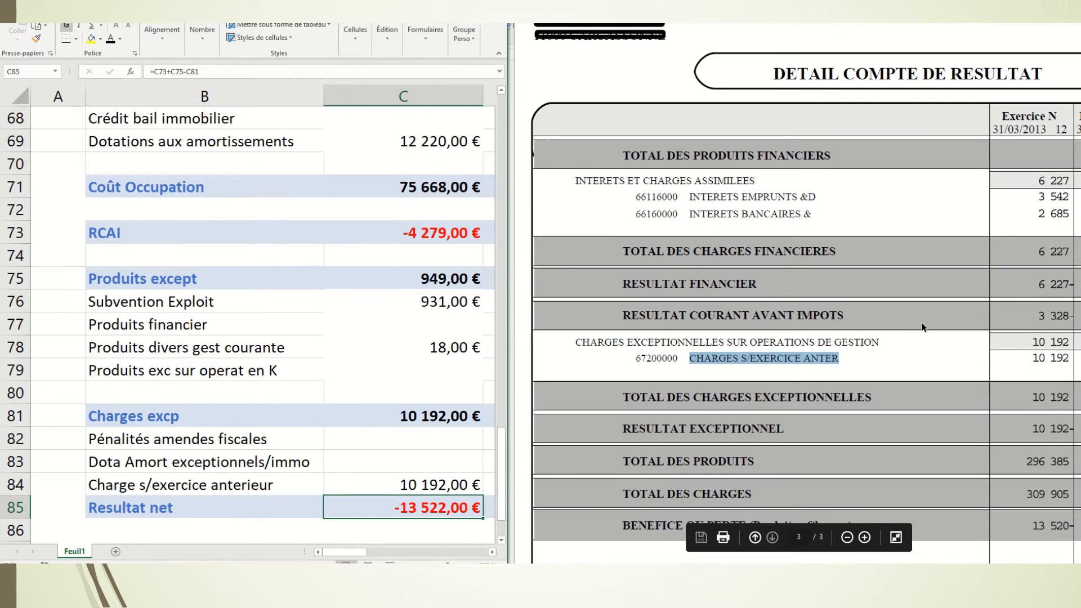
scroll(923, 327, "up", 2)
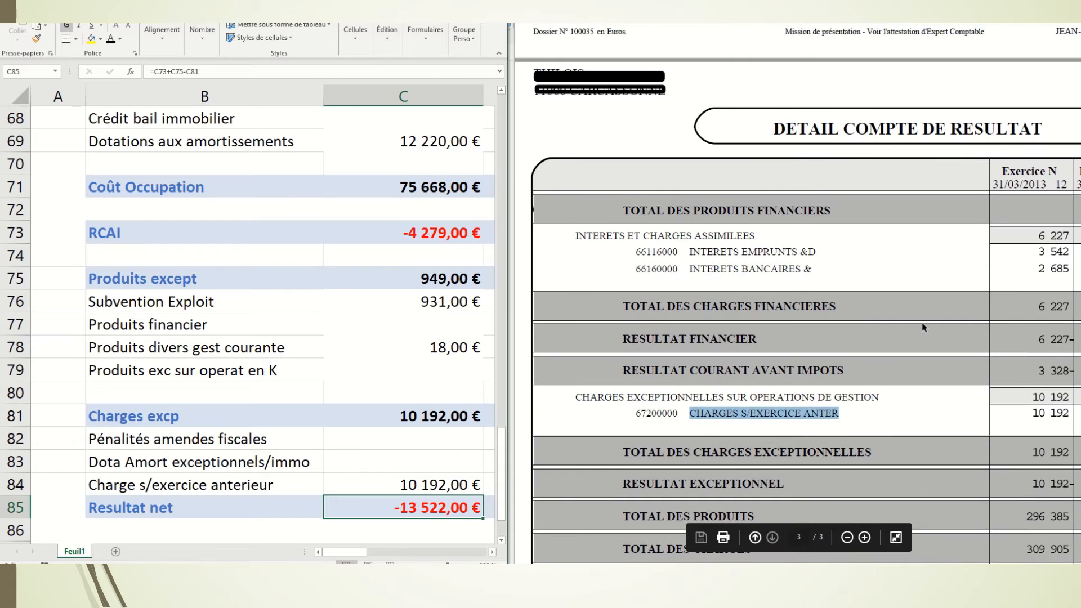
scroll(923, 327, "up", 1)
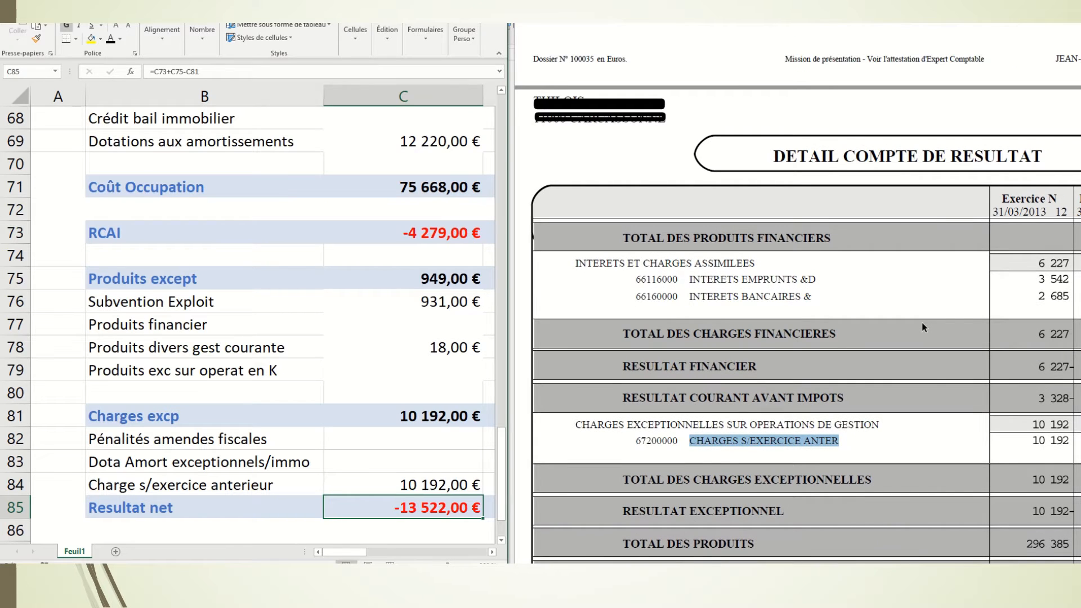
scroll(923, 327, "up", 5)
scroll(923, 326, "up", 14)
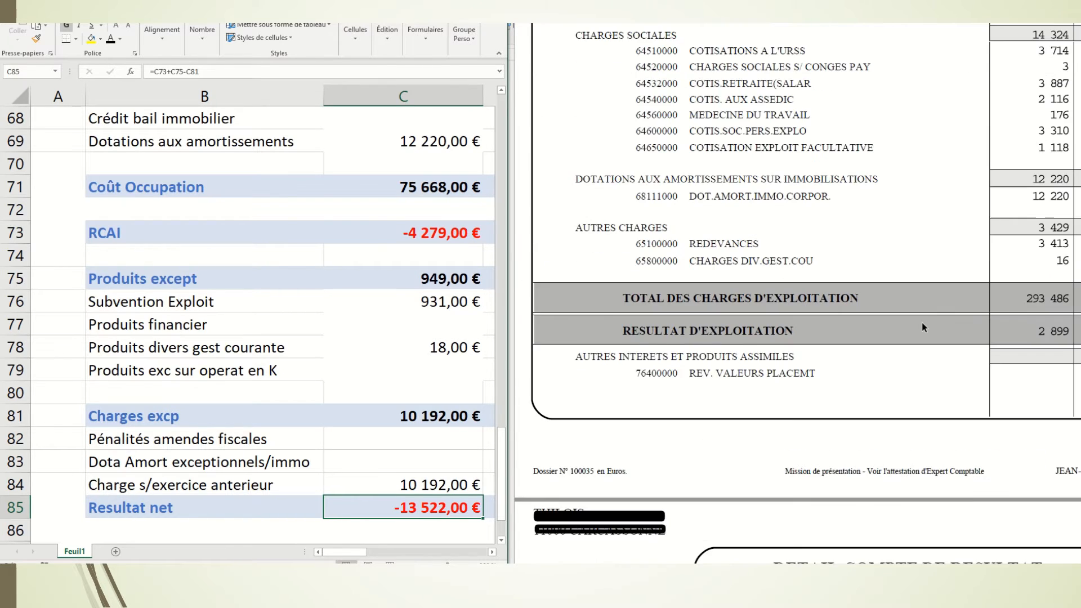
scroll(922, 327, "up", 14)
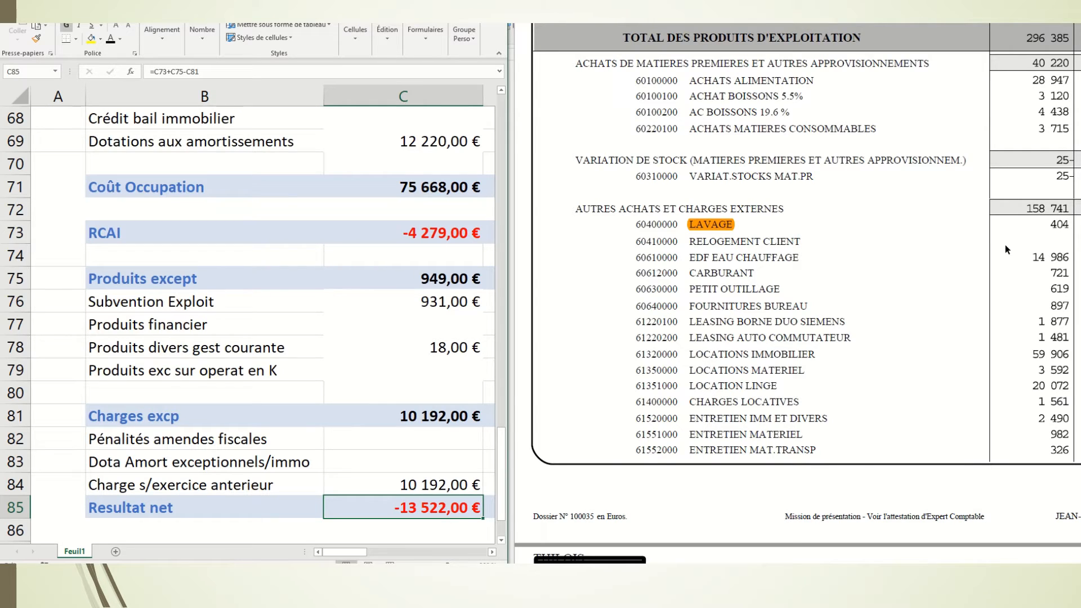
scroll(402, 385, "down", 1)
scroll(402, 385, "up", 1)
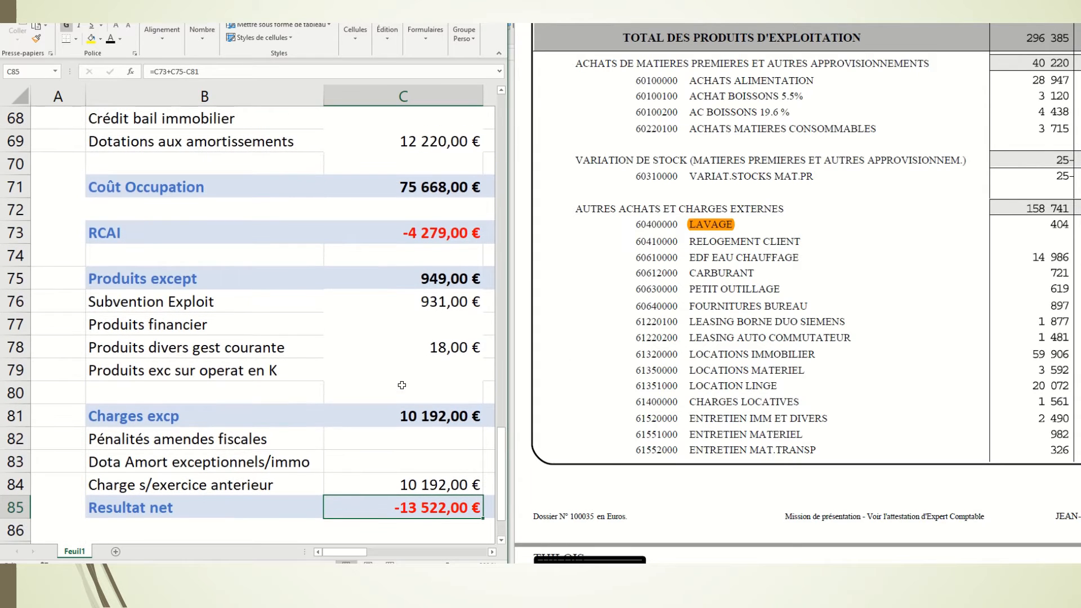
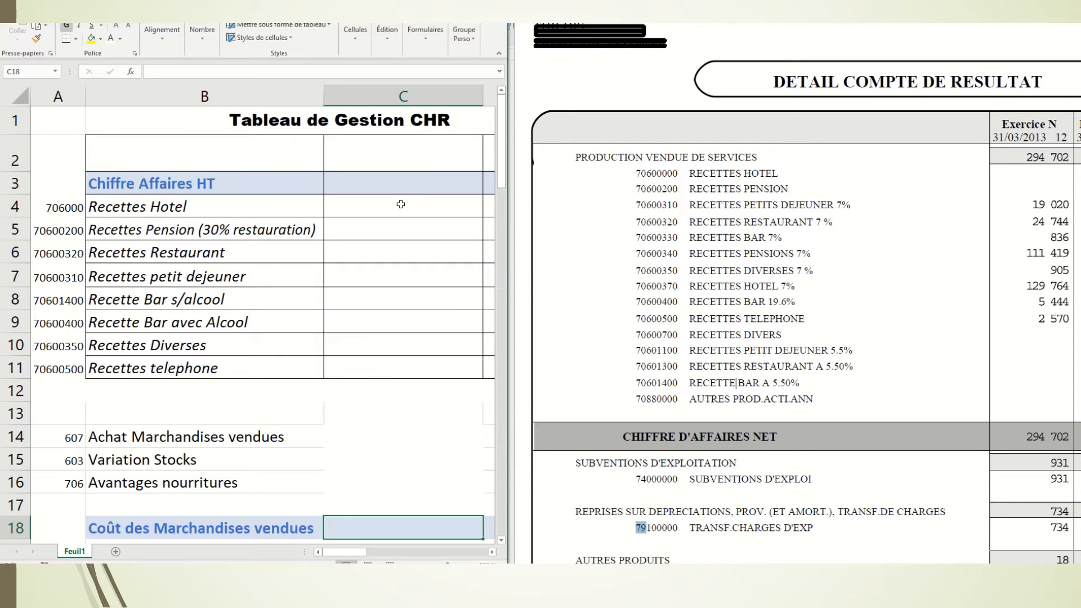
Make the hidden Recettes Hotel and Recettes Pension amounts in C4 and C5 black, and mark PENSIONS 7% in the income statement
left_click(400, 205)
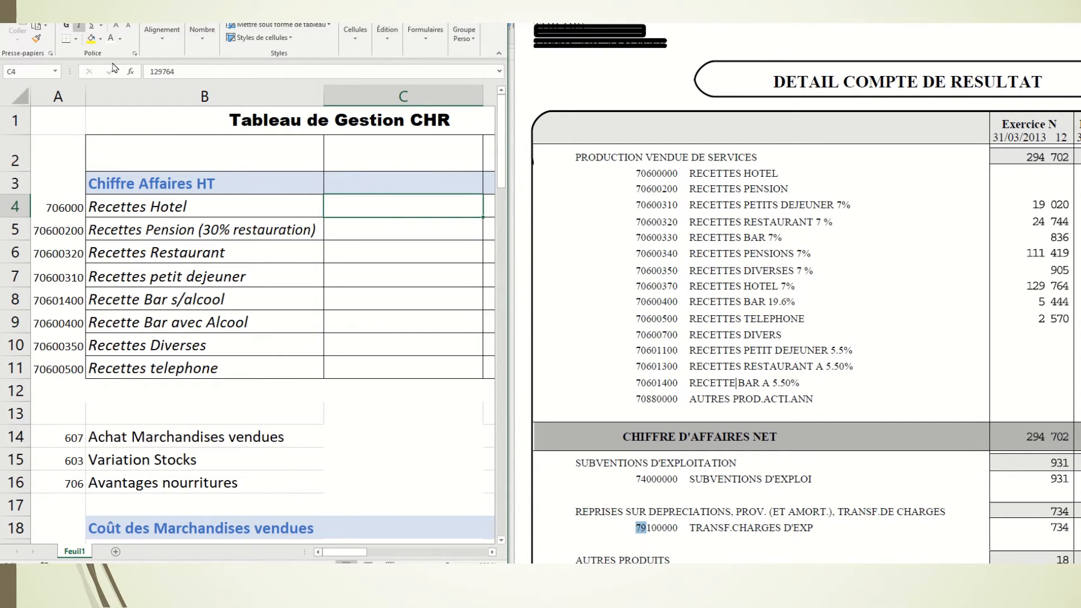
left_click(121, 40)
left_click(121, 71)
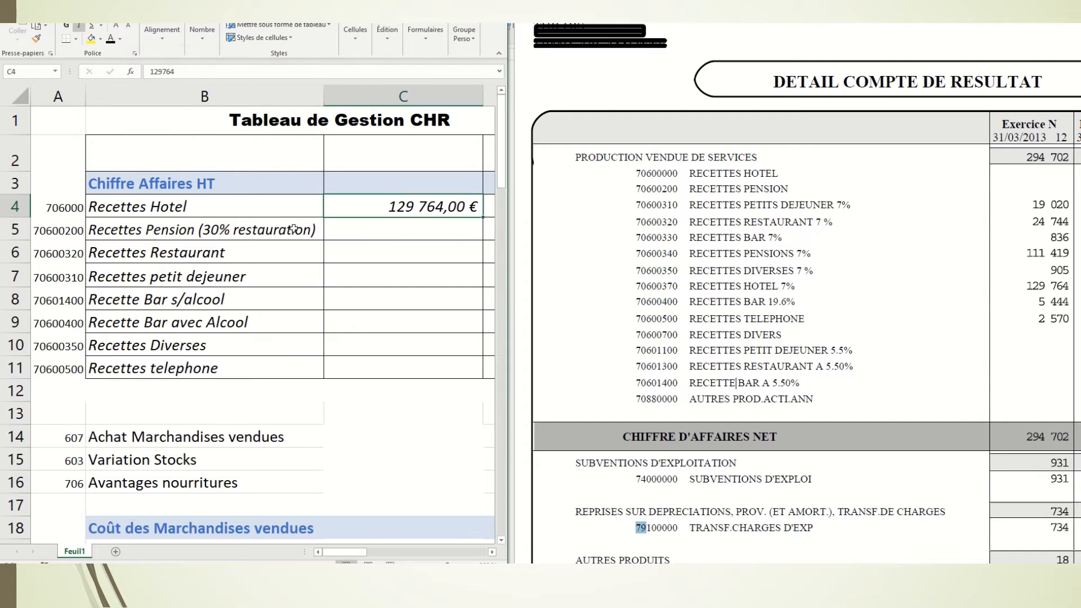
left_click(404, 231)
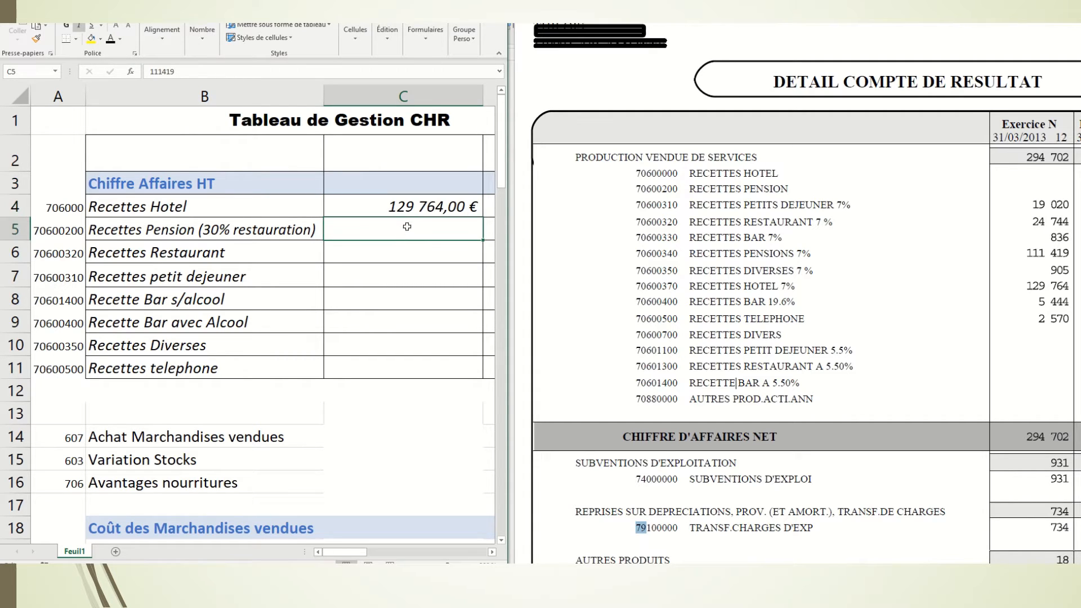
left_click(111, 40)
left_click_drag(745, 253, 811, 255)
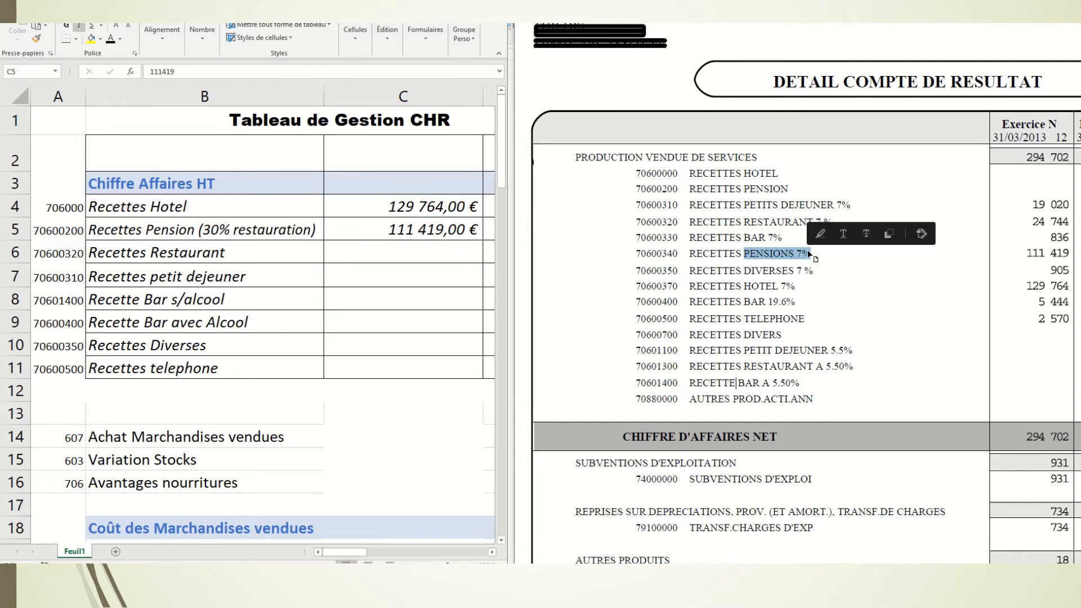
Make the hidden Recettes Restaurant and Recettes petit dejeuner amounts in C6 and C7 black, and mark PETITS DEJEUNER in the income statement
left_click(420, 252)
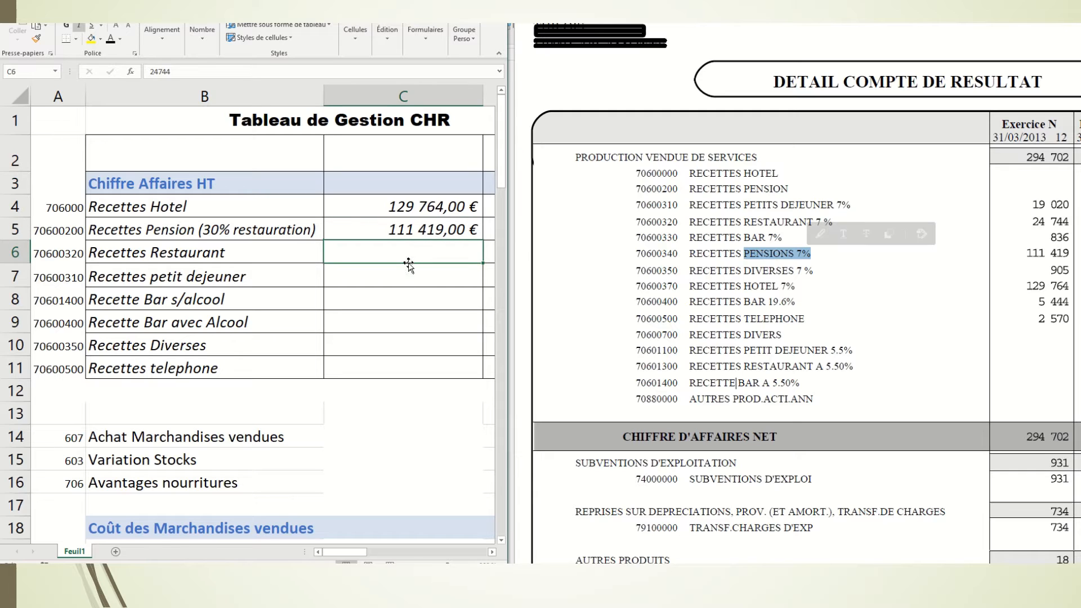
left_click(110, 40)
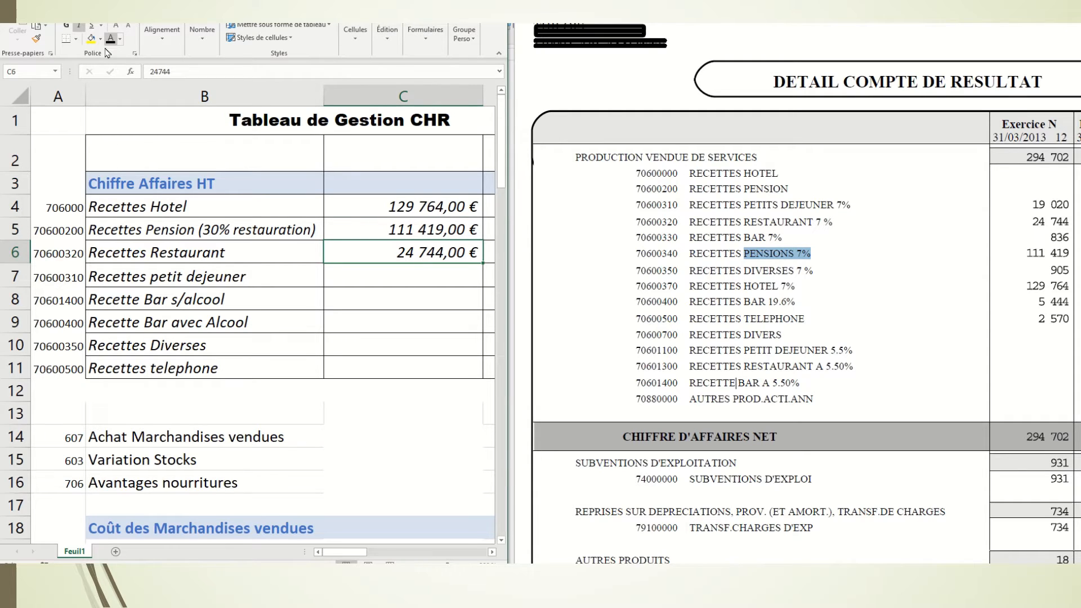
left_click(405, 277)
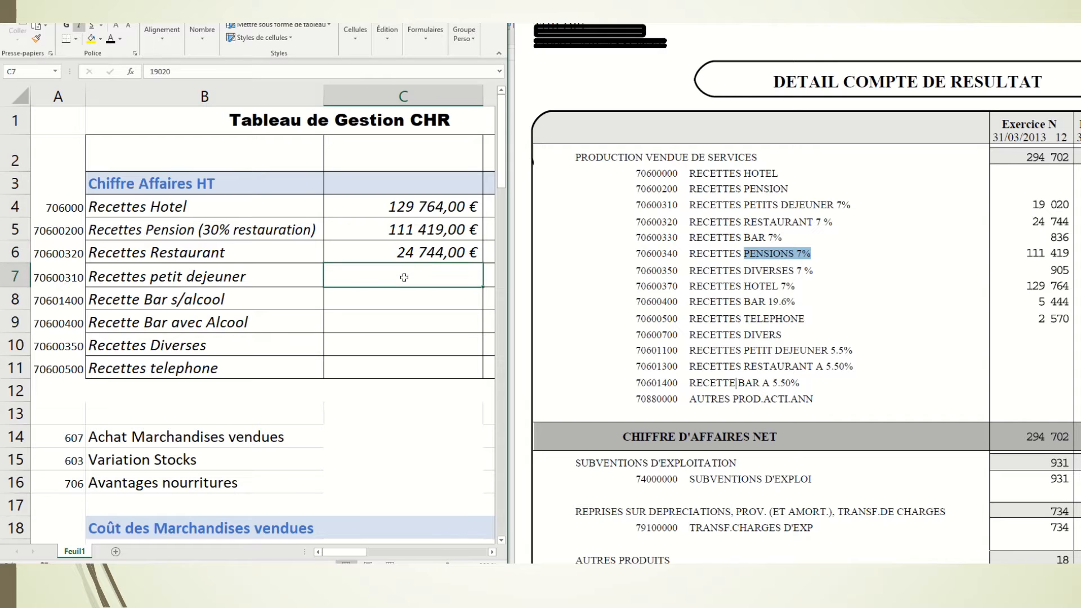
left_click(109, 43)
left_click_drag(726, 216, 809, 208)
left_click(781, 199)
left_click_drag(744, 205, 835, 206)
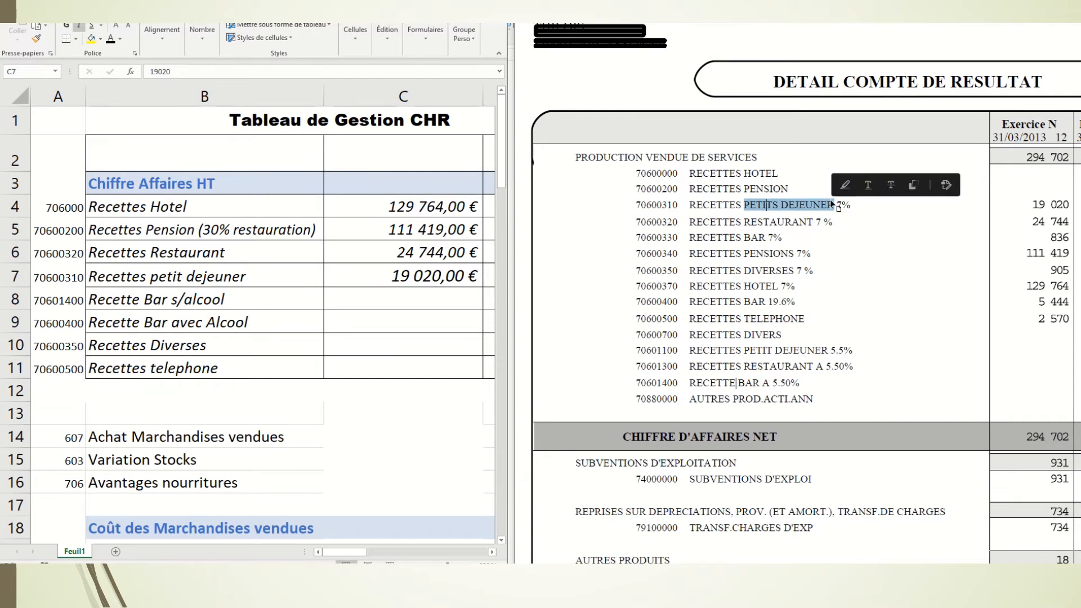
left_click(412, 278)
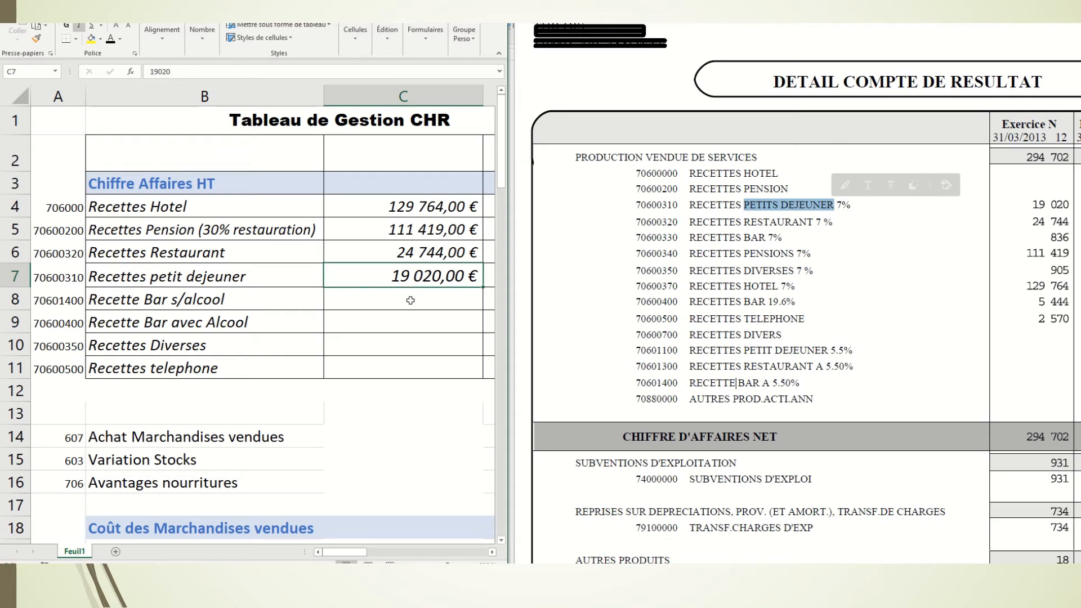
Make the hidden bar, Recettes Diverses and Recettes telephone amounts in C8 through C11 black
left_click(410, 300)
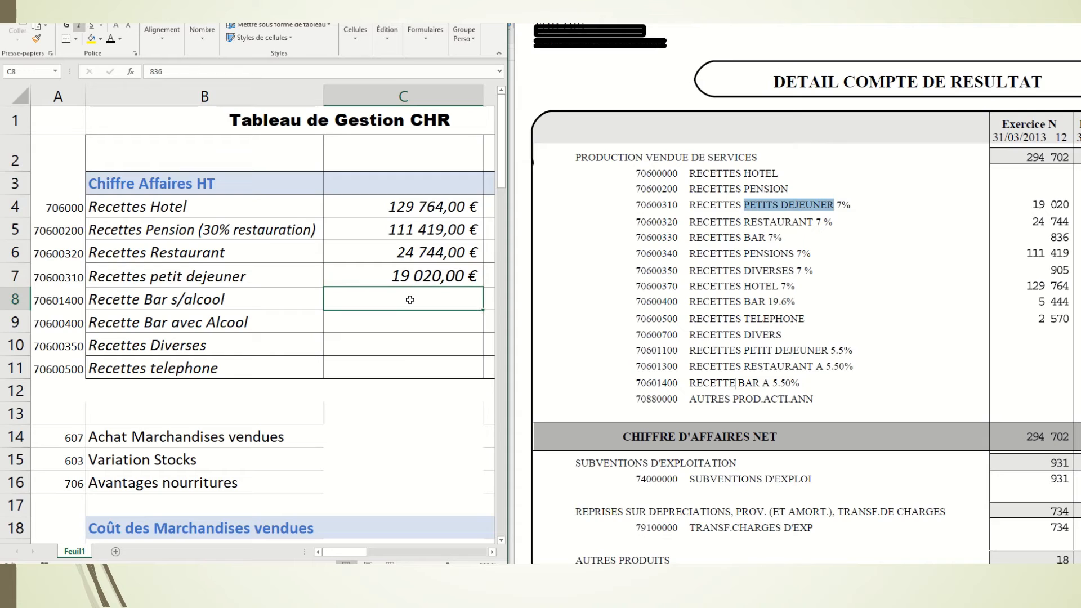
left_click(111, 39)
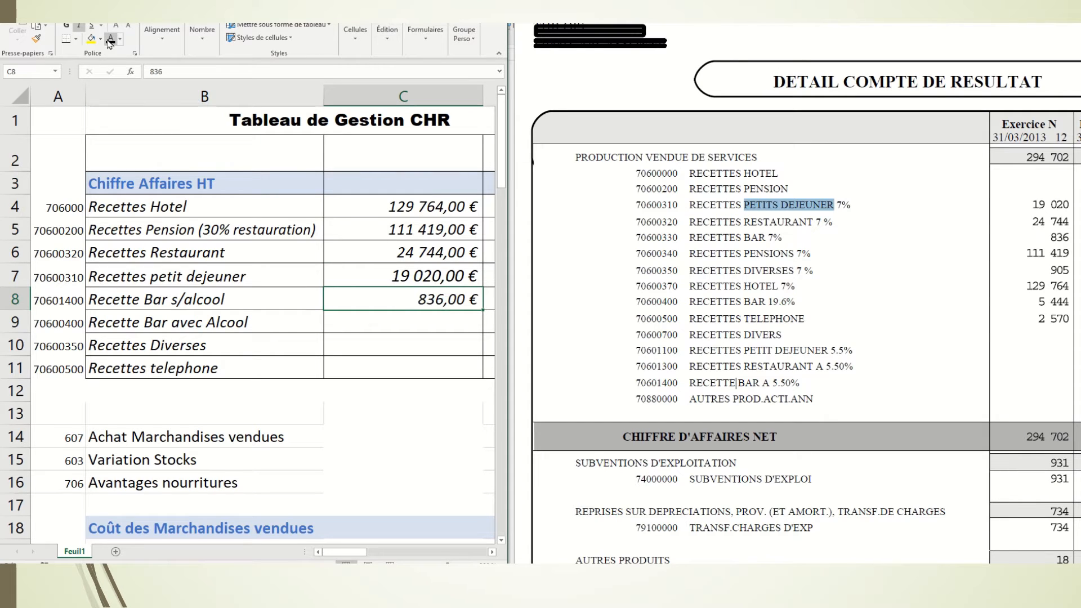
left_click(422, 324)
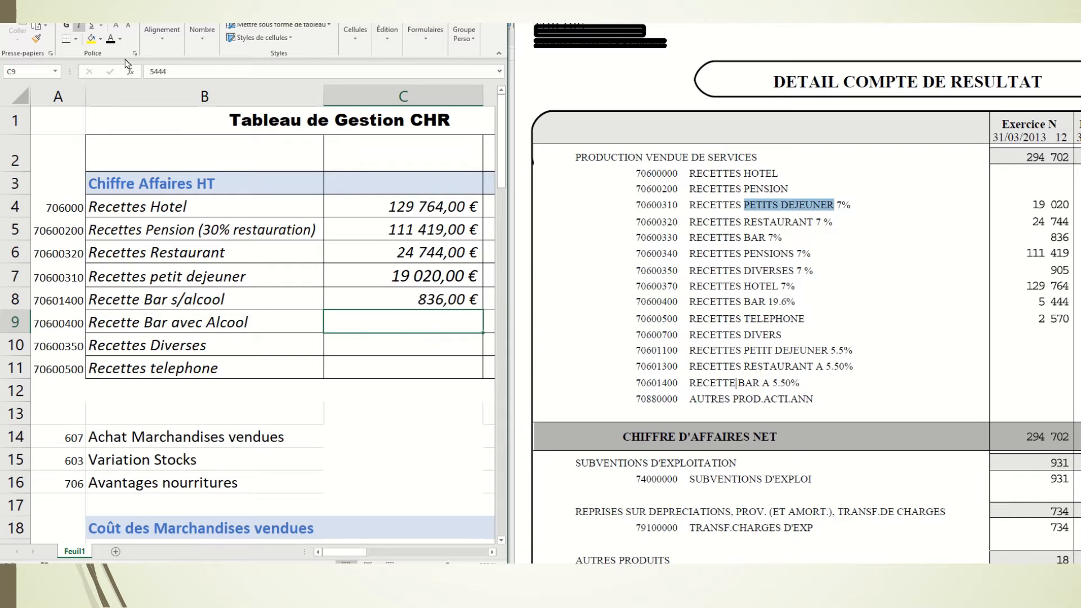
left_click(111, 41)
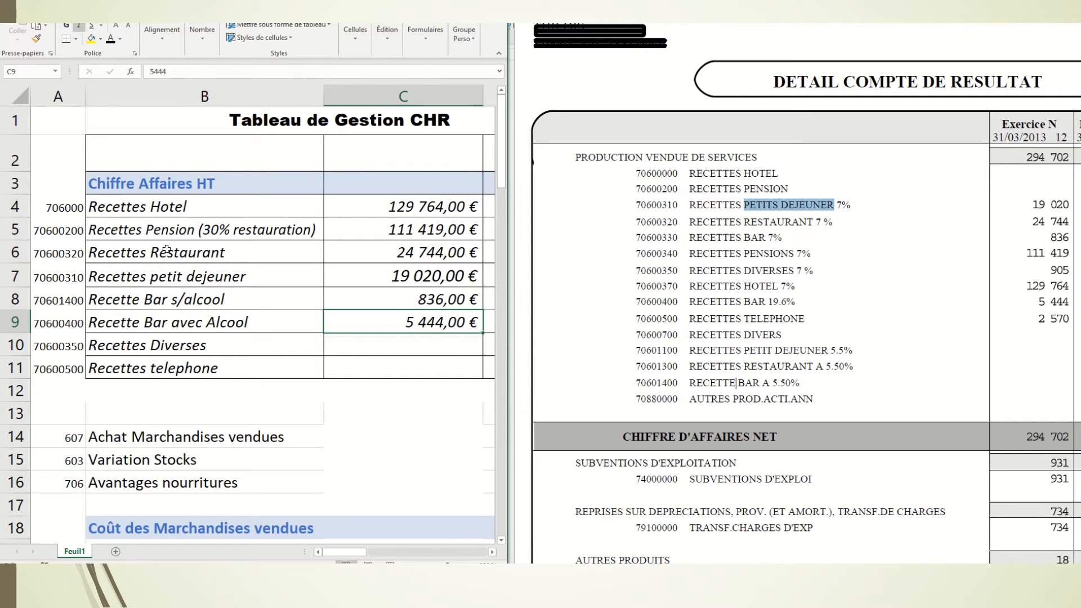
left_click(431, 345)
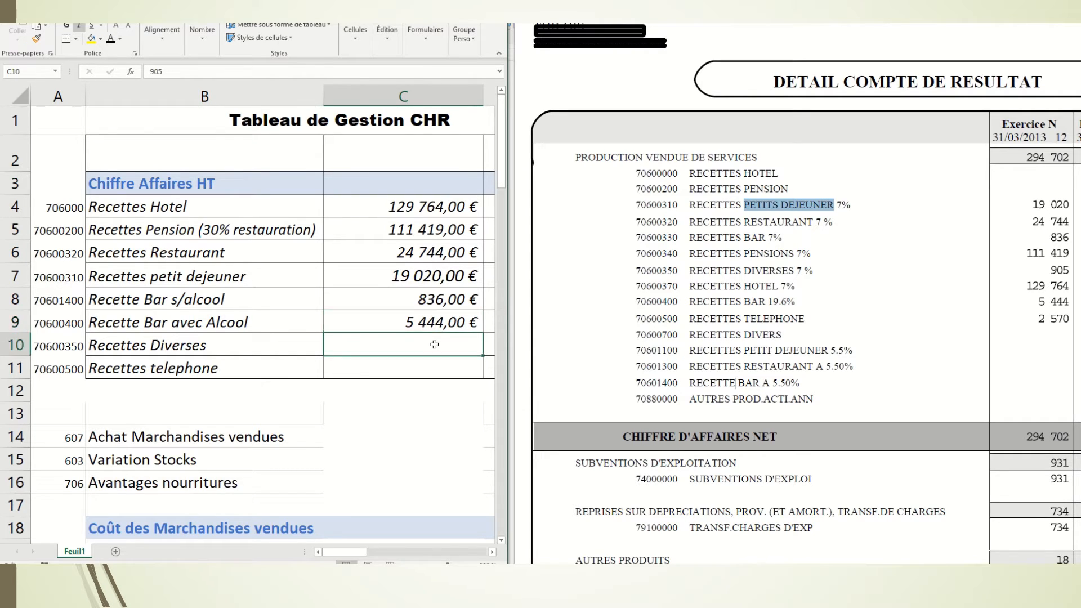
left_click(110, 40)
left_click(416, 367)
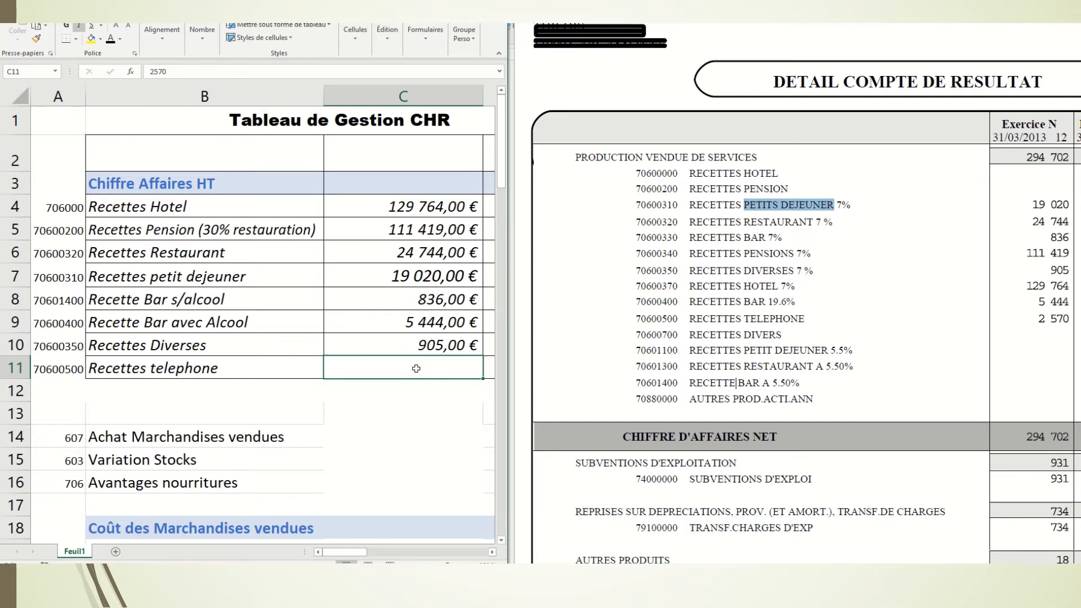
left_click(111, 40)
Total Chiffre Affaires HT in C3 with a SOMME formula over C4:C11 and compare it with PRODUCTION VENDUE DE SERVICES in the statement
left_click_drag(575, 155, 782, 154)
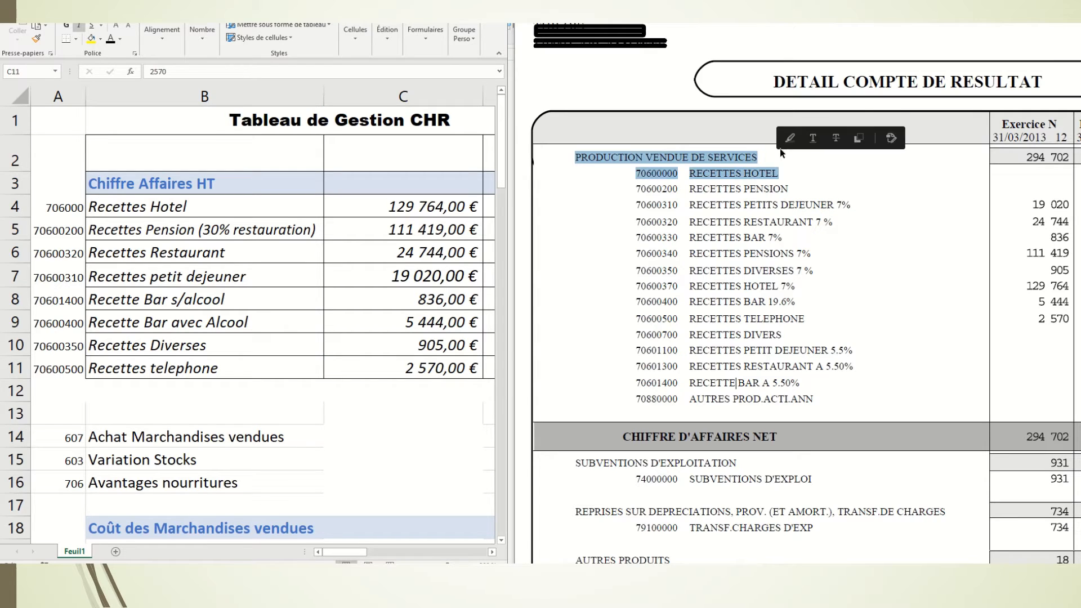
left_click(789, 189)
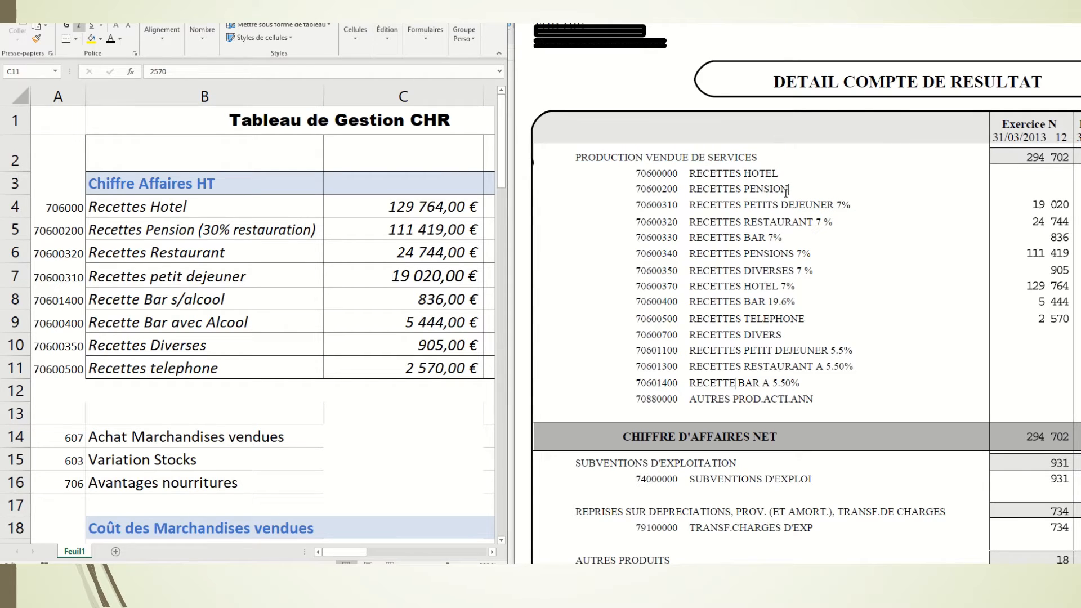
left_click(445, 183)
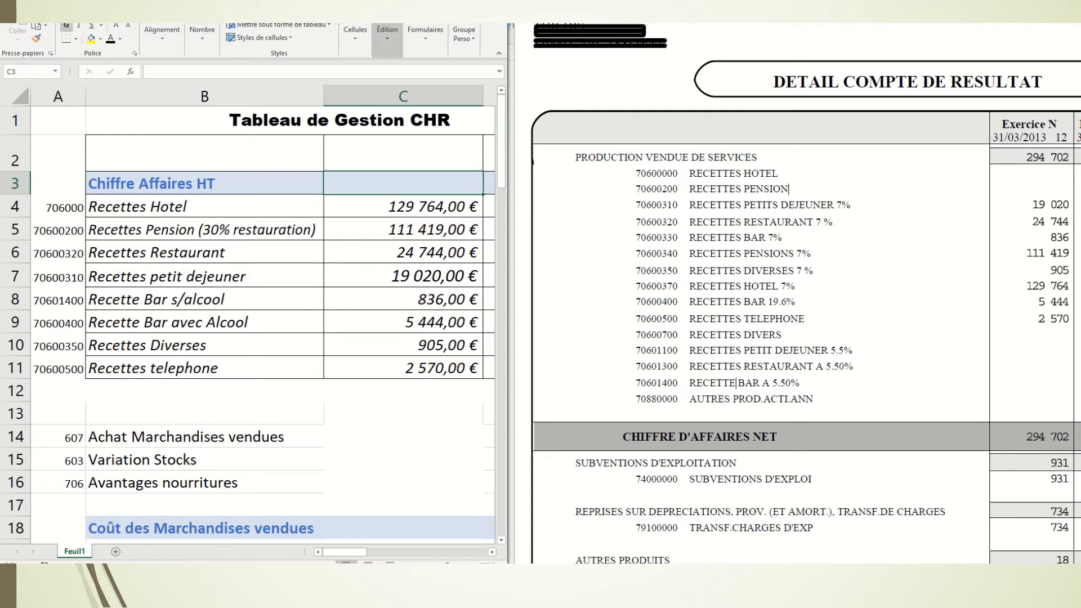
left_click(380, 20)
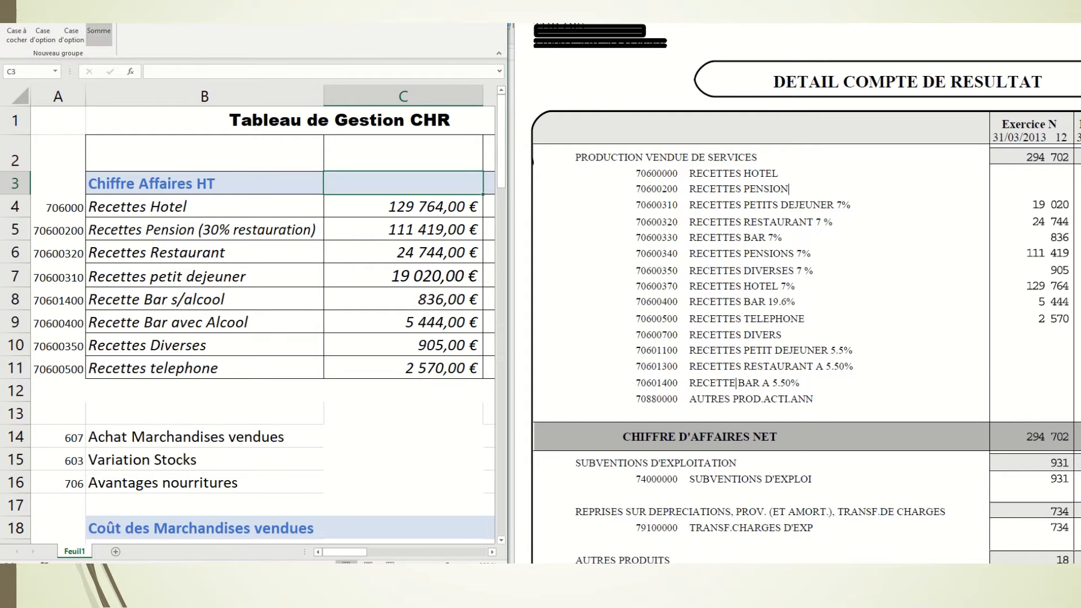
left_click(97, 33)
left_click_drag(438, 212, 448, 369)
key("Return")
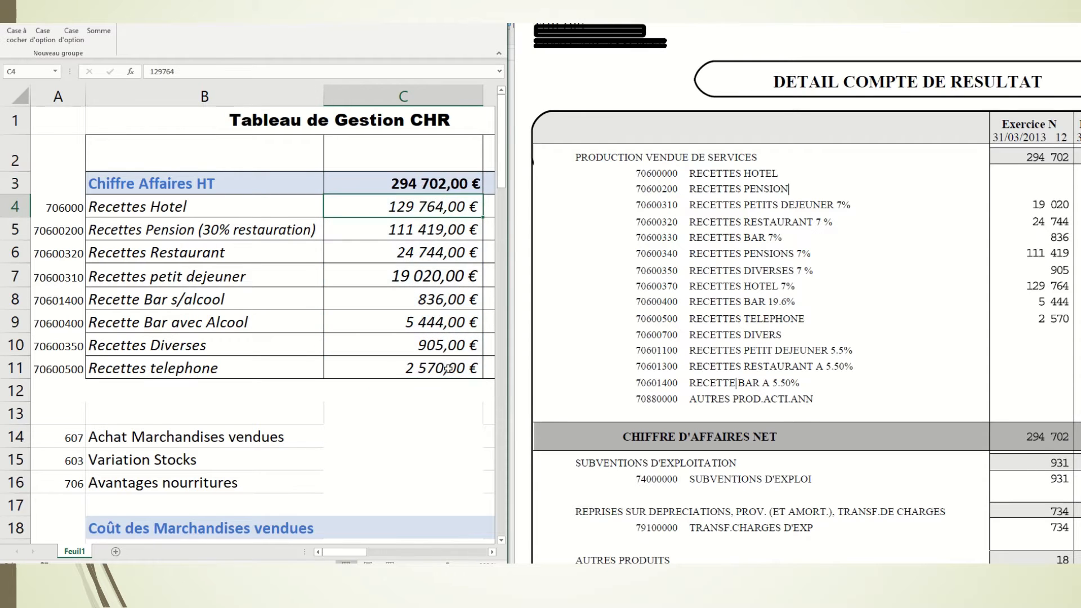
left_click(387, 180)
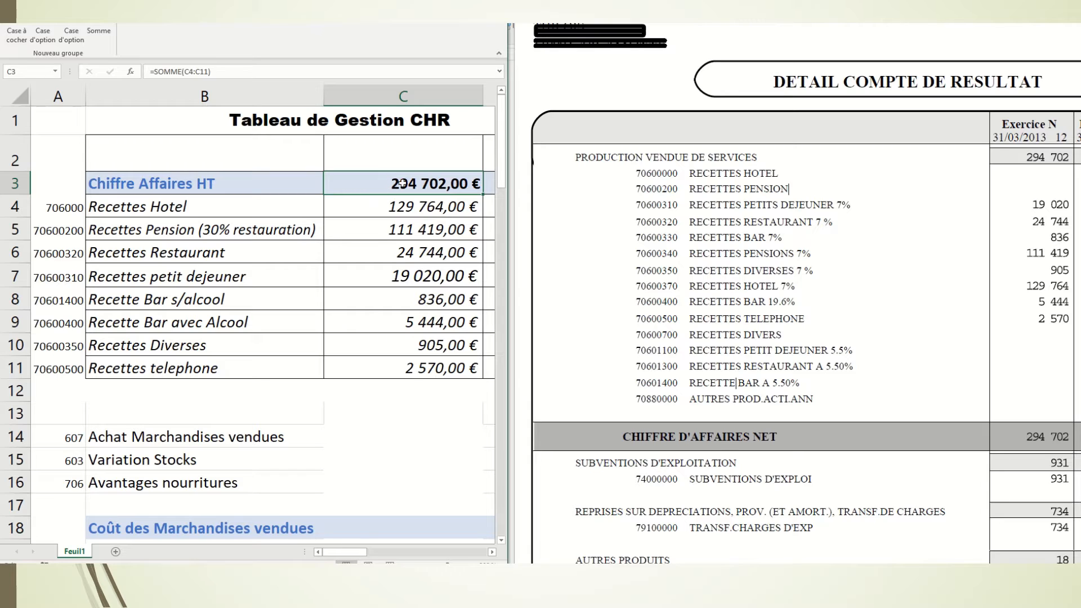
left_click(1041, 154)
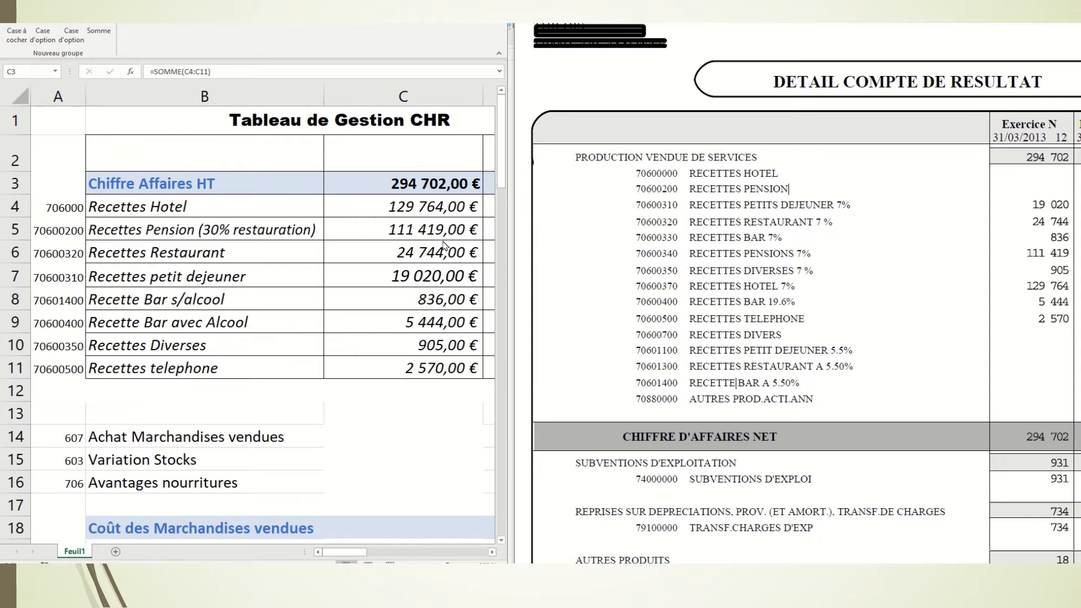
Locate the ACHATS DE MATIERES PREMIERES total in the statement and make the hidden Achat Marchandises vendues amount in C14 black
scroll(445, 246, "down", 1)
scroll(445, 246, "down", 2)
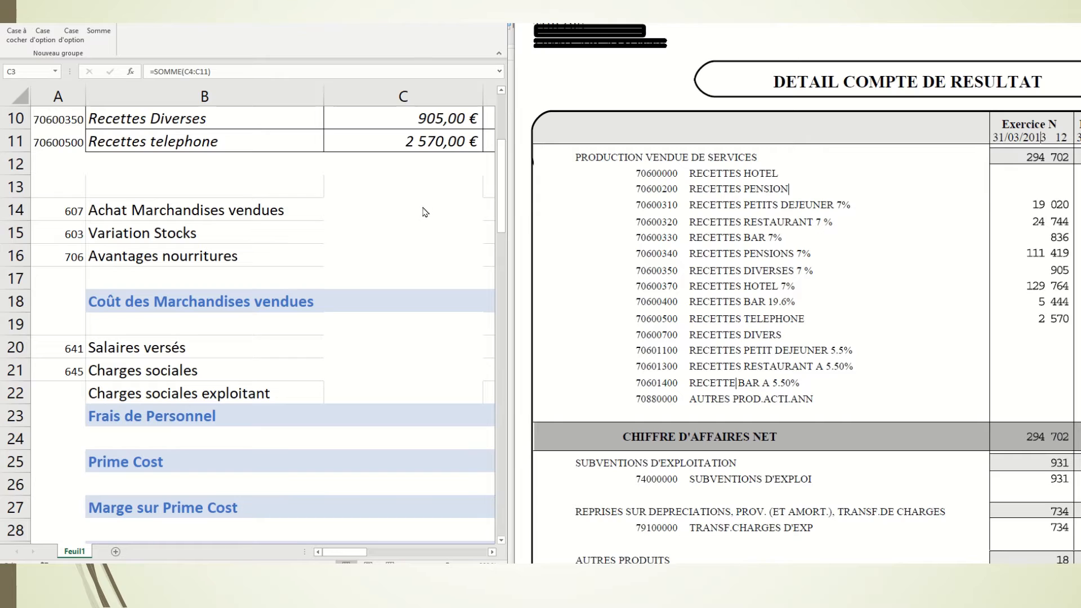
left_click(420, 208)
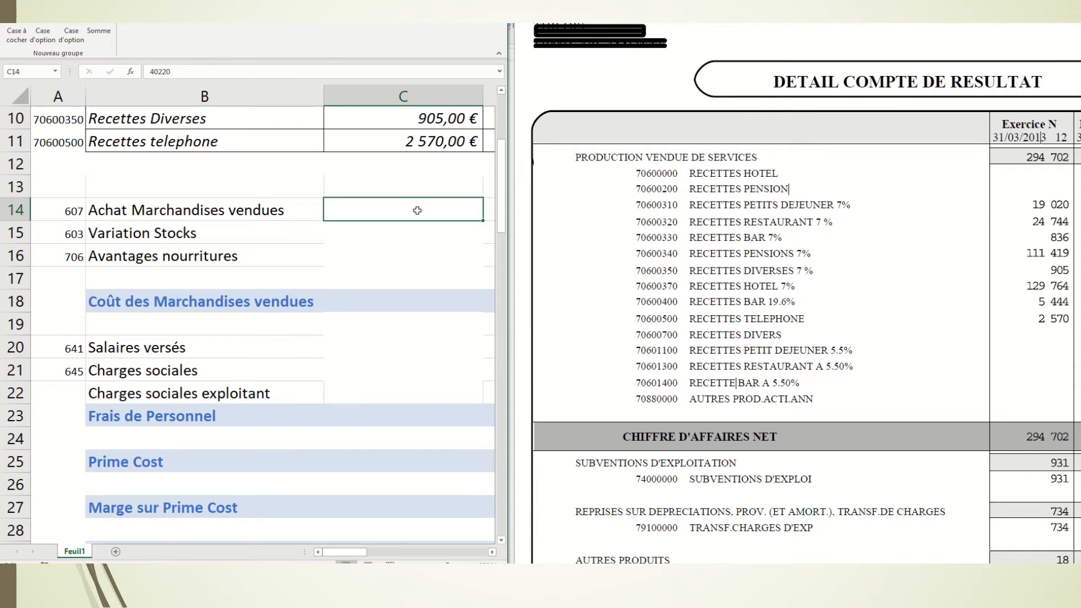
scroll(784, 263, "down", 10)
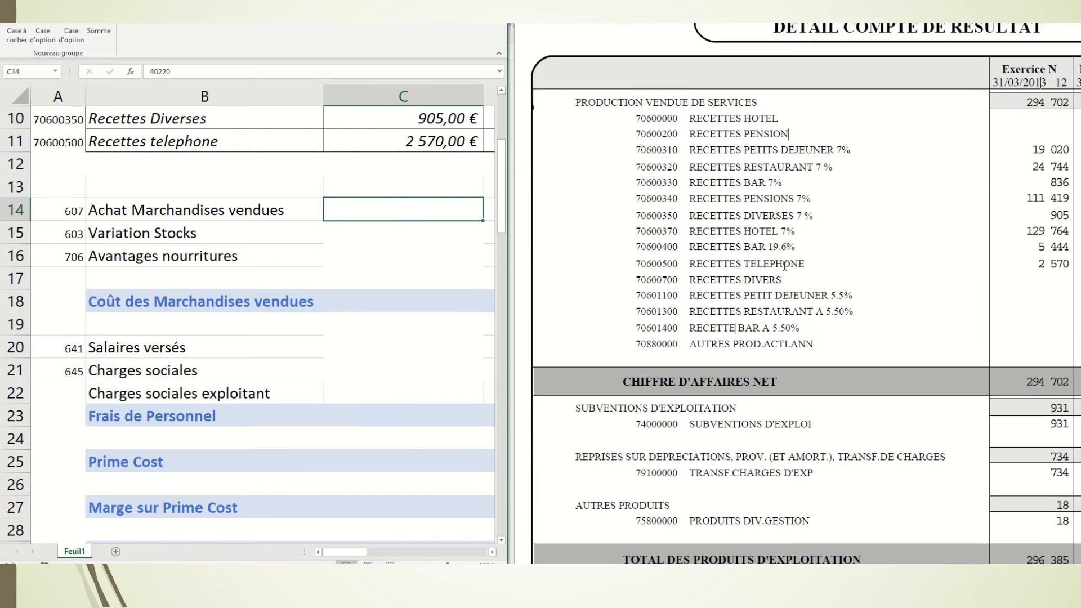
scroll(785, 267, "down", 1)
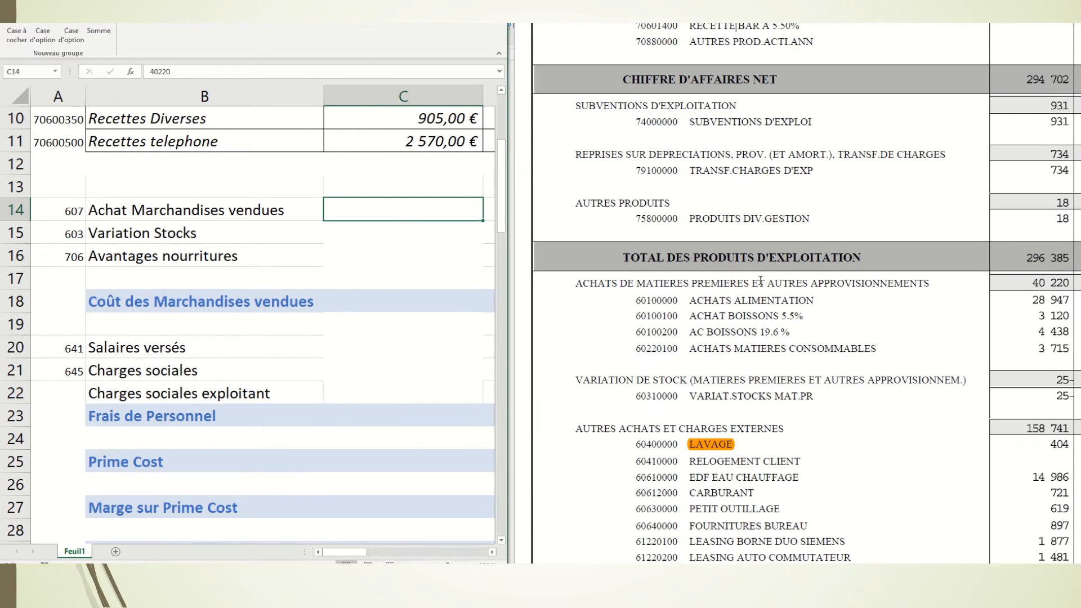
double_click(758, 283)
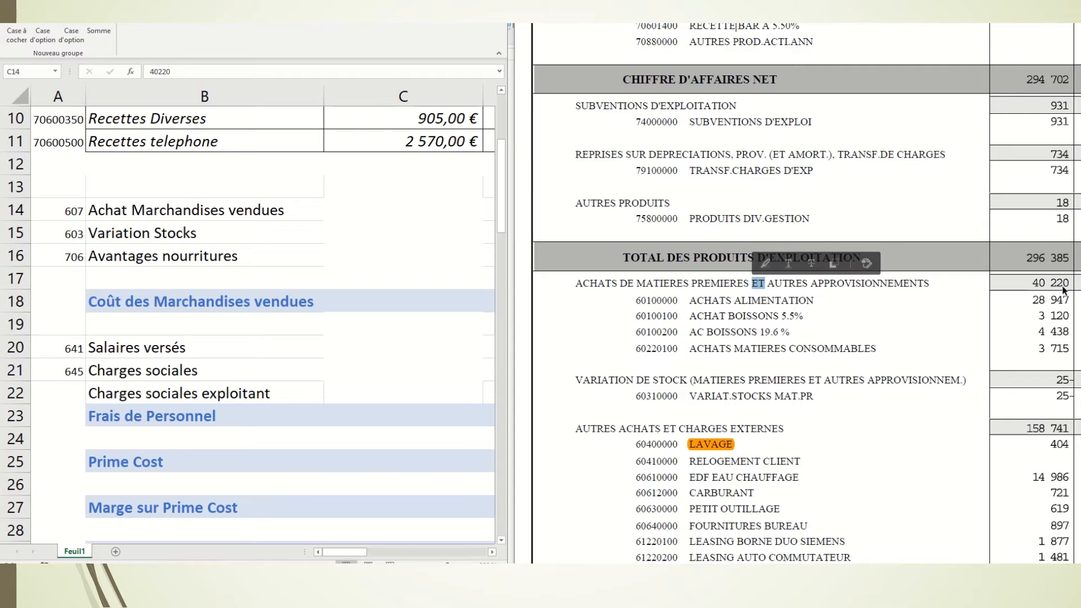
left_click(397, 206)
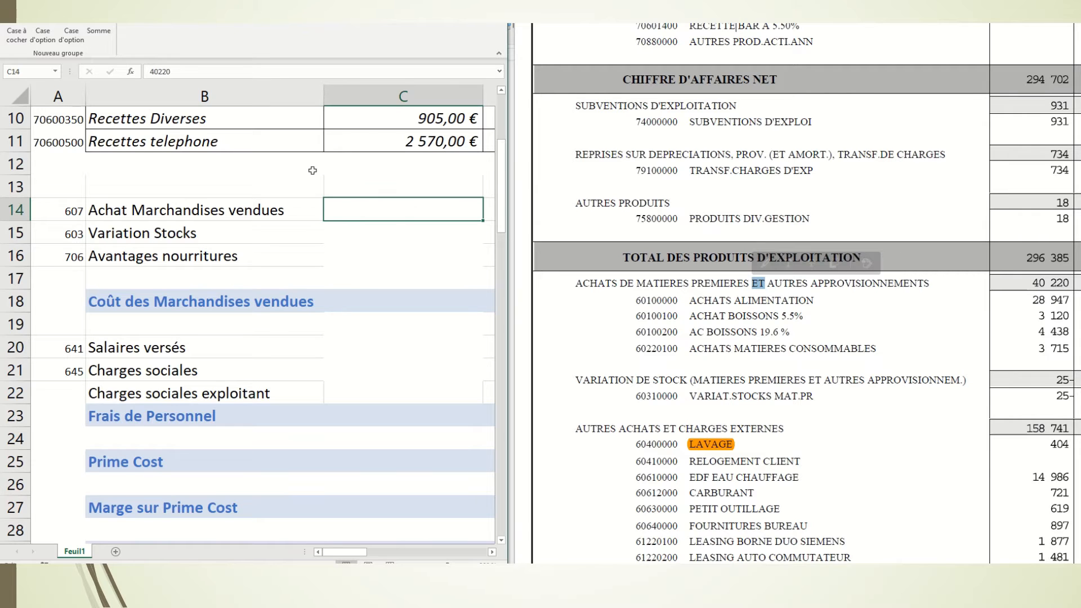
left_click(48, 6)
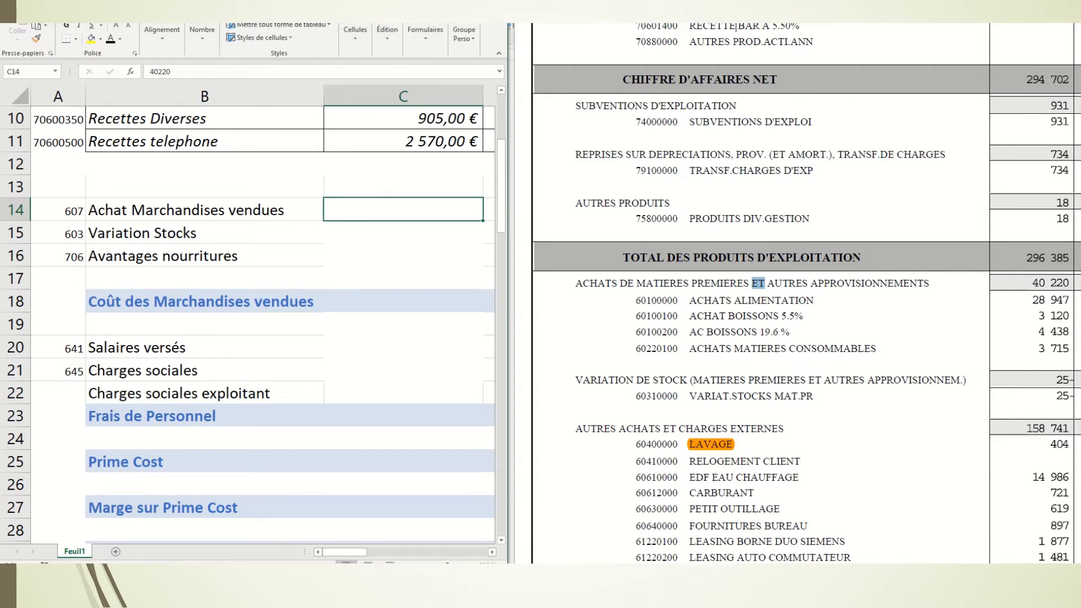
left_click(111, 38)
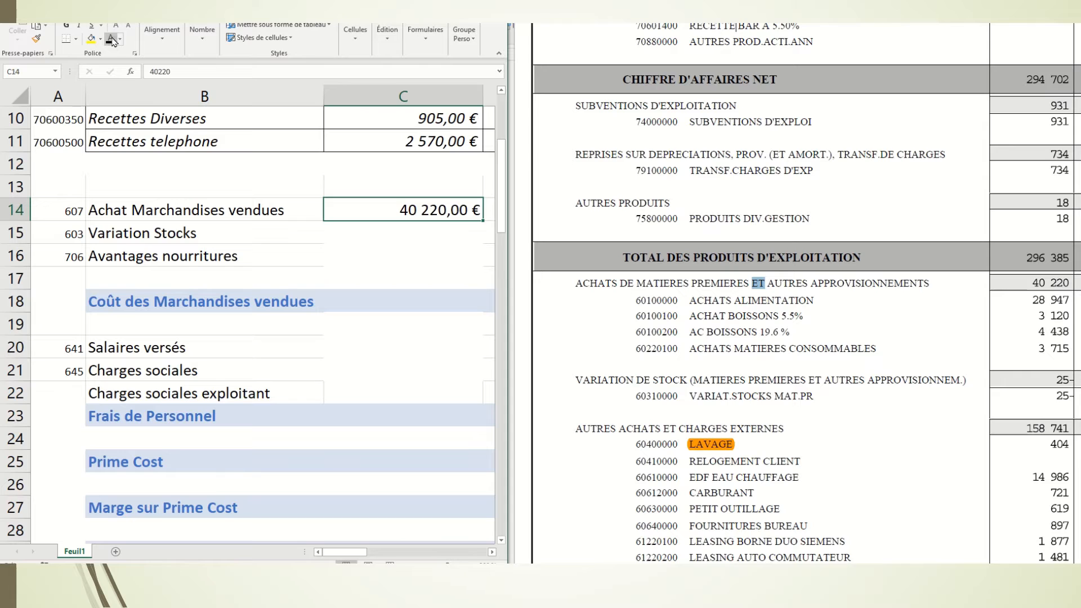
Enter -25 for Variation Stocks in C15
left_click(395, 238)
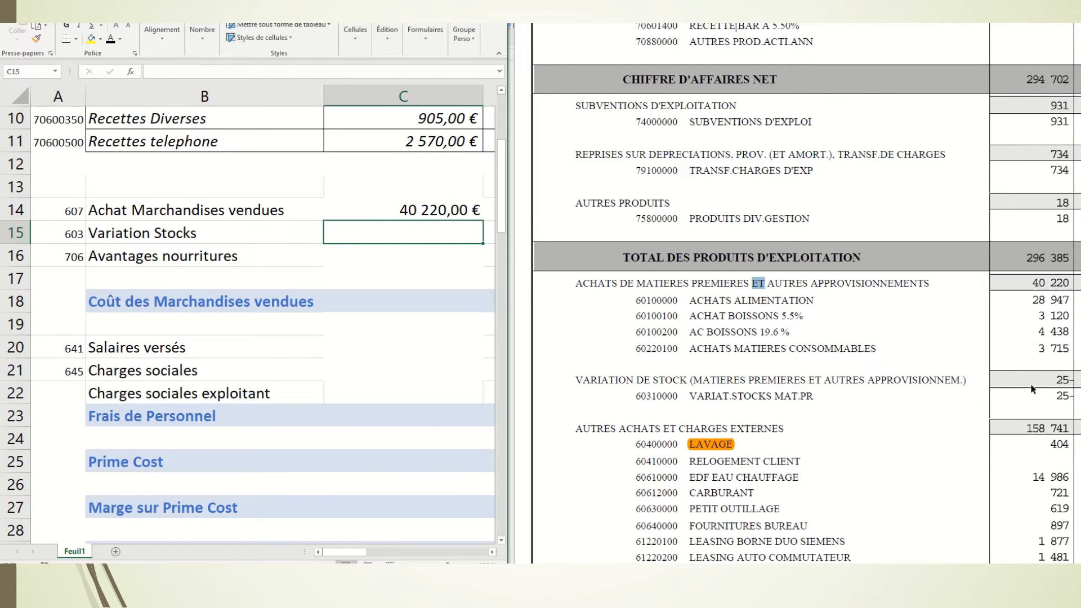
type("-25")
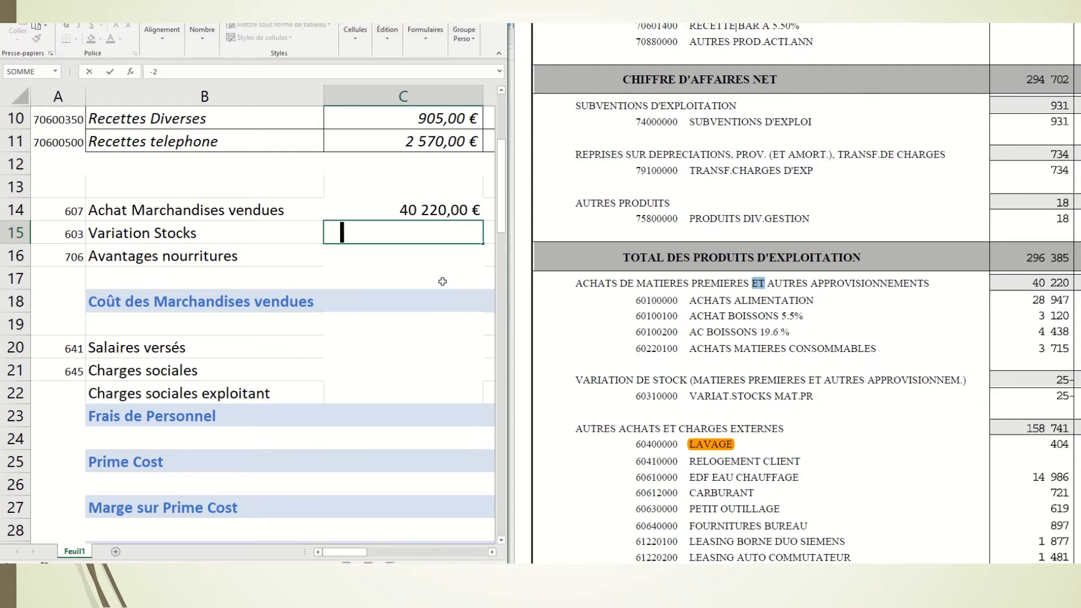
key("Return")
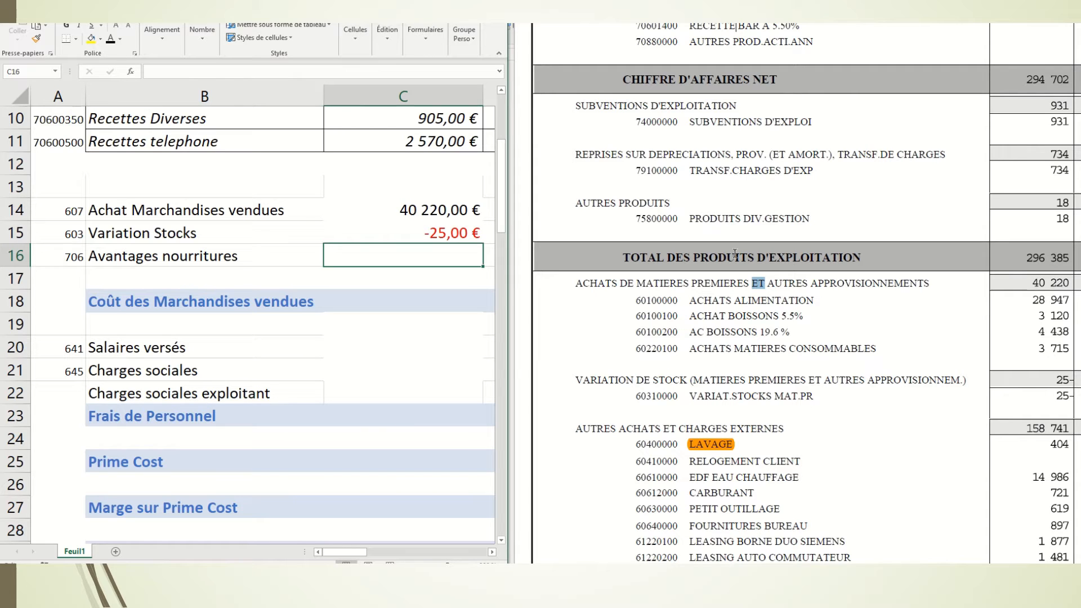
Mark the TRANSF.CHARGES D'EXP line in the income statement and select the Avantages nourritures cell C16
scroll(776, 218, "up", 1)
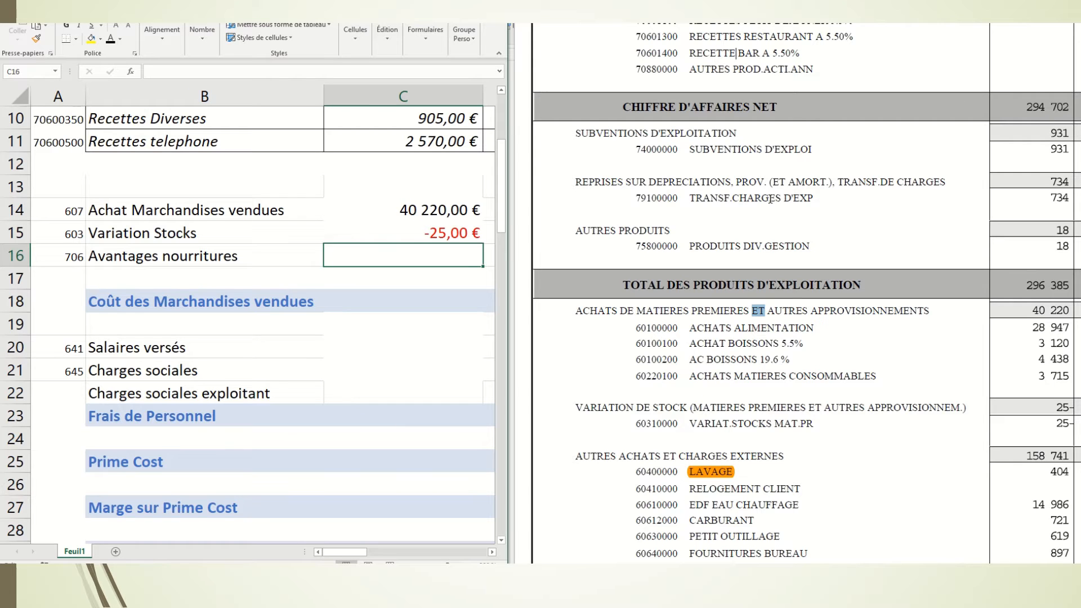
left_click_drag(691, 197, 800, 209)
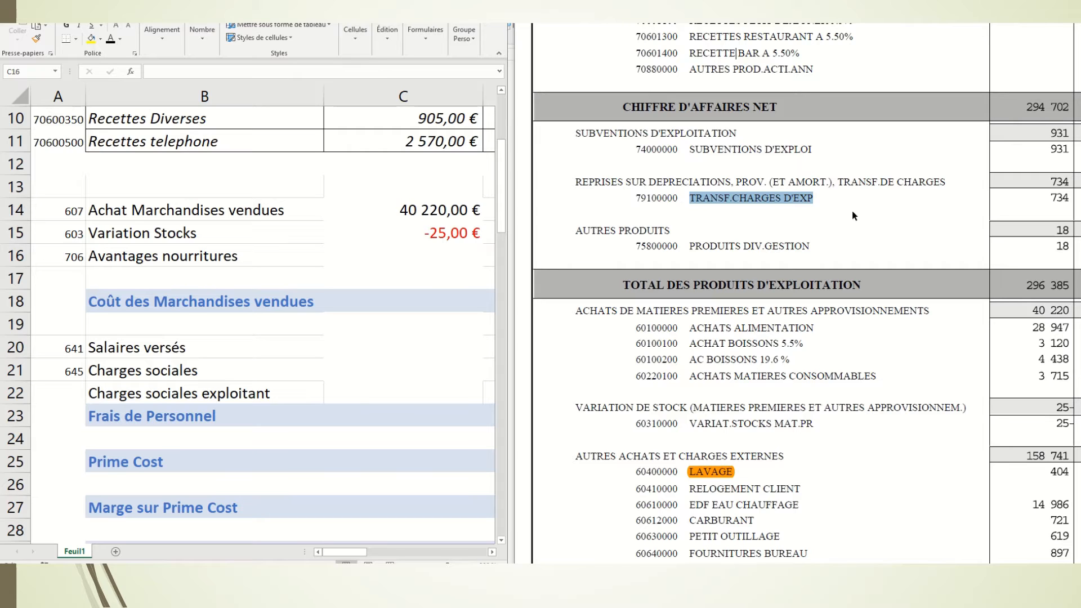
left_click(432, 253)
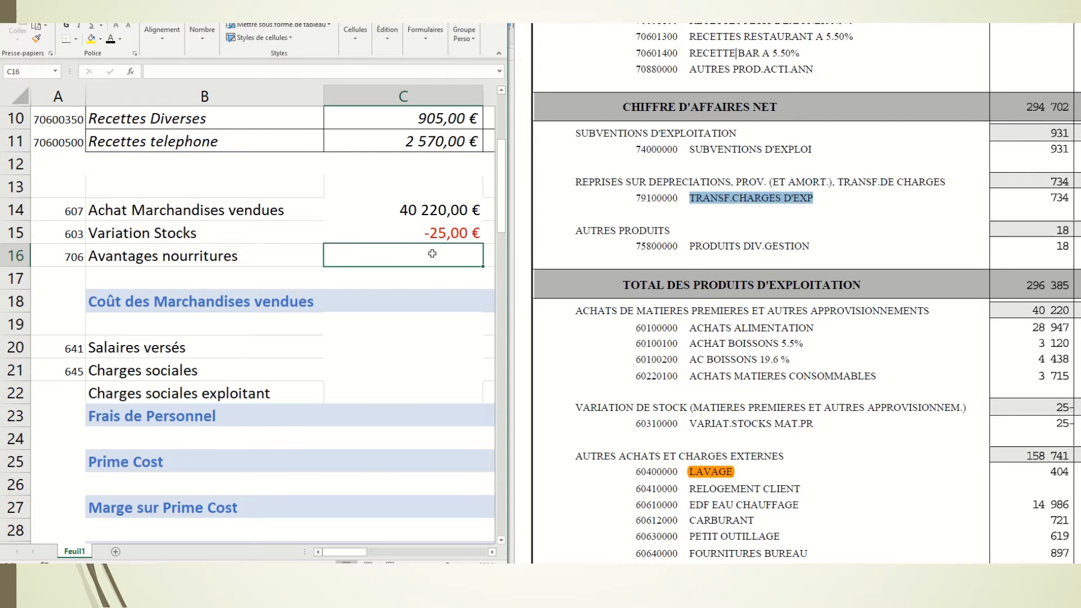
Enter -734 as the Avantages nourritures amount in cell C16
type("-7")
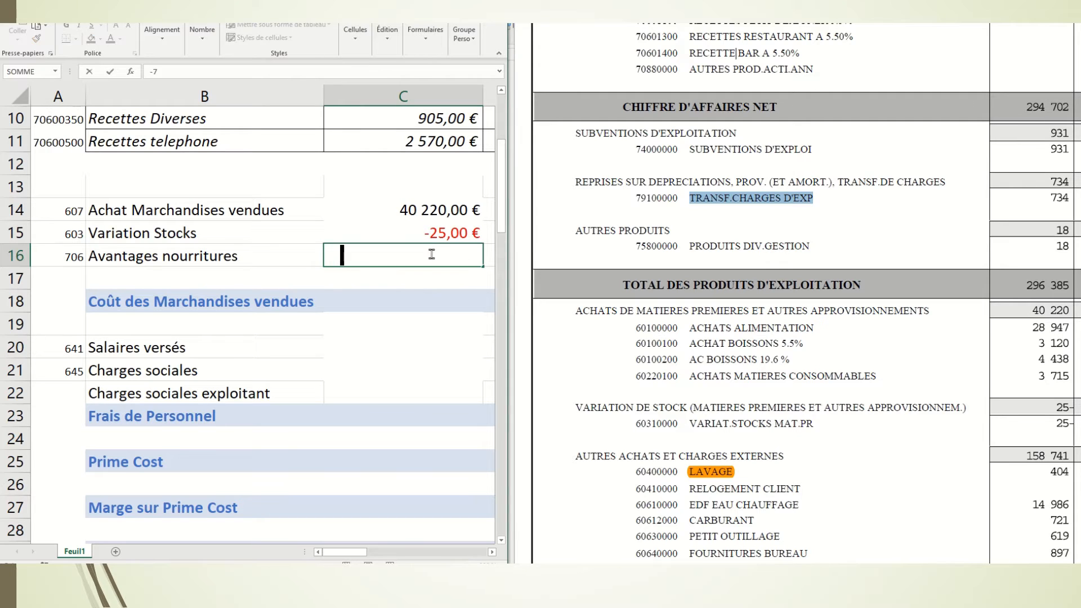
type("34")
key("Return")
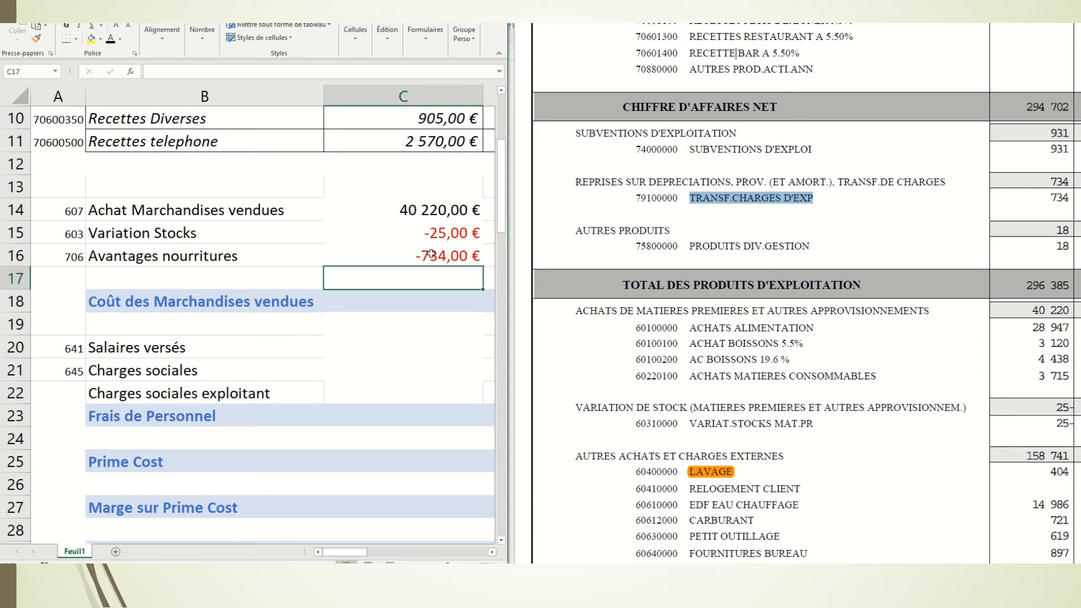
Calculate the Coût des Marchandises vendues in C18 as the sum of C14:C17
left_click(375, 303)
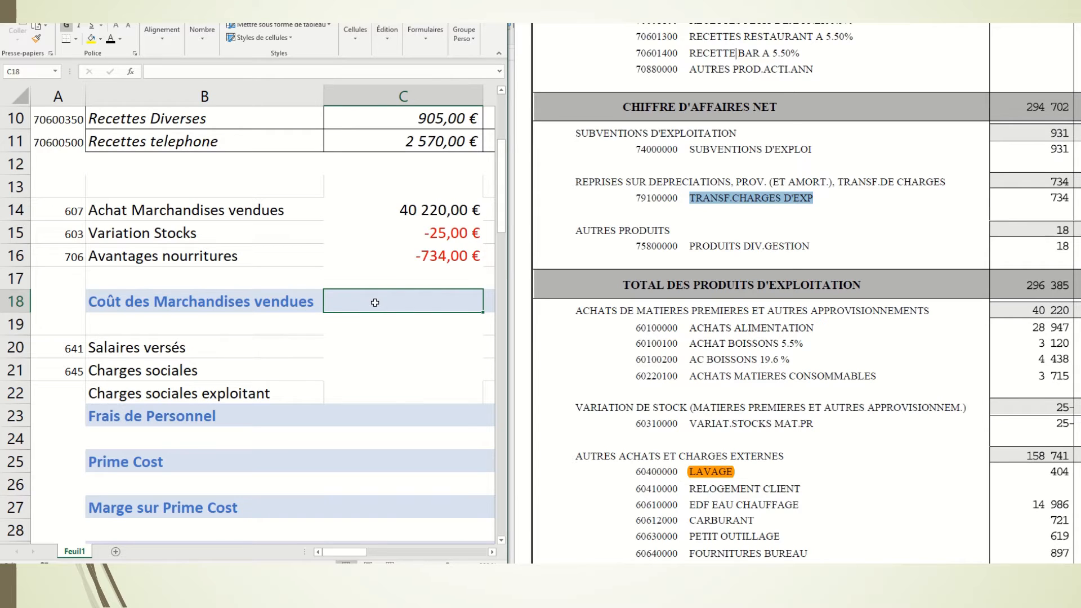
left_click(390, 5)
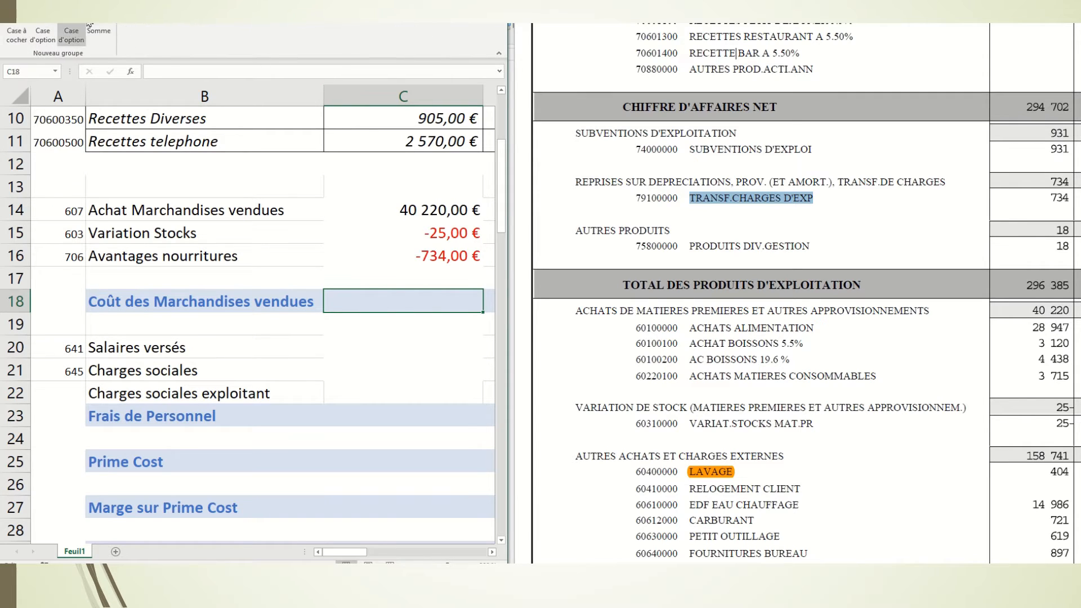
left_click(99, 35)
key("Return")
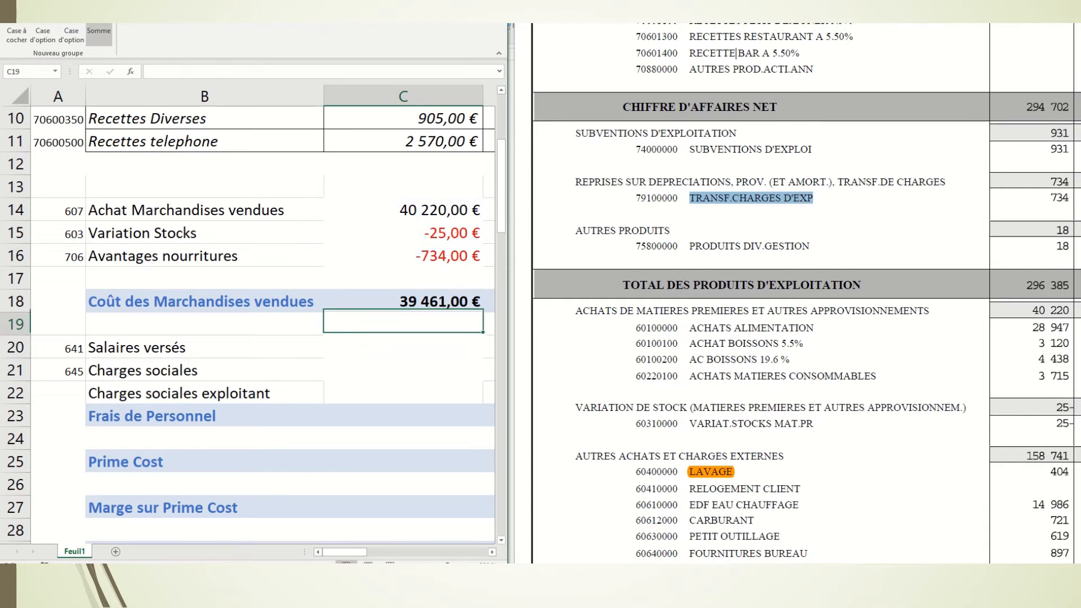
left_click(426, 301)
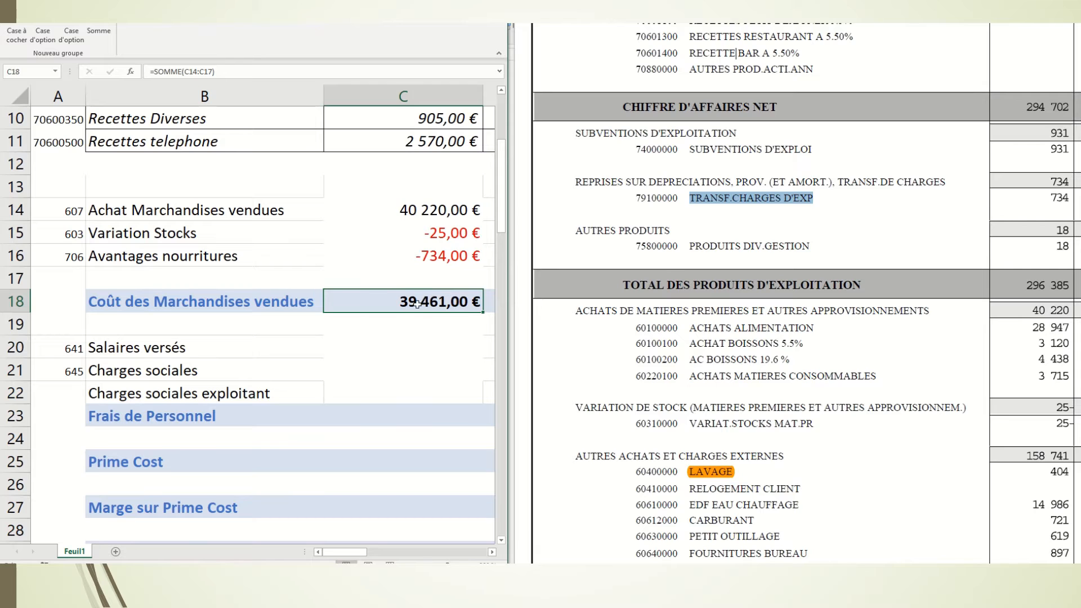
Highlight the SALAIRES ET TRAITEMENTS heading in the income statement and set the Salaires versés amount in C20 to black text
scroll(391, 329, "down", 1)
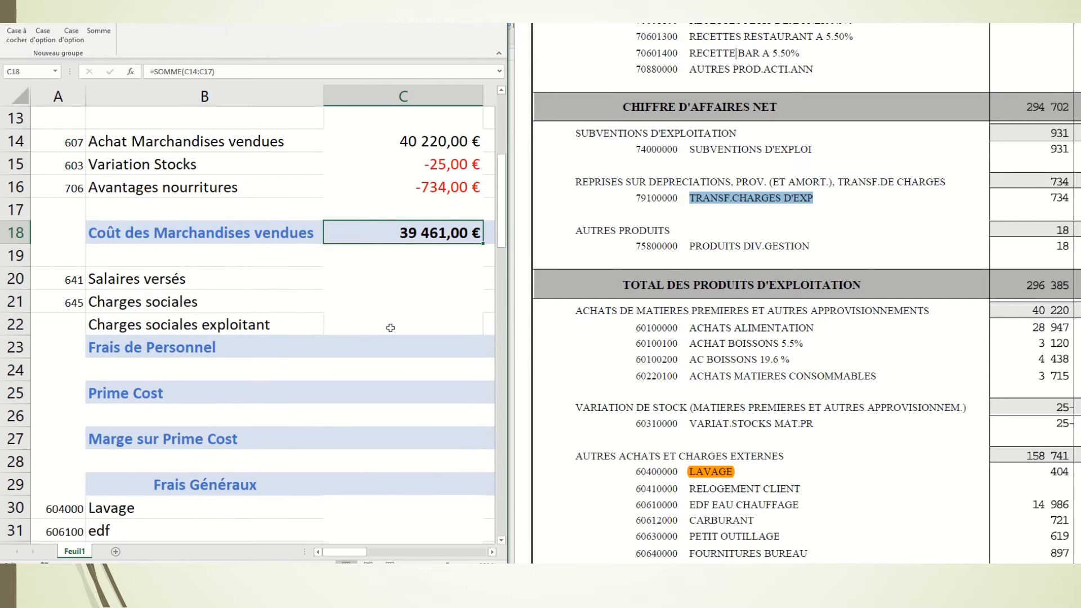
left_click(377, 277)
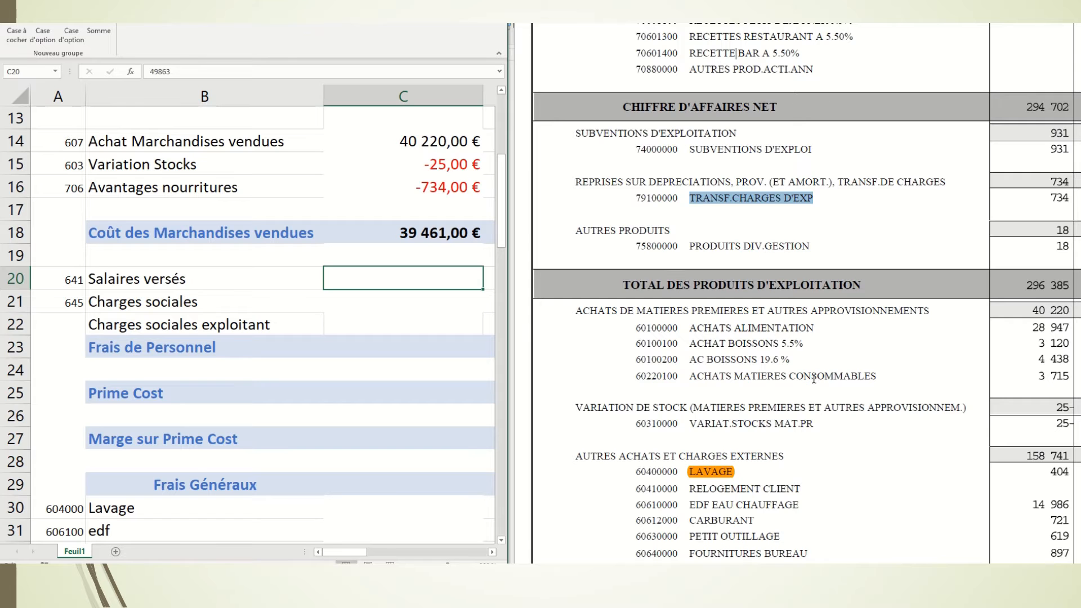
scroll(812, 382, "down", 3)
scroll(813, 382, "down", 15)
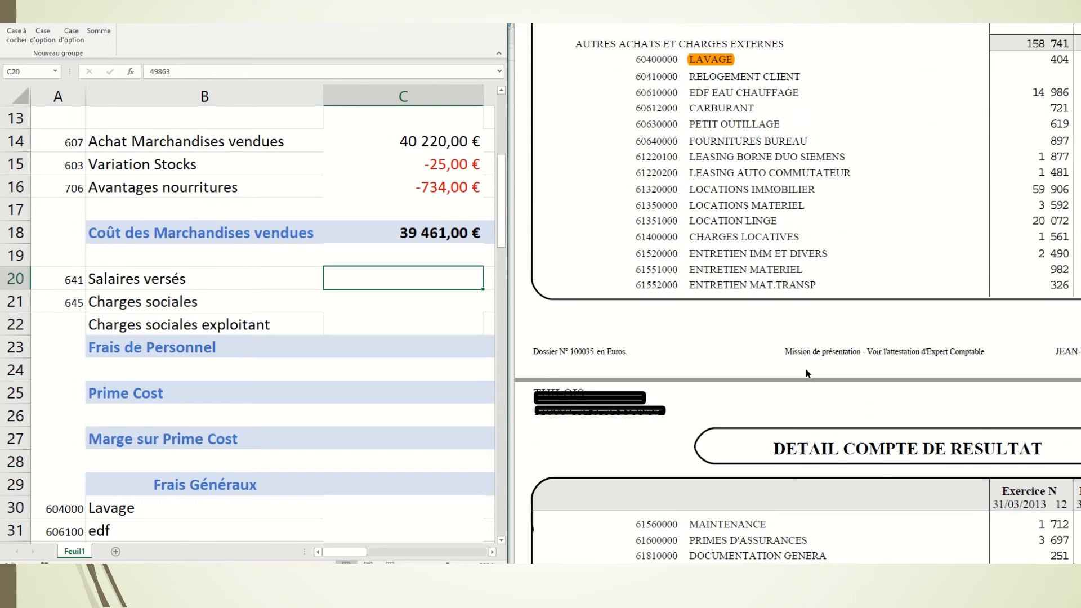
scroll(802, 368, "down", 12)
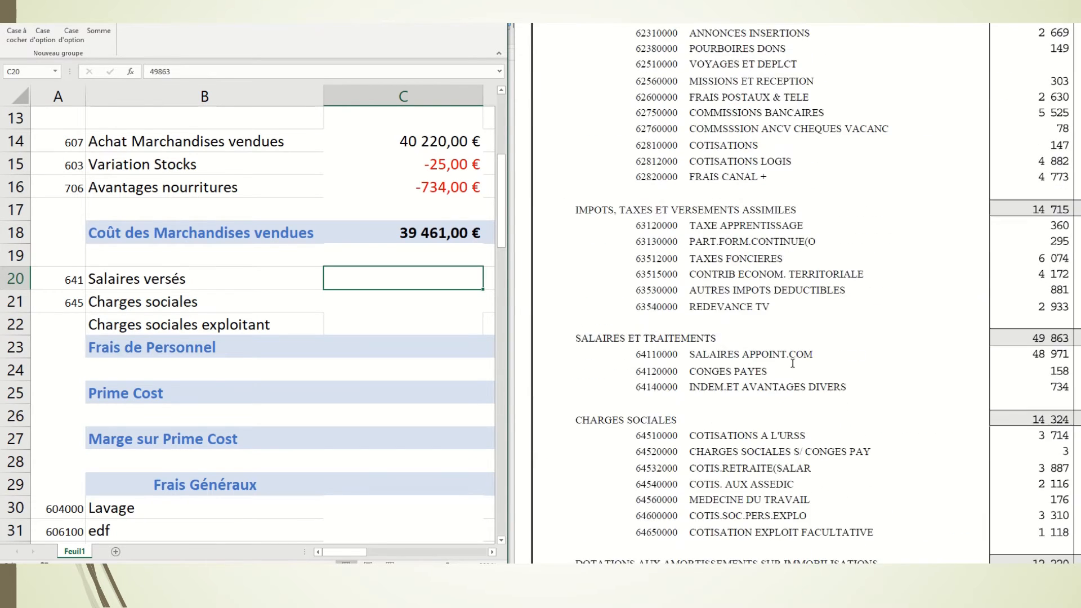
double_click(619, 283)
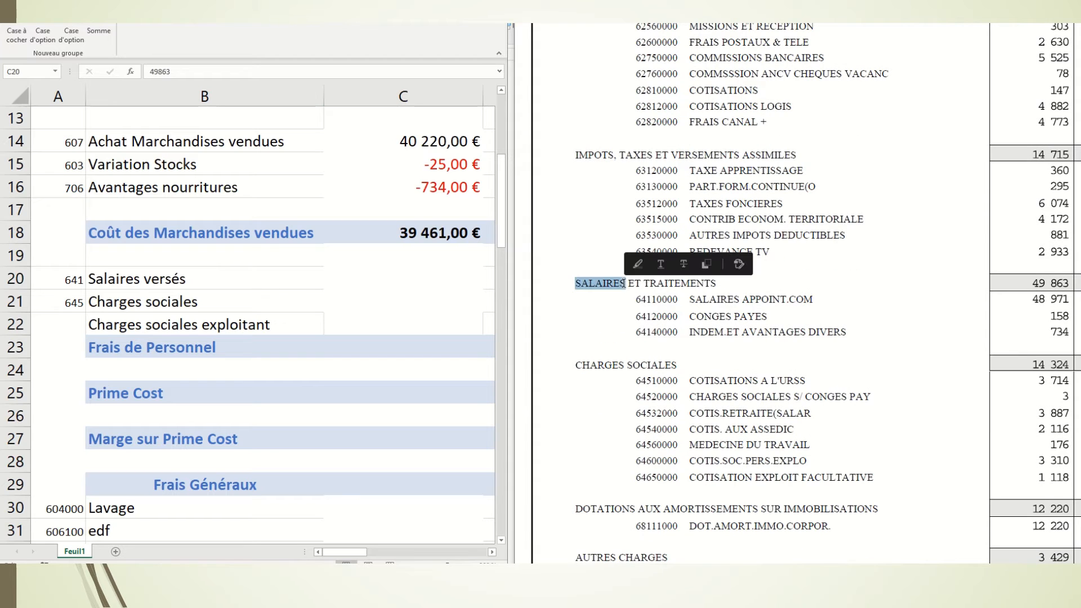
left_click(658, 286)
left_click_drag(577, 285, 714, 285)
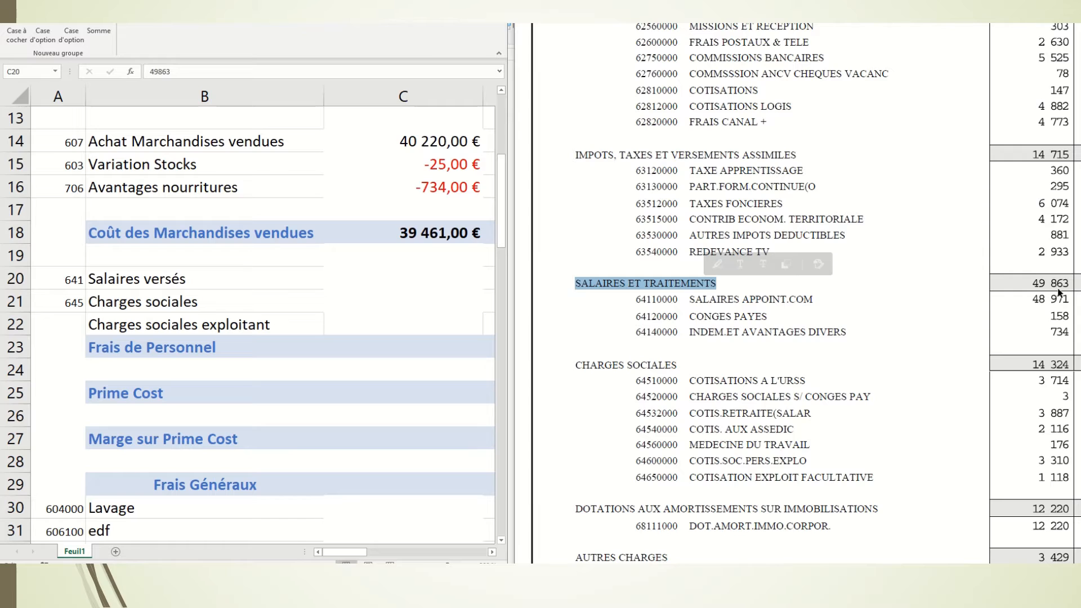
left_click(408, 273)
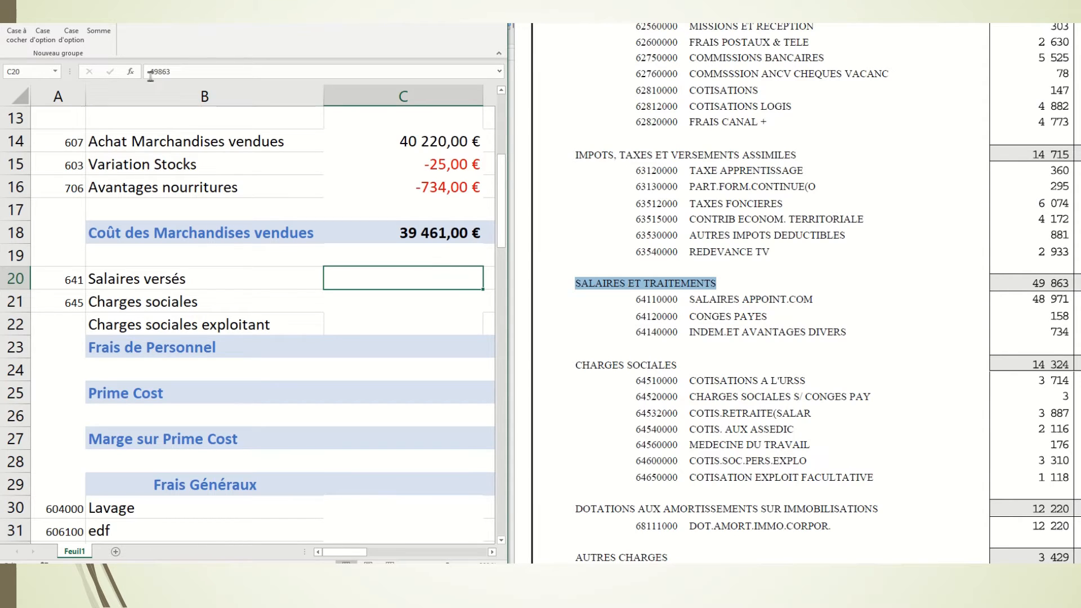
left_click(46, 5)
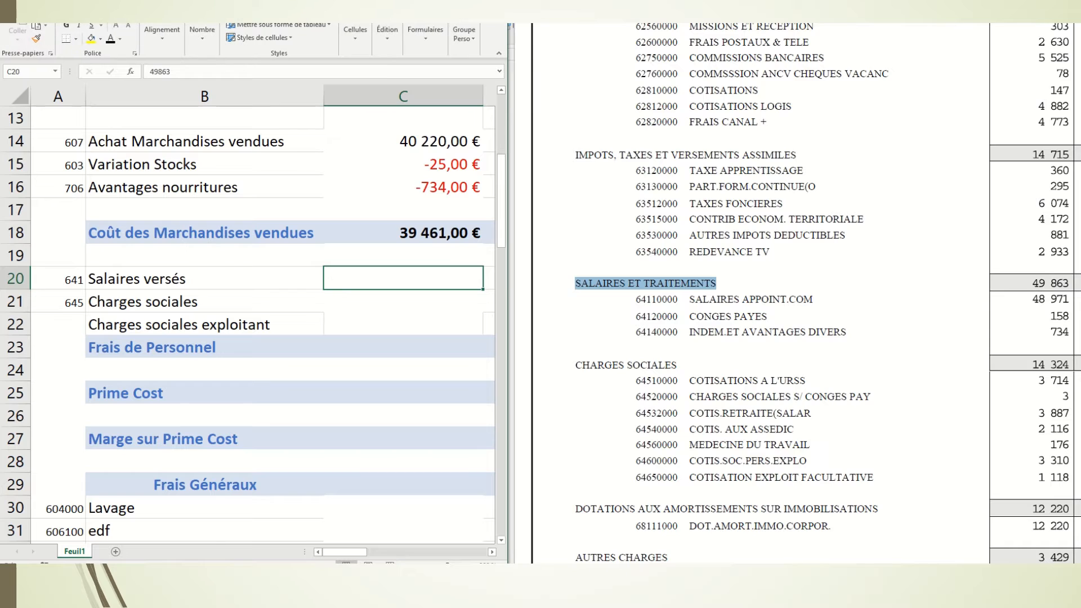
left_click(110, 39)
Highlight the CHARGES SOCIALES heading in the income statement and set the Charges sociales amount in C21 to black text
left_click(400, 303)
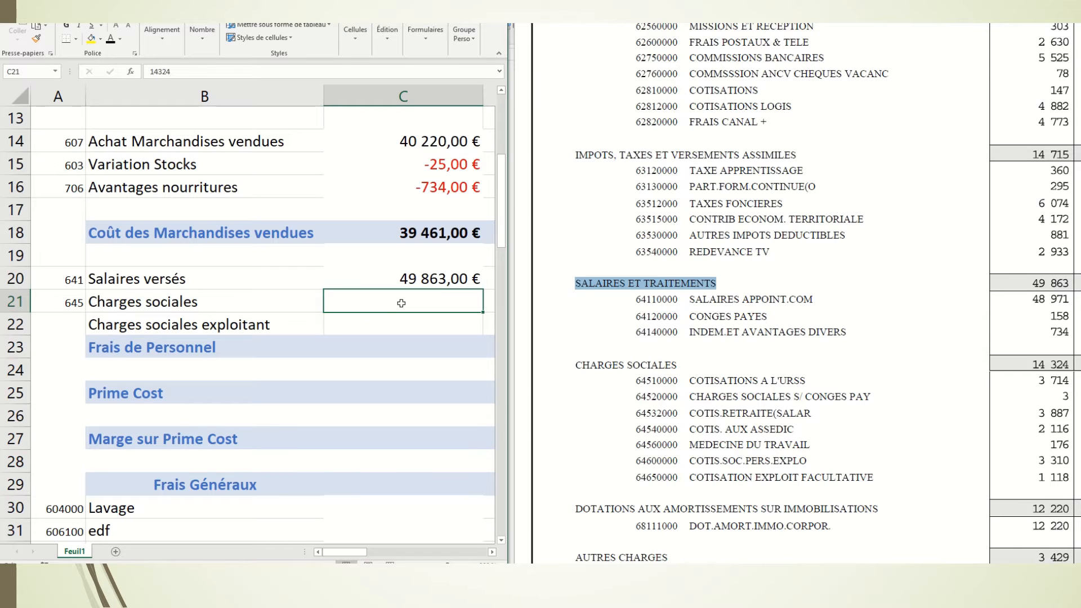
triple_click(639, 365)
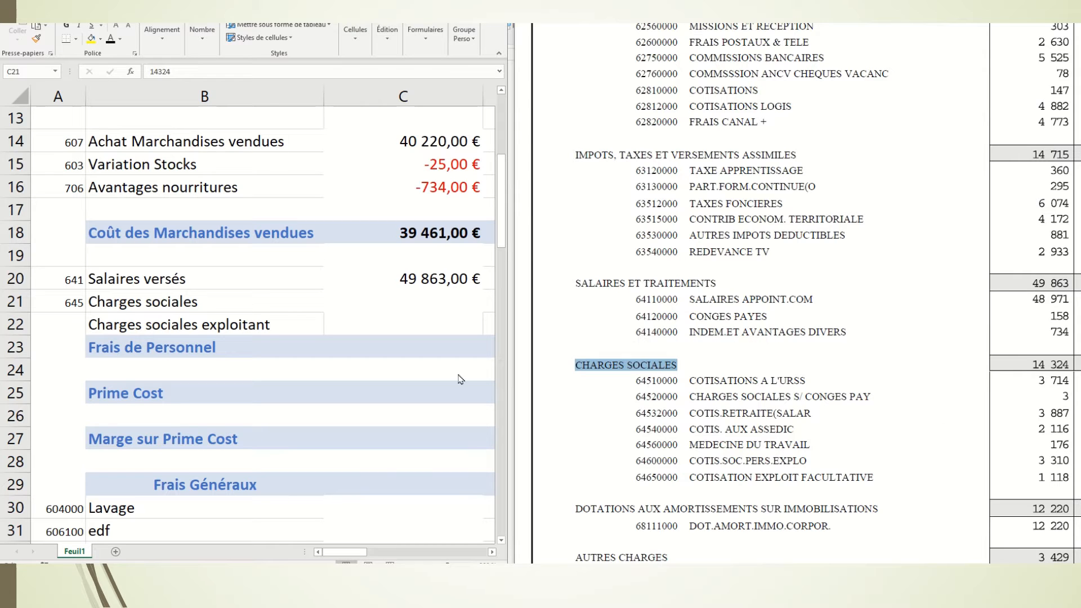
left_click(423, 303)
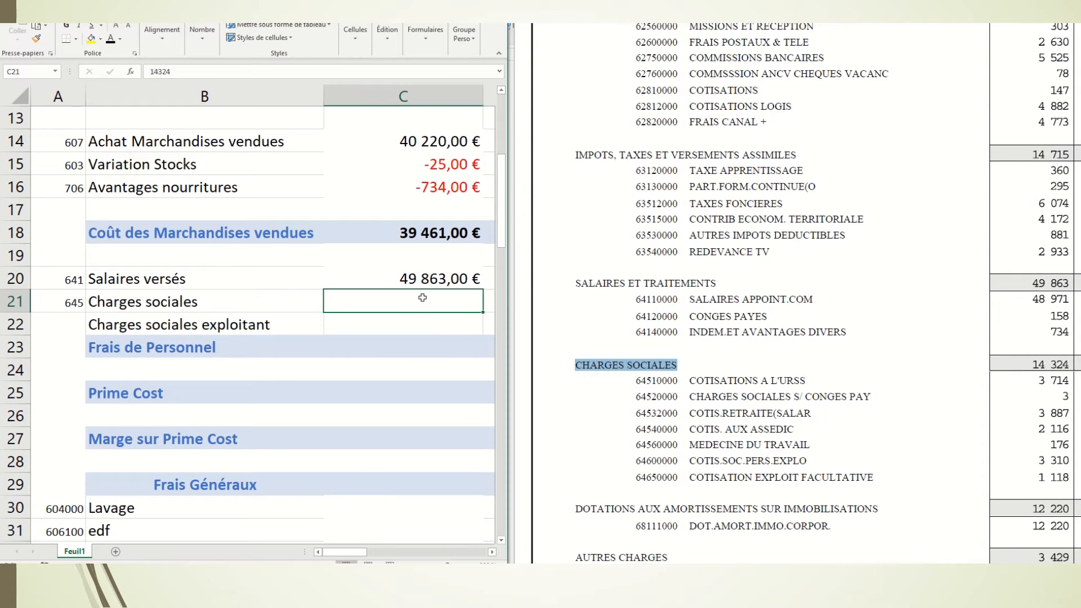
left_click(111, 40)
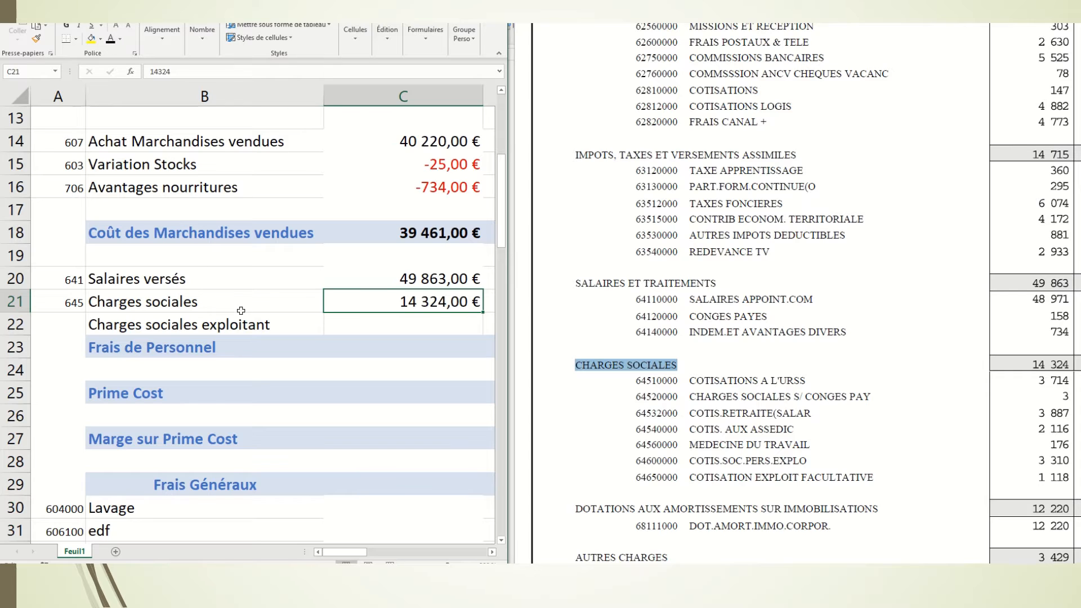
Calculate Frais de Personnel in C23 as the sum of C20:C22 and set its text colour to black
left_click(370, 323)
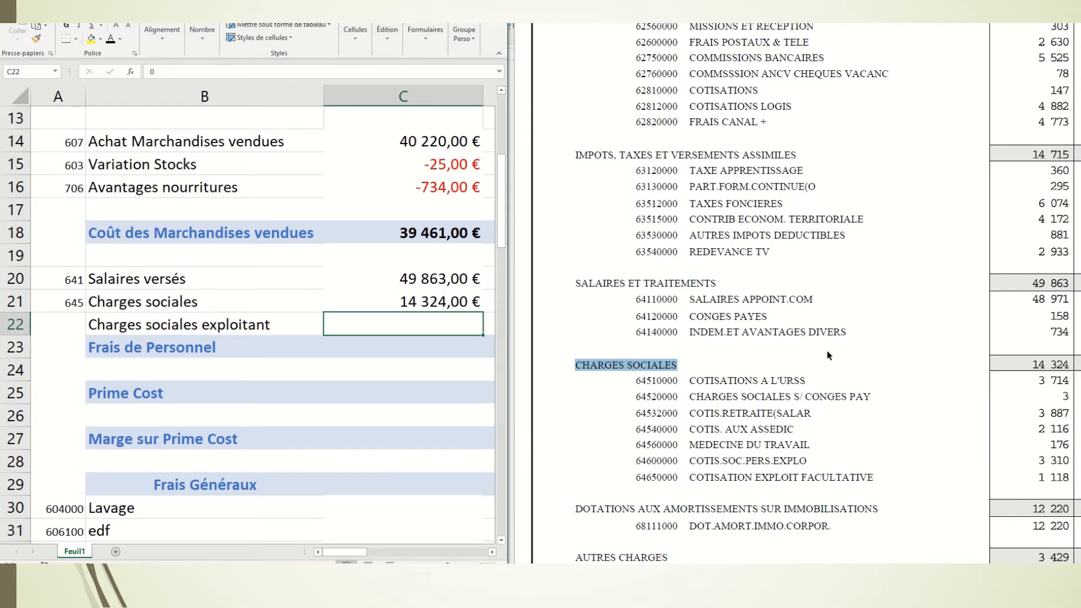
scroll(827, 350, "down", 1)
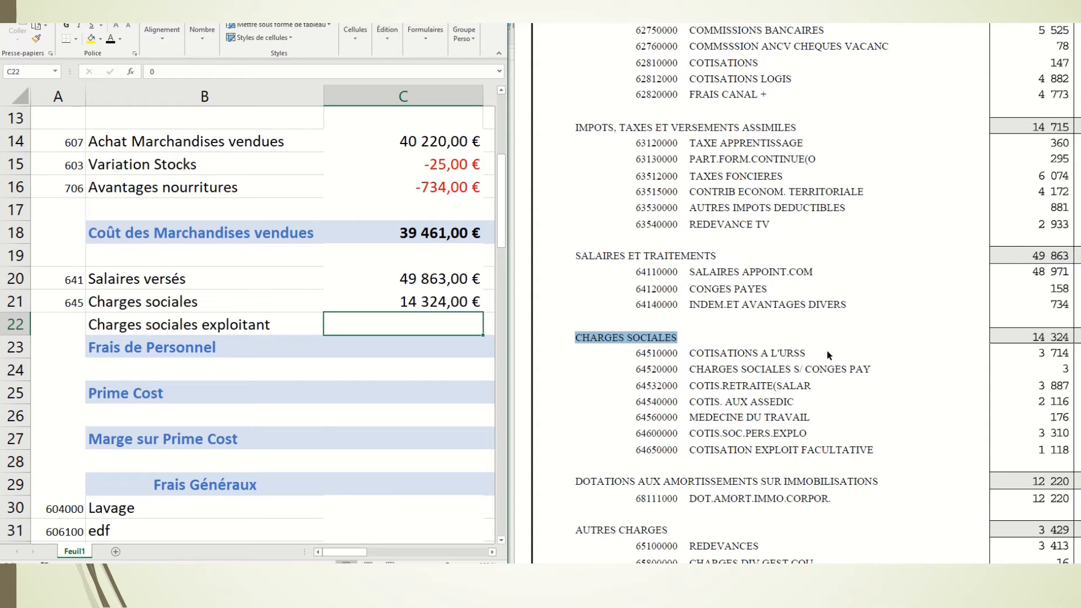
left_click(424, 345)
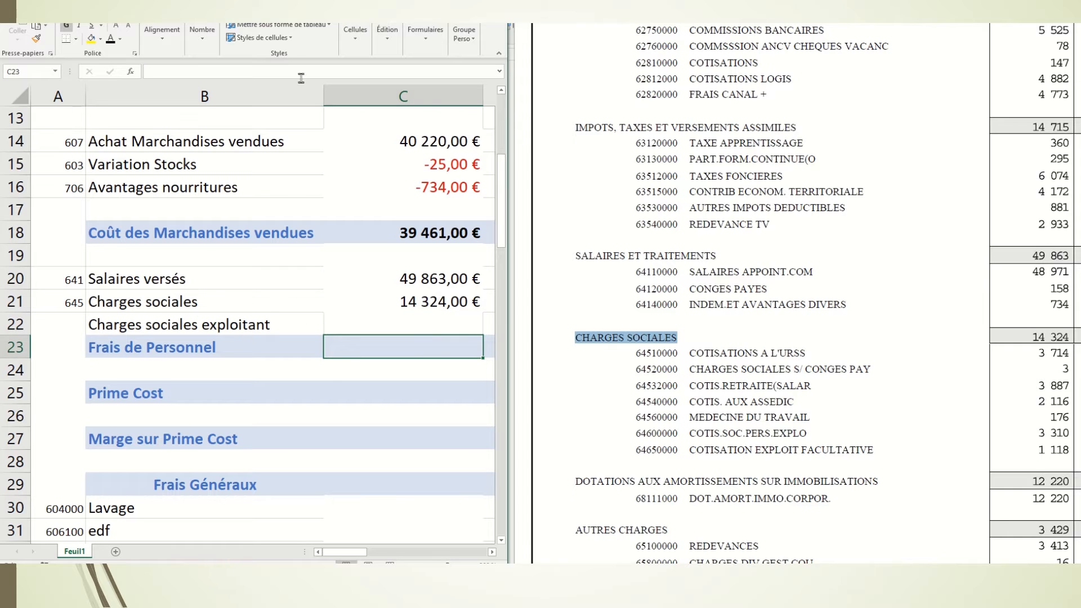
left_click(366, 7)
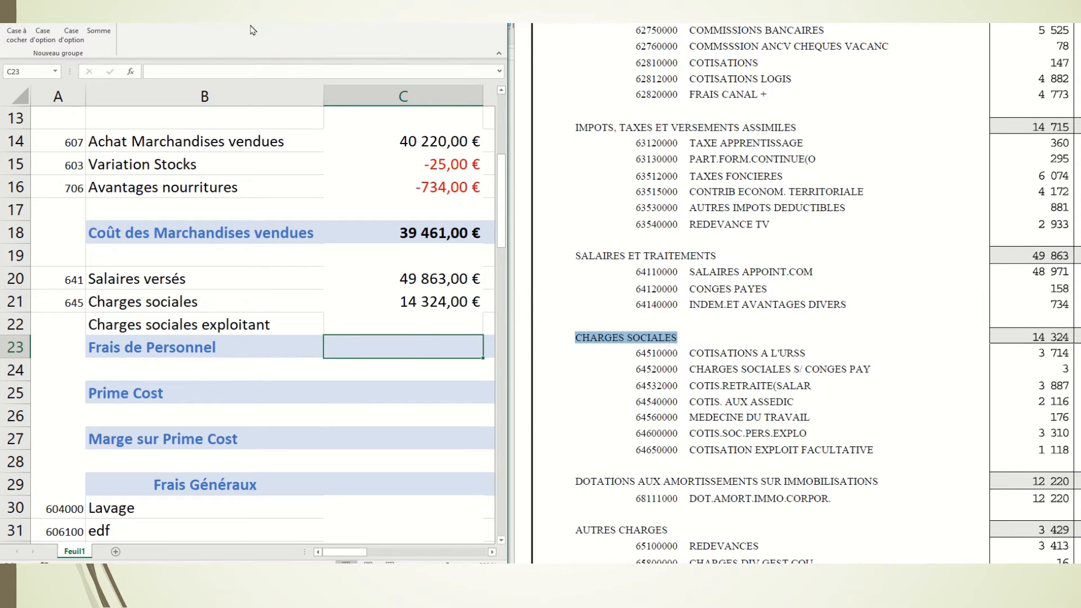
left_click(102, 25)
key("Return")
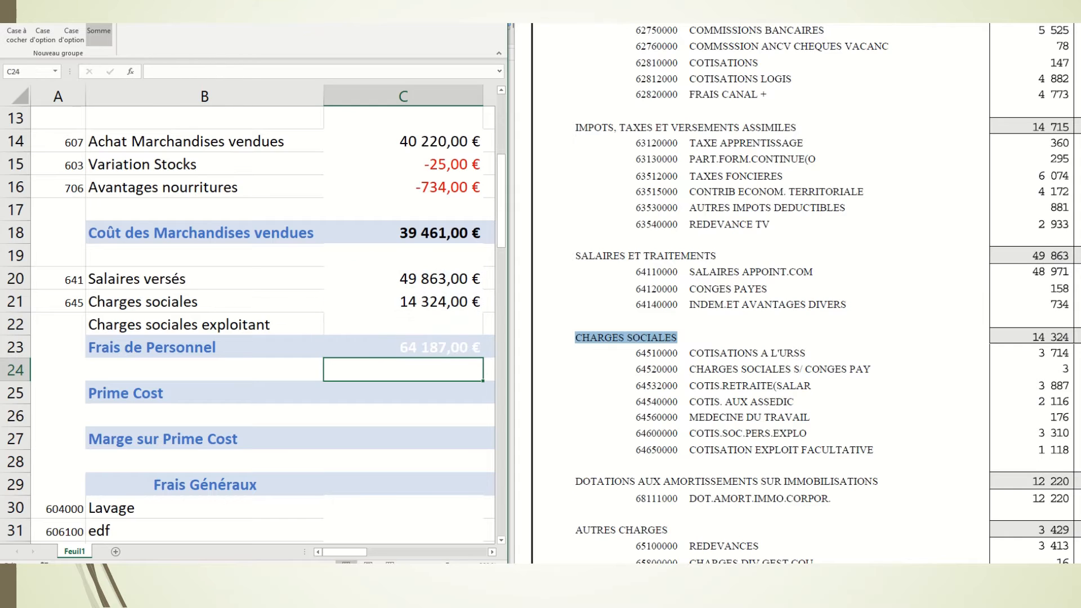
left_click(391, 352)
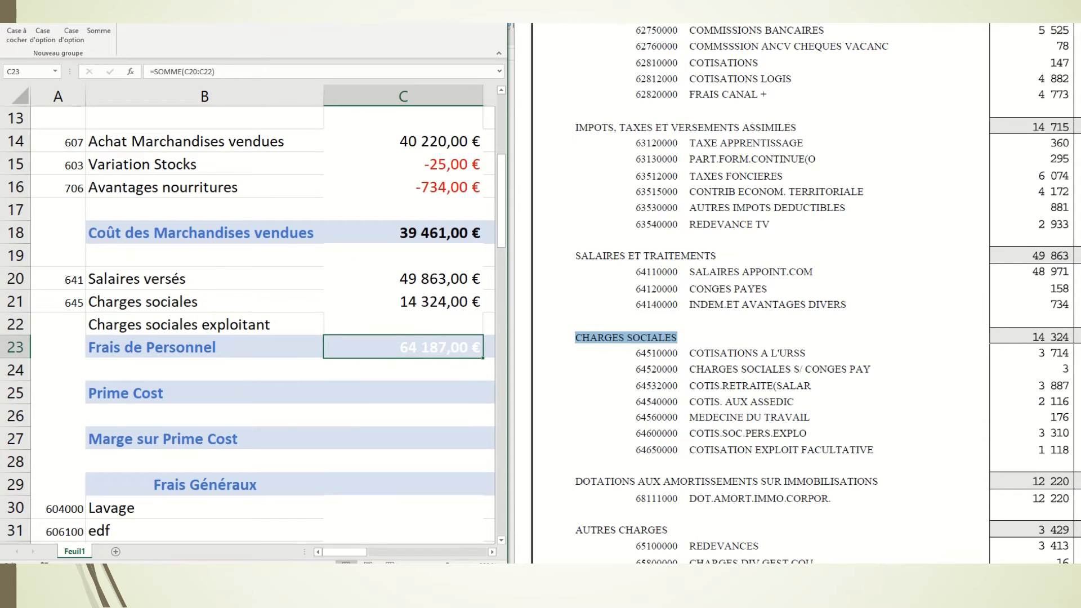
left_click(45, 7)
left_click(110, 38)
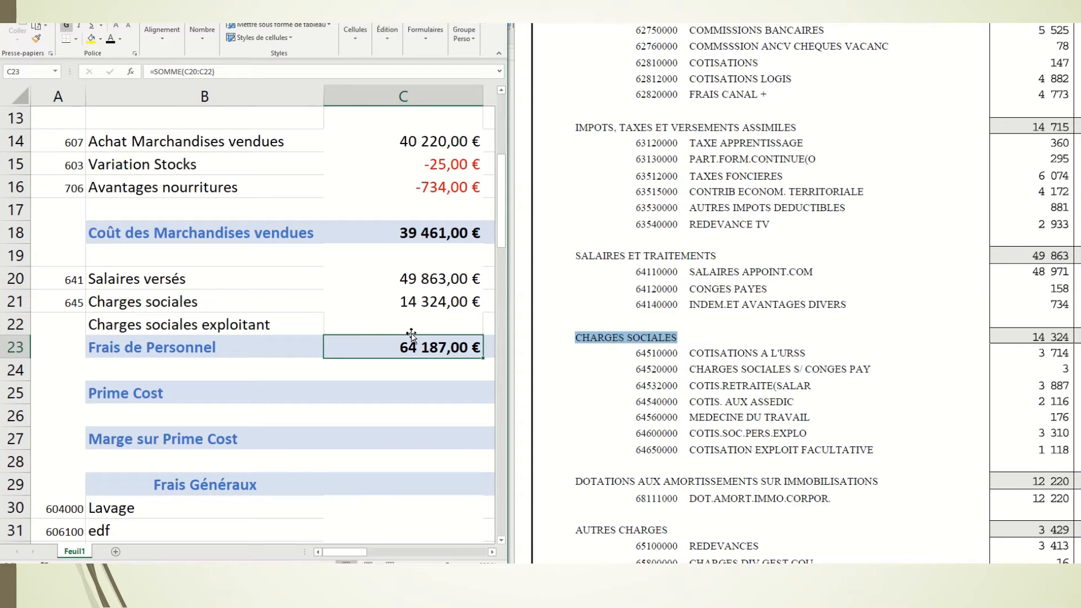
Calculate the Prime Cost in C25 with =C18+C23 and set its text colour to black
left_click(432, 386)
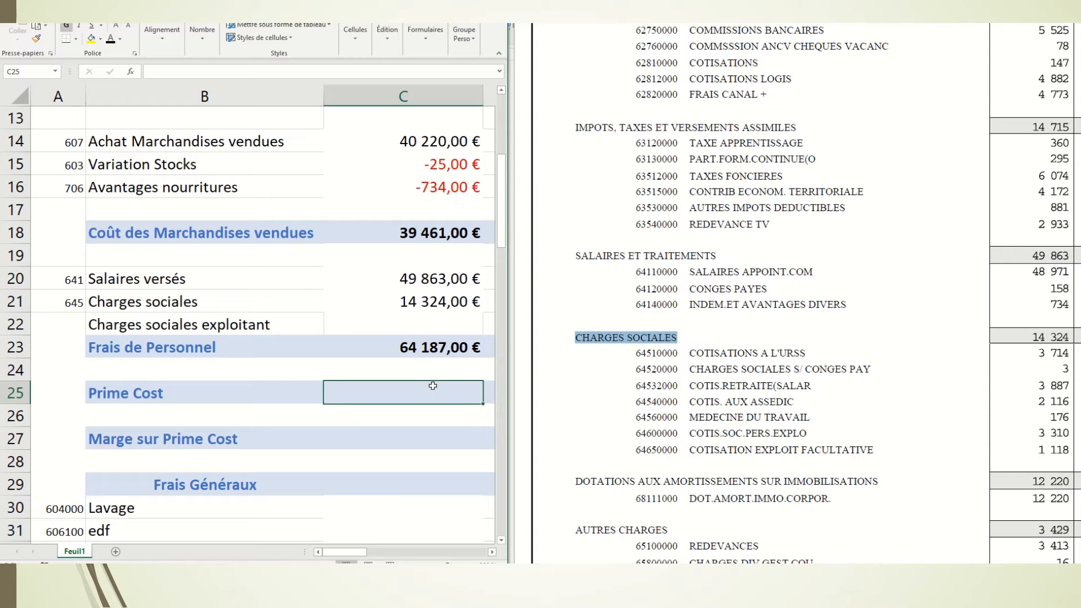
type("=")
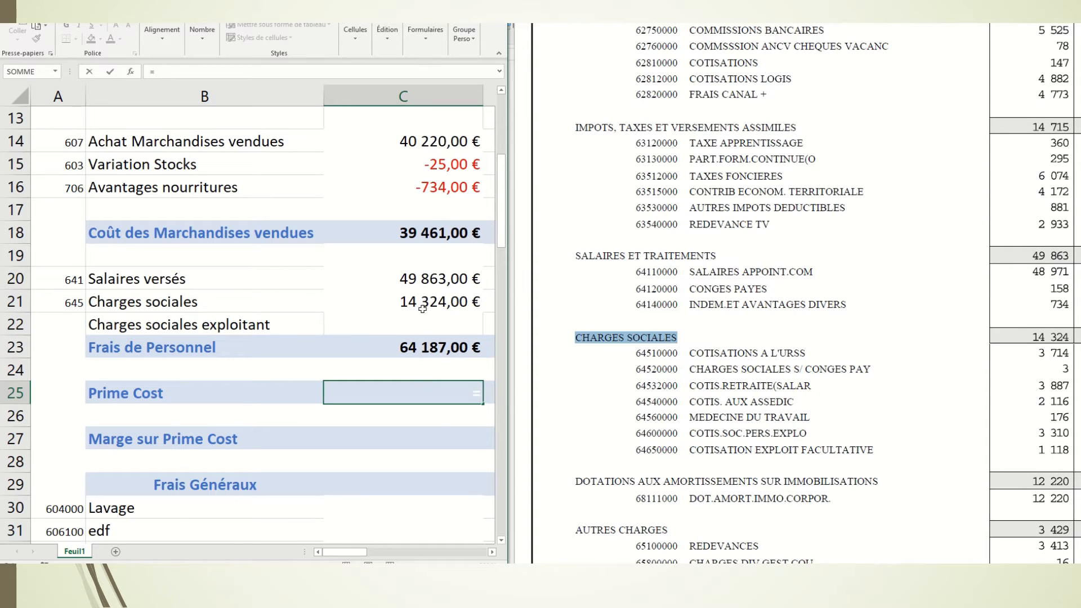
left_click(432, 232)
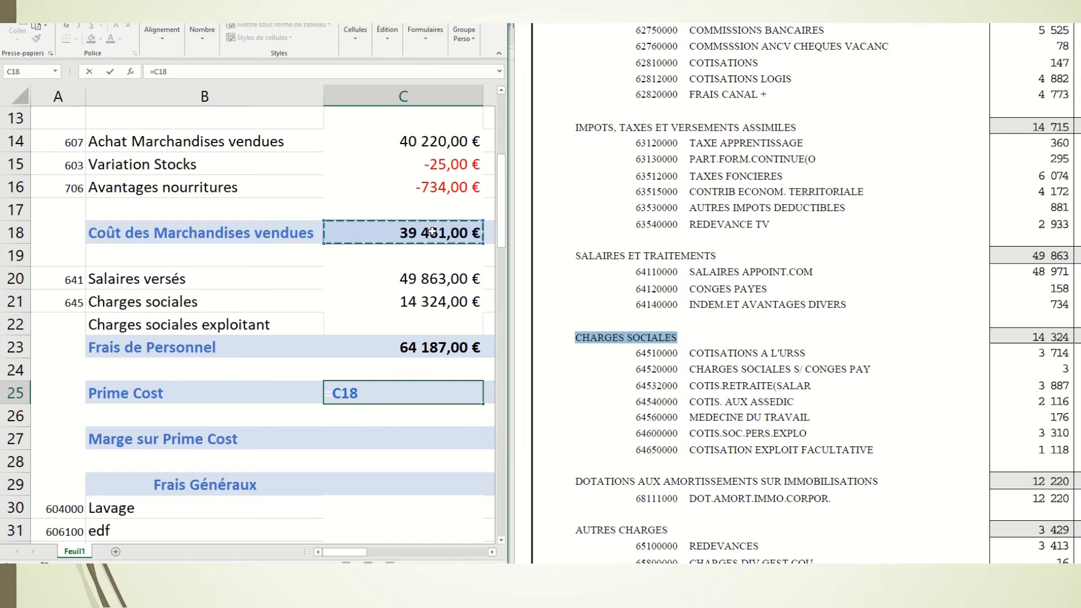
type("+")
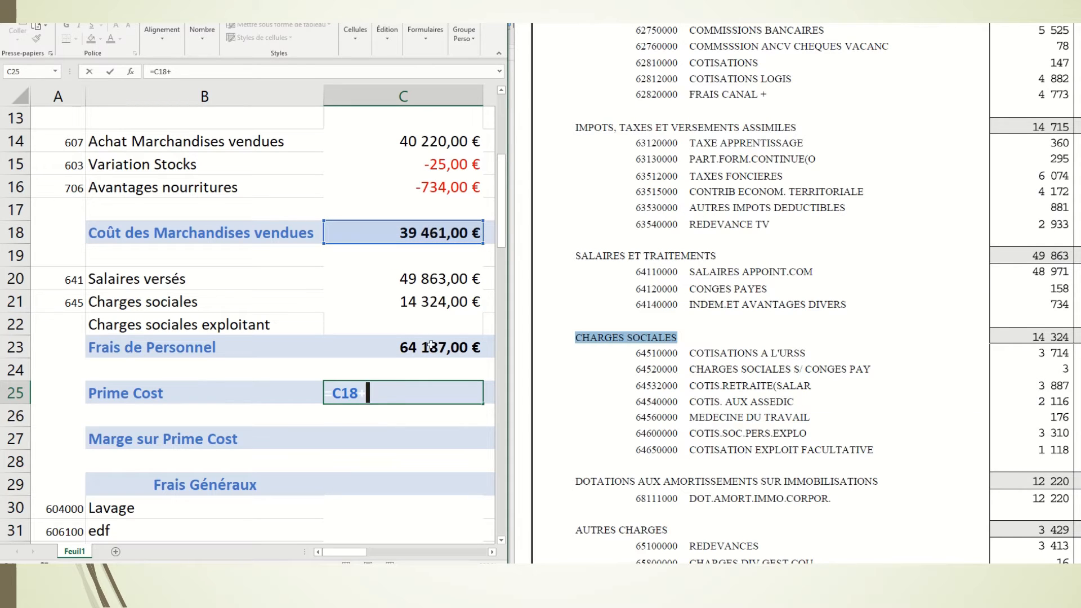
left_click(431, 345)
key("Return")
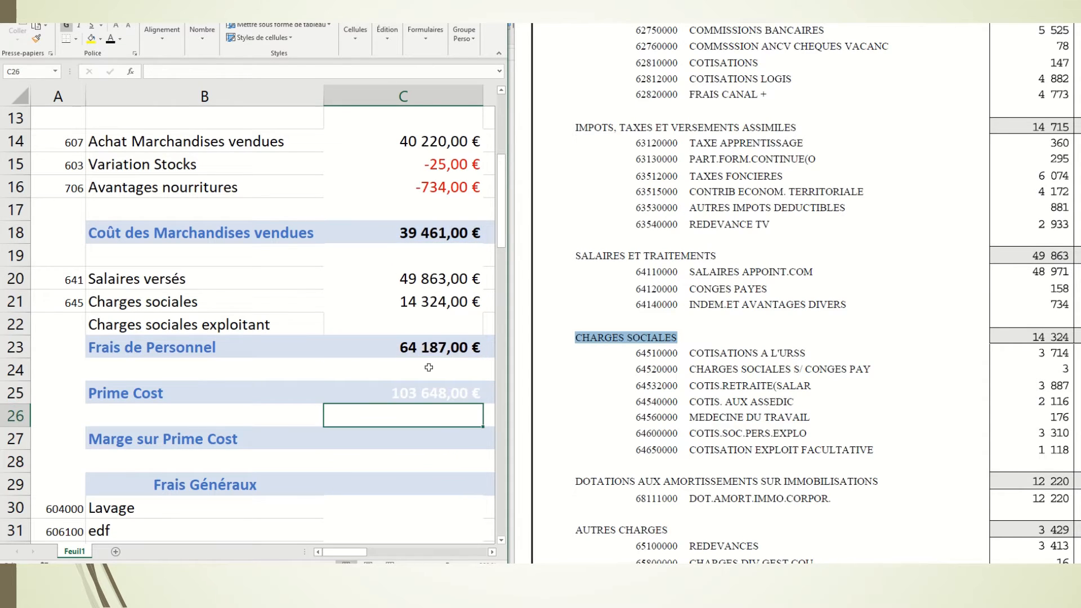
left_click(410, 398)
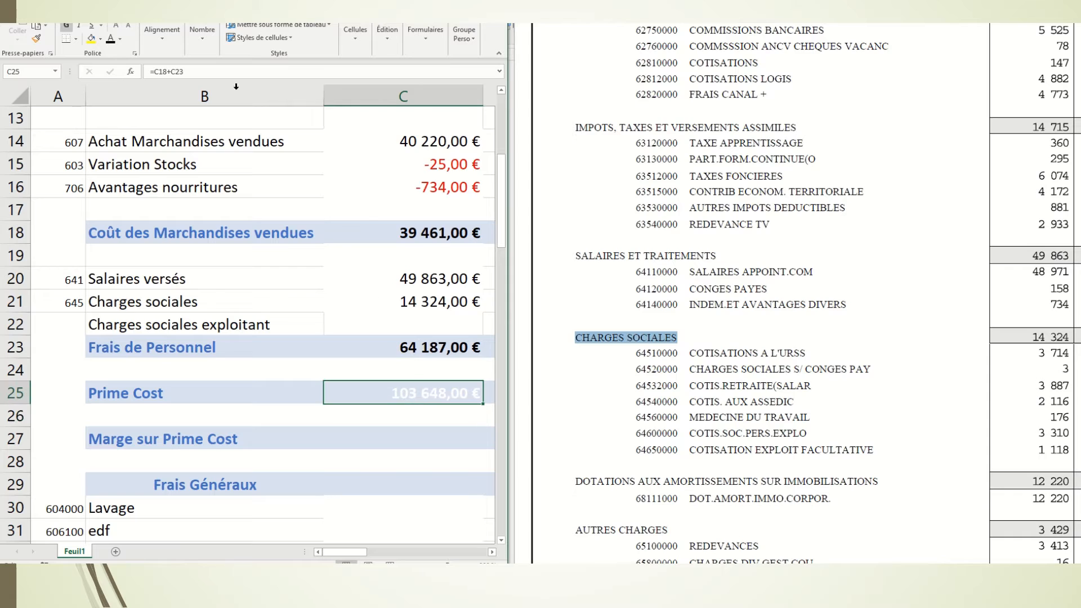
left_click(110, 43)
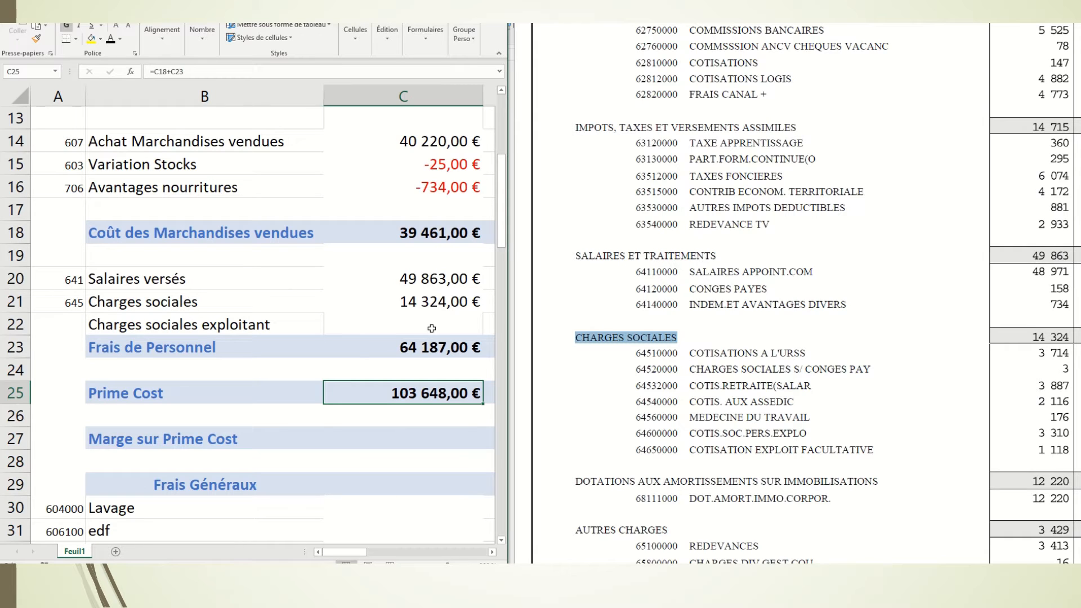
Calculate Marge sur Prime Cost in C27 with =C3-C25 and set its text colour to black
left_click(426, 438)
type("=")
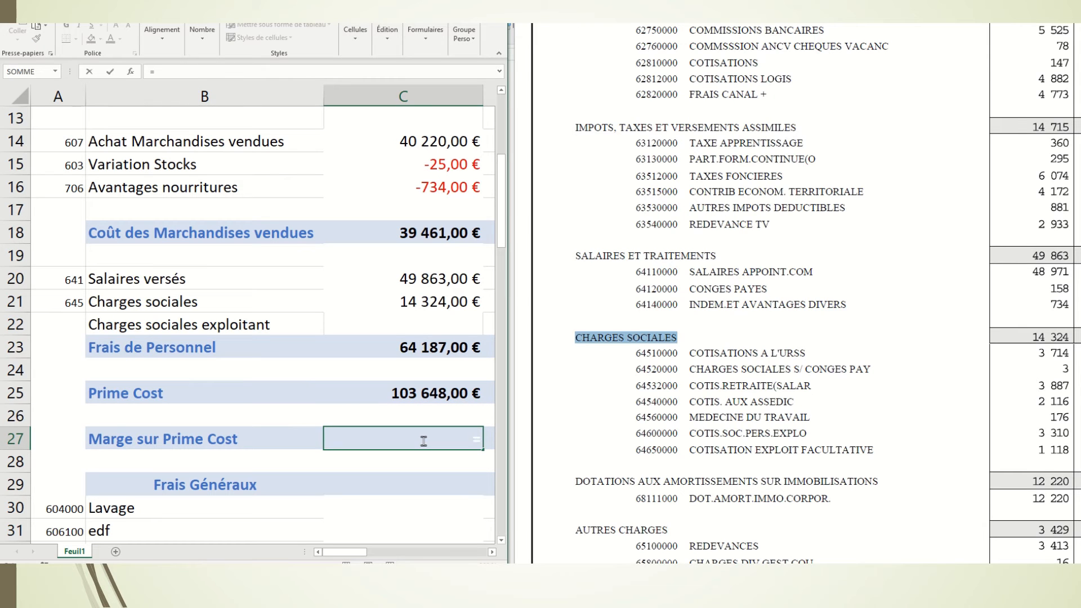
scroll(424, 441, "up", 4)
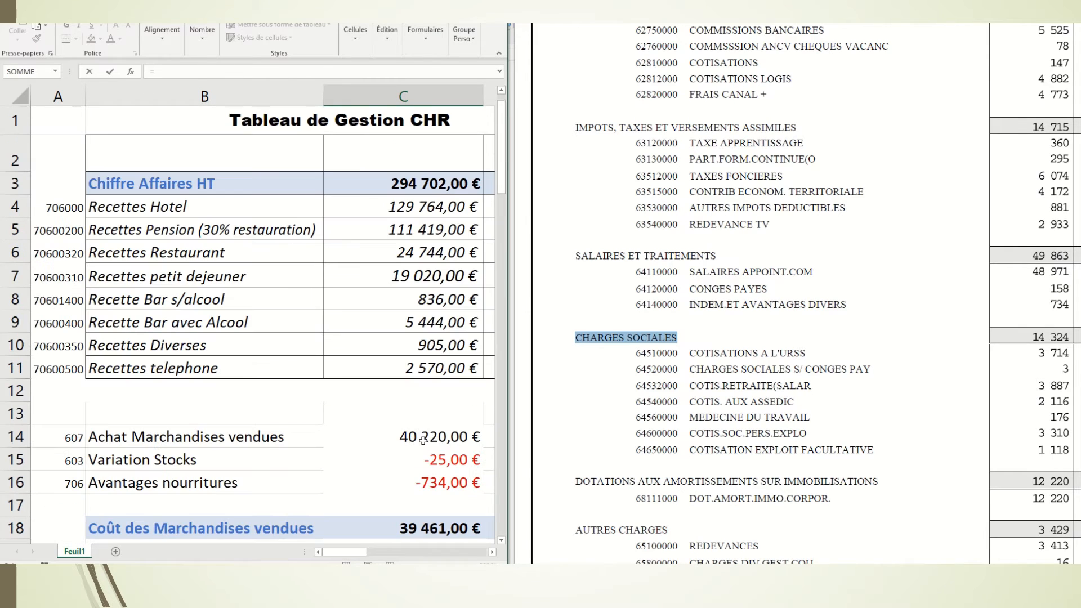
left_click(429, 185)
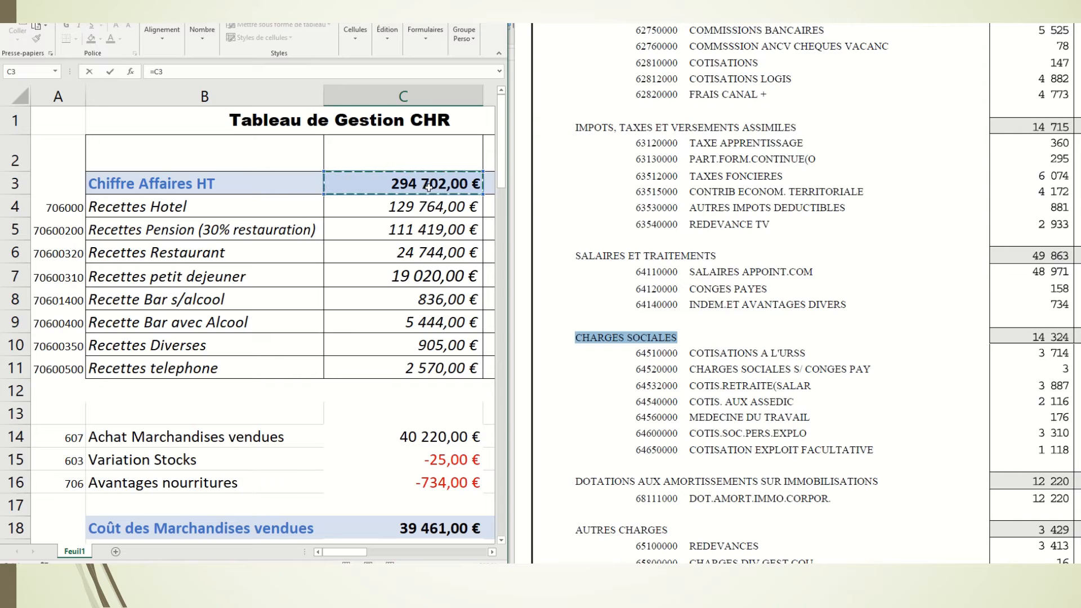
type("-")
scroll(429, 186, "down", 5)
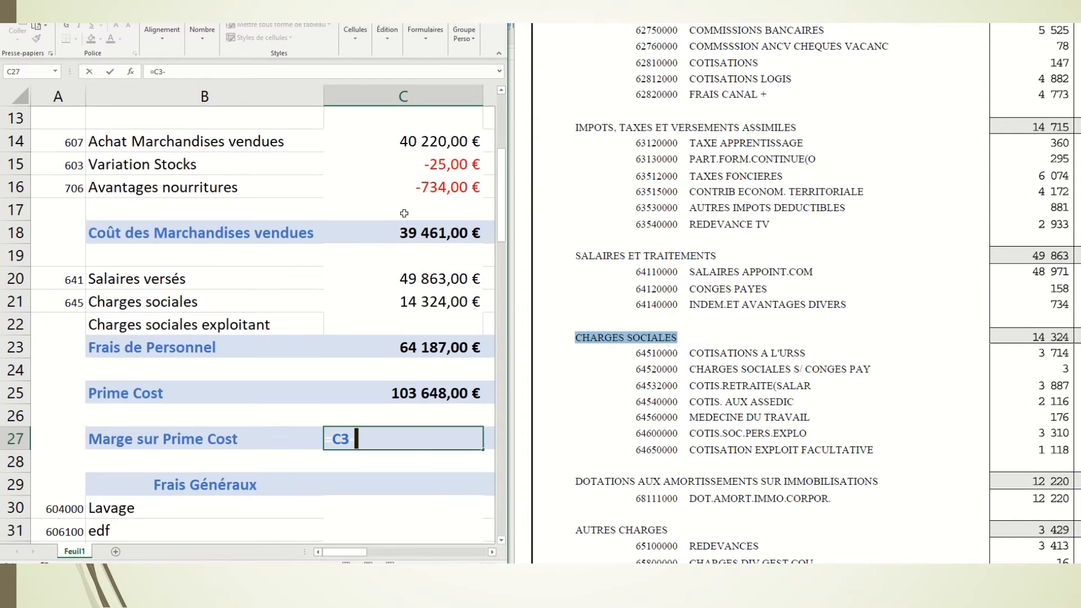
left_click(401, 324)
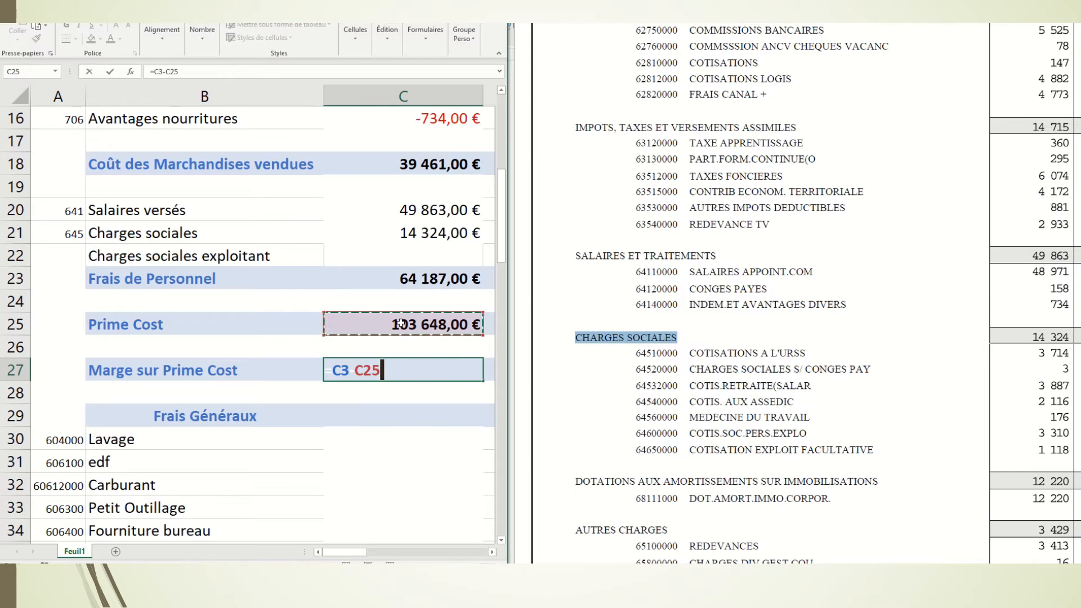
key("Return")
left_click(403, 374)
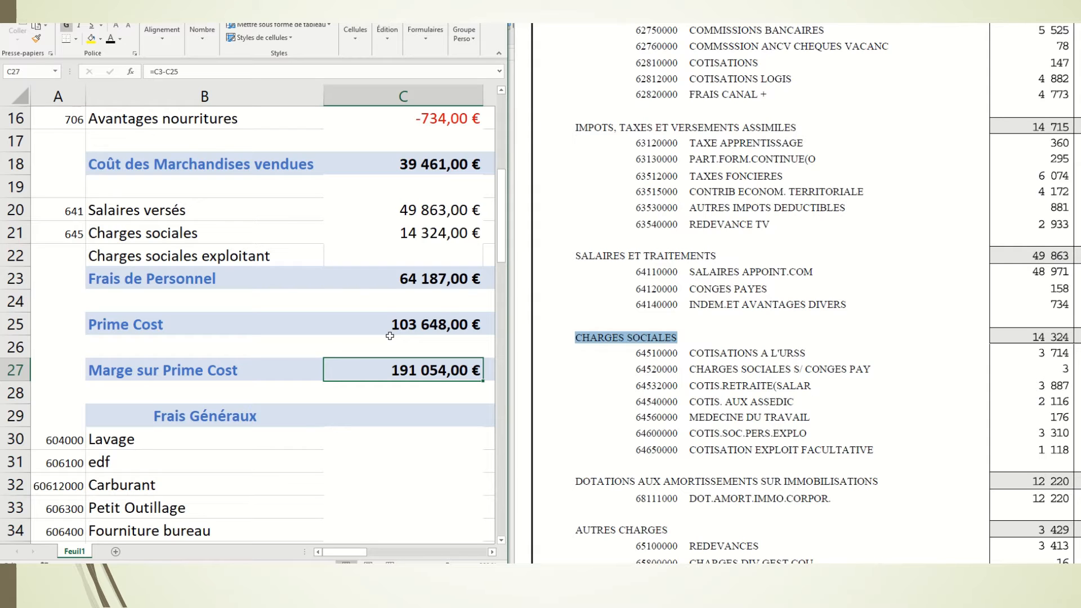
Find the AUTRES ACHATS ET CHARGES EXTERNES section in the income statement and highlight its heading
scroll(389, 336, "down", 2)
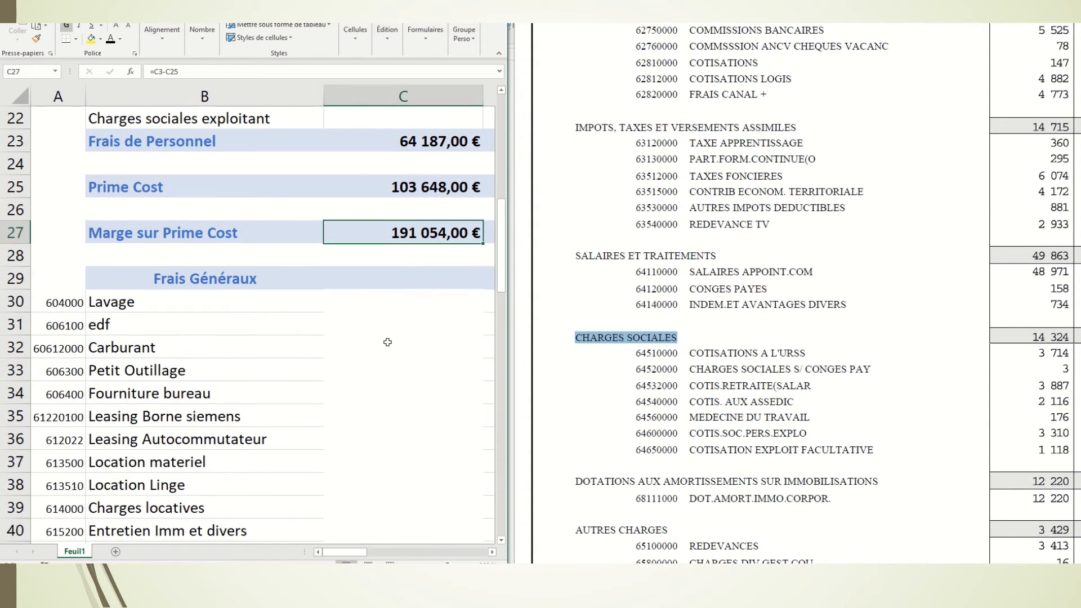
left_click(406, 304)
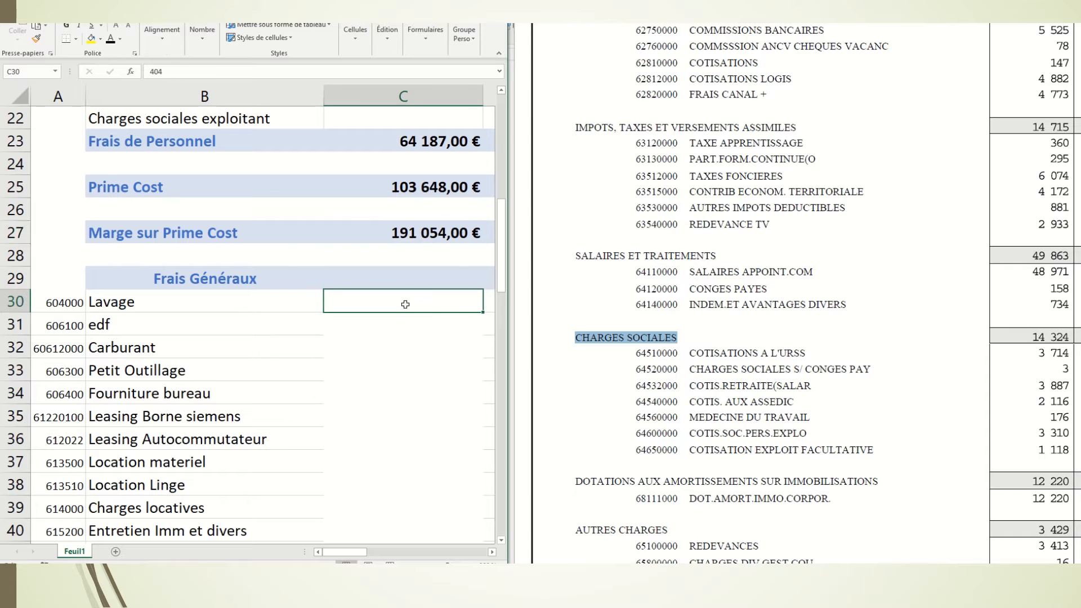
left_click(842, 287)
scroll(842, 287, "up", 8)
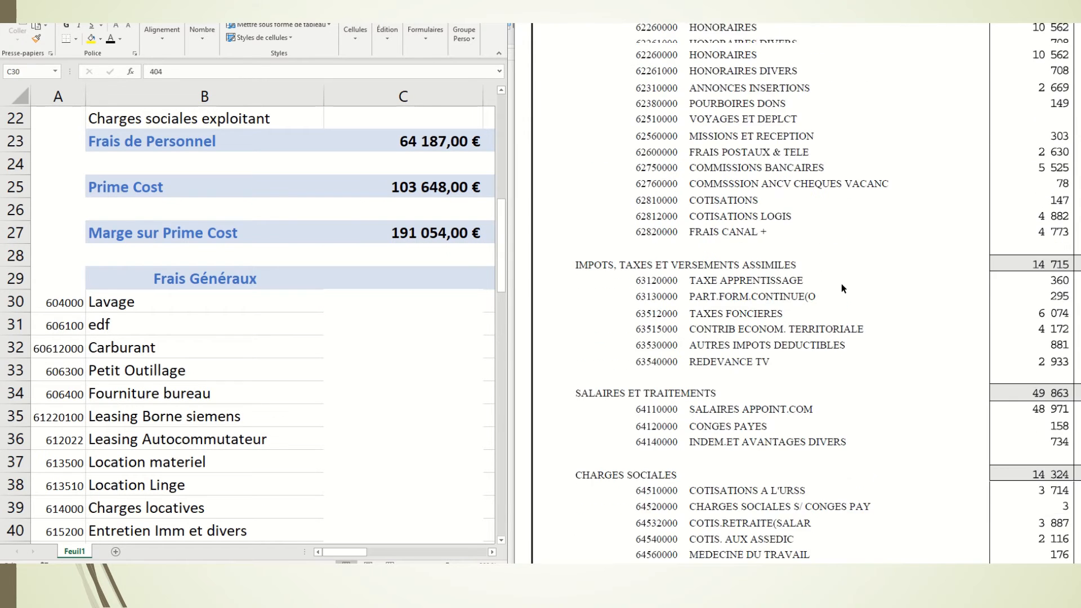
scroll(842, 283, "up", 6)
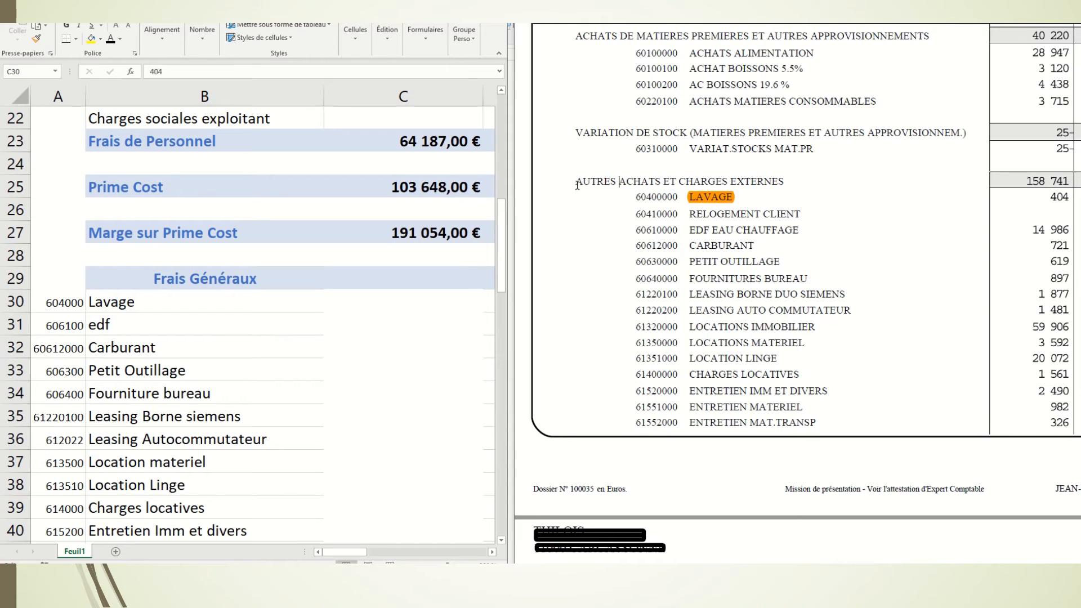
left_click_drag(577, 184, 767, 184)
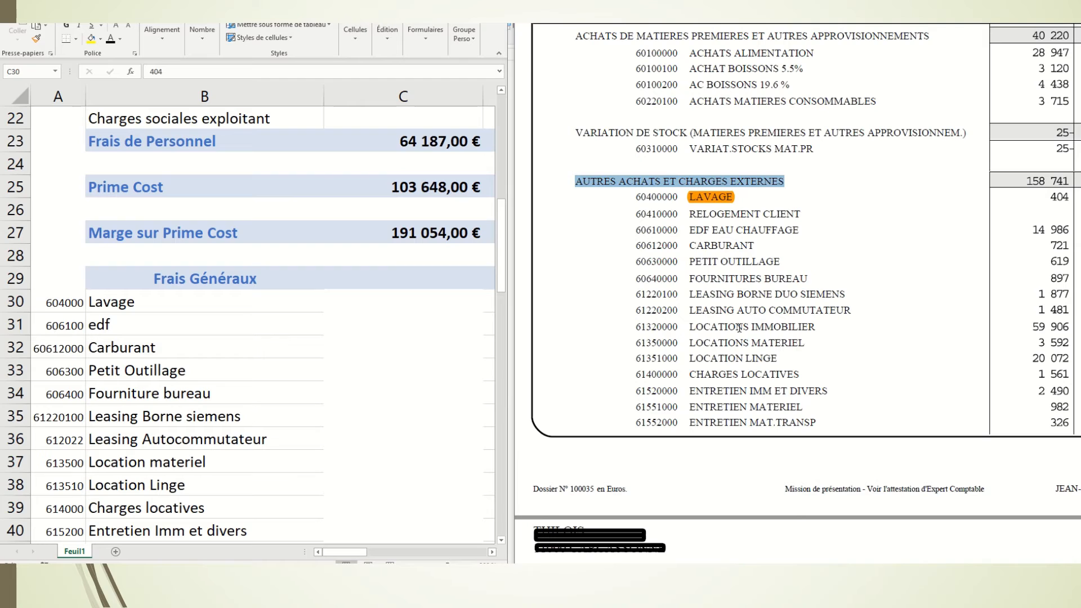
Highlight the LOCATIONS IMMOBILIER line in the income statement and set the Loyer amount in C64 to black text
left_click_drag(687, 327, 815, 327)
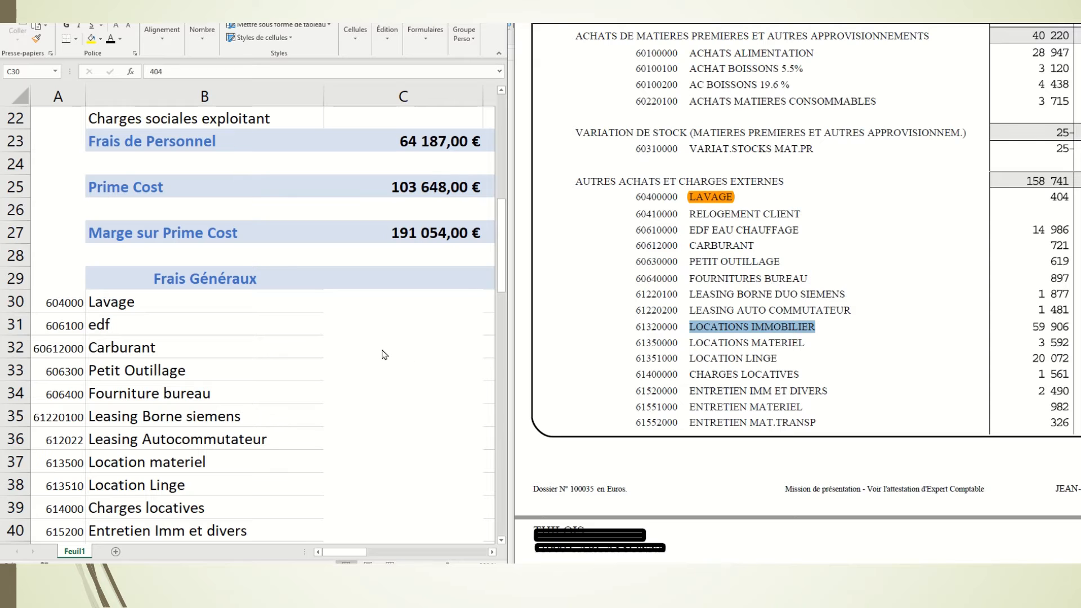
scroll(363, 355, "down", 5)
scroll(362, 355, "down", 7)
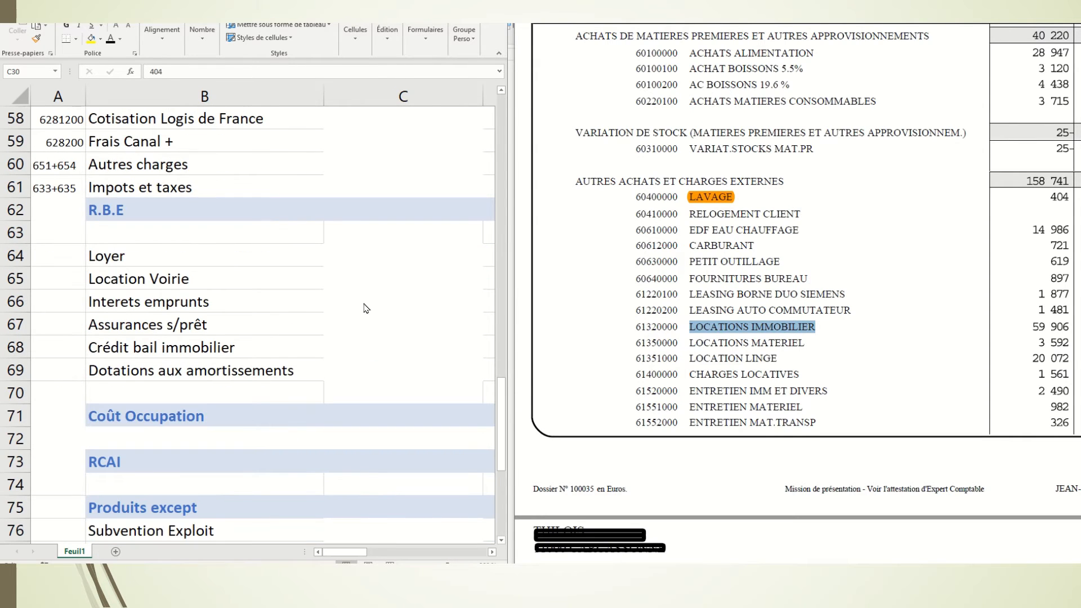
left_click(368, 257)
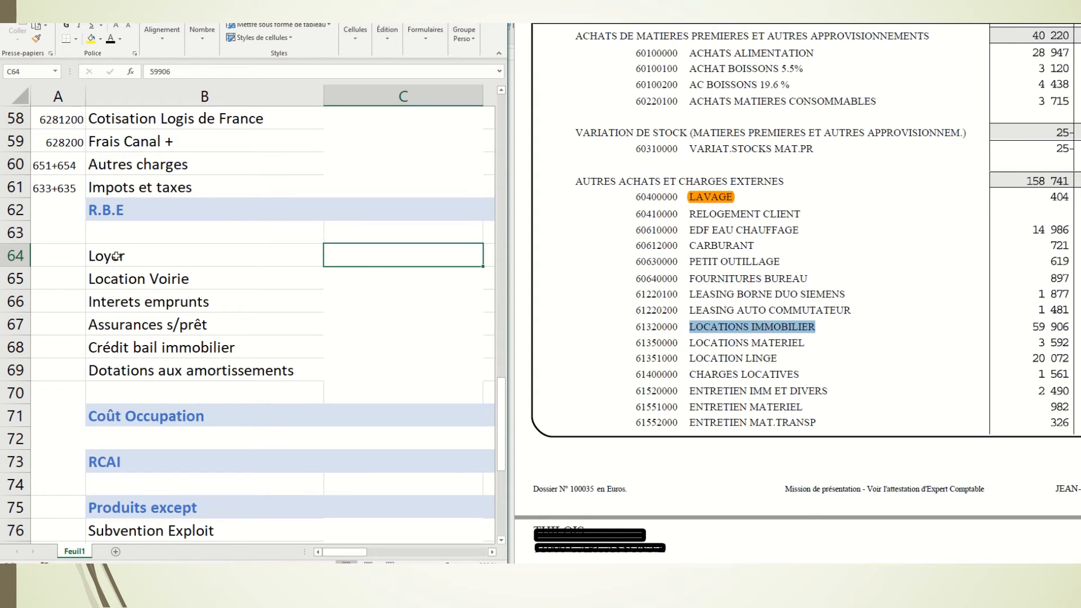
left_click(111, 39)
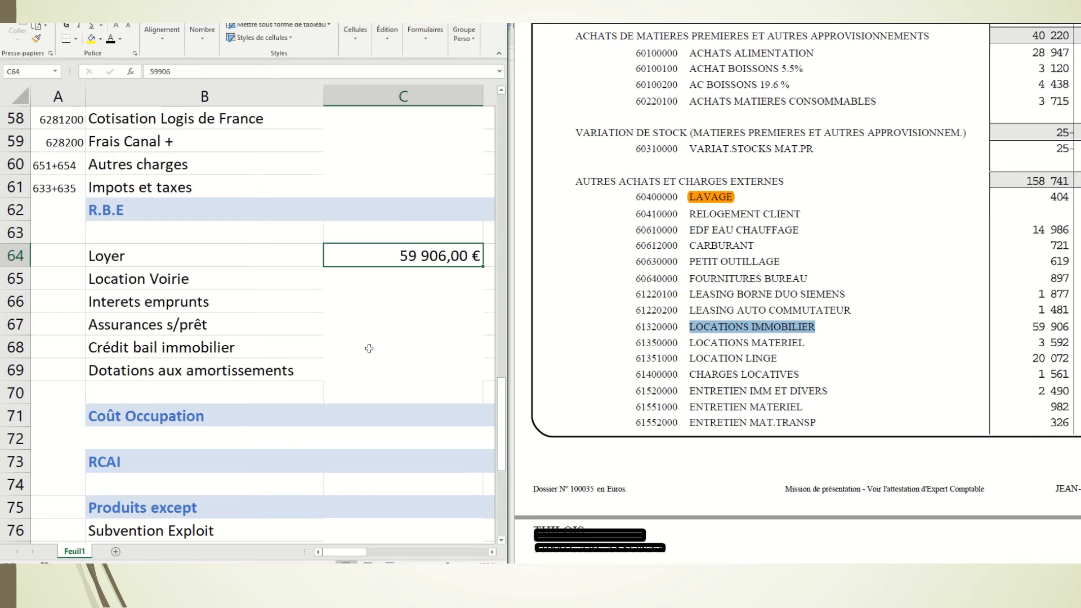
Highlight the AUTRES ACHATS ET CHARGES EXTERNES heading in the income statement again
scroll(778, 322, "up", 3)
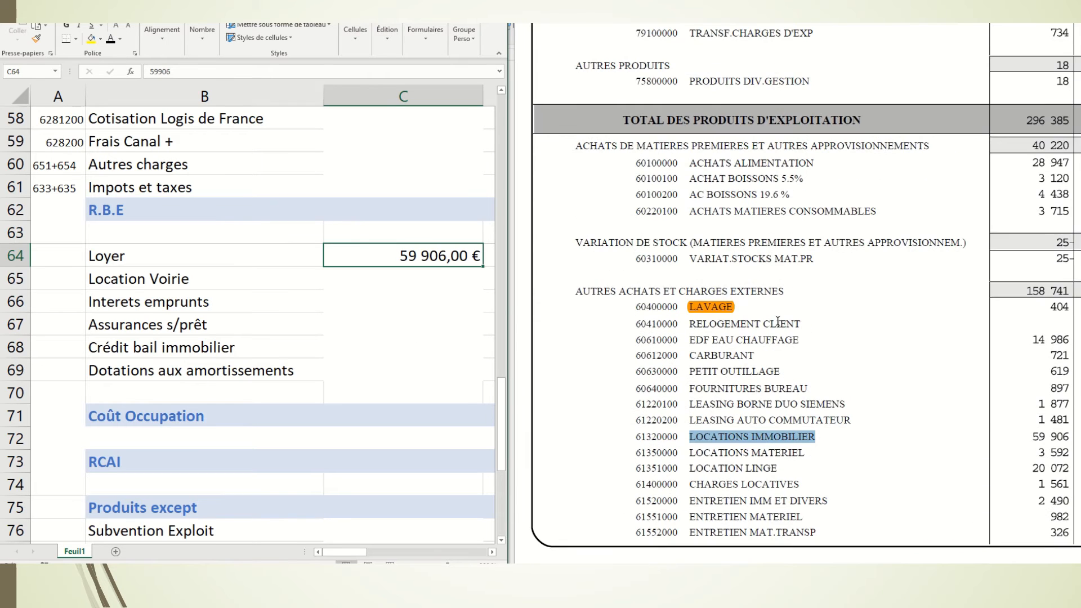
scroll(778, 322, "down", 2)
triple_click(723, 209)
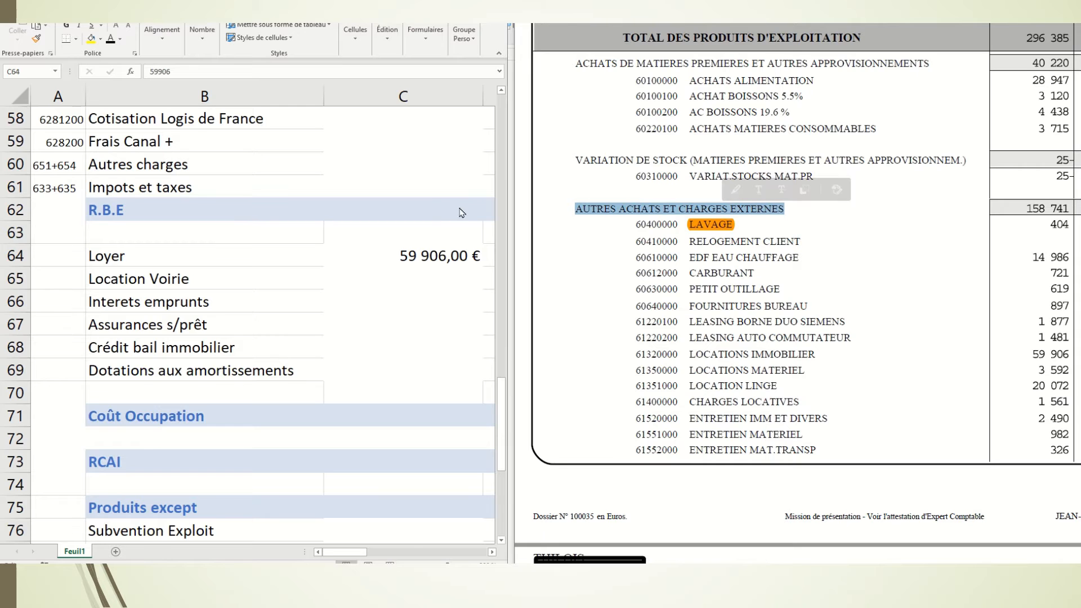
Set the Lavage amount in C30 and the edf amount in C31 to black text
scroll(403, 240, "up", 5)
scroll(403, 239, "up", 6)
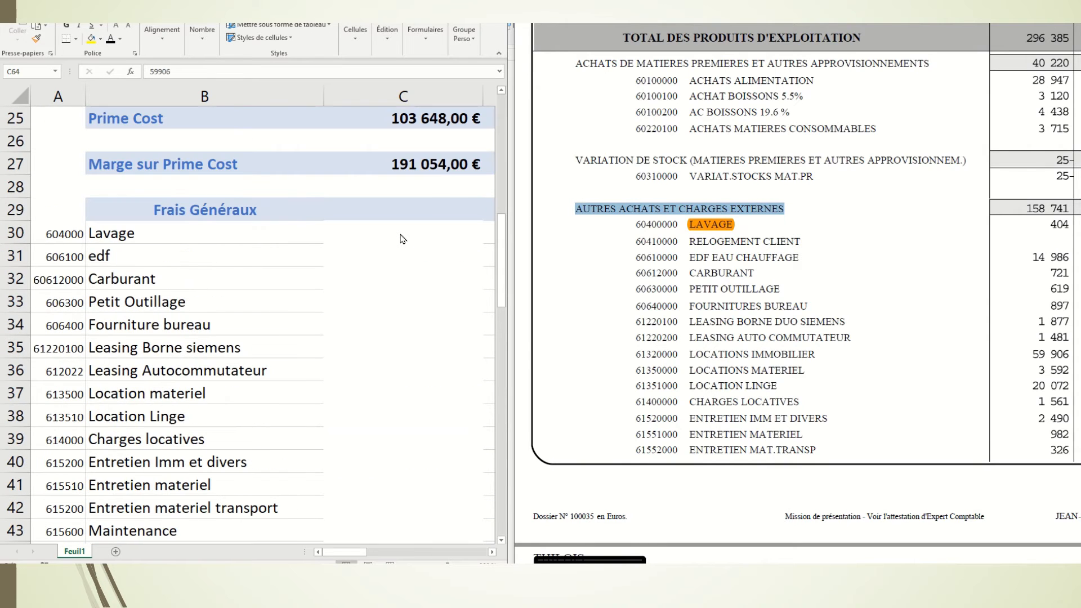
left_click(403, 239)
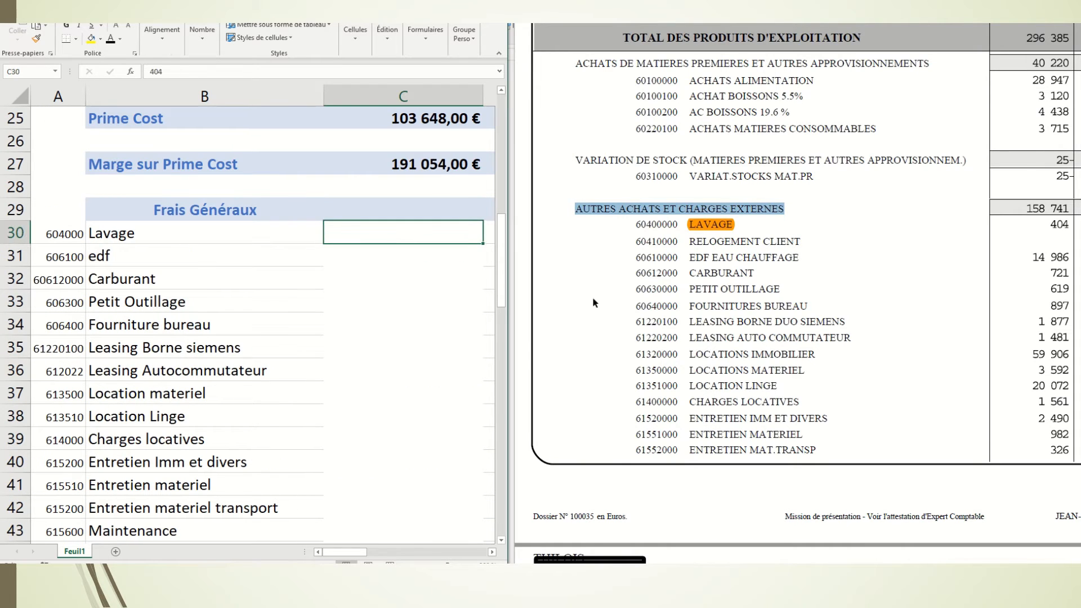
left_click(111, 38)
left_click(414, 263)
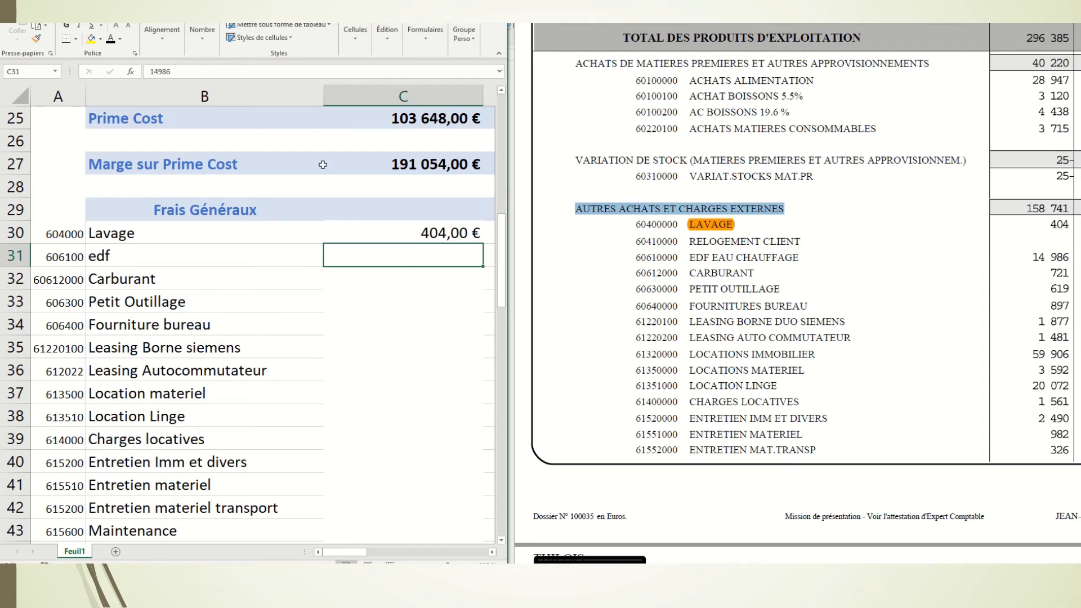
left_click(110, 38)
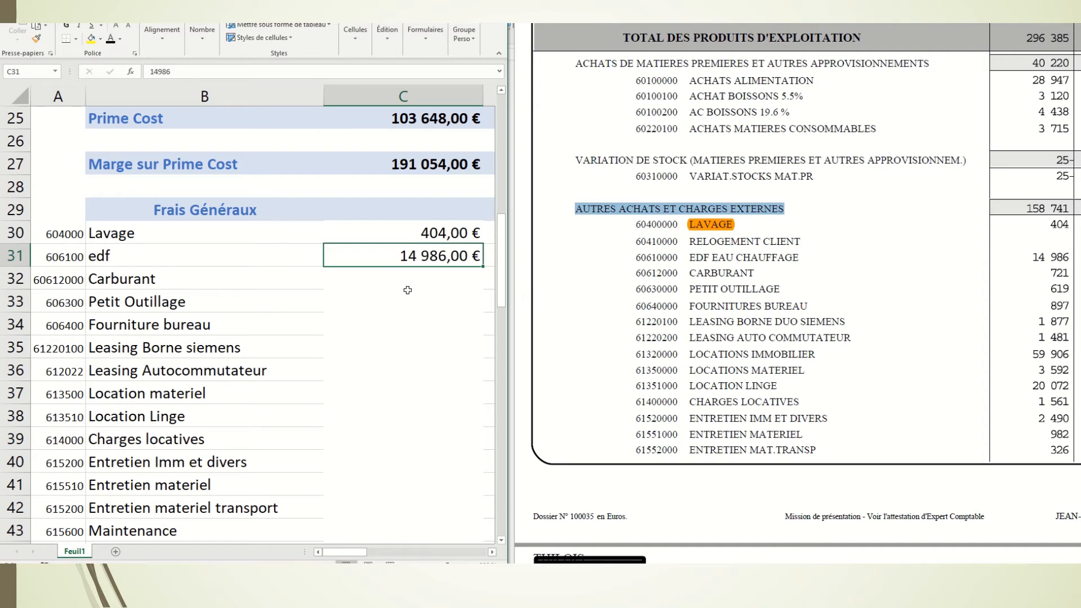
Set the general expense amounts from Carburant to Commissions bancaires in C32:C54 to black text and review them
left_click(421, 275)
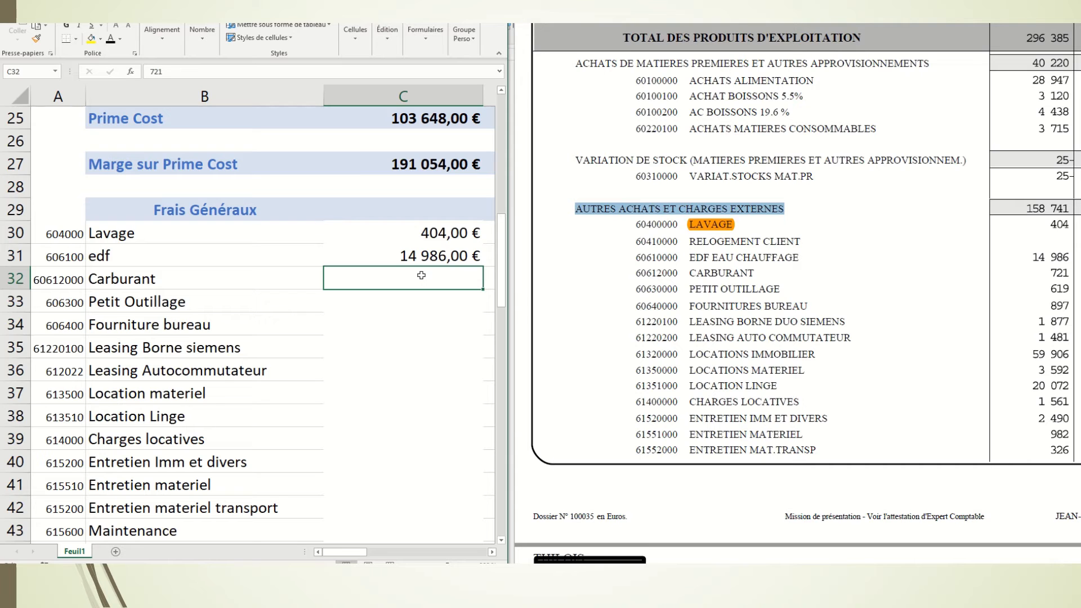
left_click_drag(421, 275, 387, 323)
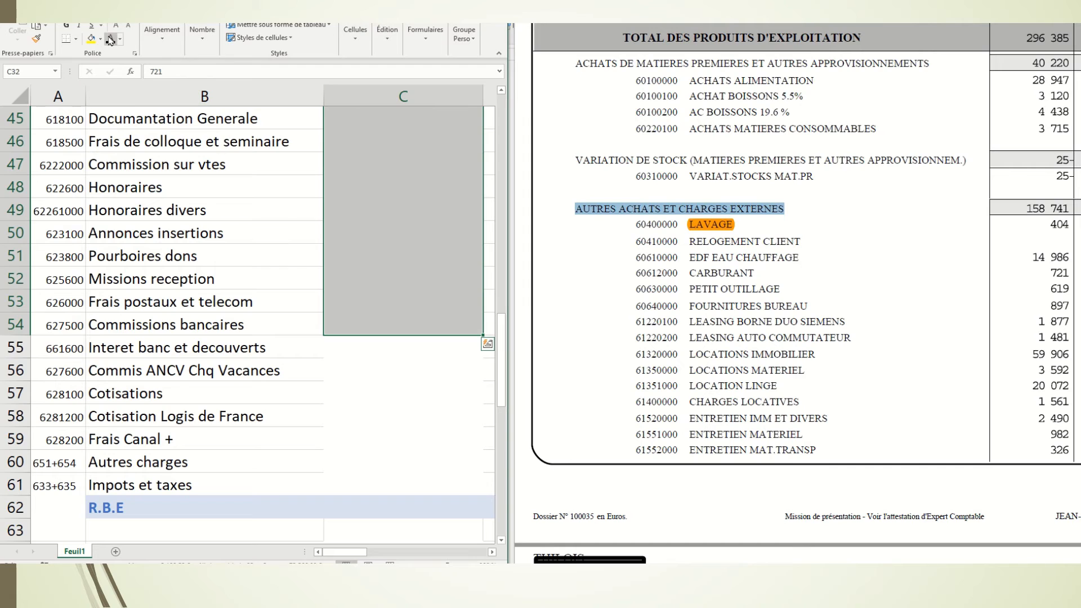
scroll(394, 327, "up", 7)
scroll(397, 327, "down", 4)
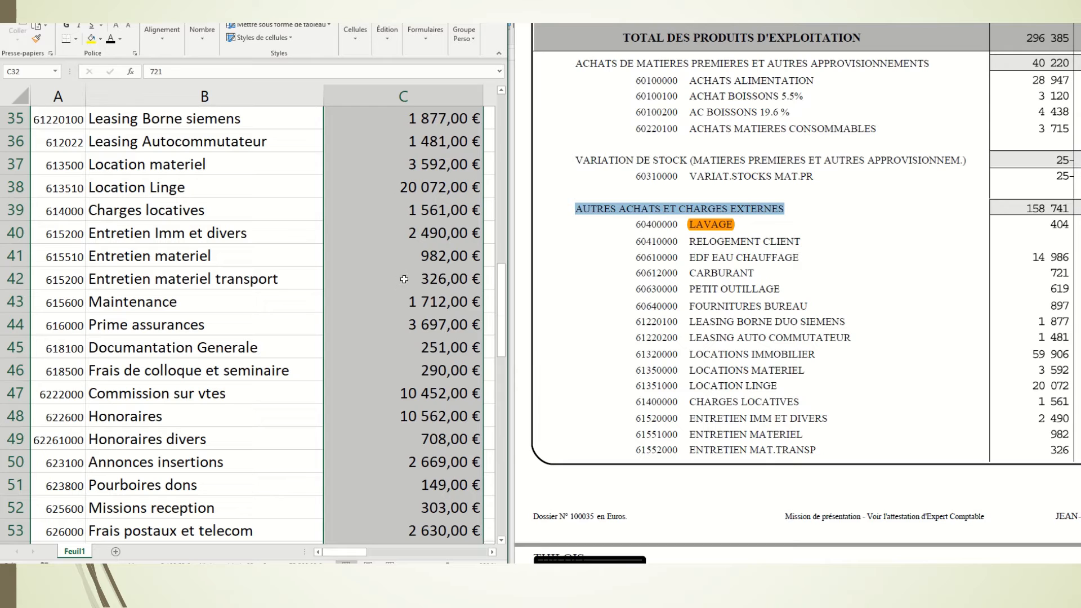
scroll(396, 195, "down", 1)
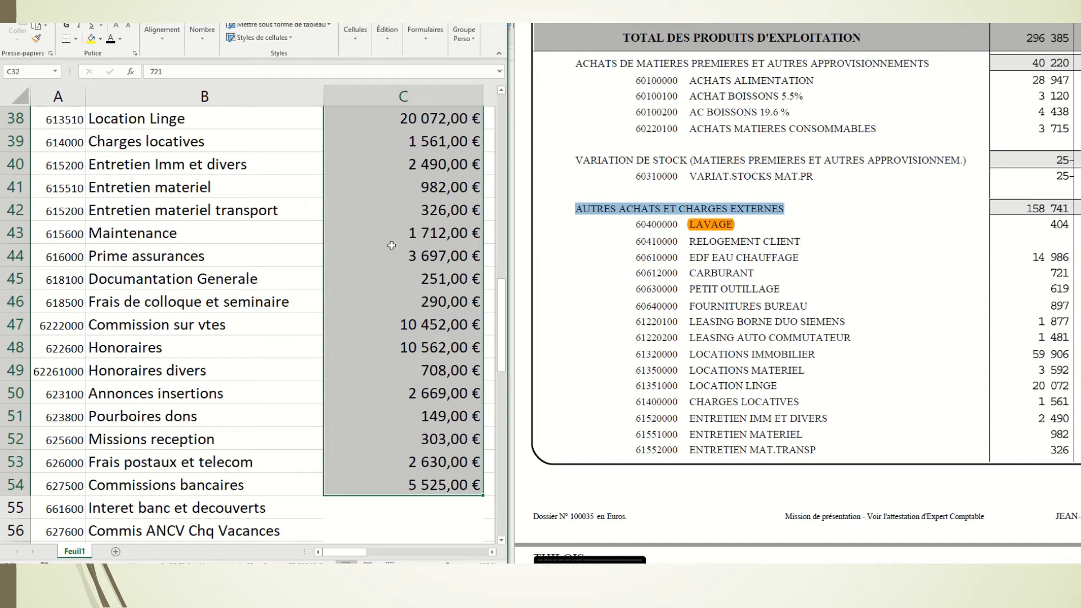
scroll(391, 245, "up", 3)
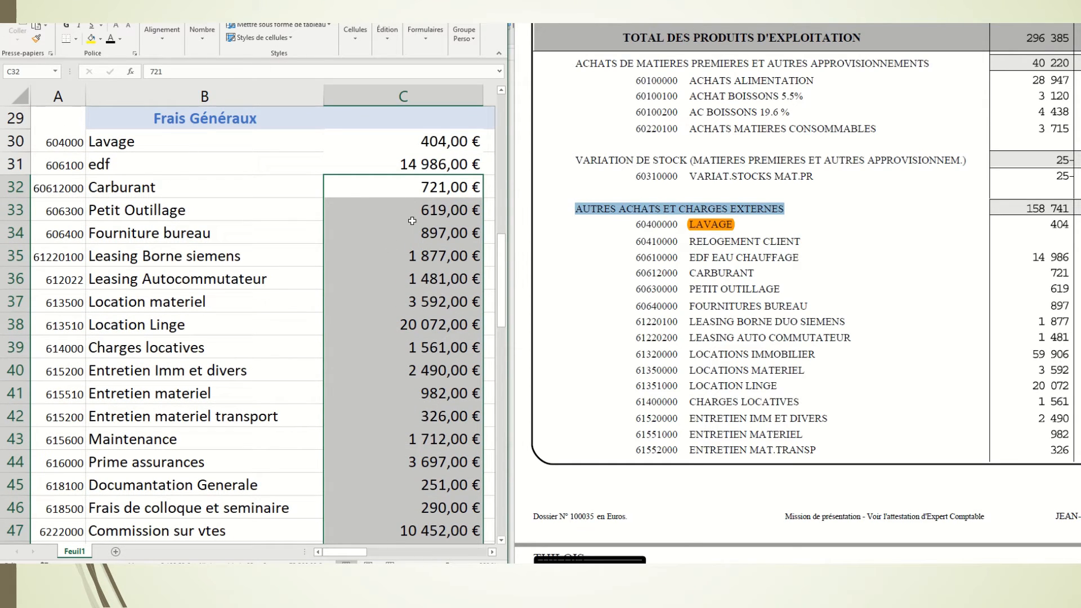
scroll(412, 221, "down", 2)
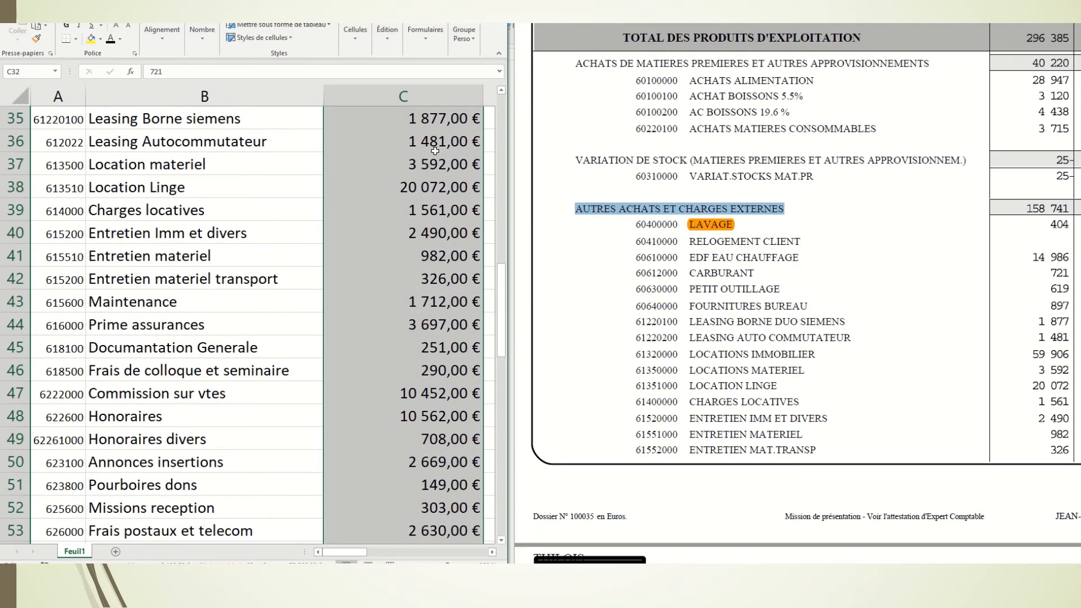
scroll(411, 237, "down", 3)
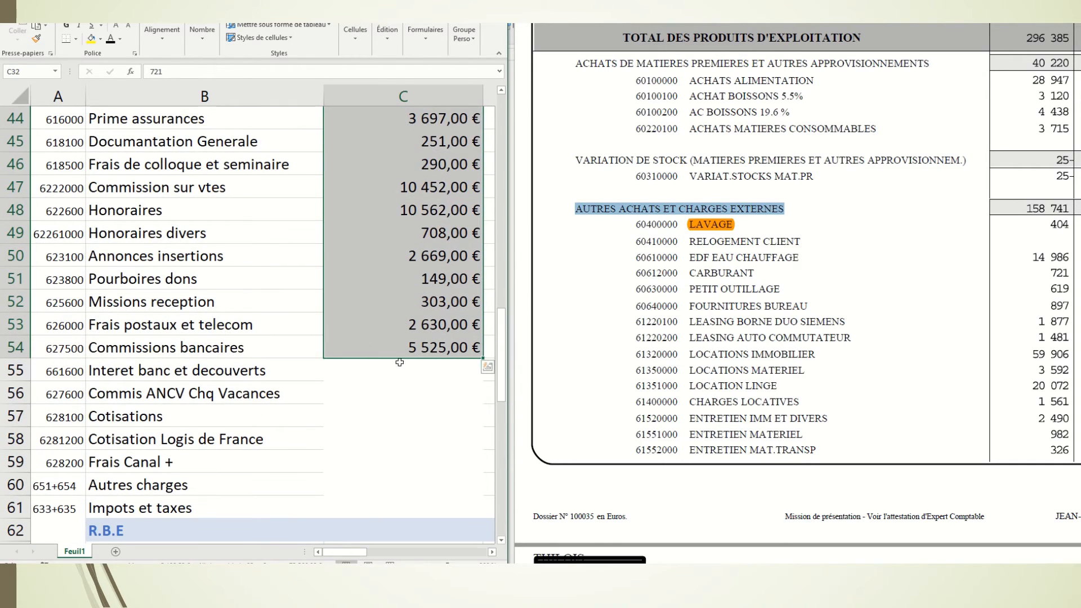
Find the financial charges in the income statement and highlight the INTERETS EMPRUNTS line
left_click(404, 369)
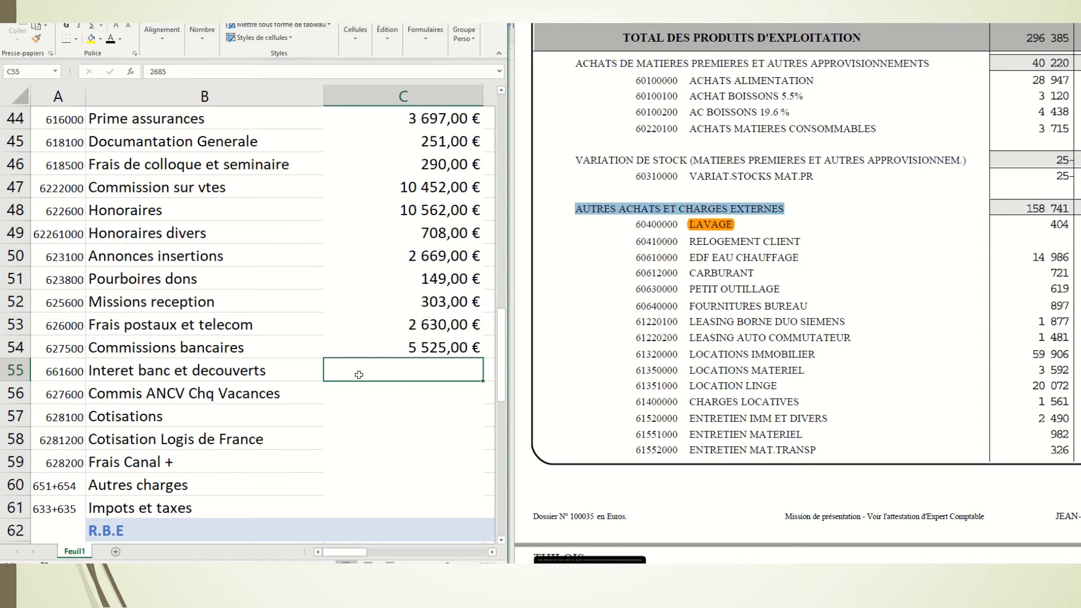
scroll(719, 264, "down", 10)
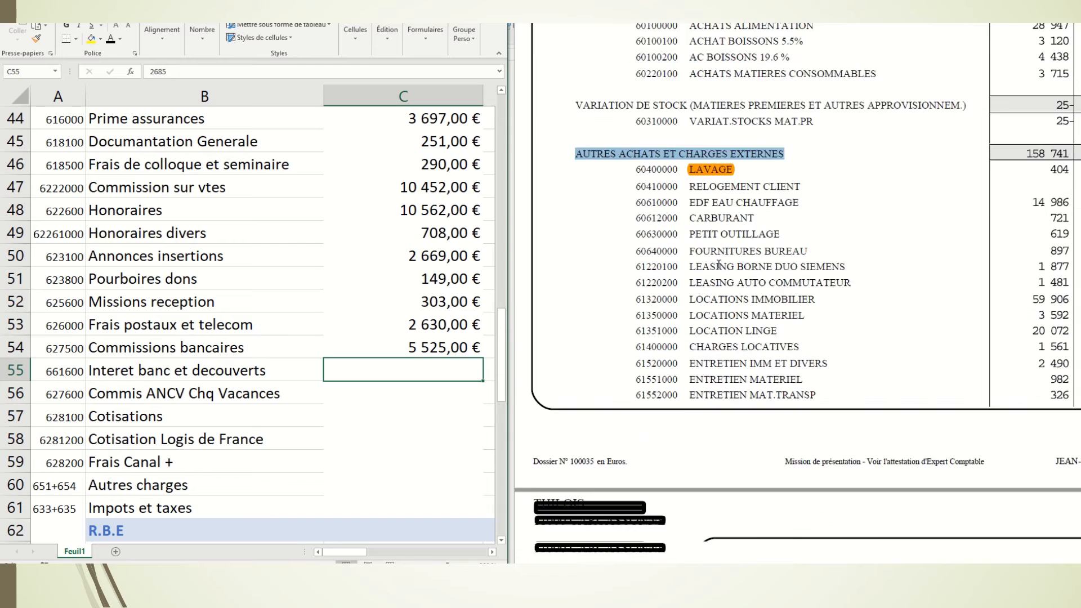
scroll(719, 264, "down", 18)
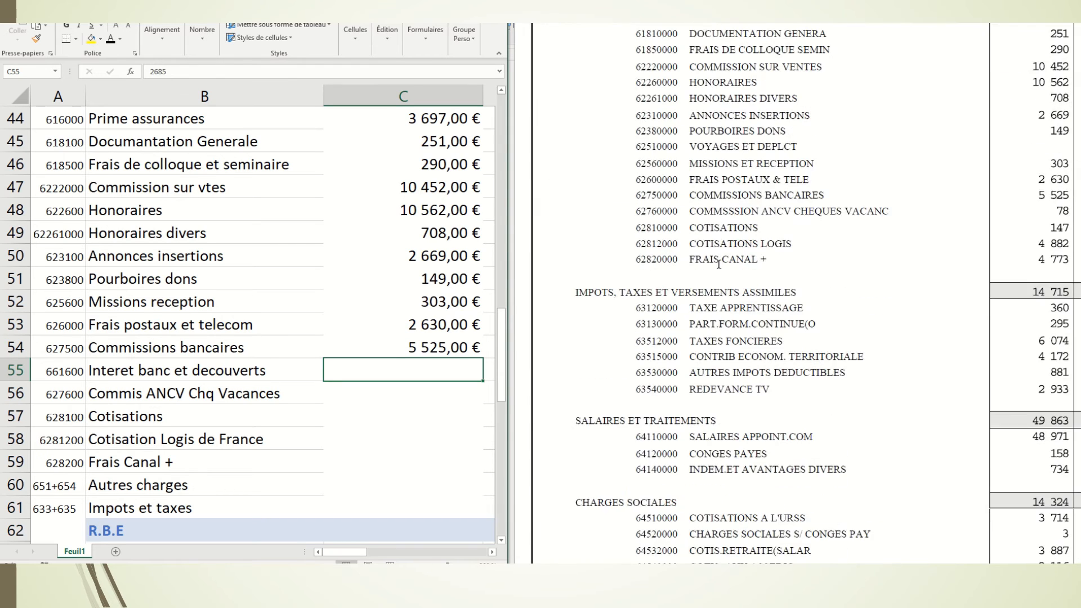
scroll(718, 265, "down", 7)
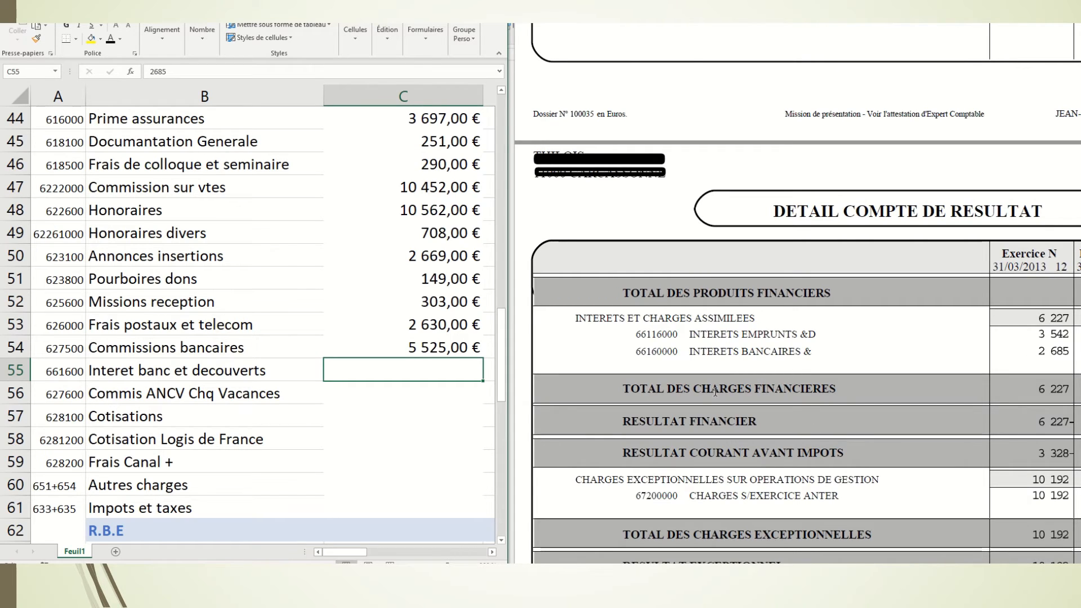
mouse_move(668, 389)
left_mouse_down()
mouse_move(836, 390)
mouse_move(816, 390)
left_mouse_up()
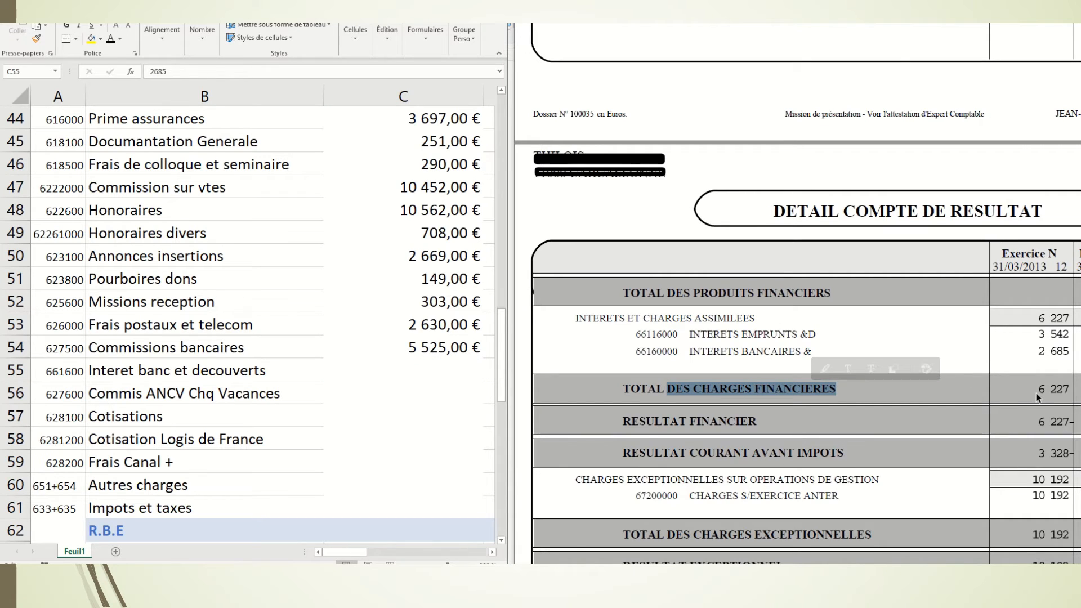
left_click(800, 342)
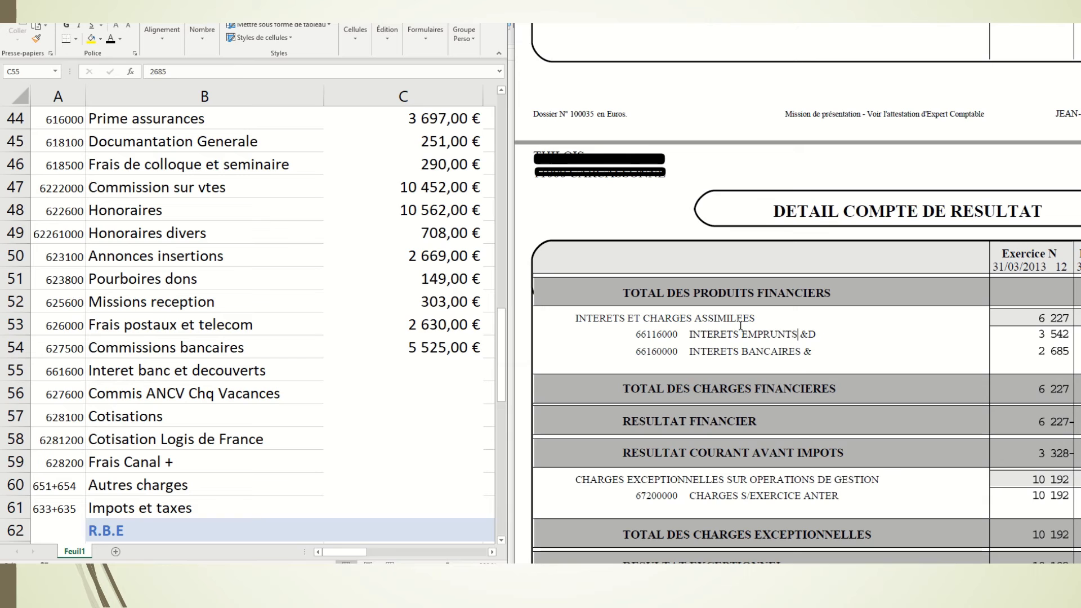
left_click_drag(688, 334, 812, 338)
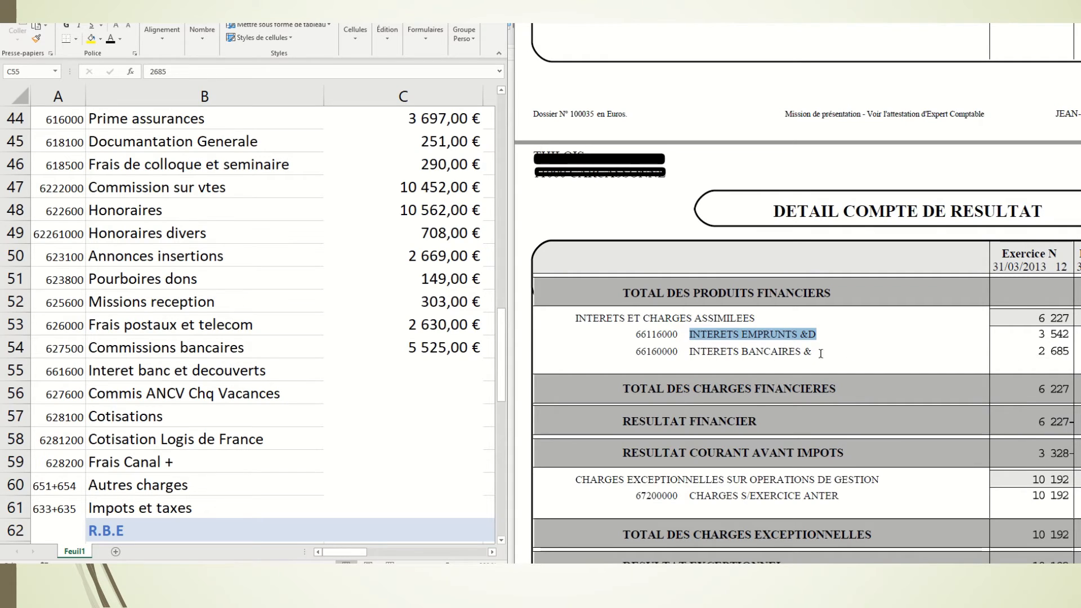
Highlight the INTERETS BANCAIRES line in the income statement and set the Interet banc et decouverts amount in C55 to black text
triple_click(766, 351)
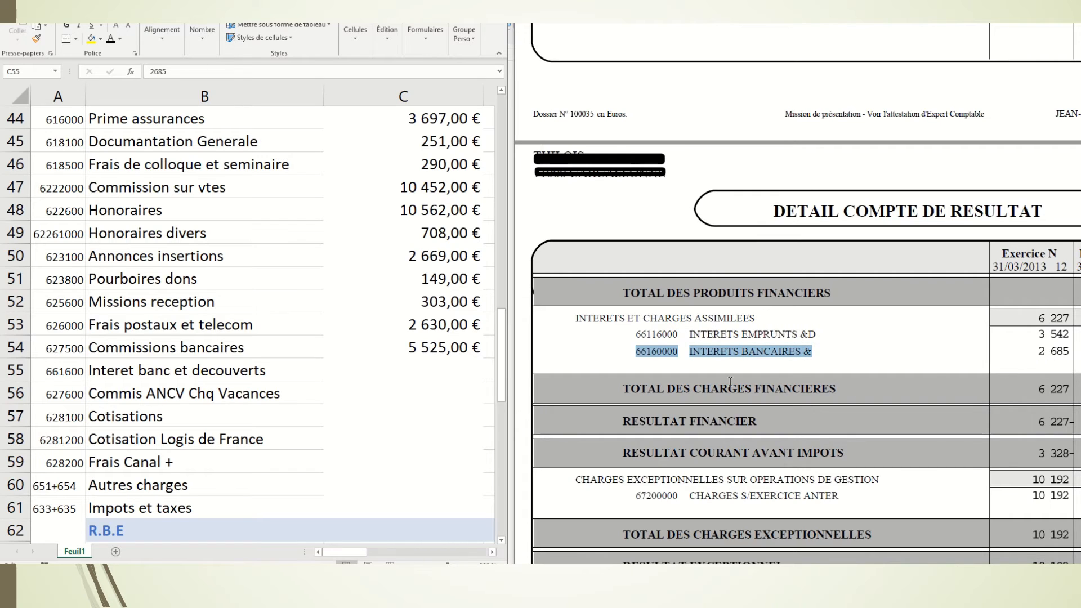
left_click(439, 370)
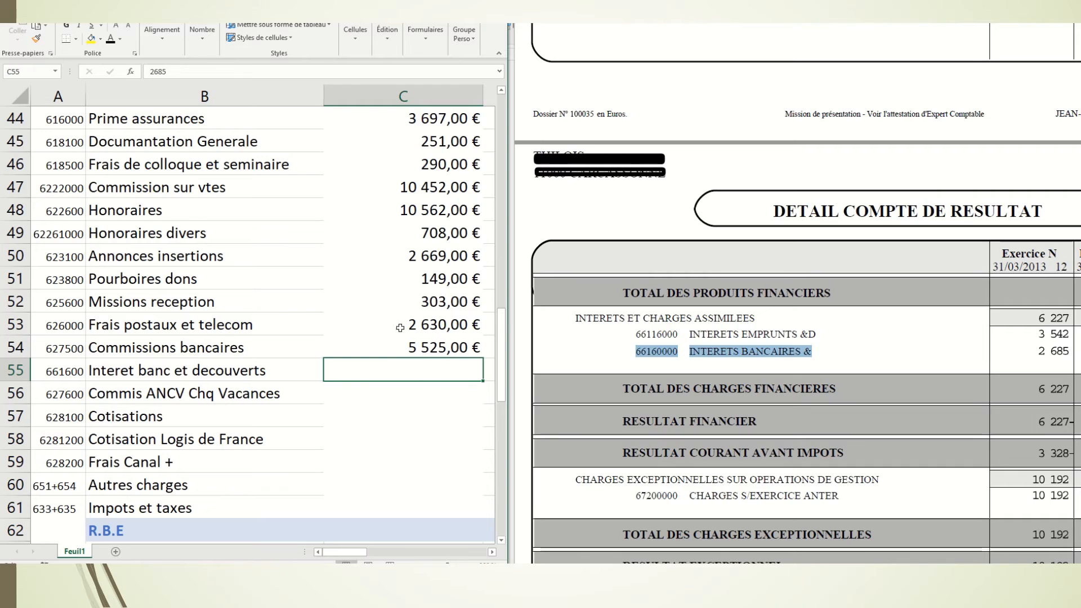
left_click(111, 40)
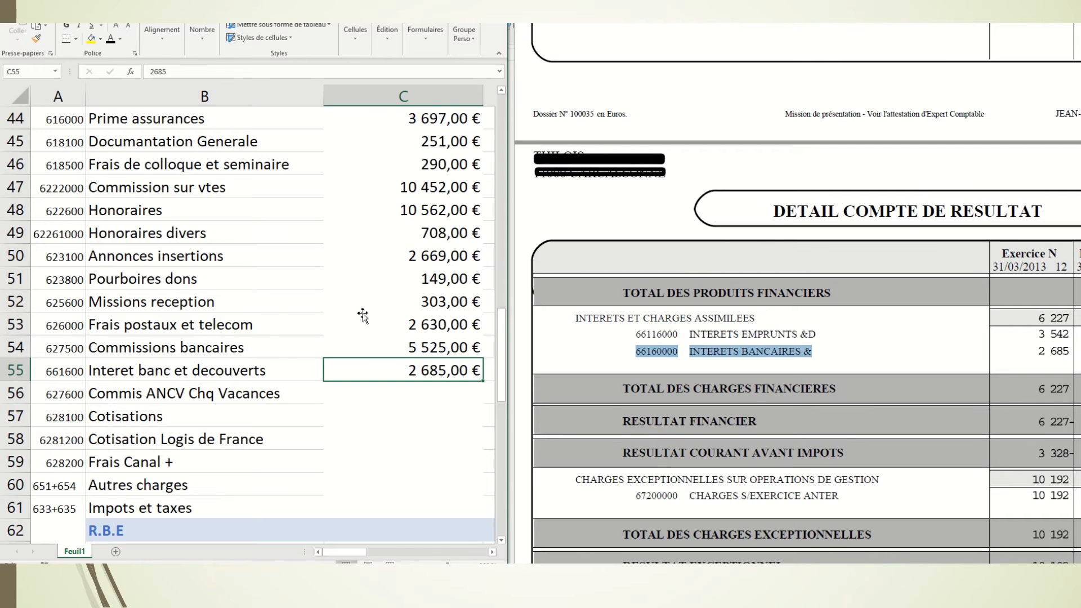
Set the Interets emprunts amount in C66 to black text
scroll(356, 313, "down", 5)
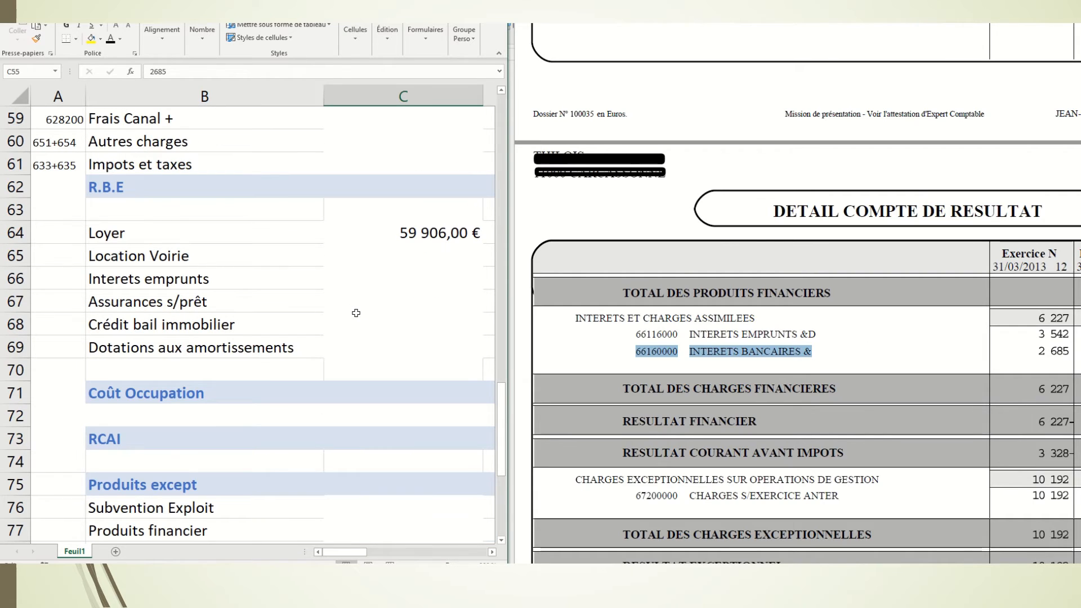
left_click(391, 279)
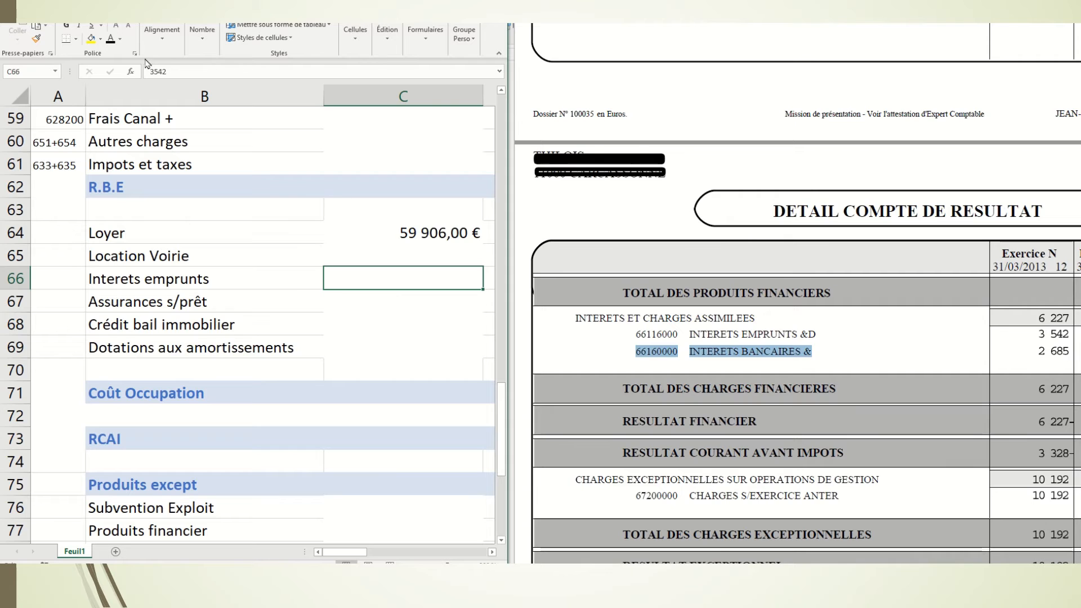
left_click(110, 38)
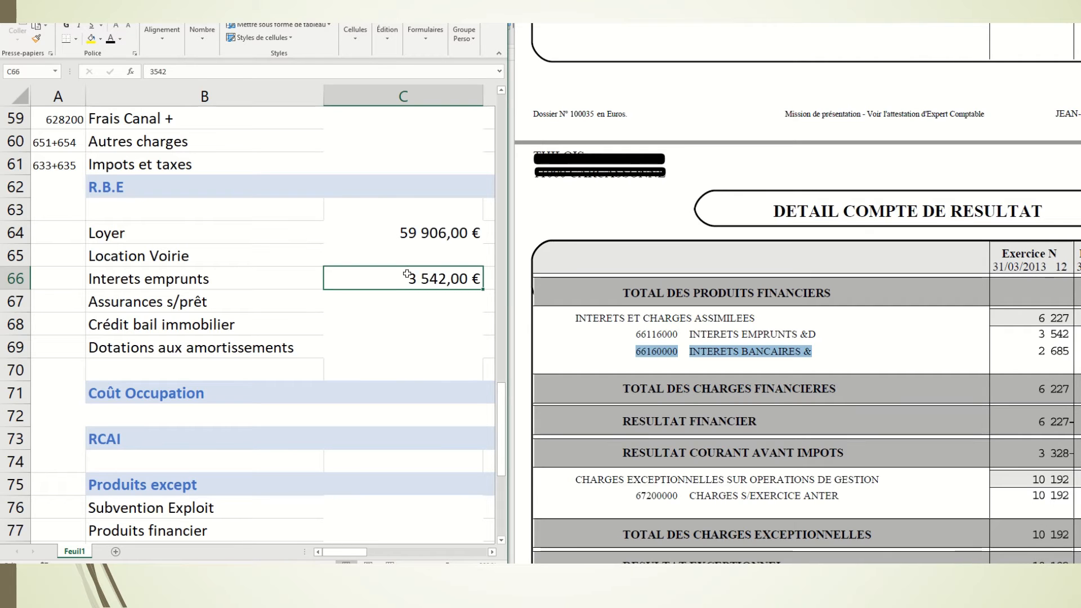
Set the amounts from Commis ANCV Chq Vacances to Frais Canal + in C56:C59 to black text
scroll(407, 275, "up", 5)
scroll(395, 280, "down", 1)
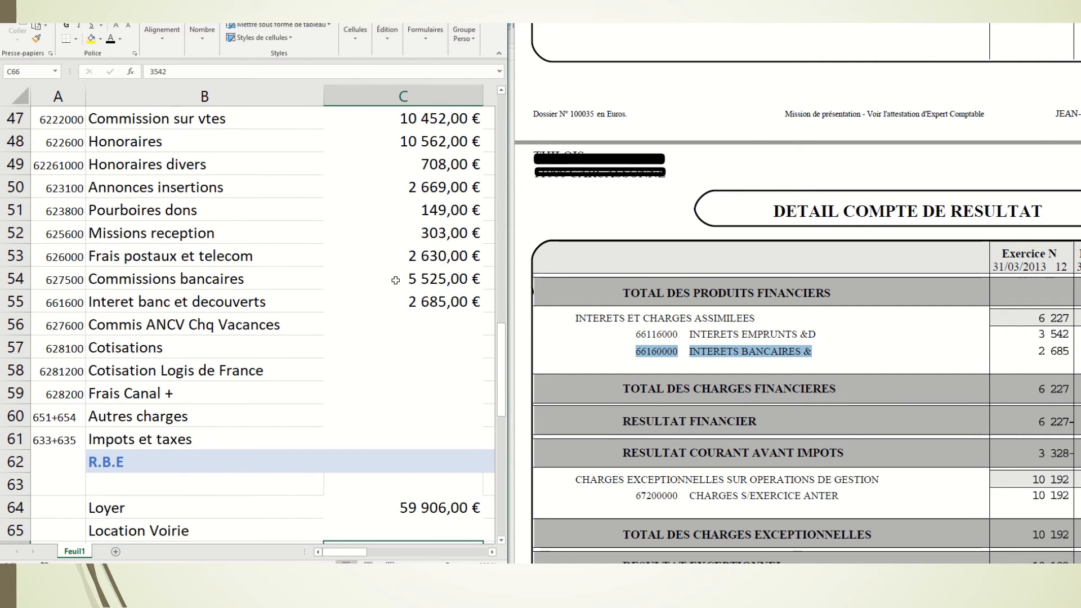
left_click(423, 324)
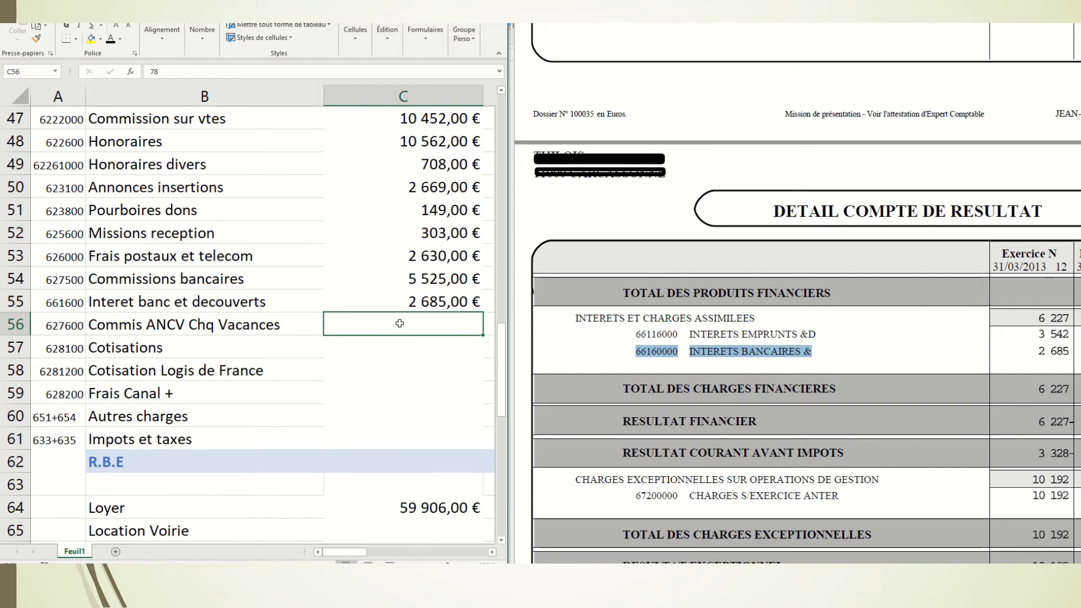
left_click_drag(400, 323, 410, 395)
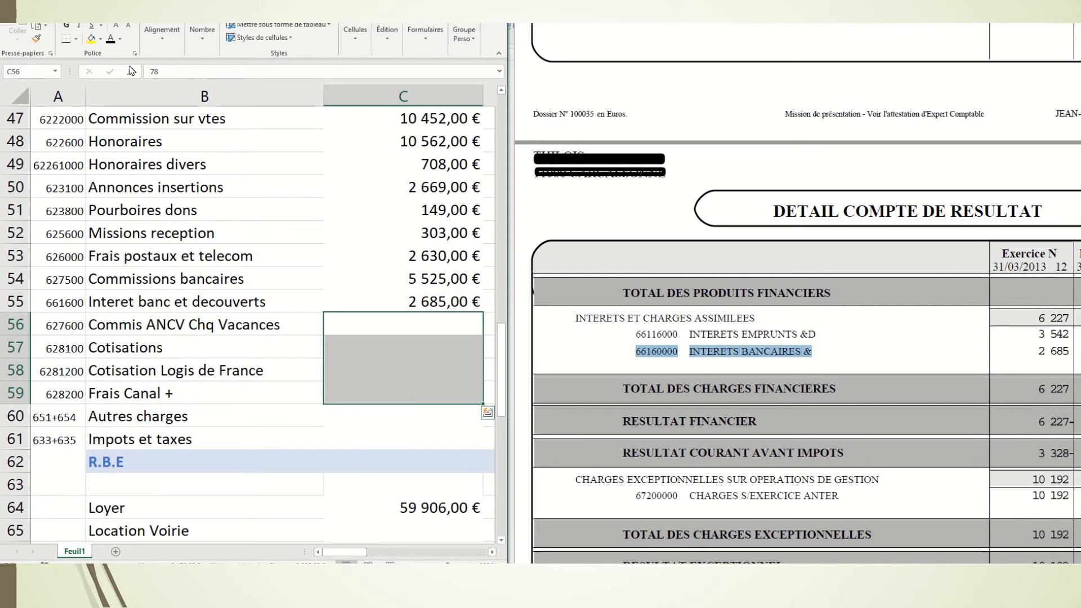
left_click(111, 39)
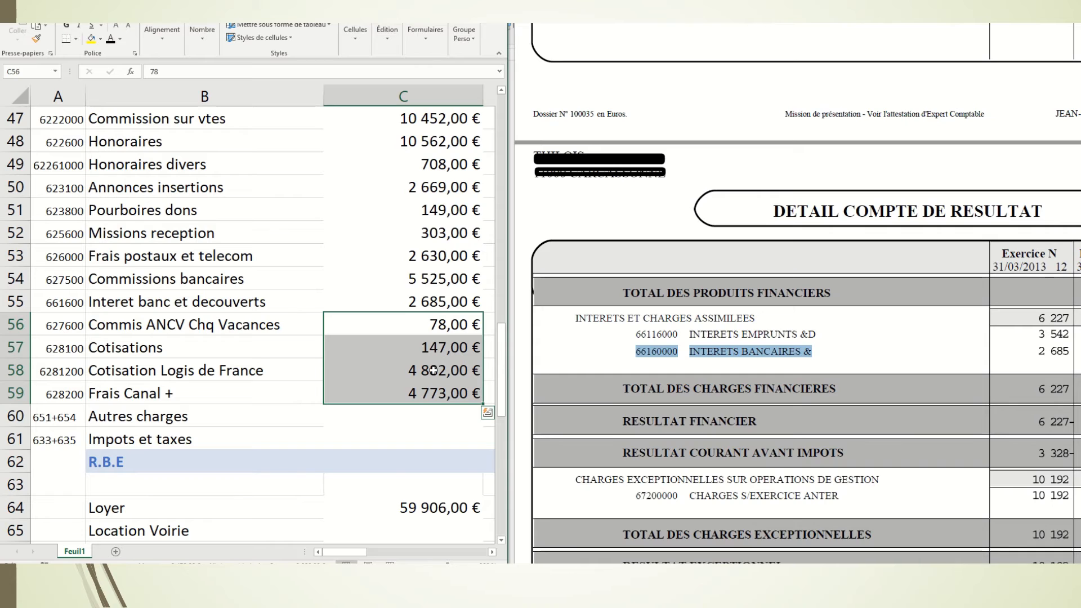
Highlight the AUTRES CHARGES heading in the income statement and set the Autres charges amount in C60 to black text
left_click(365, 421)
scroll(778, 320, "up", 5)
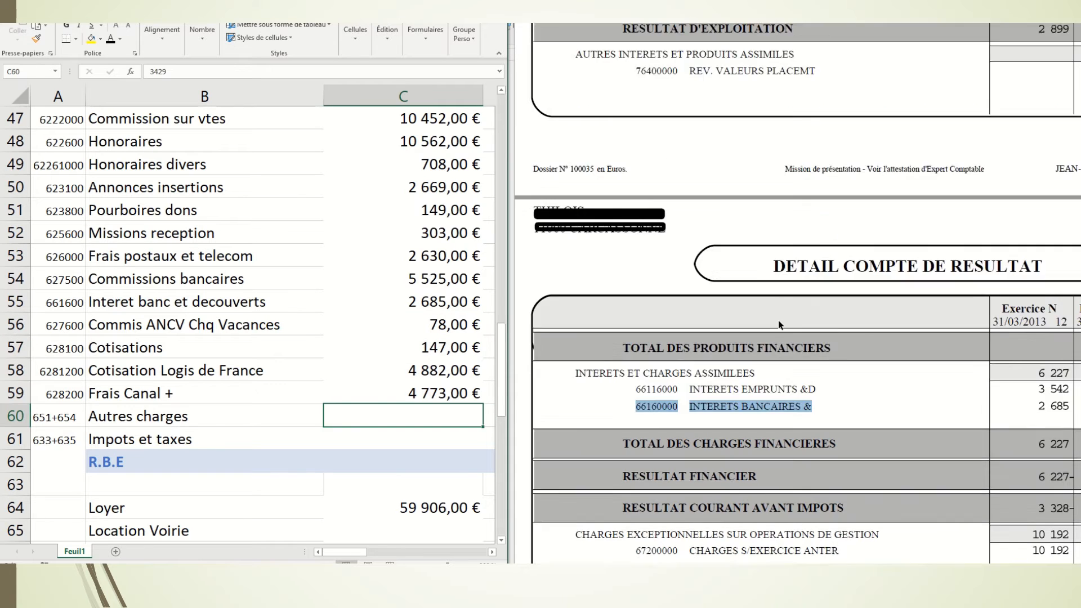
scroll(778, 320, "up", 1)
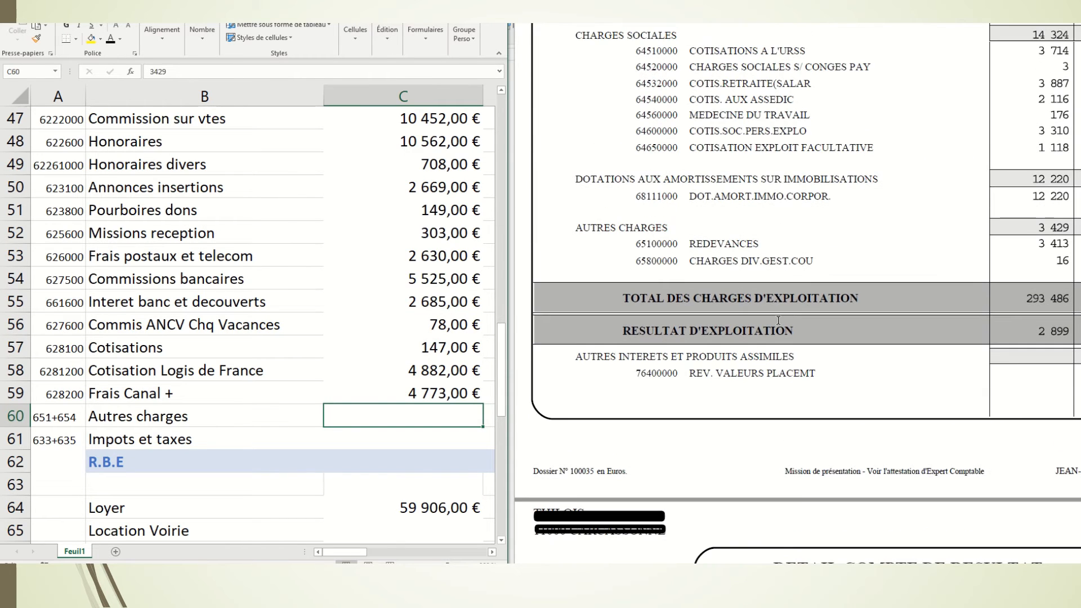
left_click_drag(571, 226, 673, 248)
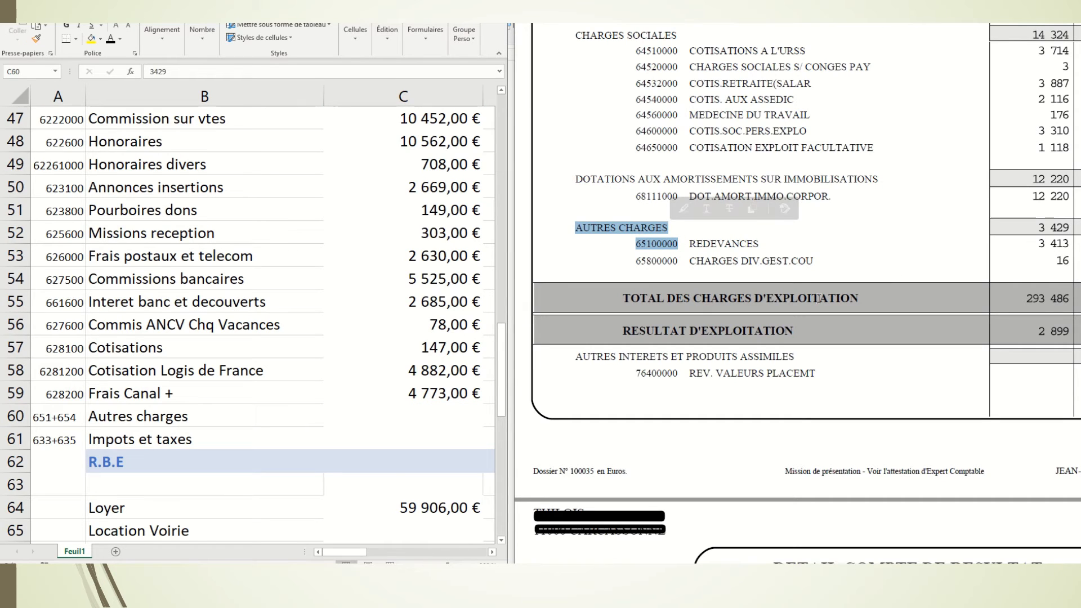
left_click(434, 416)
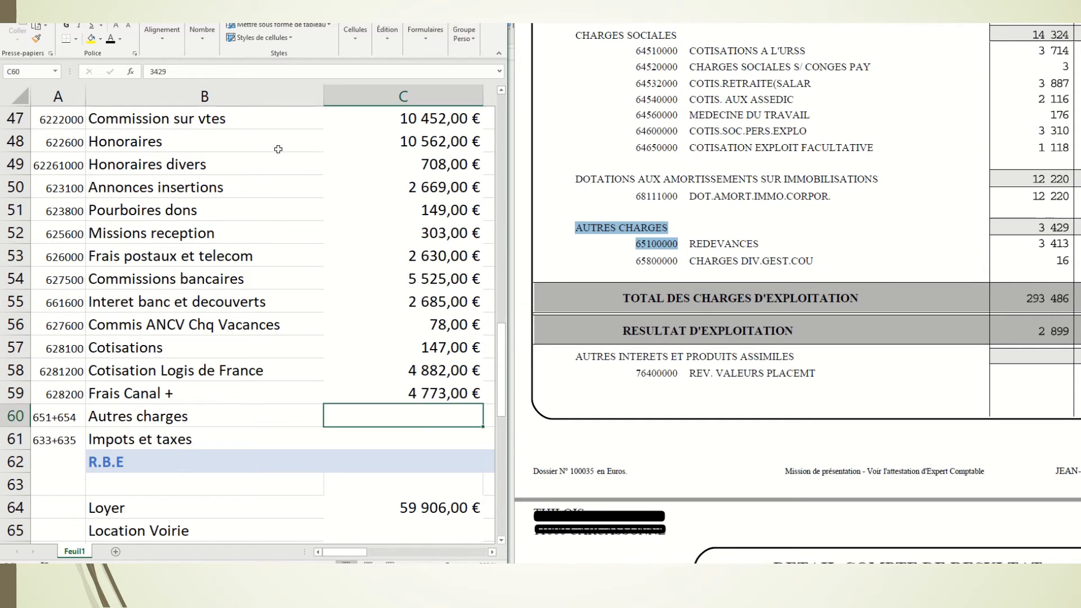
left_click(112, 40)
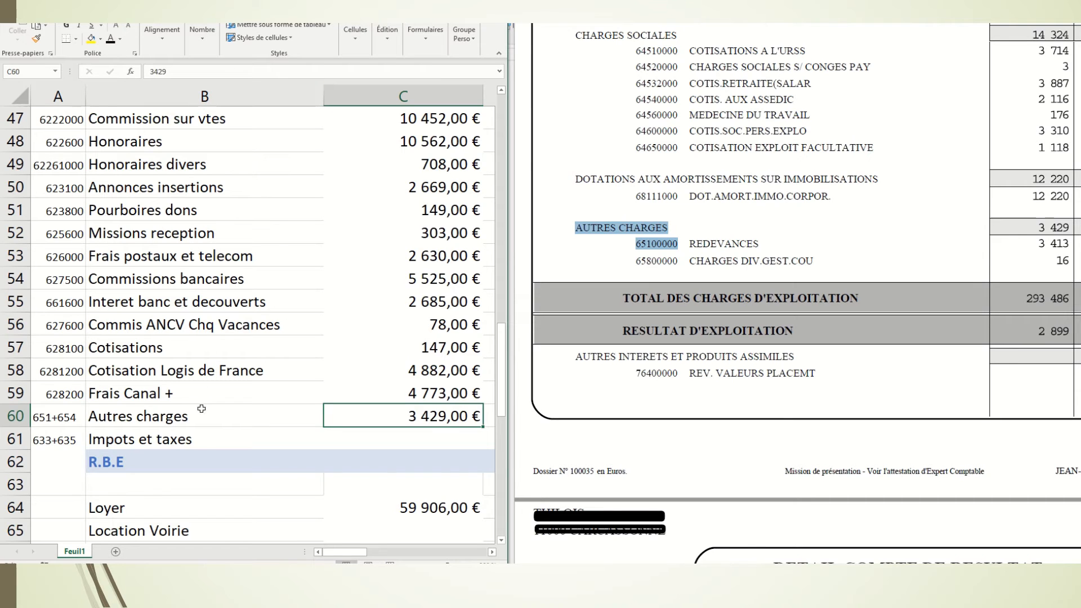
Highlight the IMPOTS, TAXES ET VERSEMENTS ASSIMILES heading in the income statement and fill in 14715 for Impots et taxes in C61 in black text
scroll(737, 275, "up", 2)
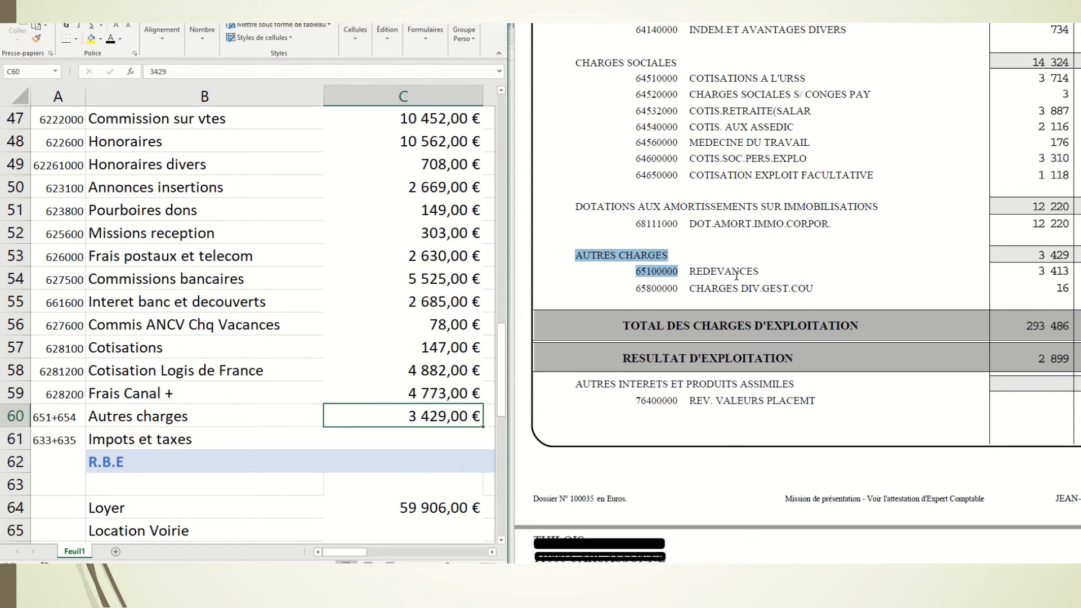
scroll(736, 276, "down", 4)
scroll(737, 273, "down", 3)
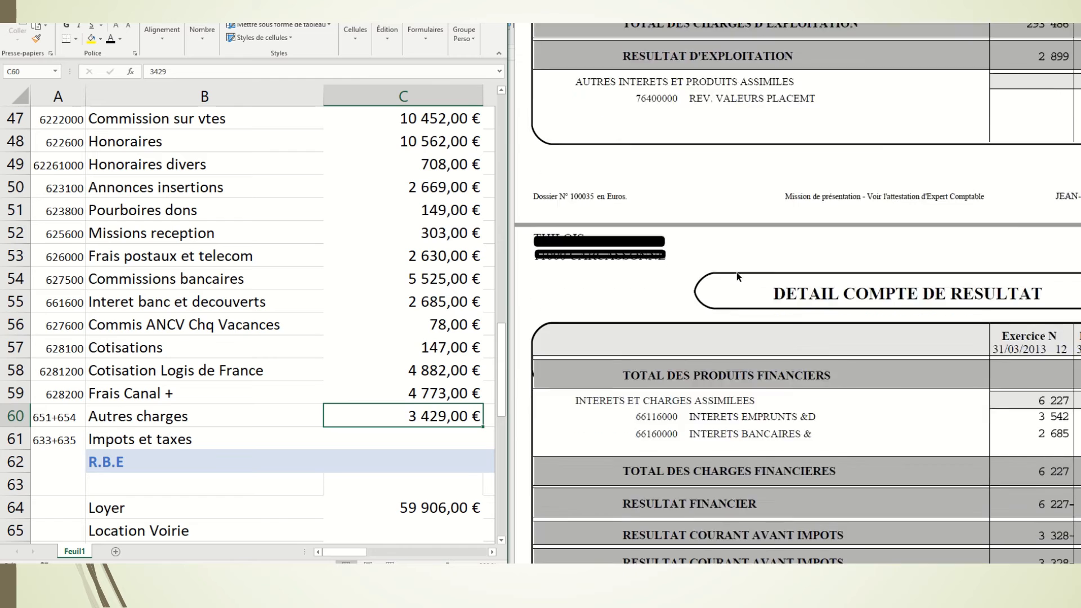
scroll(735, 264, "up", 7)
scroll(734, 258, "up", 6)
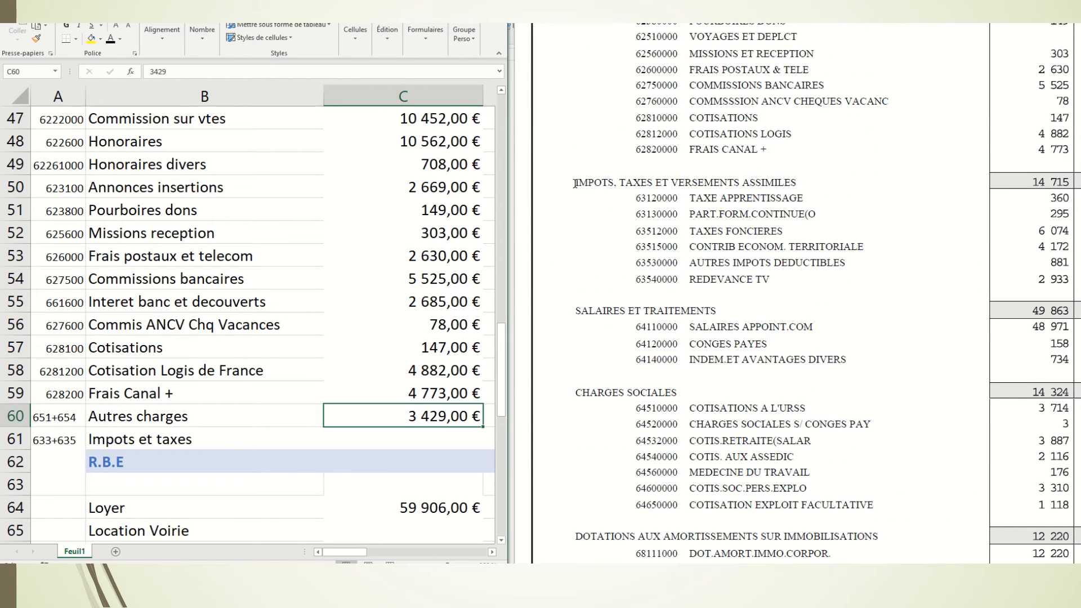
left_click_drag(575, 183, 791, 182)
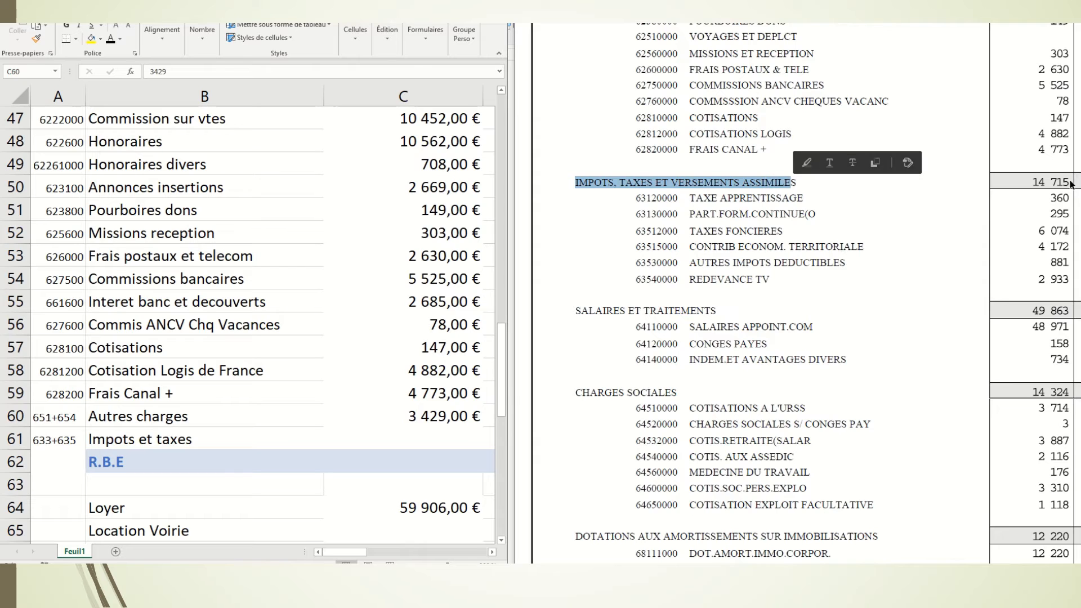
left_click(439, 428)
left_click(438, 430)
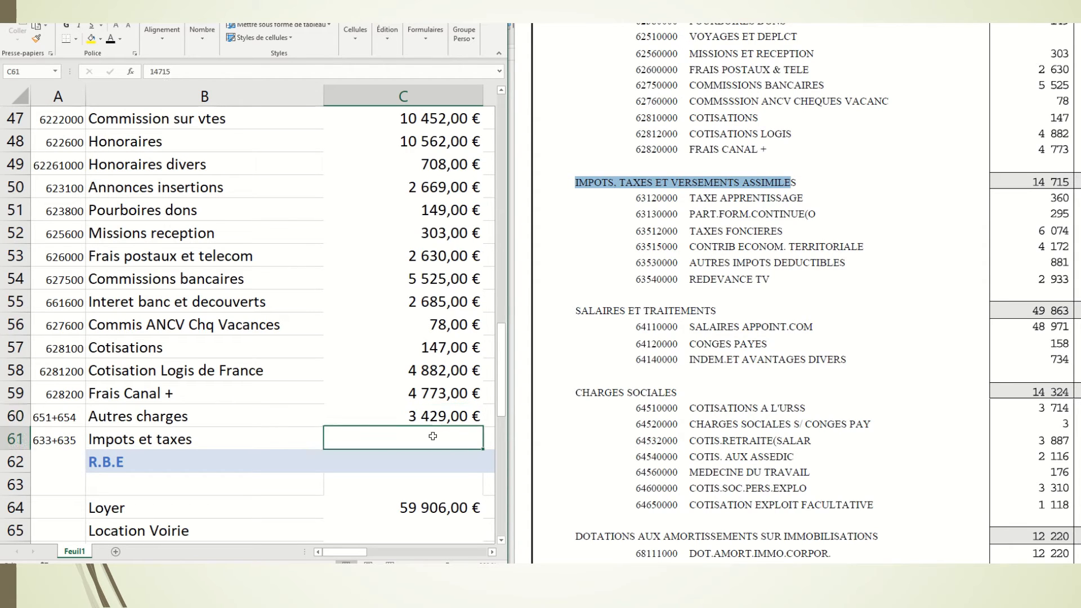
type("14715")
key("ctrl+Return")
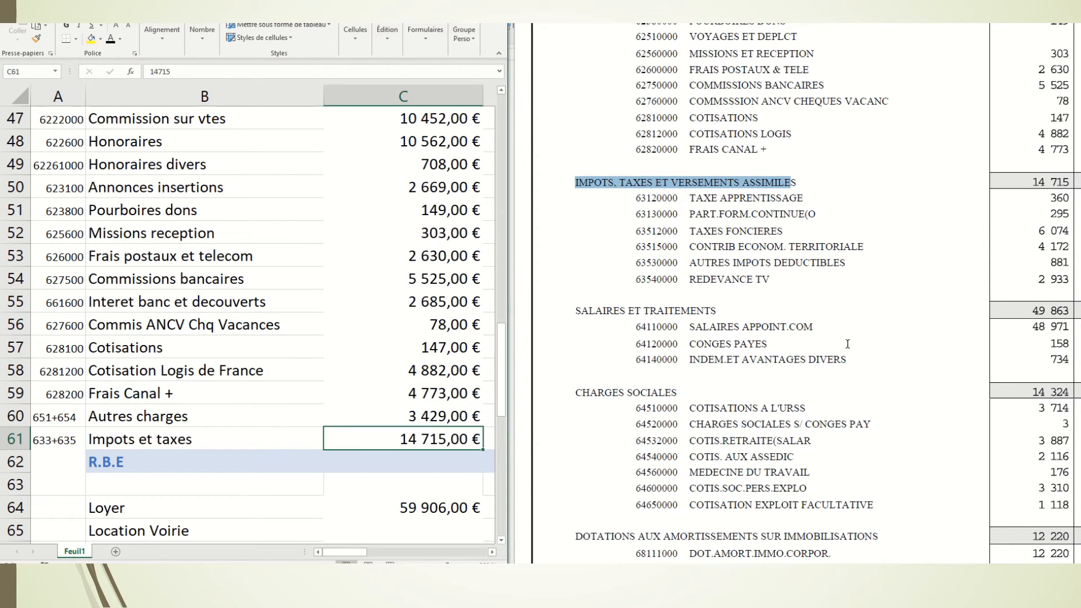
Review the AUTRES ACHATS ET CHARGES EXTERNES lines in the income statement against the general expenses filled in
scroll(806, 304, "up", 5)
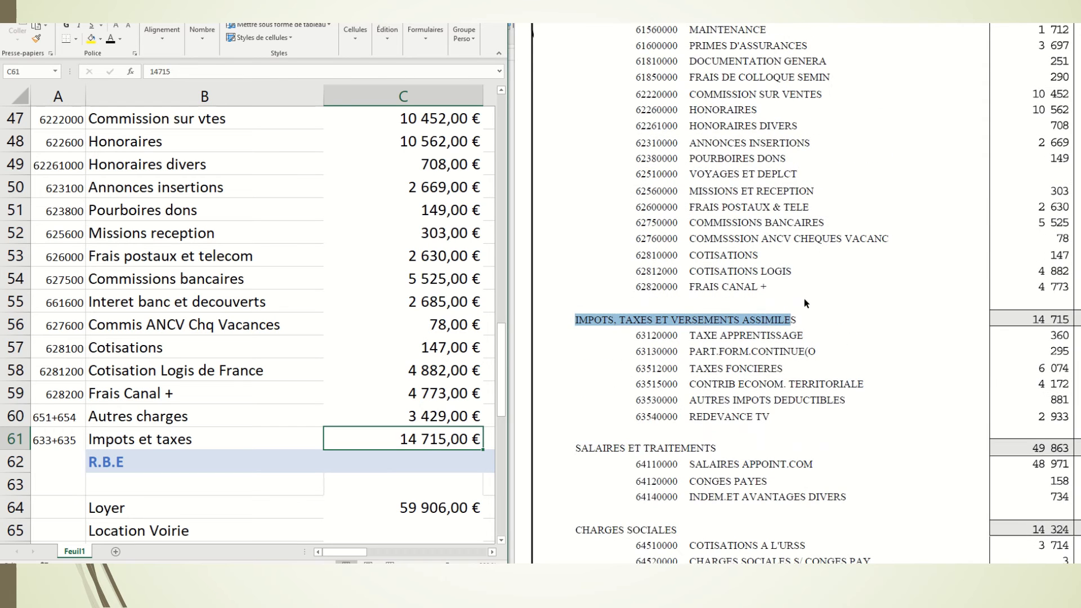
scroll(803, 297, "up", 2)
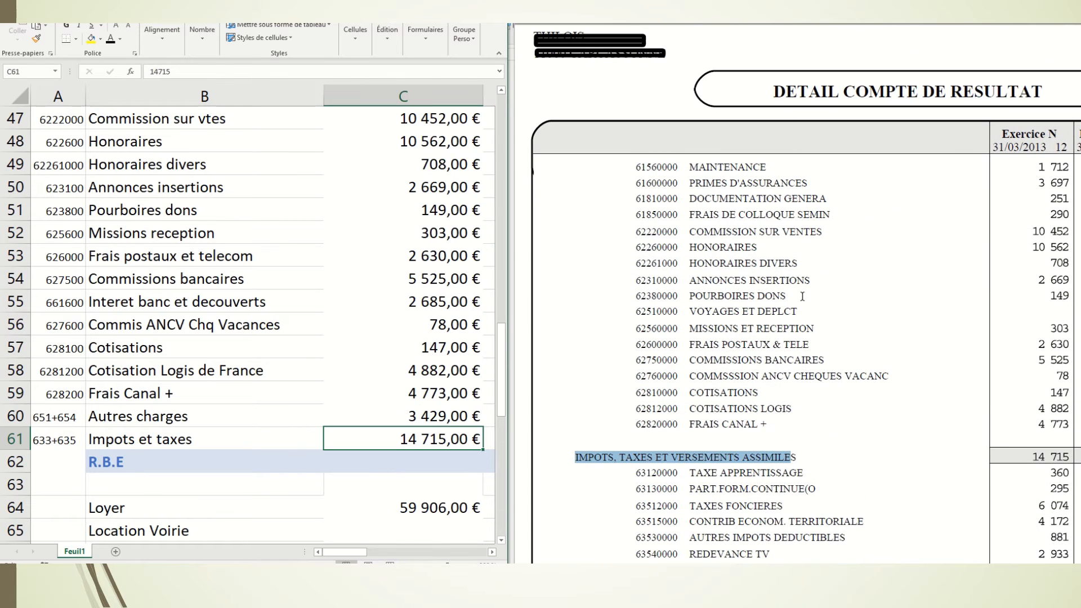
scroll(803, 296, "up", 9)
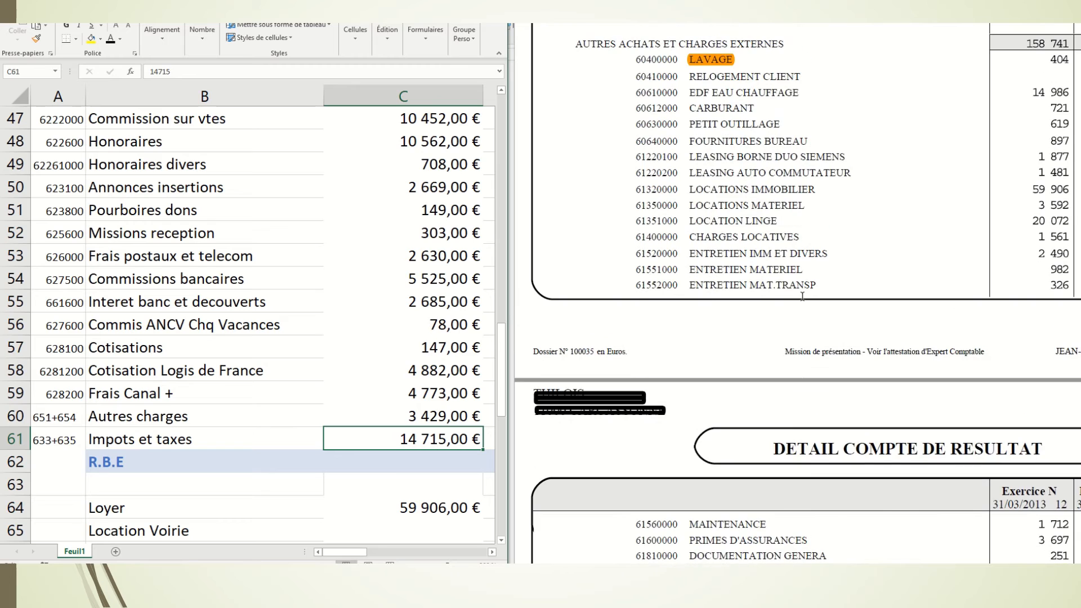
scroll(803, 296, "up", 1)
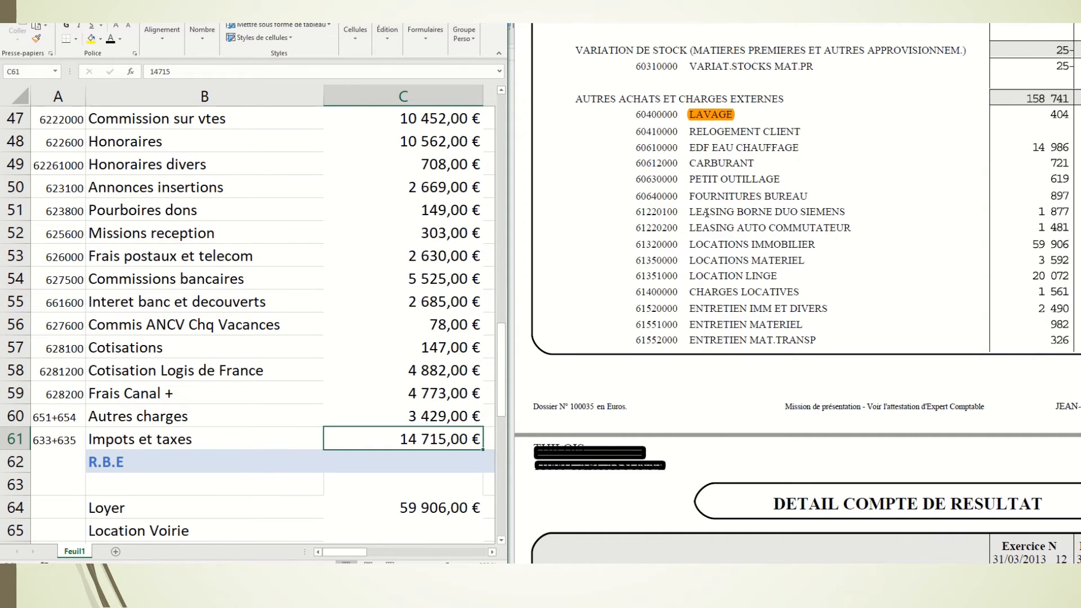
scroll(725, 212, "up", 1)
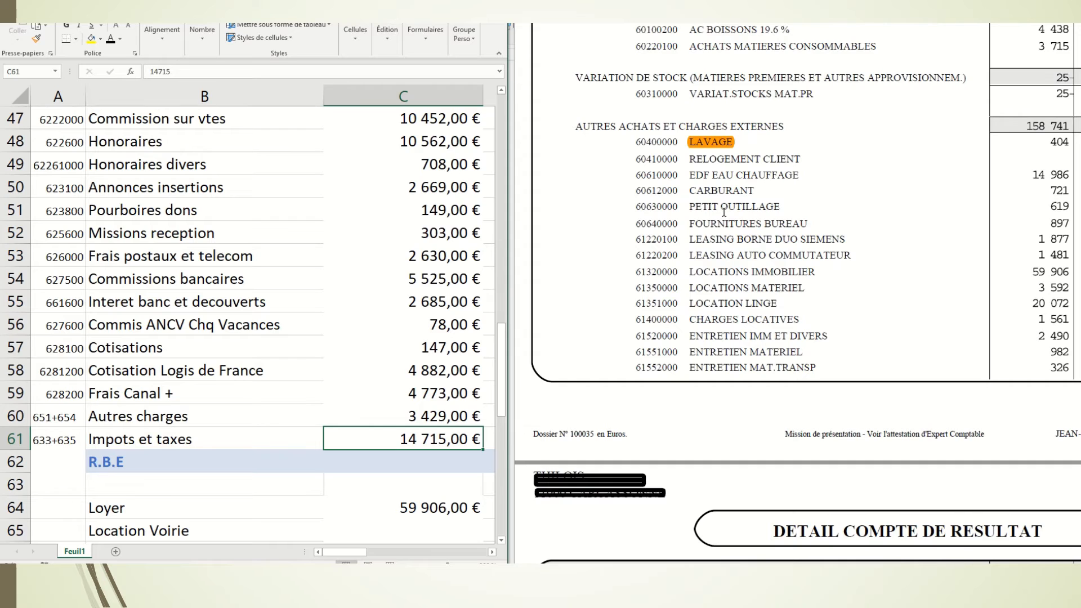
scroll(725, 211, "down", 1)
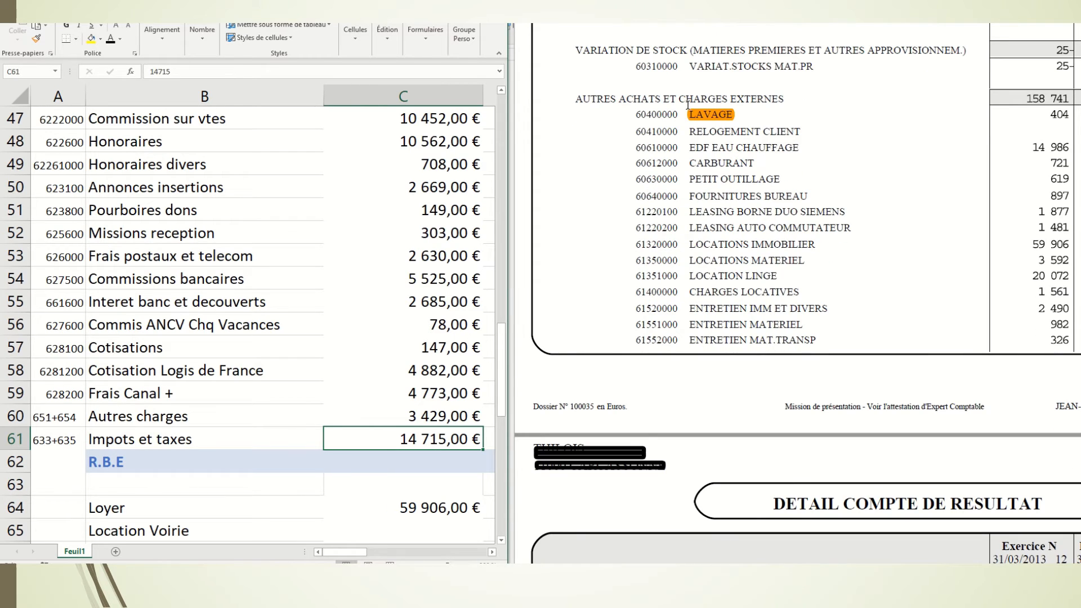
scroll(688, 113, "down", 1)
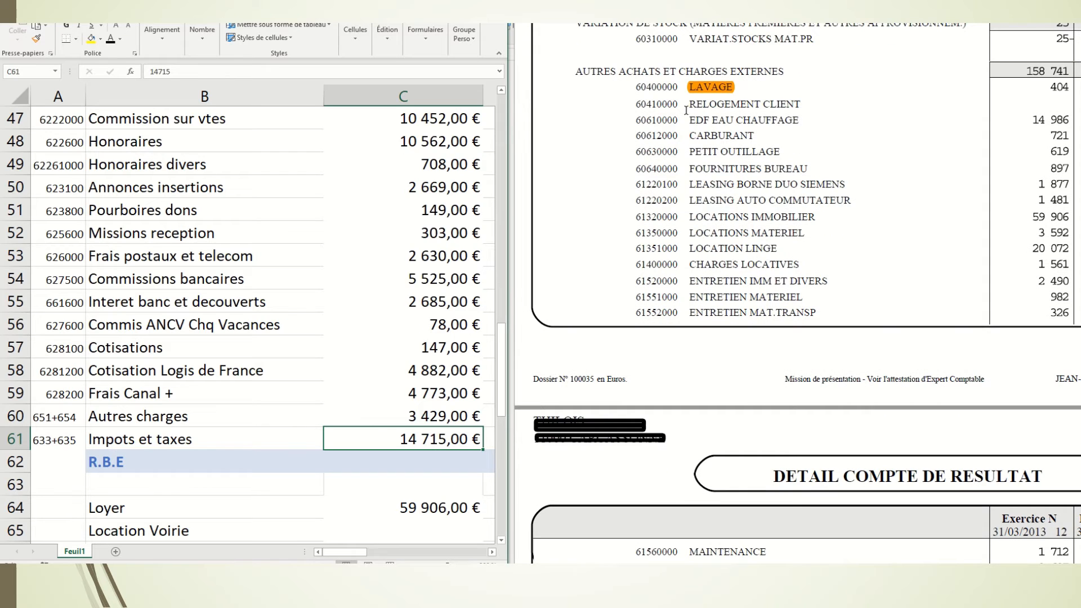
Highlight the DOTATIONS AUX AMORTISSEMENTS SUR IMMOBILISATIONS heading in the income statement and set the Dotations aux amortissements amount in C69 to black text
scroll(686, 111, "down", 18)
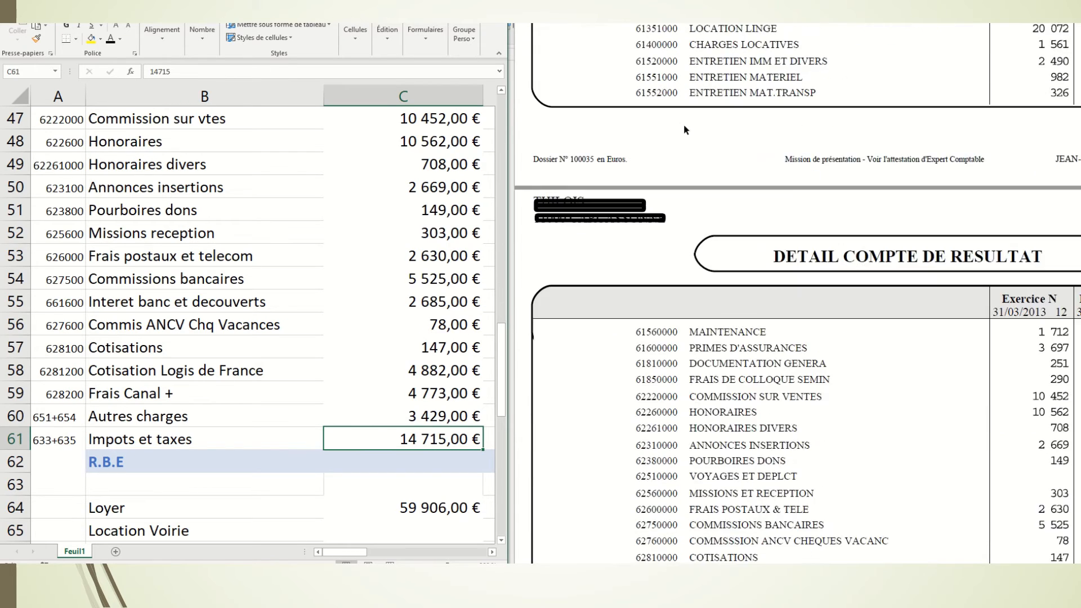
scroll(688, 153, "down", 5)
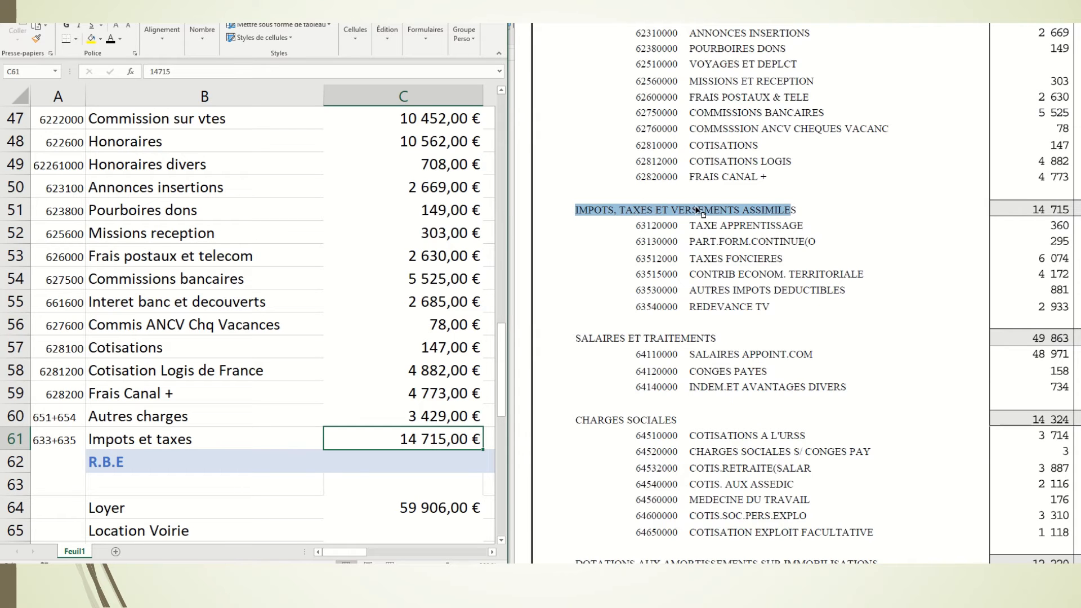
scroll(697, 209, "down", 3)
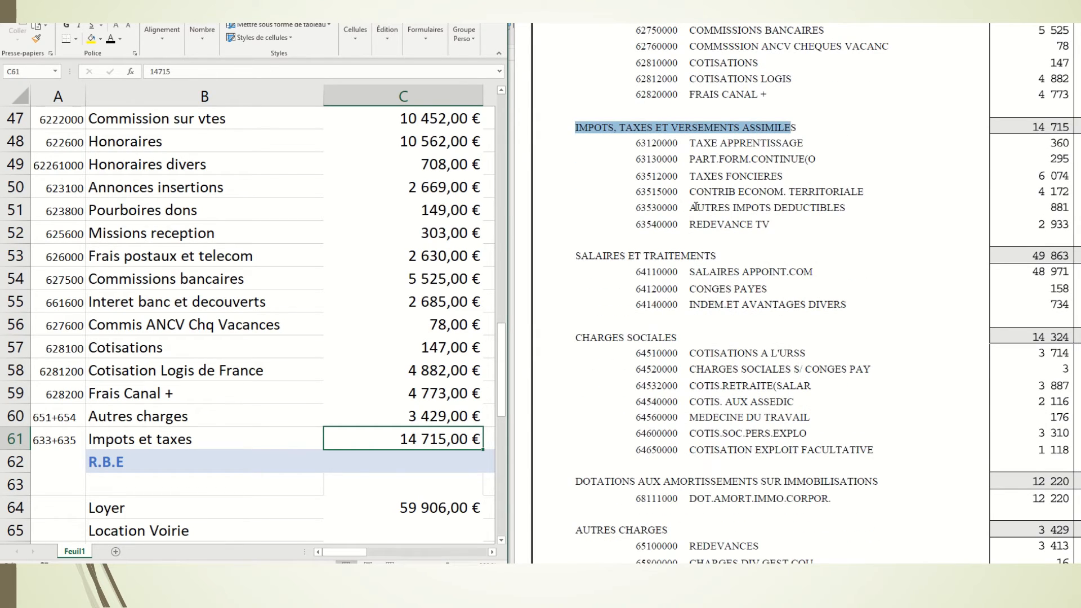
scroll(696, 207, "down", 2)
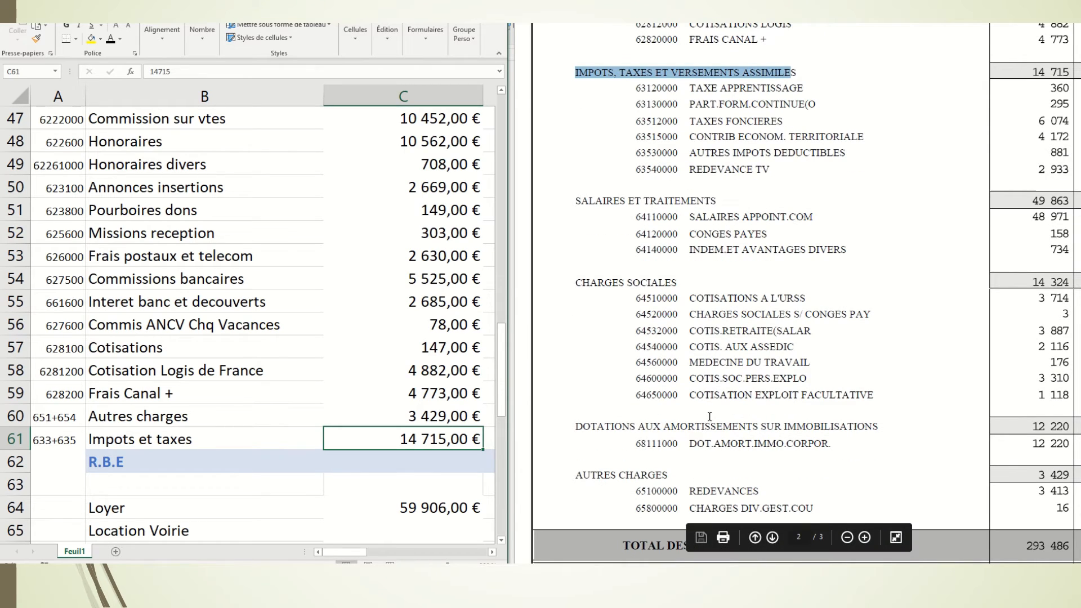
left_click_drag(575, 426, 859, 423)
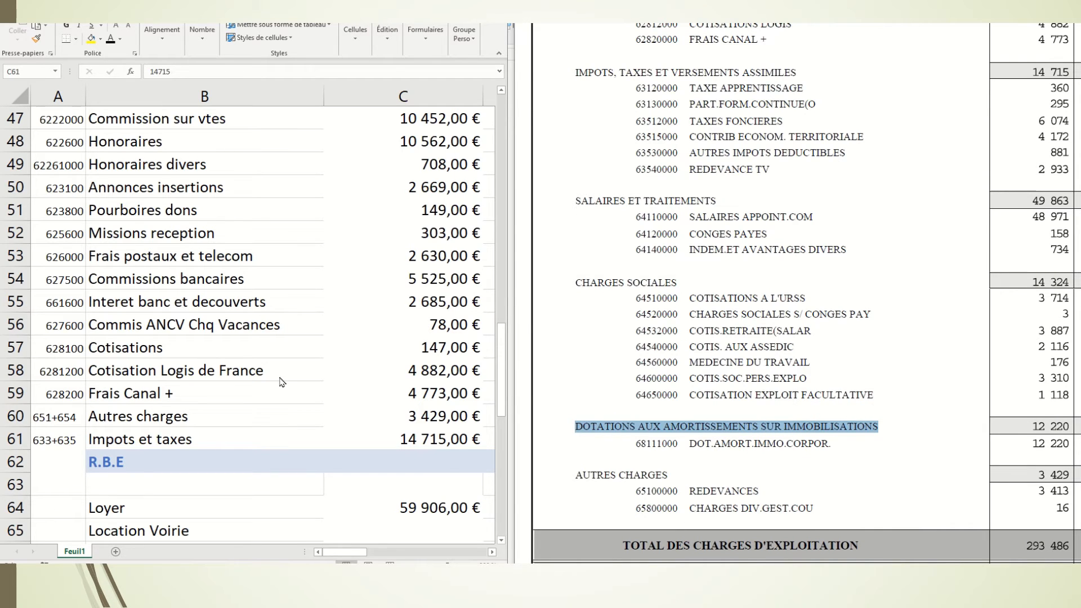
scroll(281, 383, "down", 4)
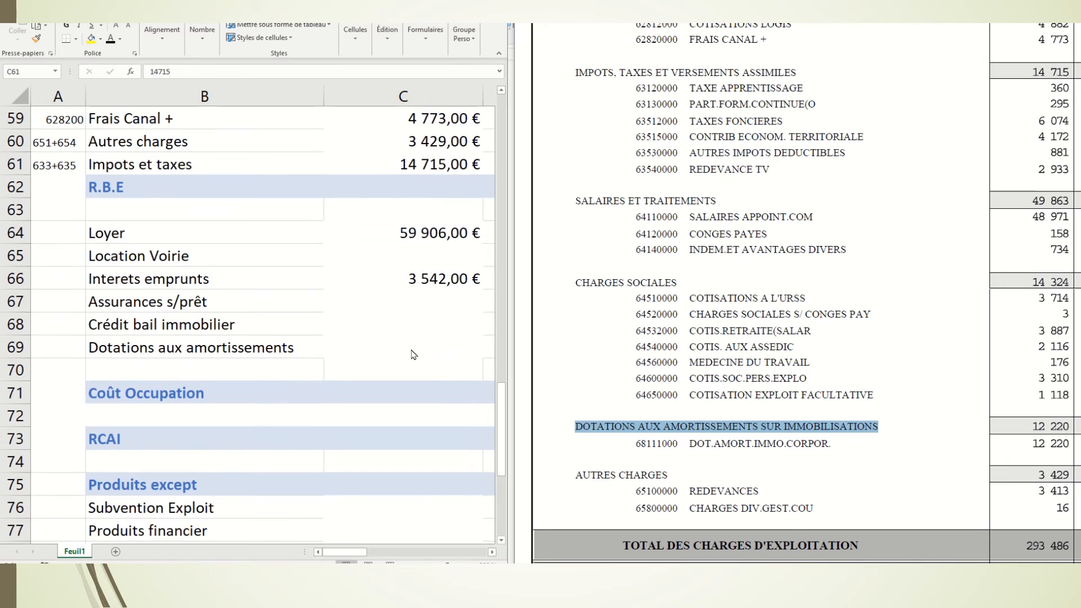
left_click(415, 353)
left_click(407, 353)
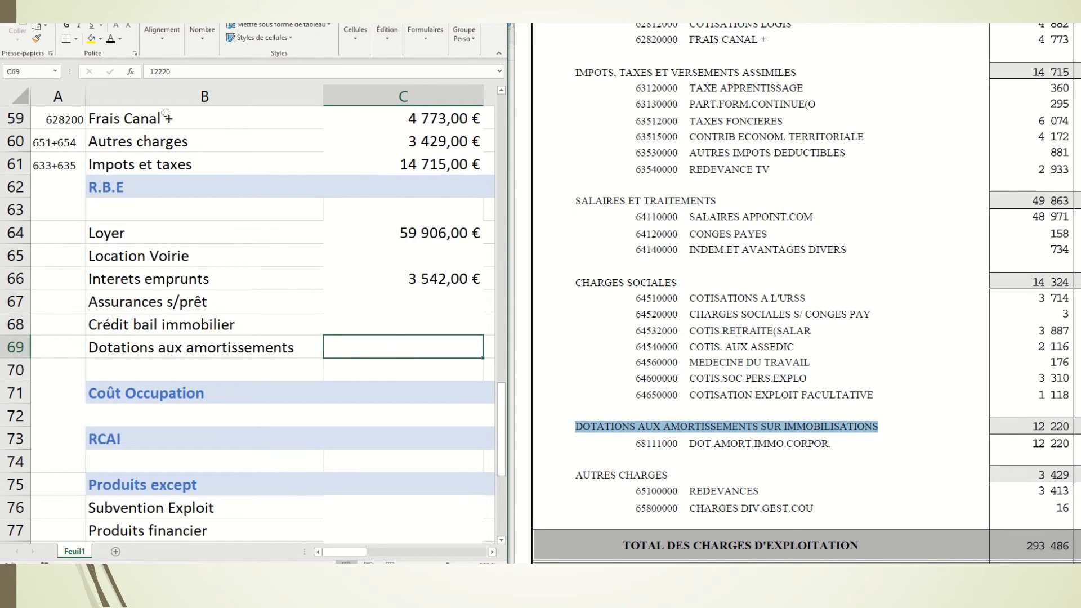
left_click(112, 40)
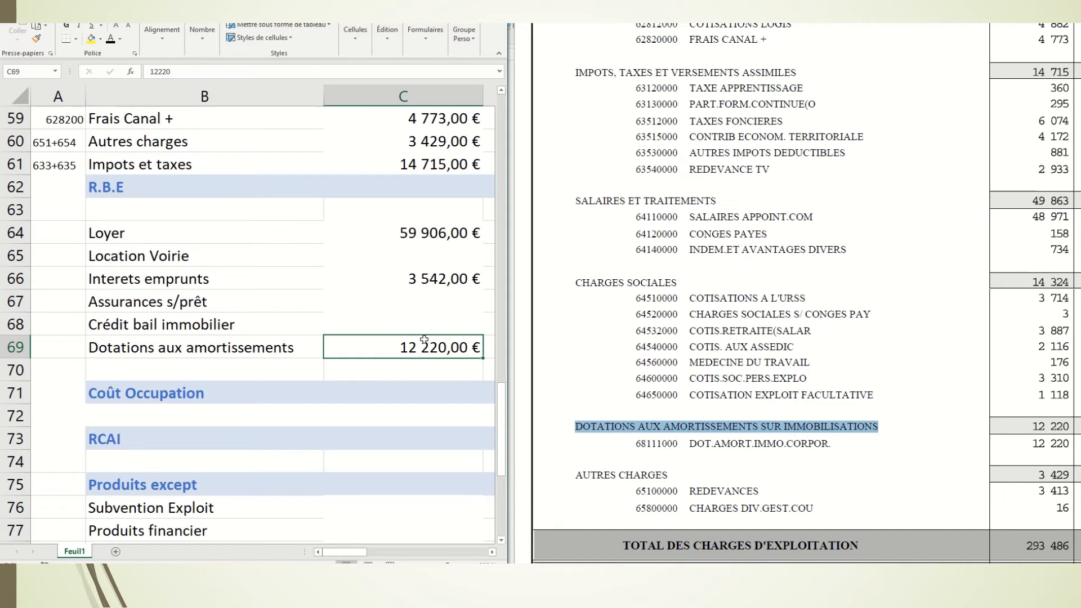
Total the general expenses from Lavage to Impots et taxes in the Frais Généraux cell C29 with =SOMME(C30:C61)
scroll(794, 347, "down", 4)
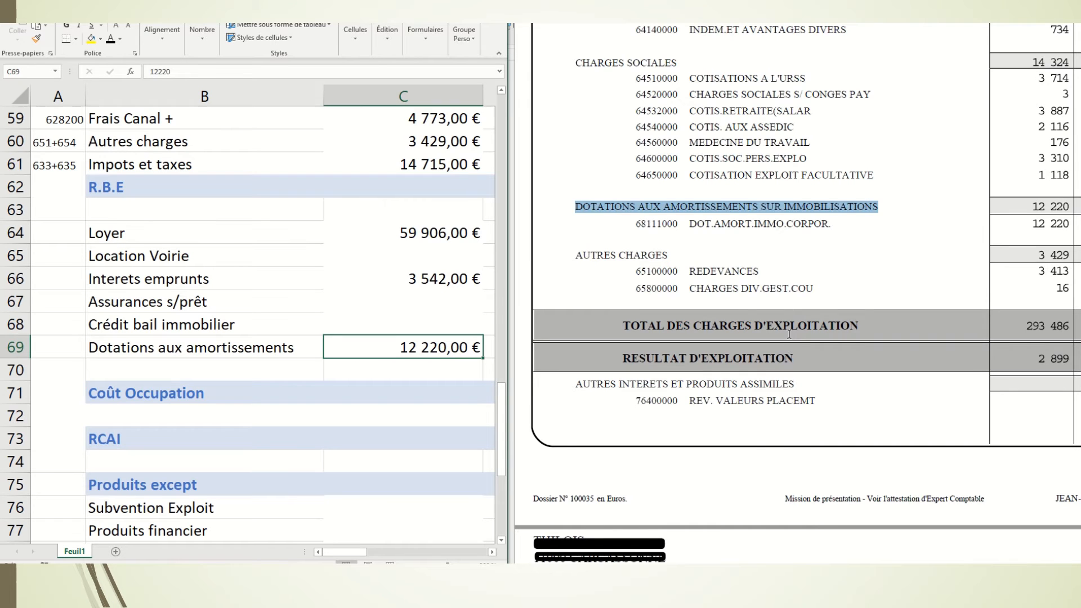
scroll(789, 335, "down", 3)
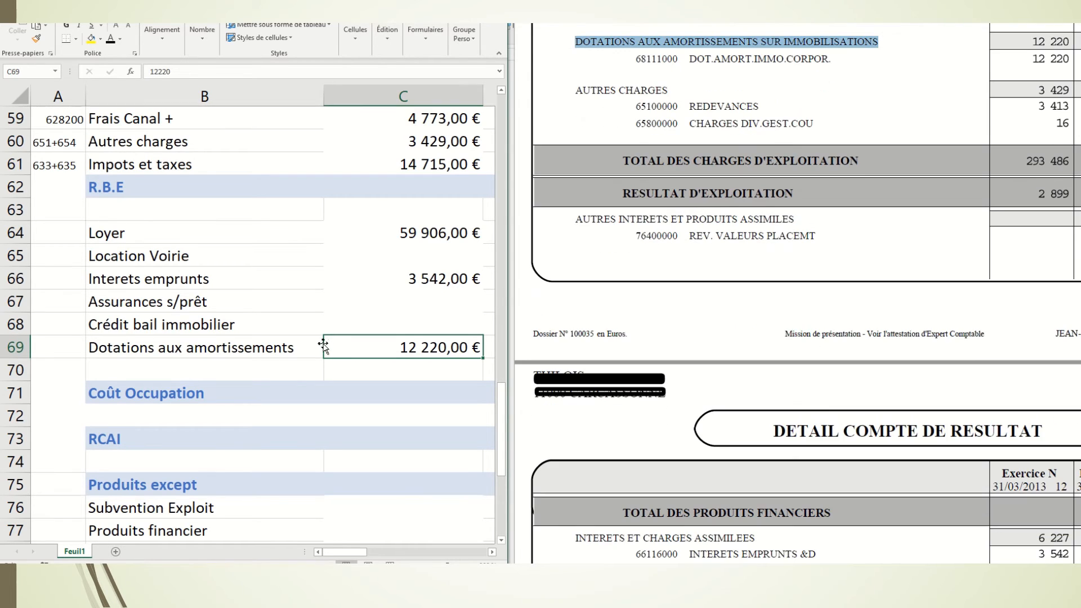
scroll(317, 342, "up", 12)
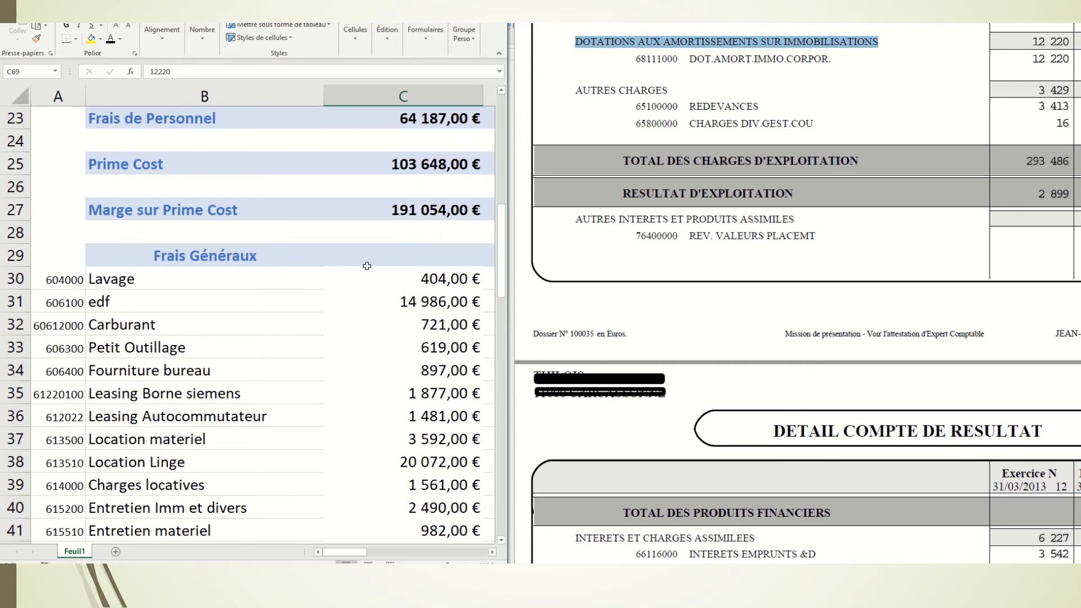
left_click(437, 251)
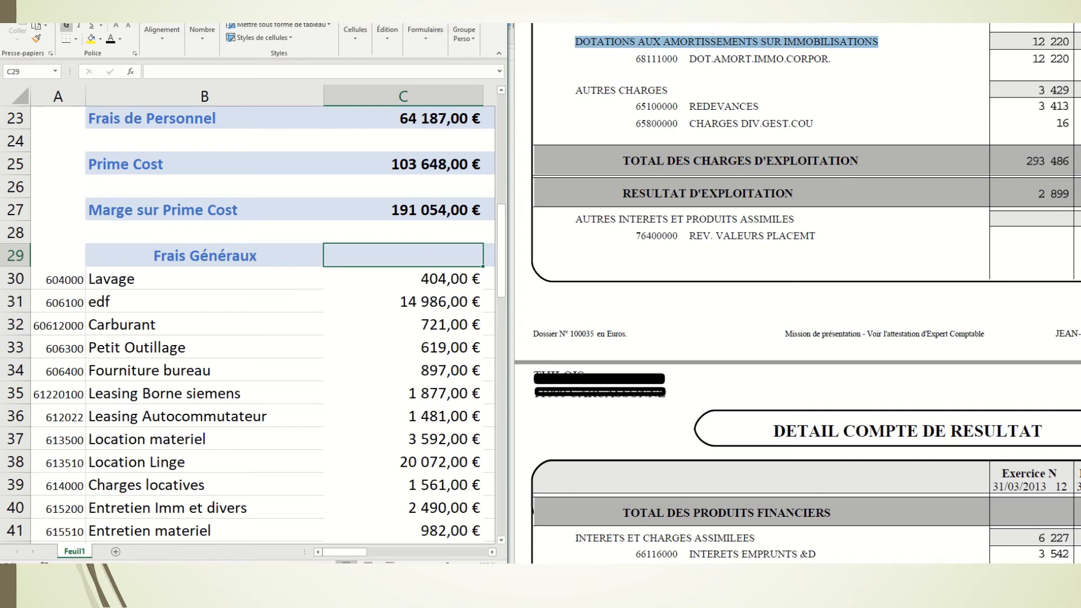
left_click(429, 12)
scroll(1033, 353, "up", 10)
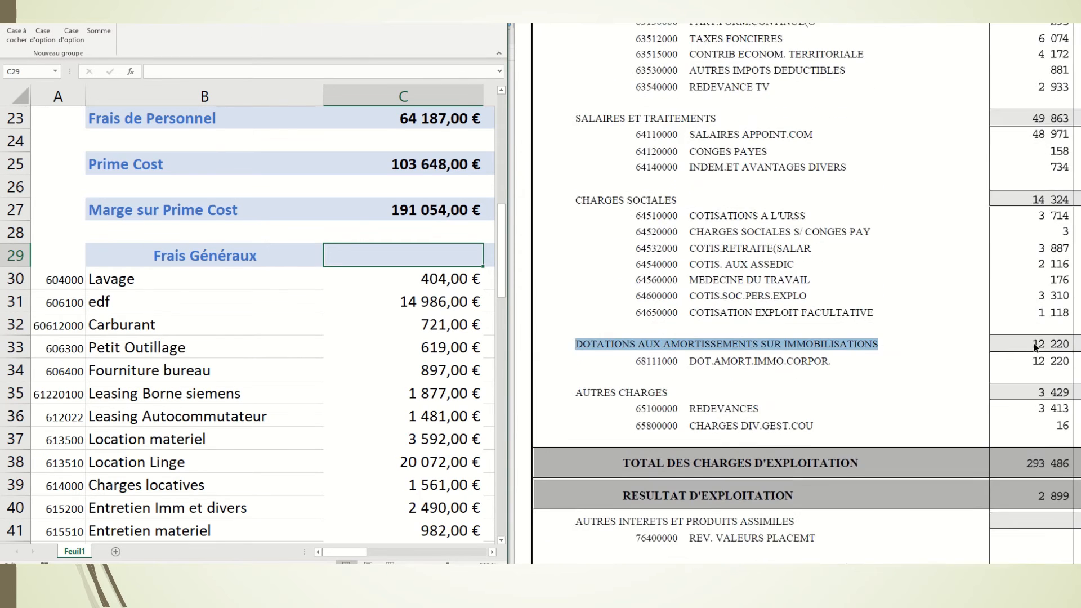
scroll(1030, 345, "up", 15)
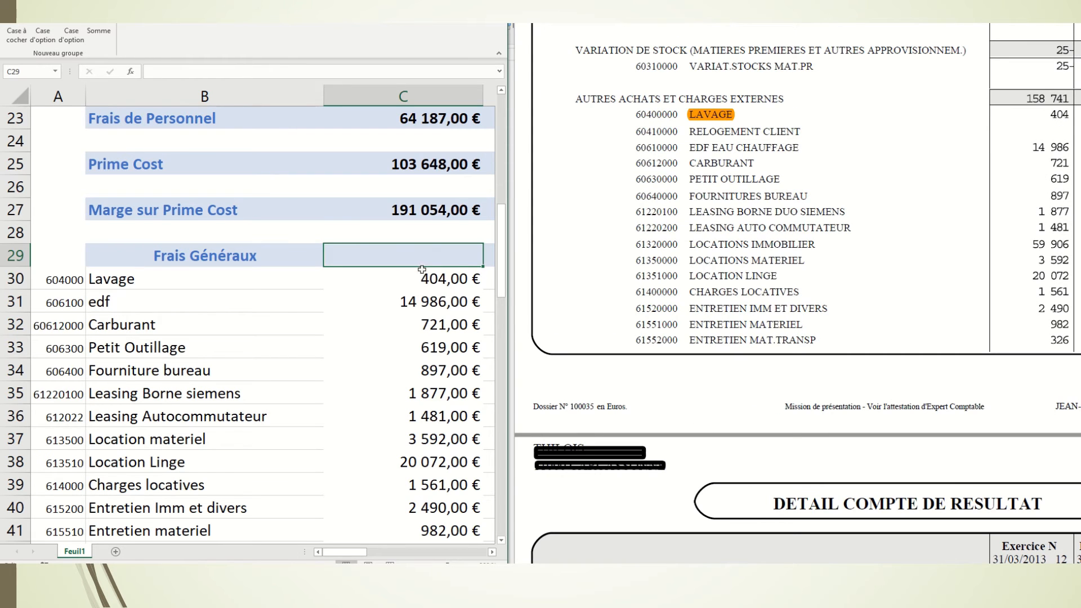
left_click(100, 26)
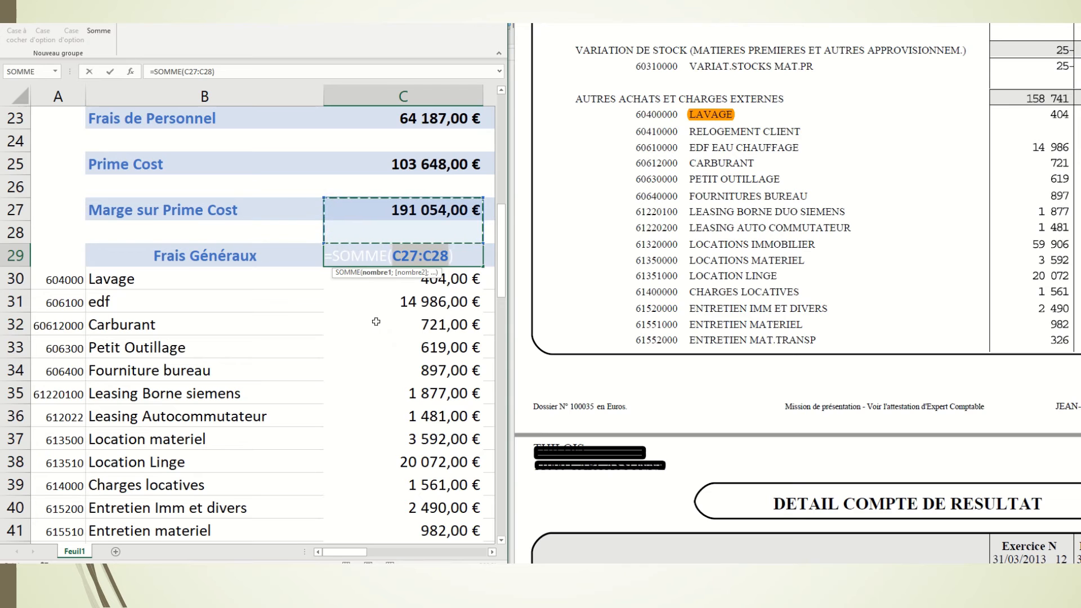
left_click_drag(468, 283, 444, 482)
key("Return")
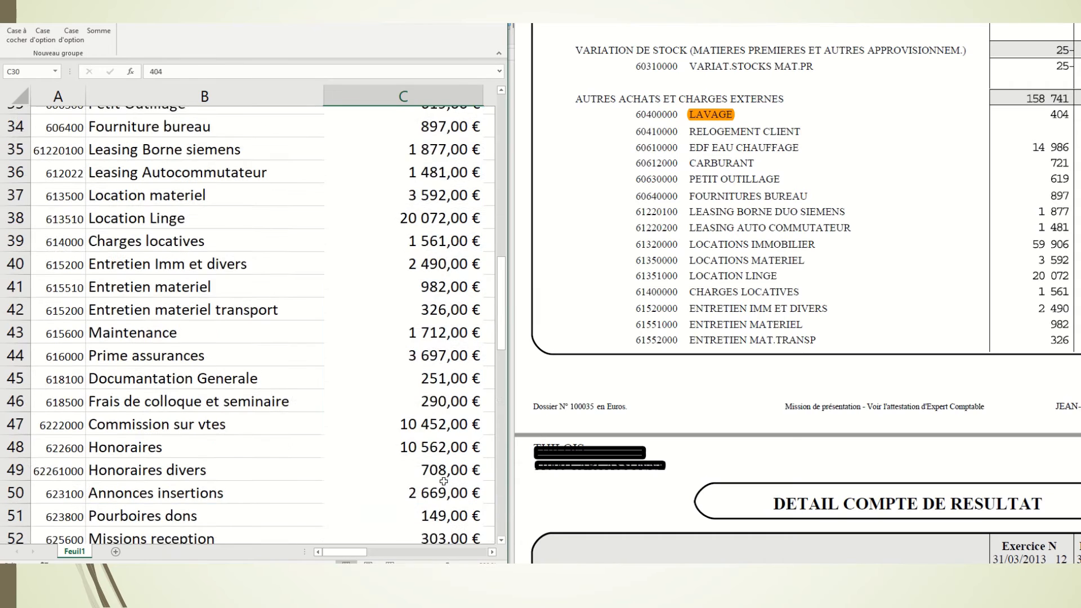
Set the Frais Généraux total in C29 to black text
scroll(385, 387, "up", 3)
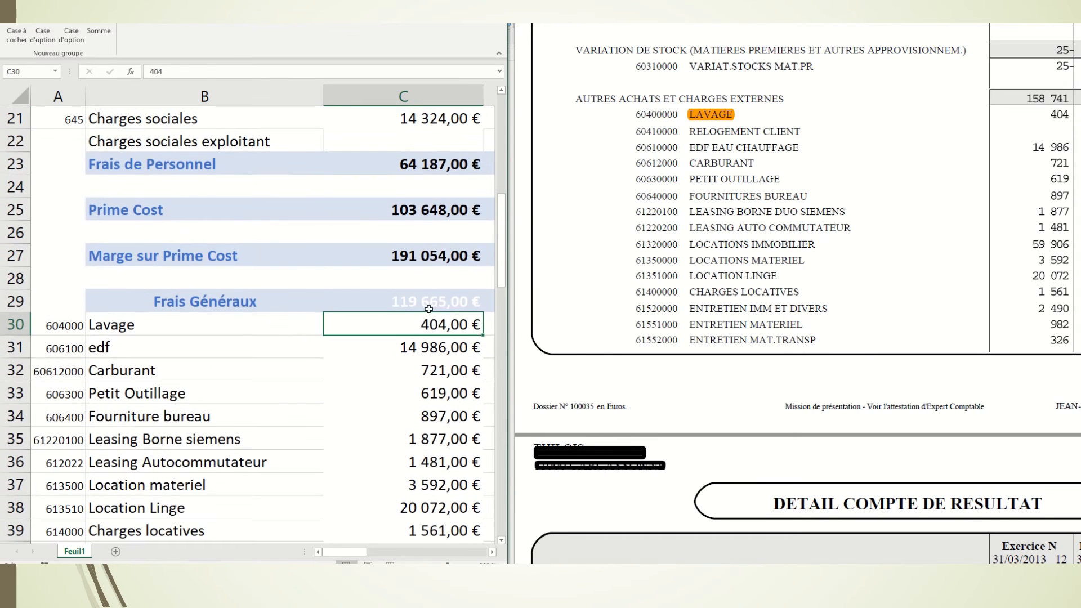
left_click(423, 300)
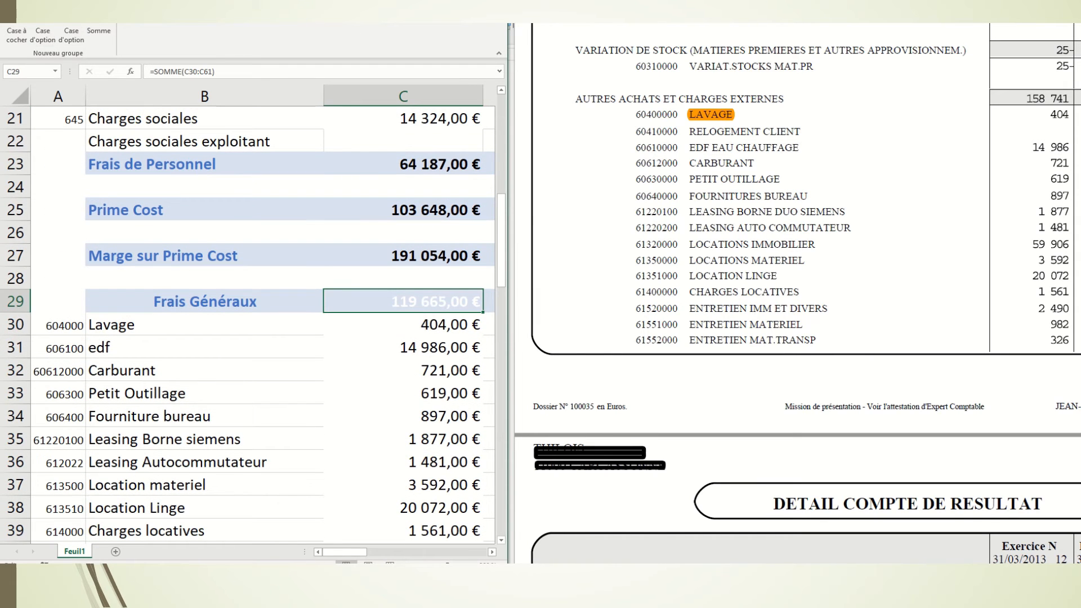
left_click(45, 7)
left_click(108, 41)
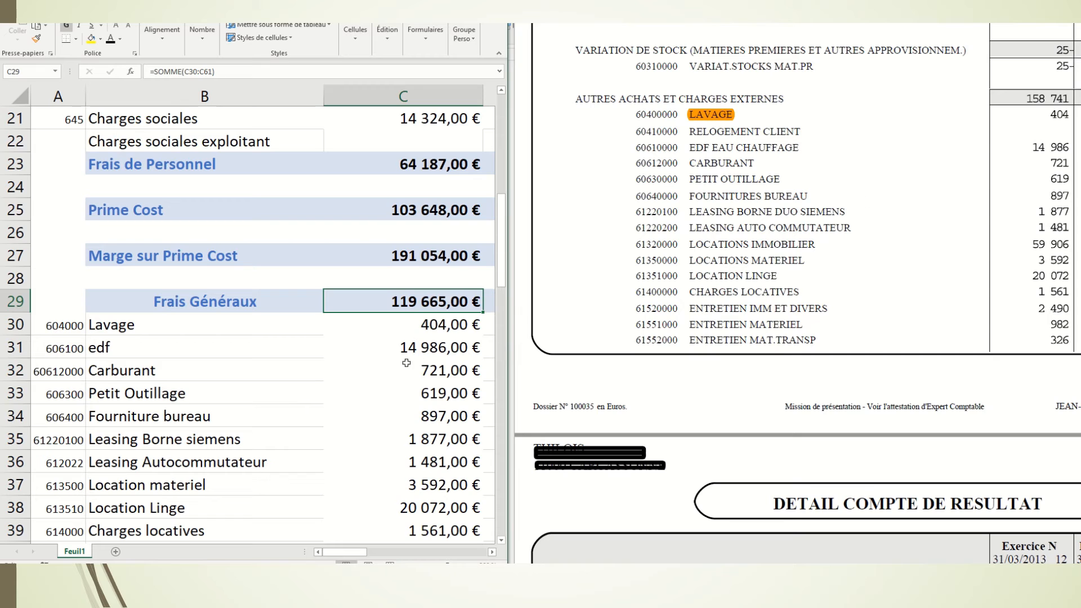
Calculate the R.B.E in C62 as Marge sur Prime Cost minus Frais Généraux with =C27-C29, in black text
scroll(763, 197, "down", 3)
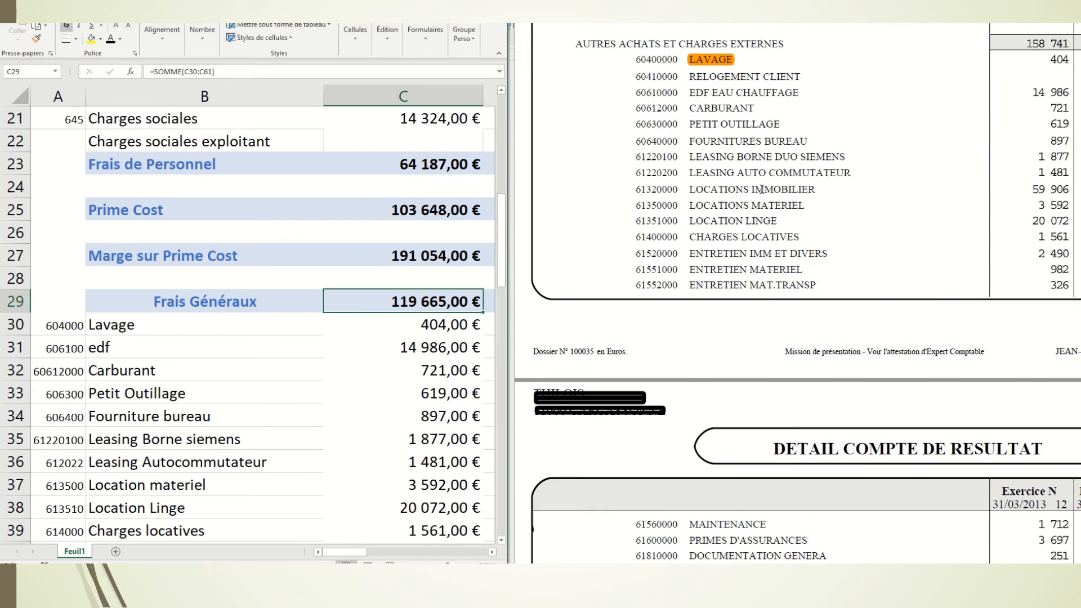
scroll(764, 199, "down", 6)
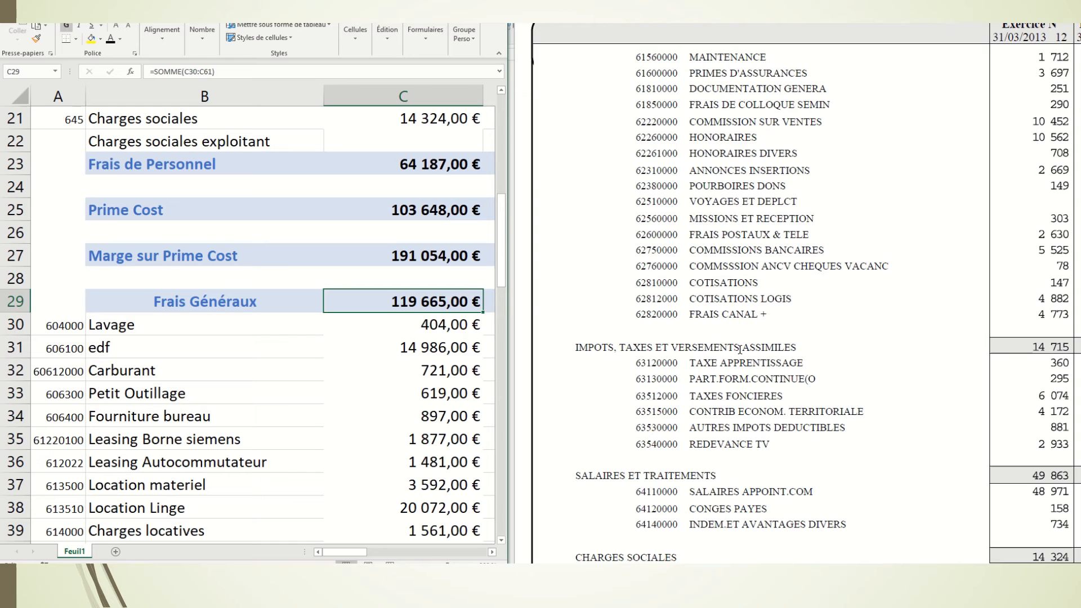
scroll(739, 349, "down", 7)
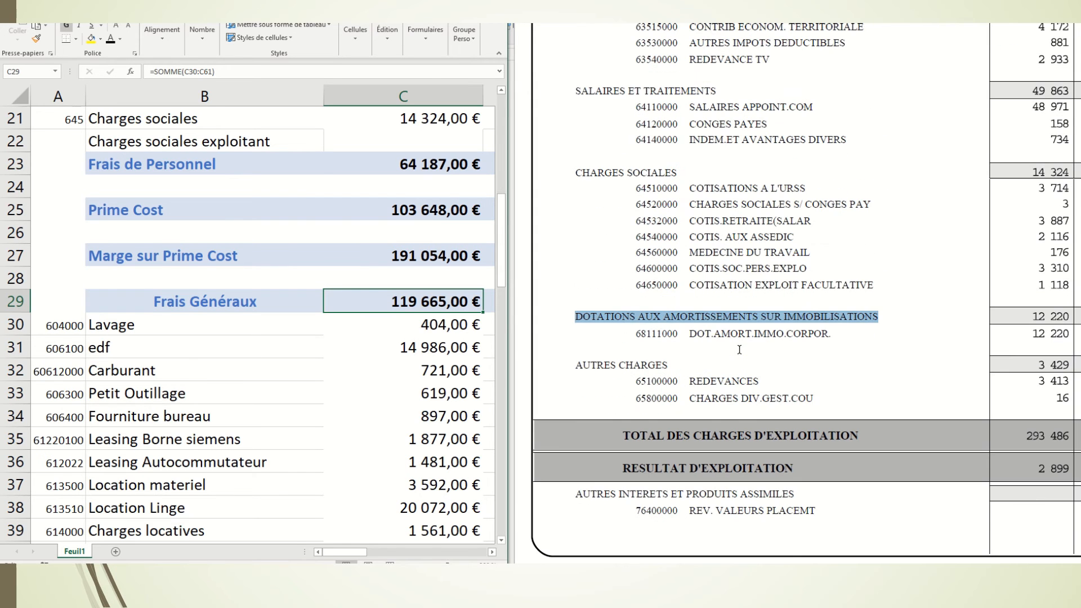
scroll(278, 335, "down", 8)
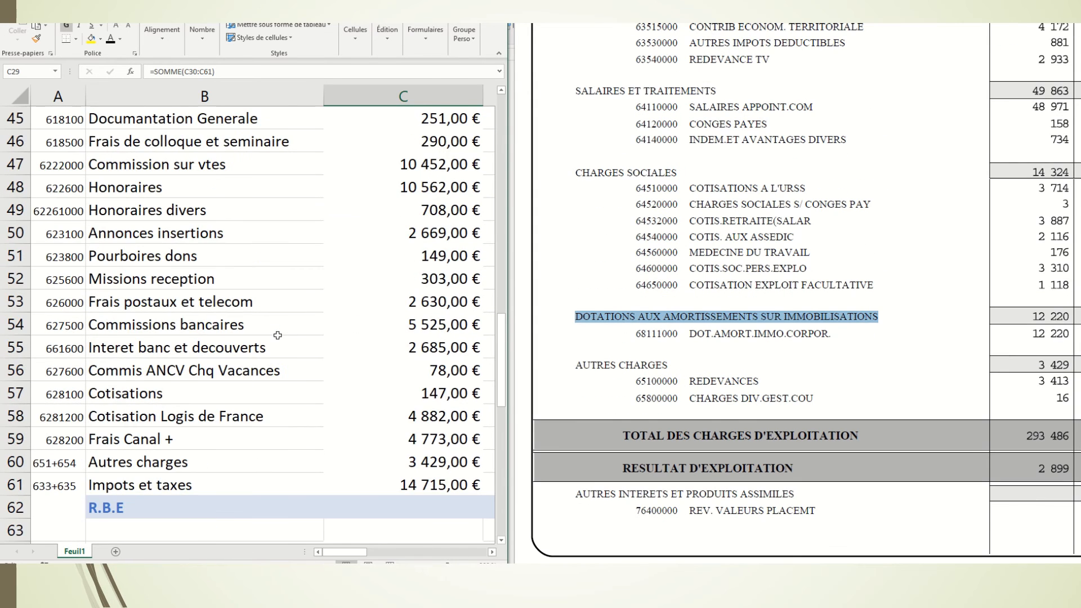
scroll(278, 335, "down", 2)
left_click(409, 367)
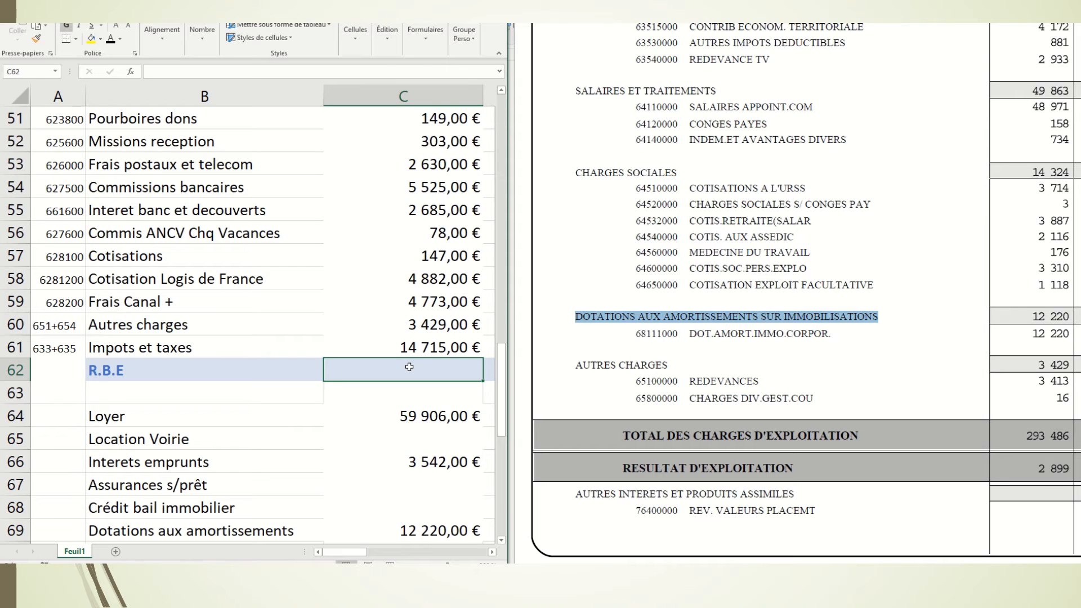
type("=")
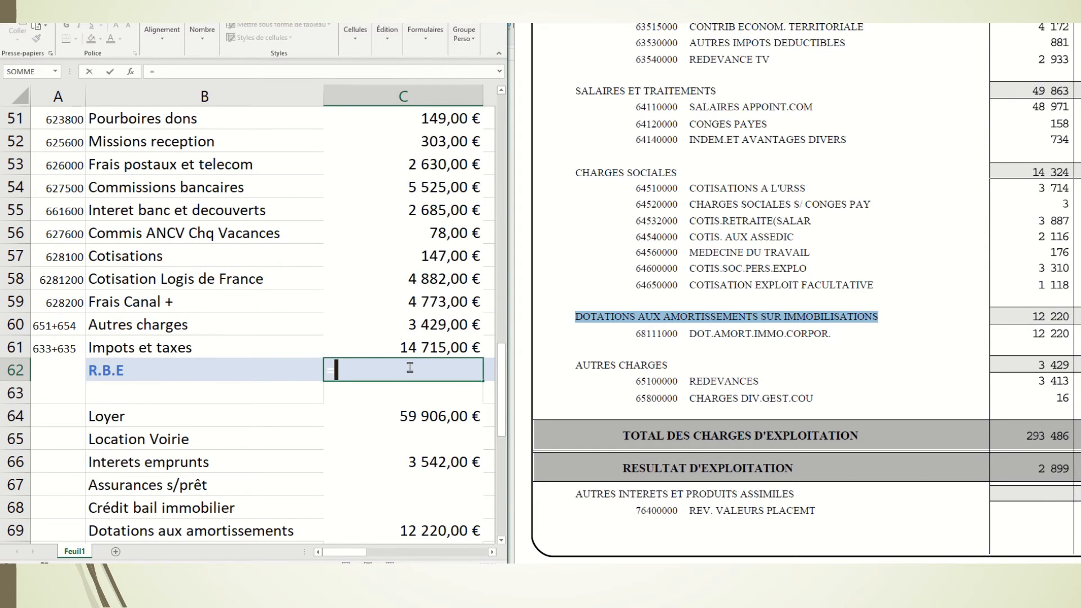
scroll(409, 367, "up", 4)
scroll(409, 367, "up", 7)
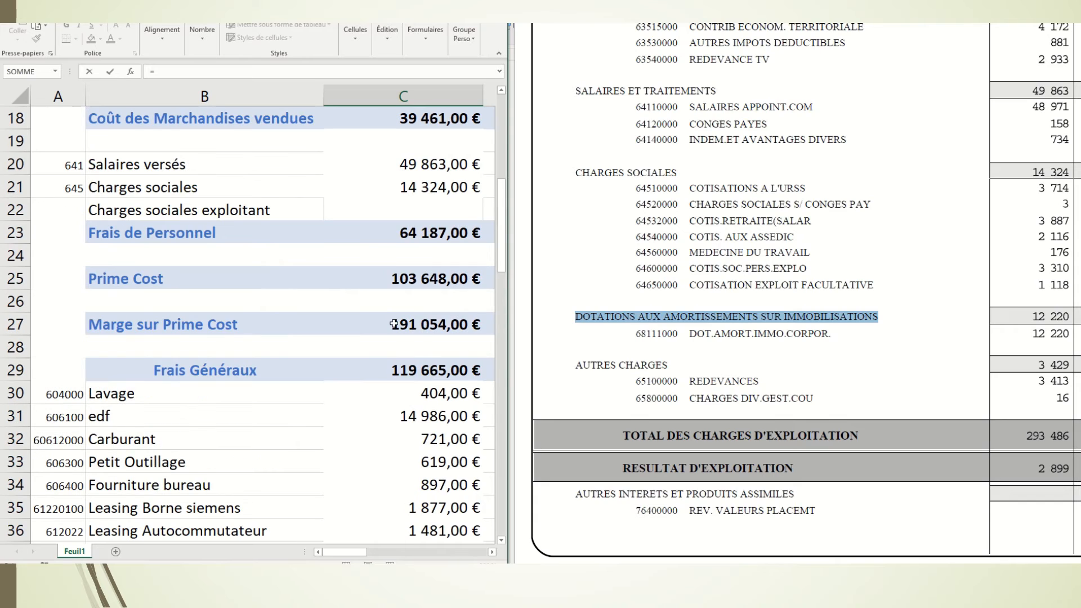
left_click(426, 327)
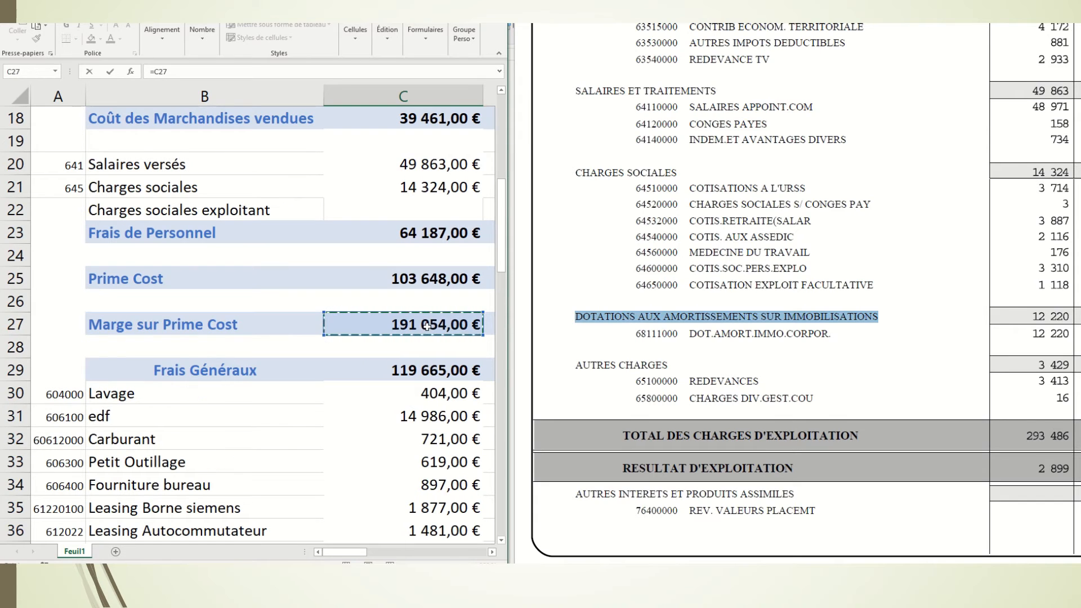
type("-")
left_click(423, 372)
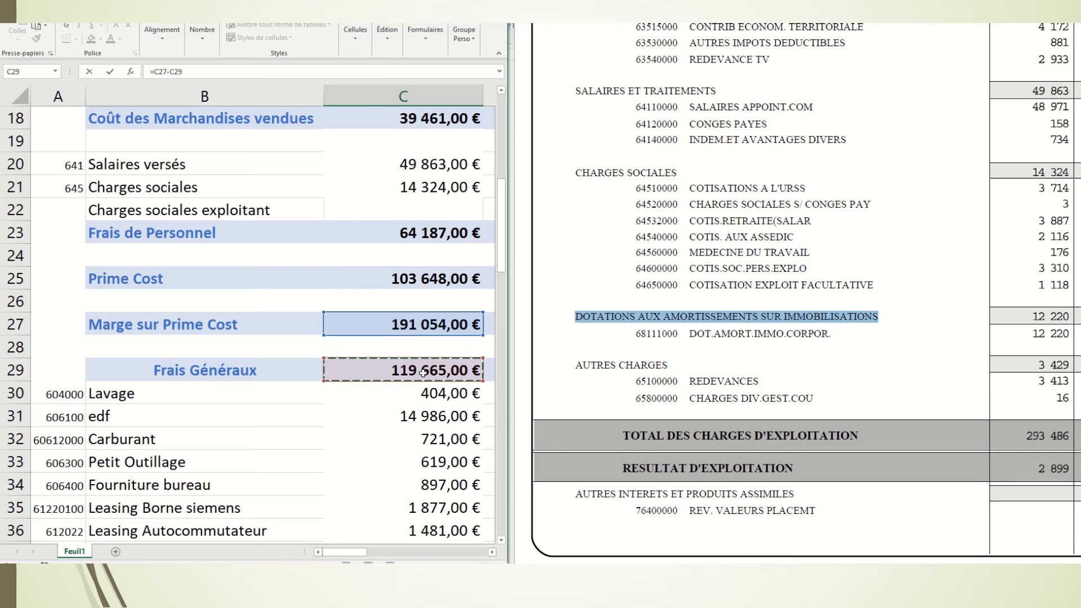
key("ctrl+Return")
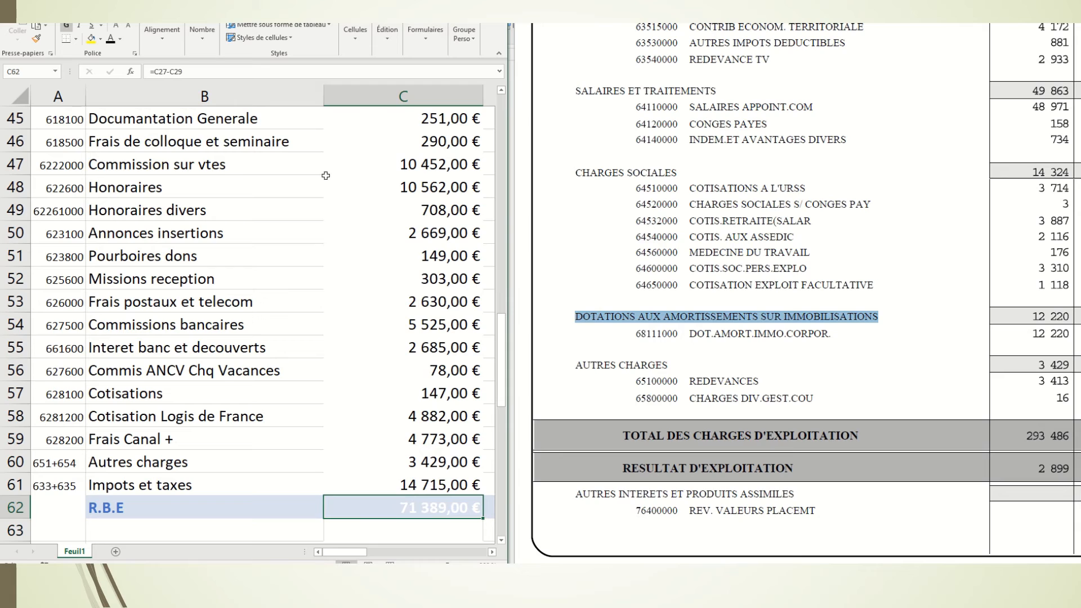
left_click(110, 39)
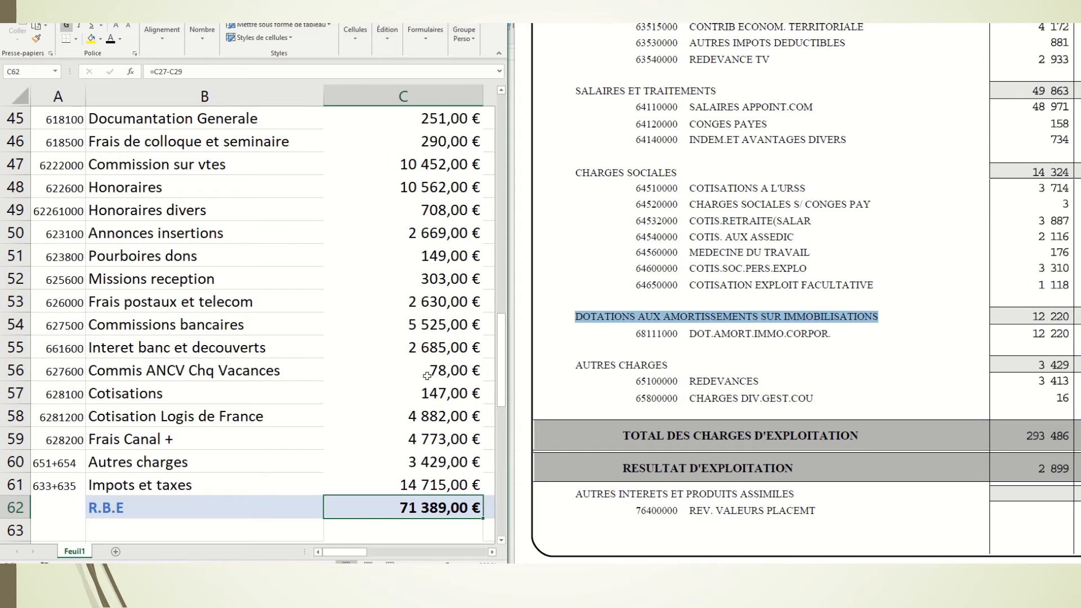
Review the occupancy cost lines from Loyer to Dotations aux amortissements, checking cells C65, C67, C68 and C69
scroll(411, 390, "down", 3)
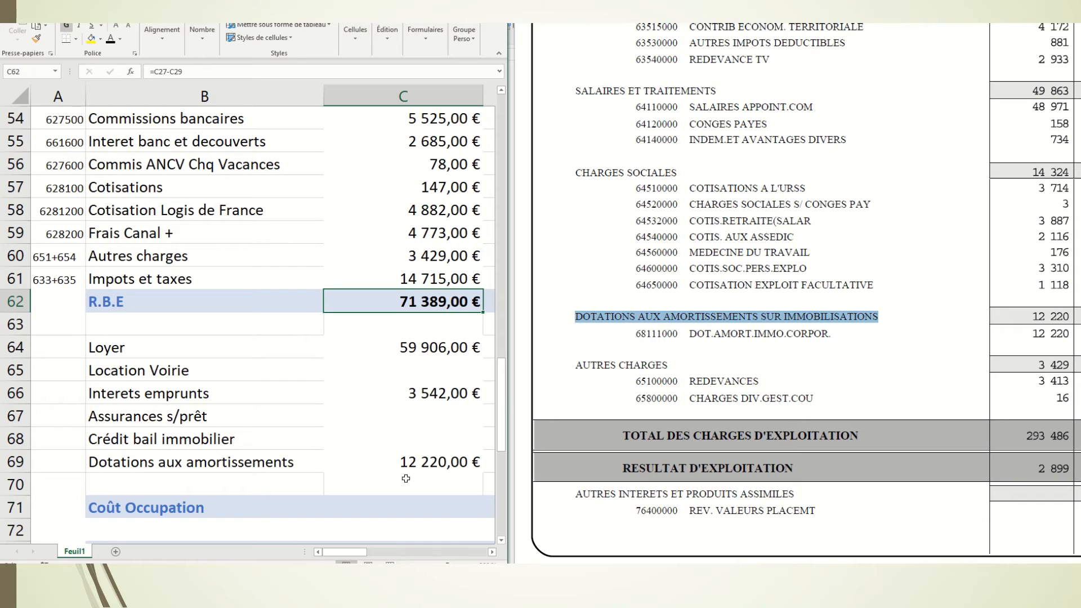
left_click(370, 369)
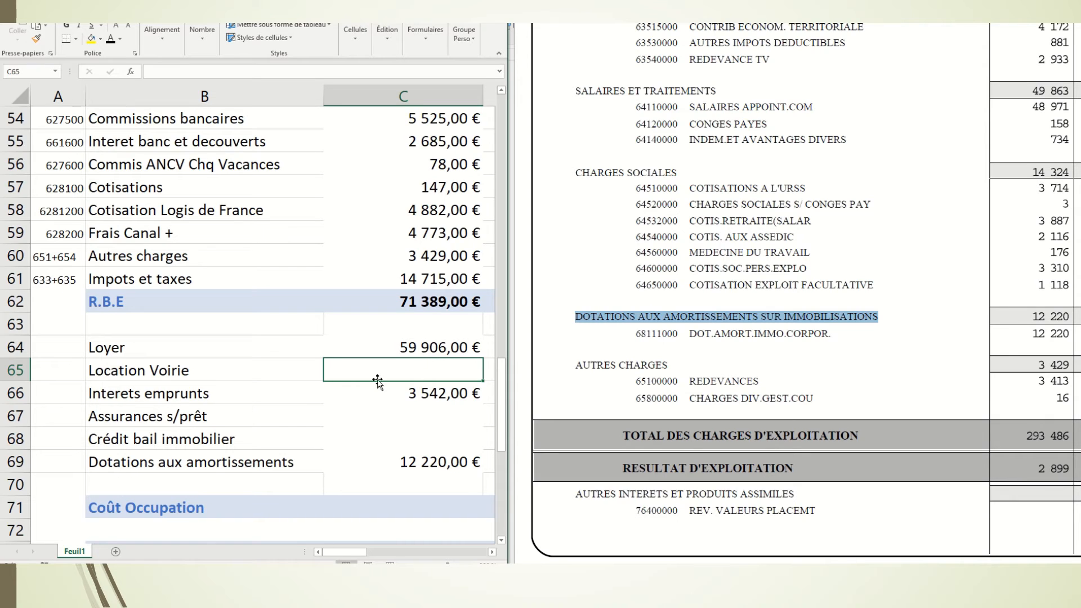
left_click(406, 419)
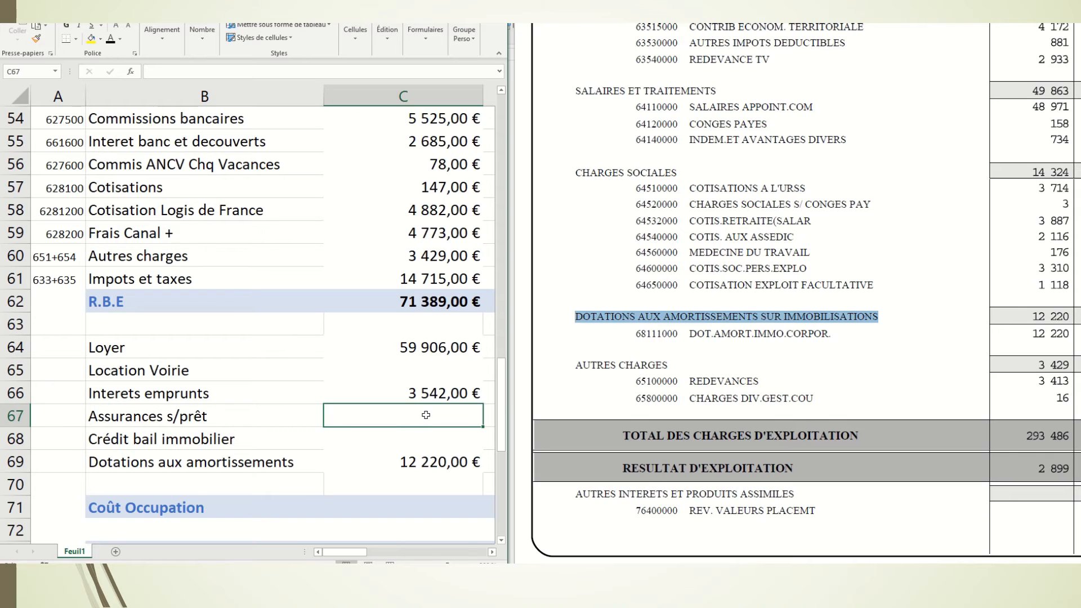
left_click(408, 442)
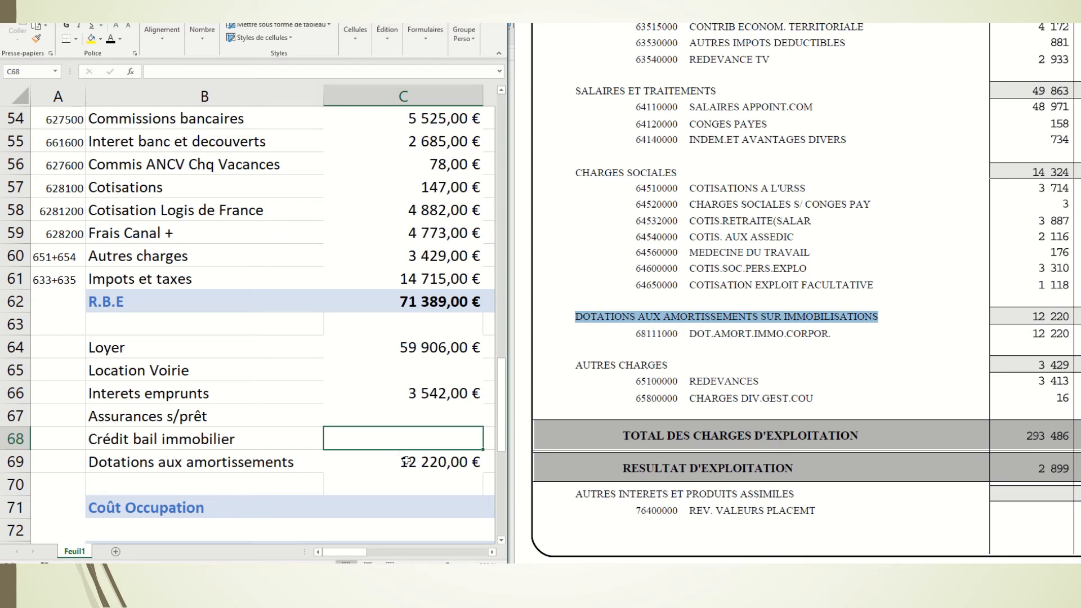
left_click(409, 459)
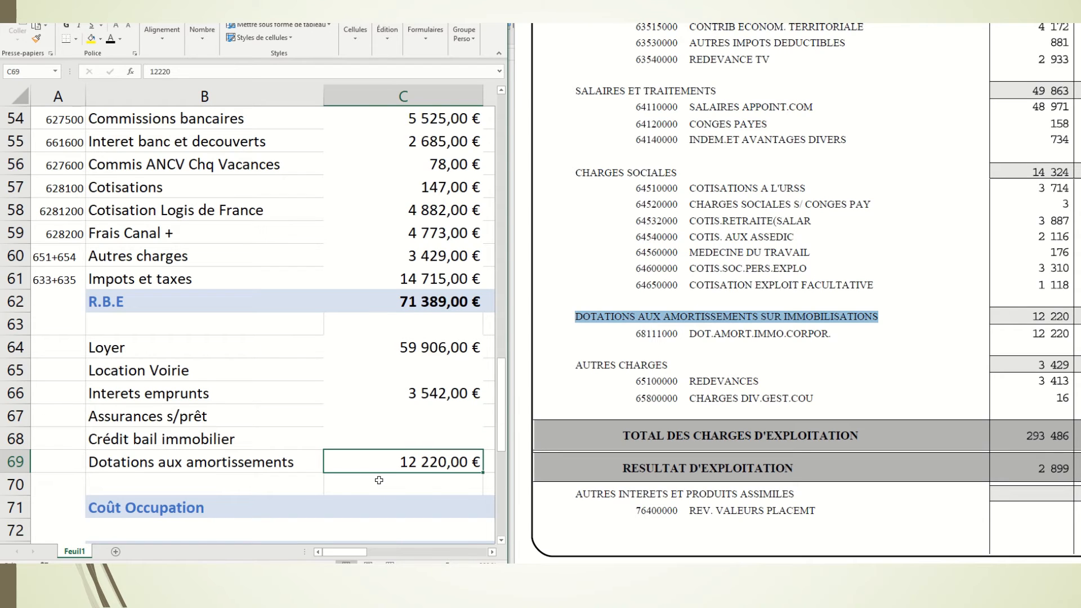
Total the occupancy costs in the Coût Occupation cell C71 with =SOMME(C63:C70), and set the total to black text
left_click(383, 508)
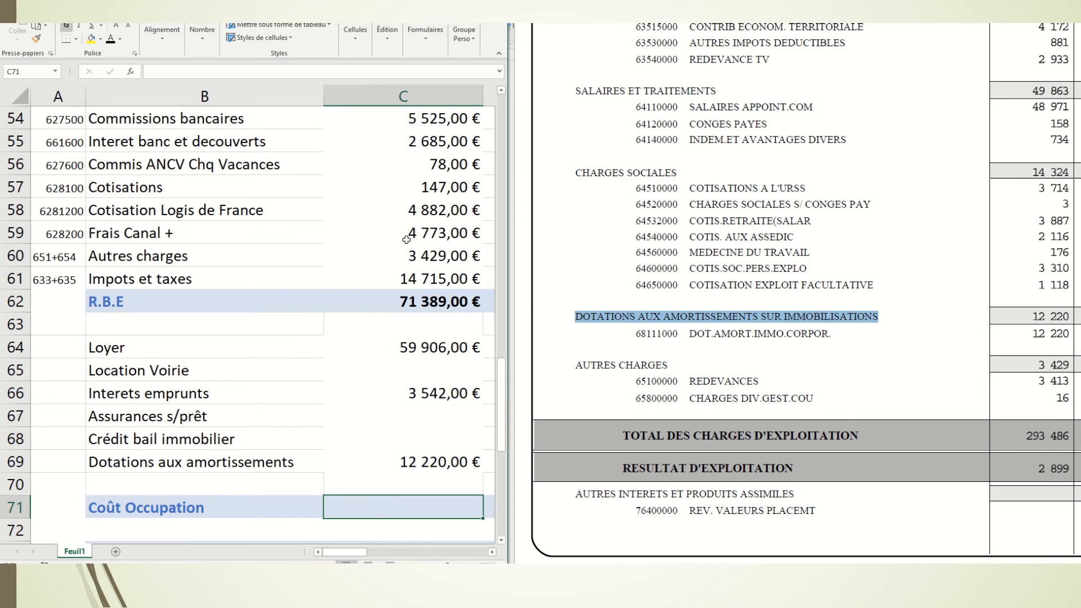
left_click(361, 10)
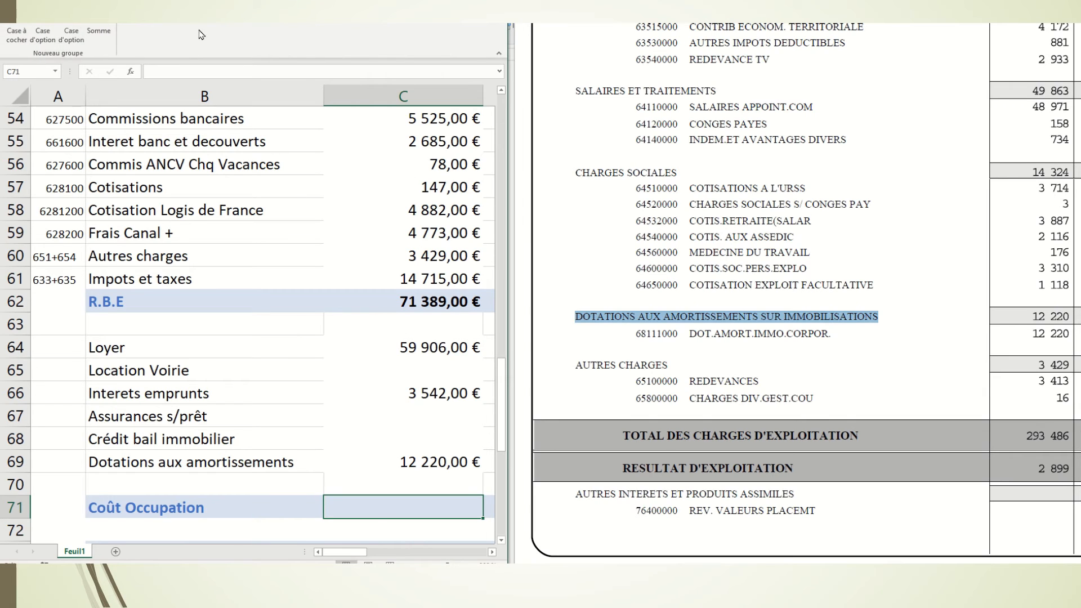
left_click(96, 31)
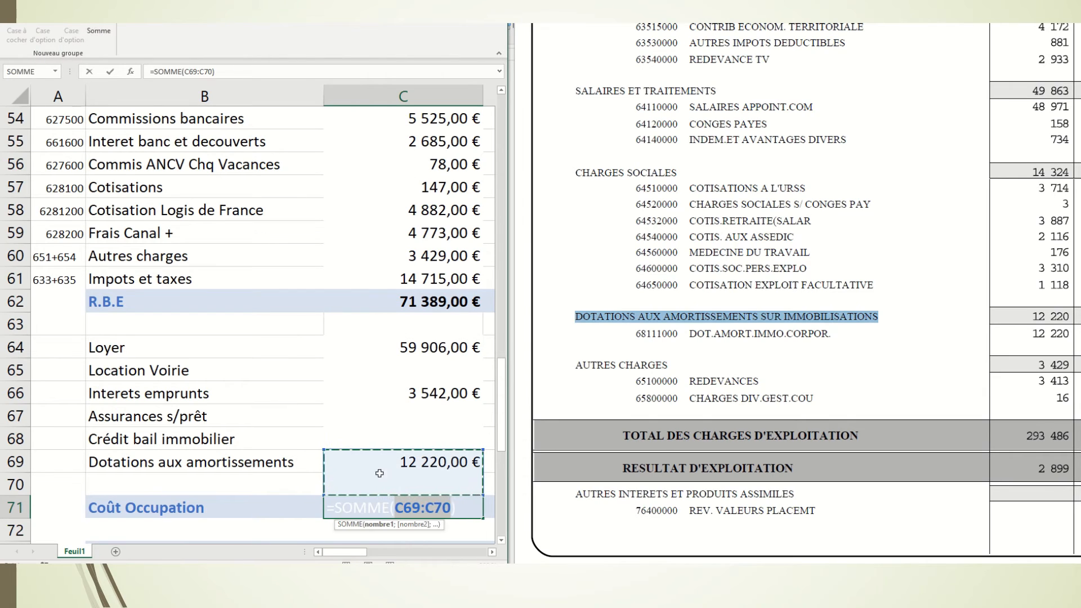
left_click_drag(392, 479, 388, 322)
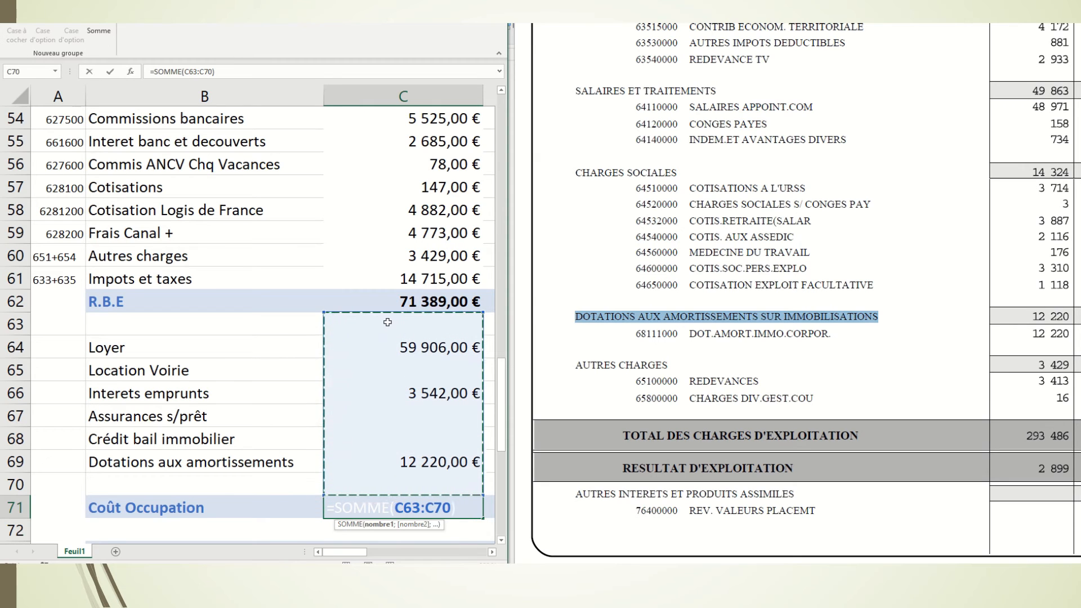
key("Return")
left_click(396, 512)
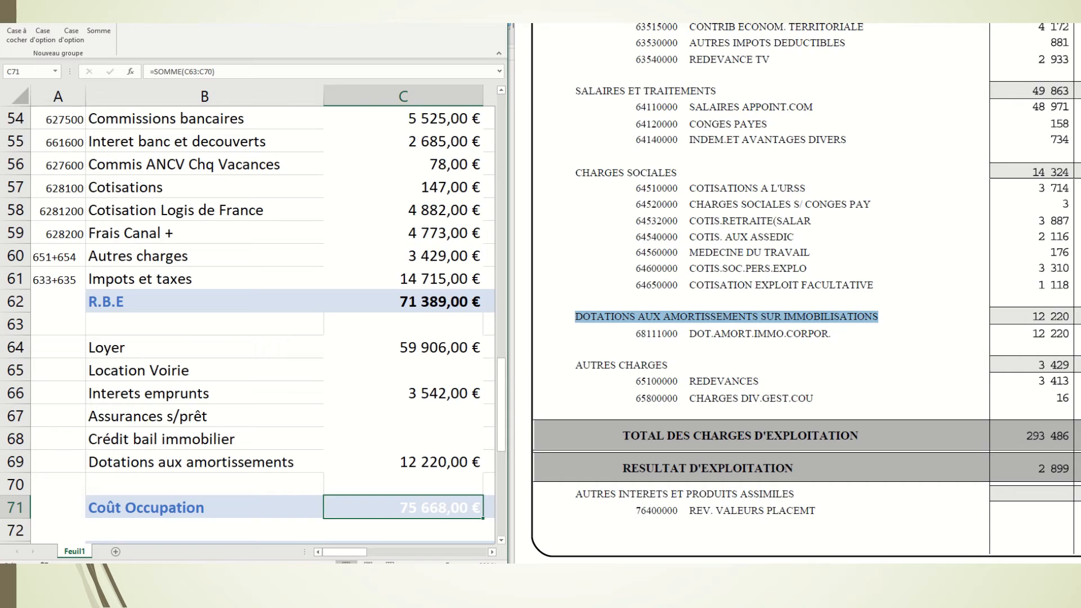
left_click(44, 4)
left_click(111, 38)
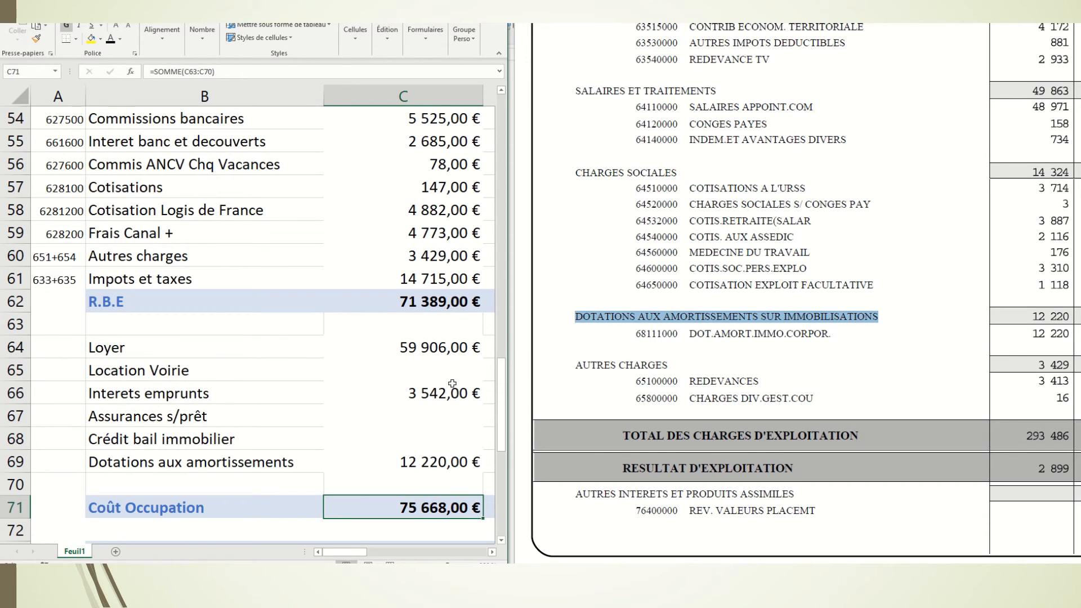
Calculate the RCAI in C73 as R.B.E minus Coût Occupation with =C62-C71
scroll(455, 393, "down", 3)
left_click(412, 340)
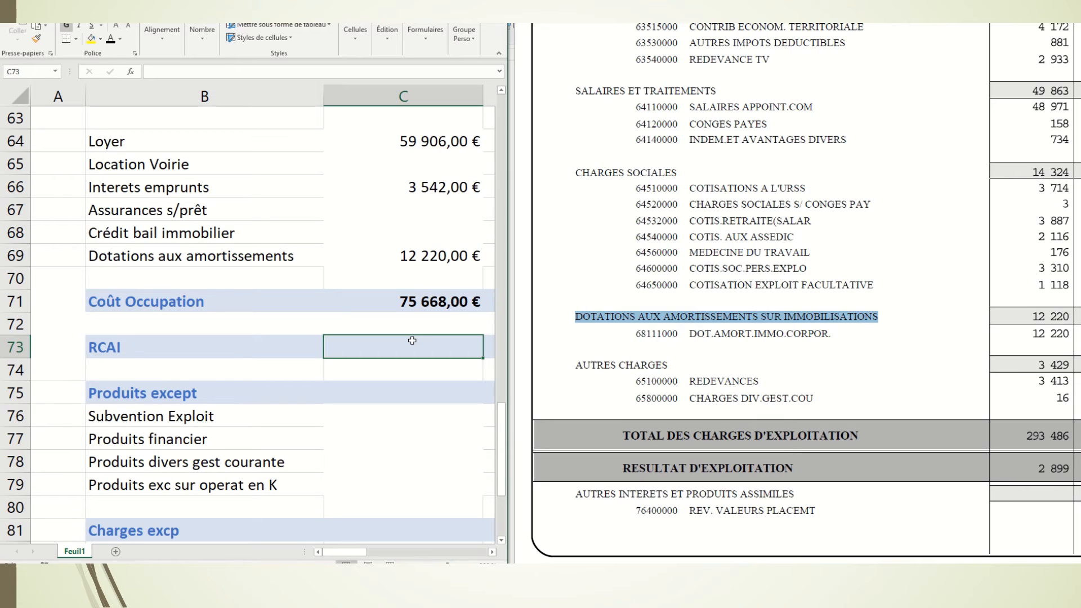
type("=")
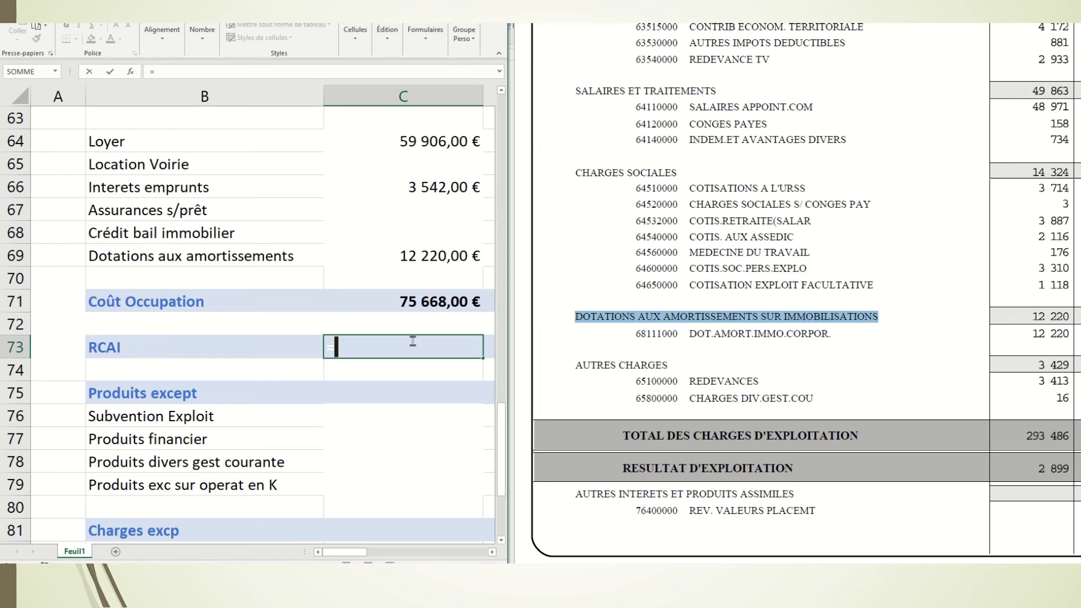
scroll(412, 340, "up", 2)
scroll(413, 341, "up", 1)
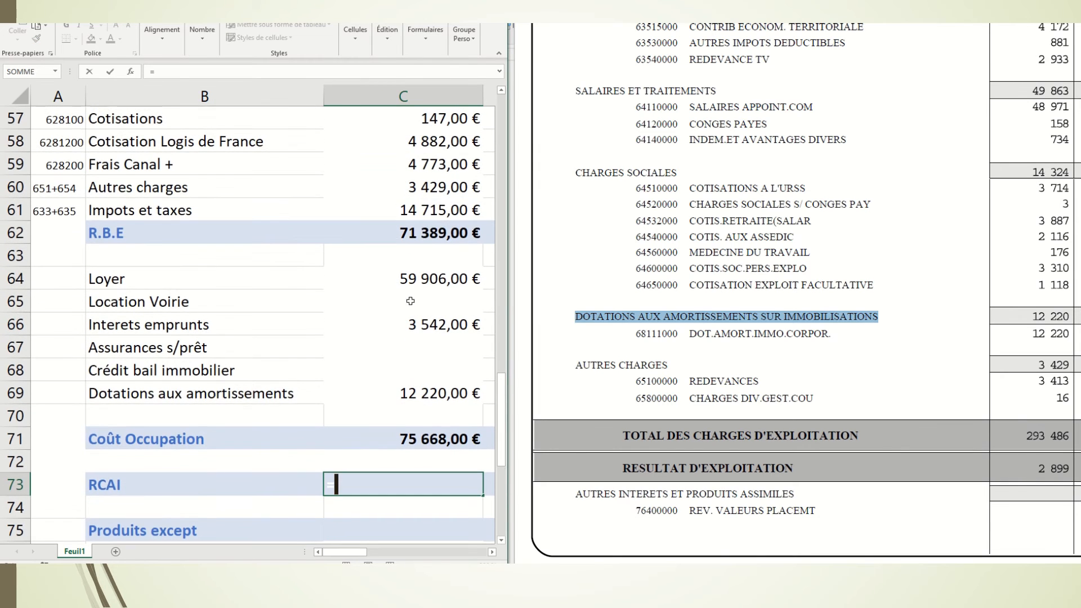
left_click(412, 233)
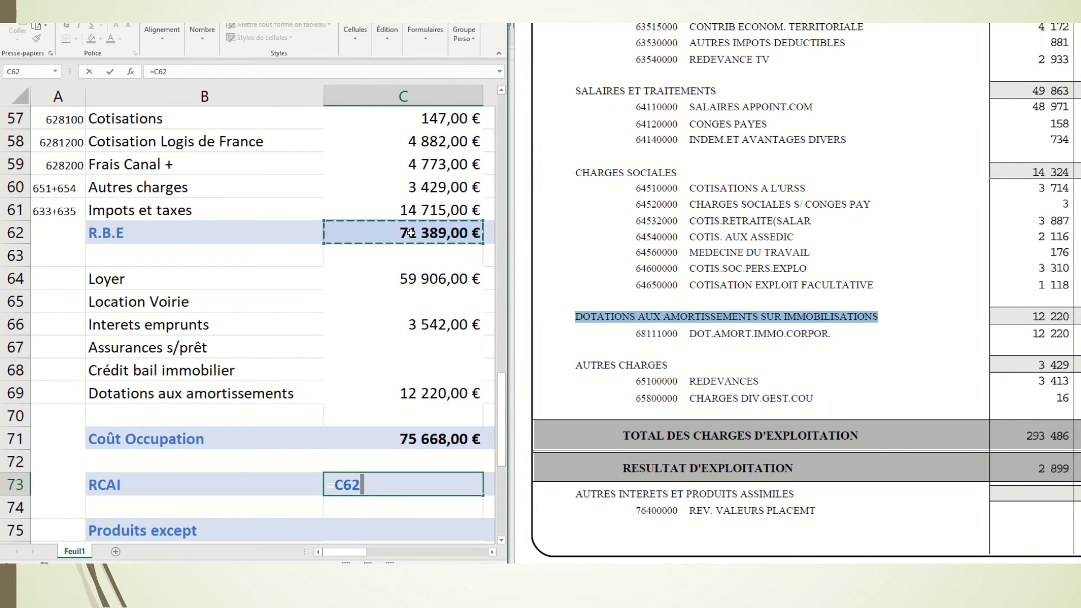
type("-")
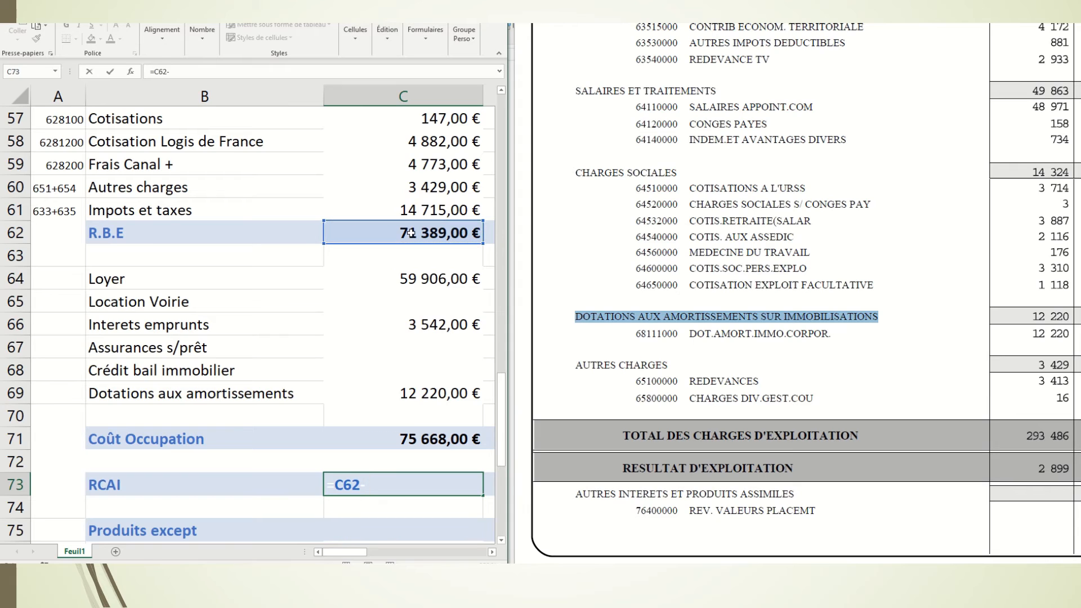
left_click(439, 441)
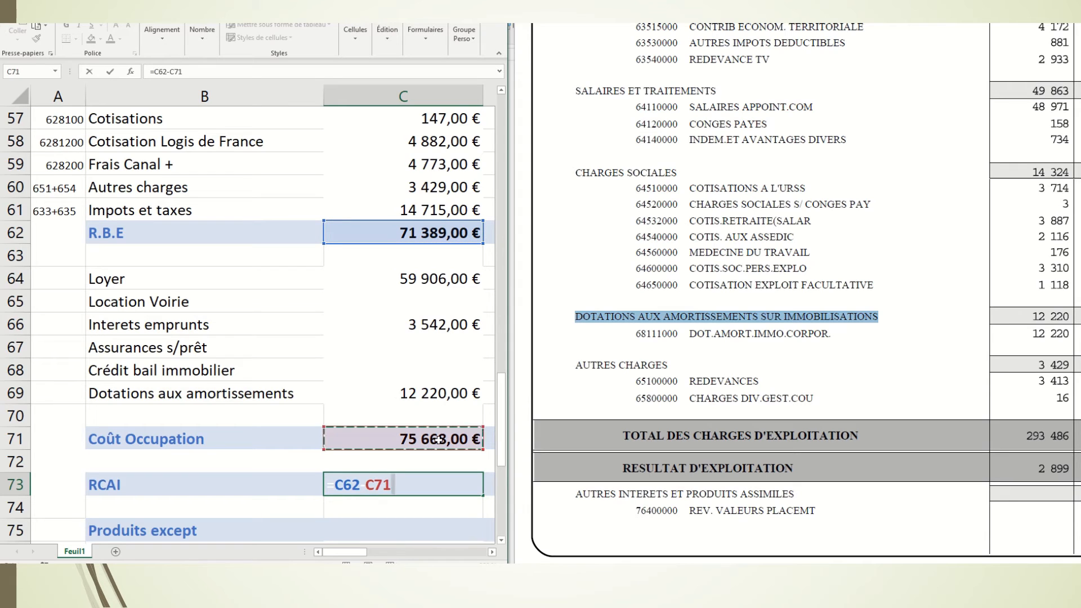
key("Return")
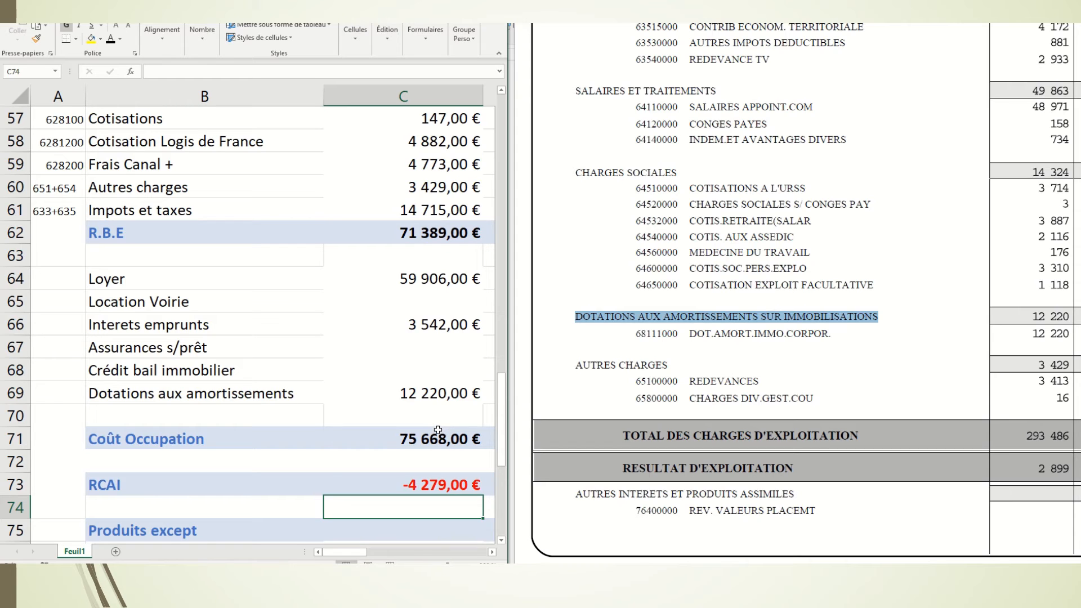
Examine the financial and exceptional result sections on the last page of the income statement
scroll(433, 430, "down", 2)
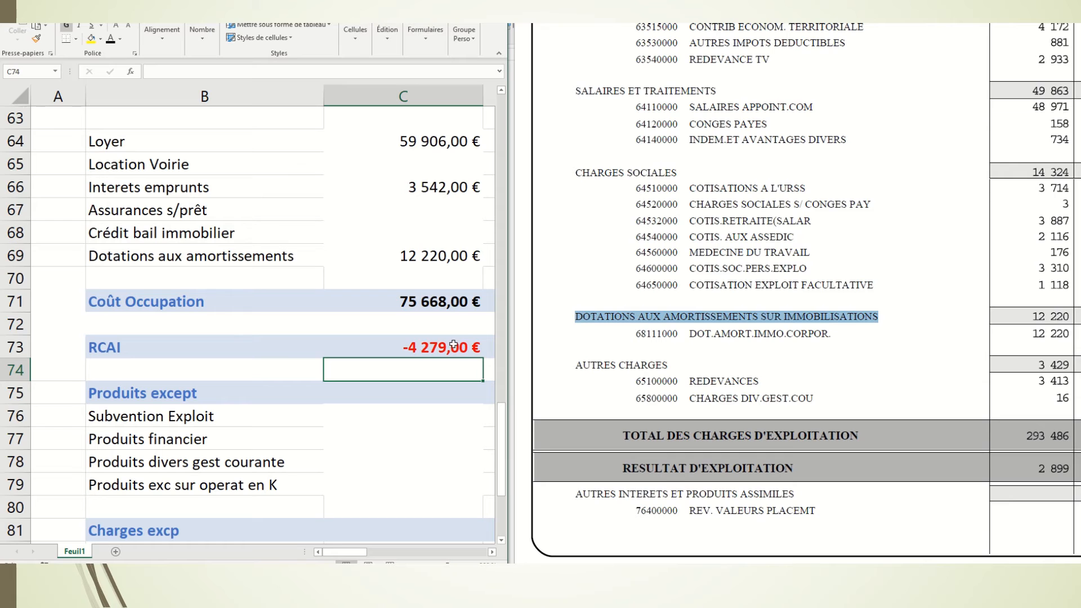
scroll(454, 345, "down", 1)
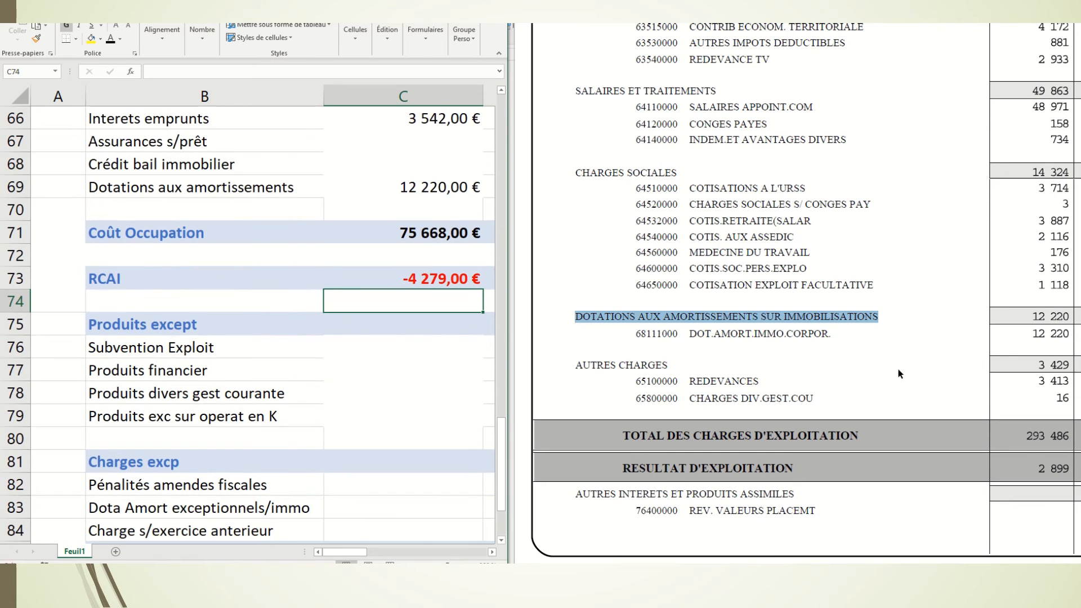
scroll(908, 366, "down", 10)
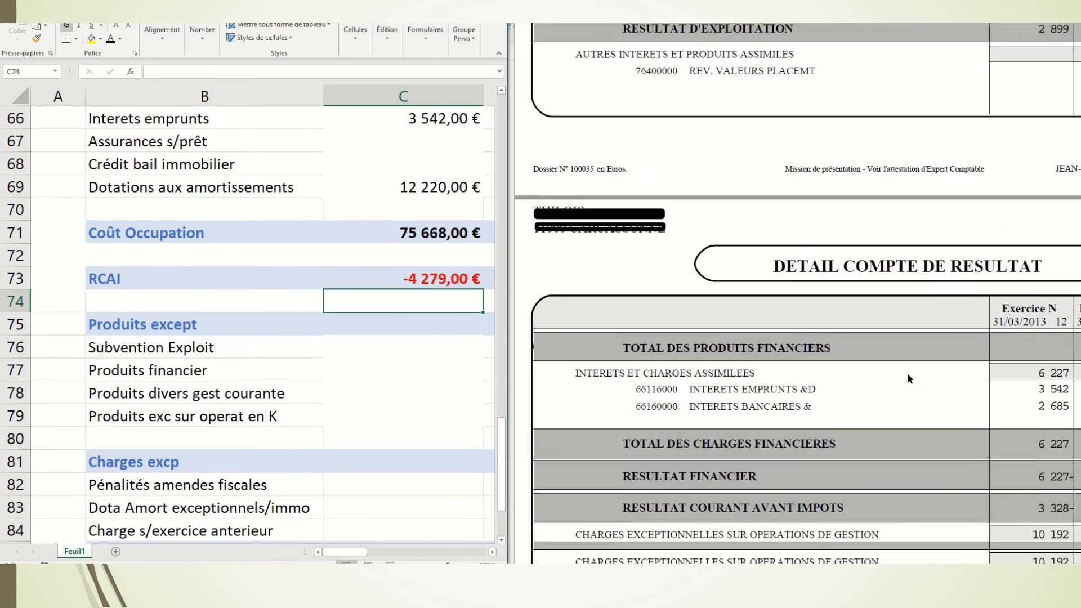
scroll(907, 373, "down", 3)
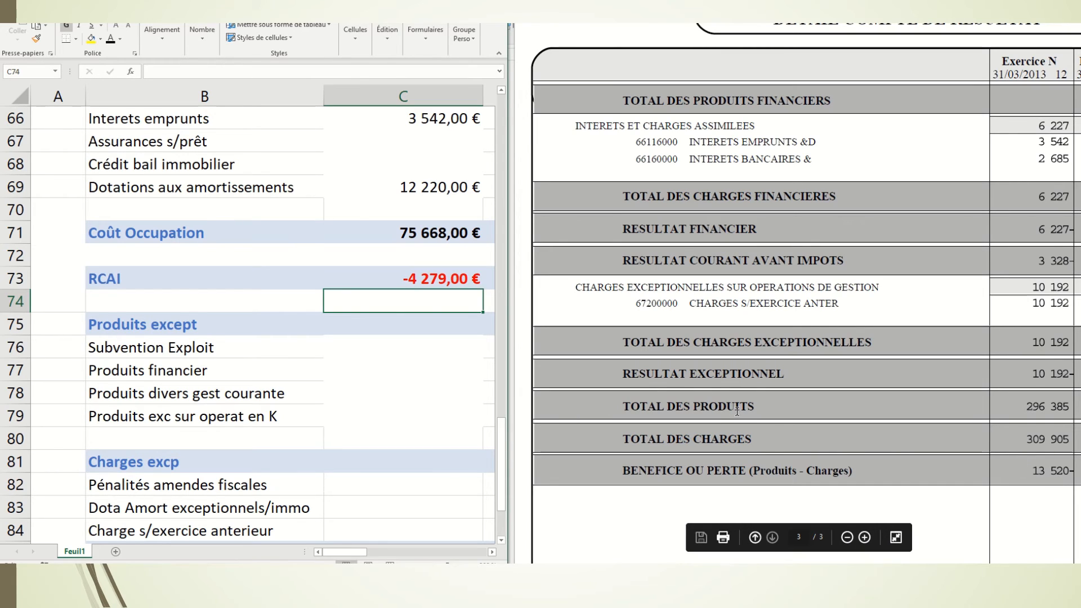
scroll(736, 410, "up", 3)
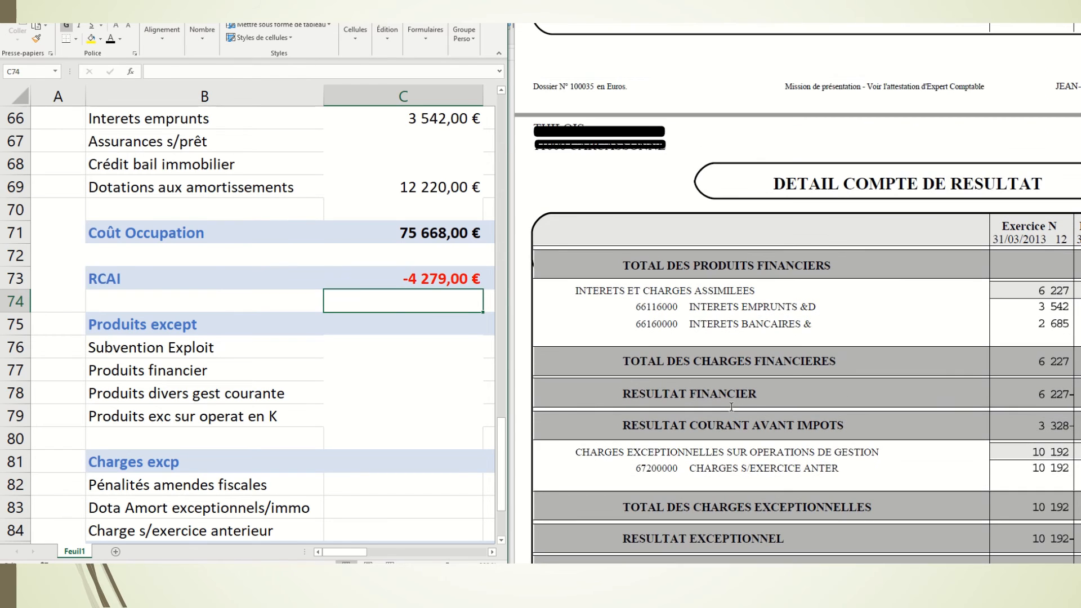
Find the operating income lines on the first page of the income statement for Subvention Exploit, and highlight TRANSF.CHARGES D'EXP
left_click(216, 354)
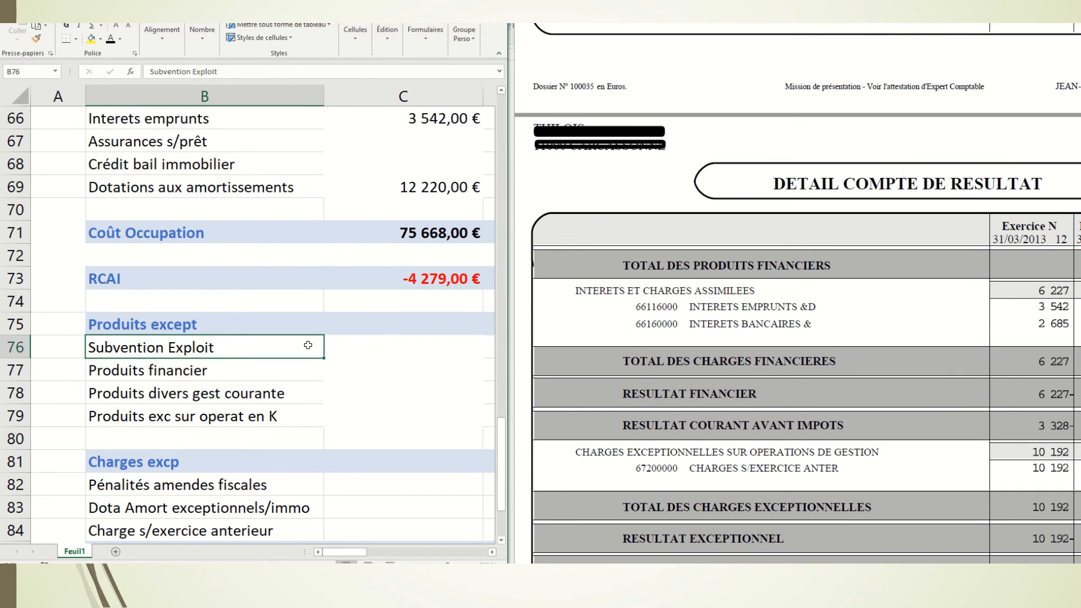
left_click(378, 349)
scroll(887, 370, "up", 10)
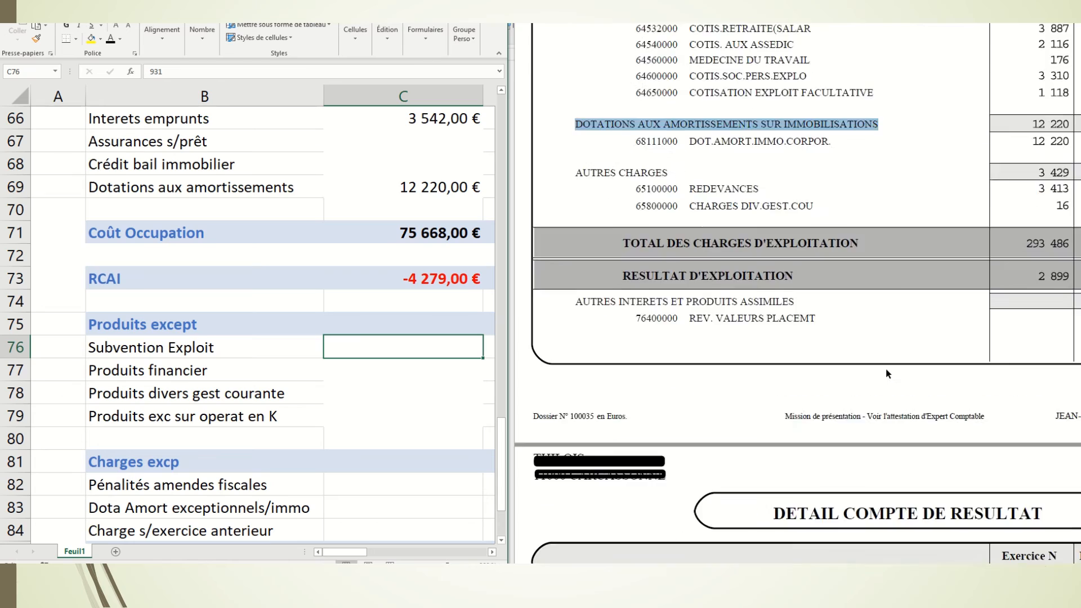
scroll(886, 369, "up", 15)
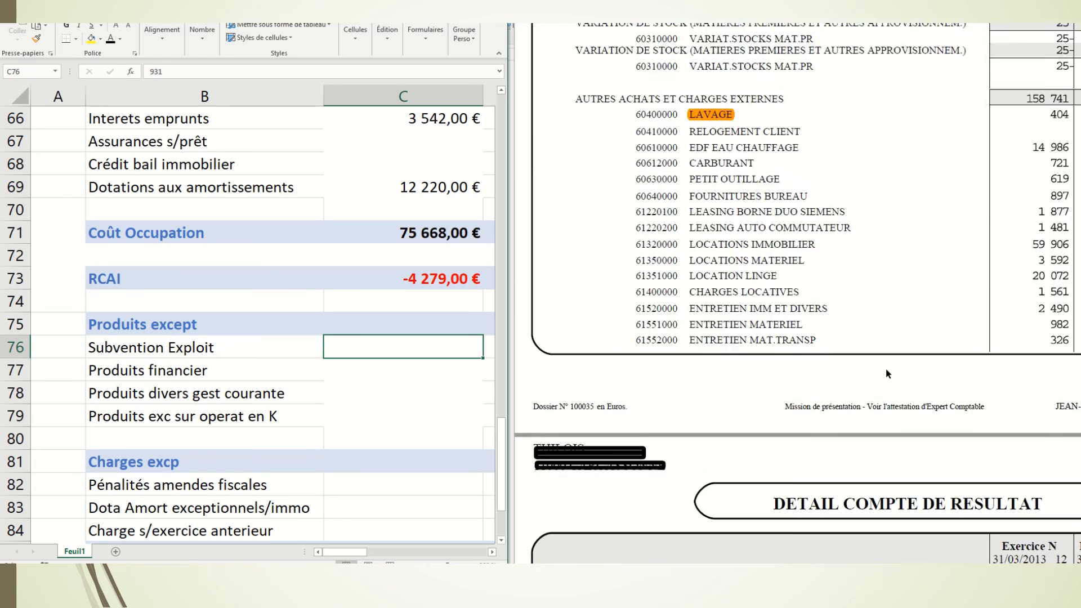
scroll(886, 369, "up", 8)
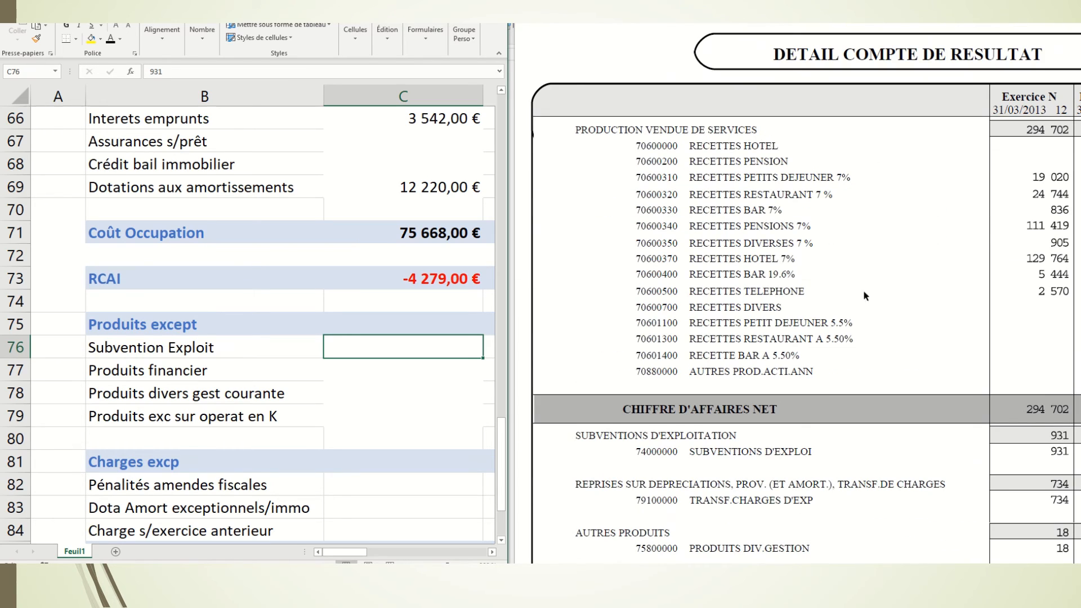
left_click_drag(689, 146, 807, 369)
left_click(753, 500)
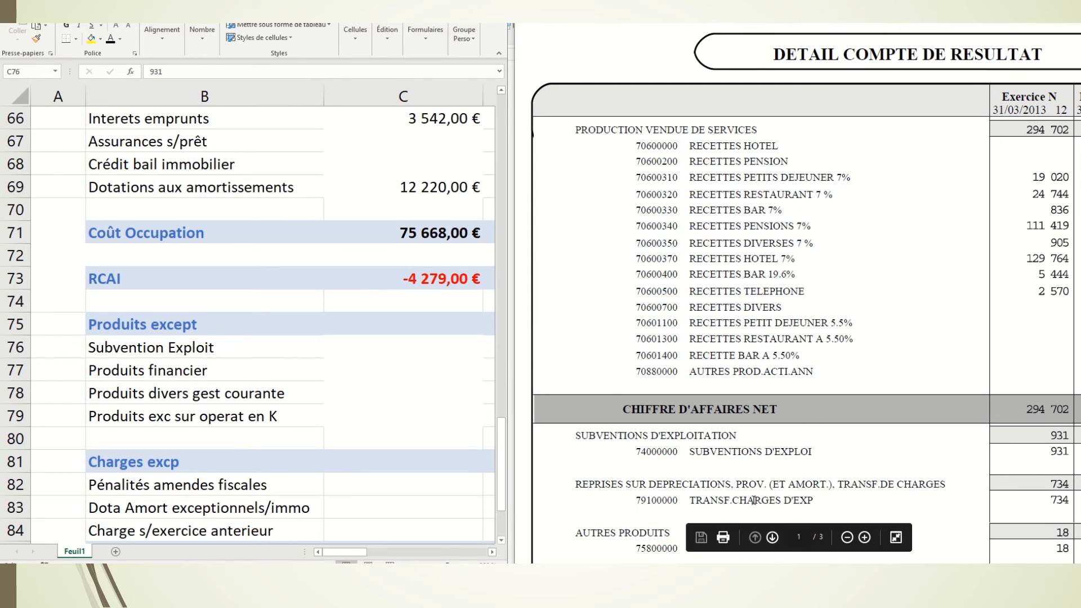
left_click_drag(696, 500, 822, 502)
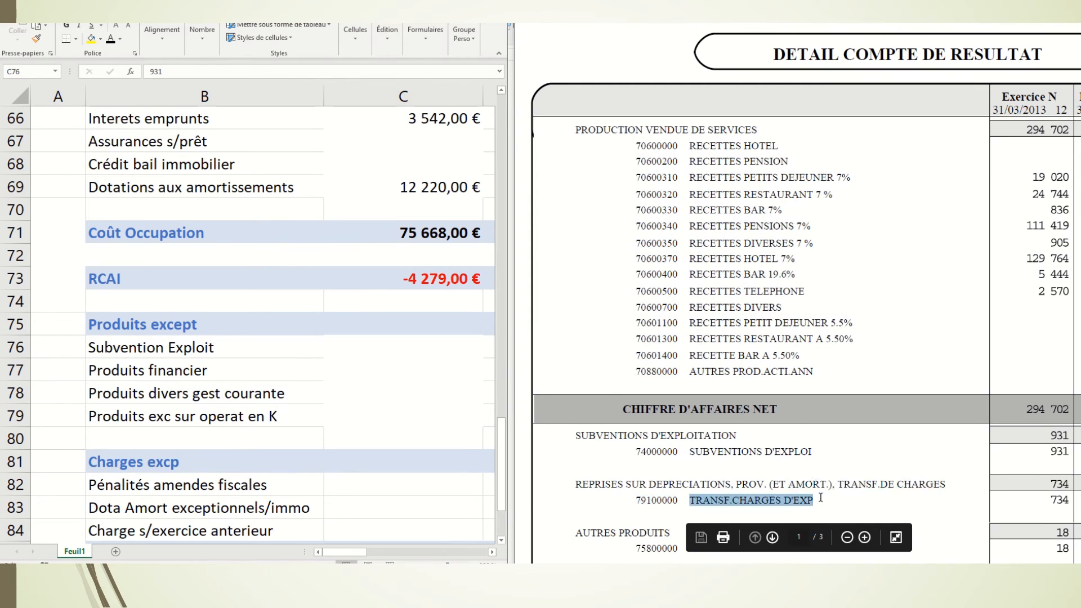
scroll(788, 453, "down", 2)
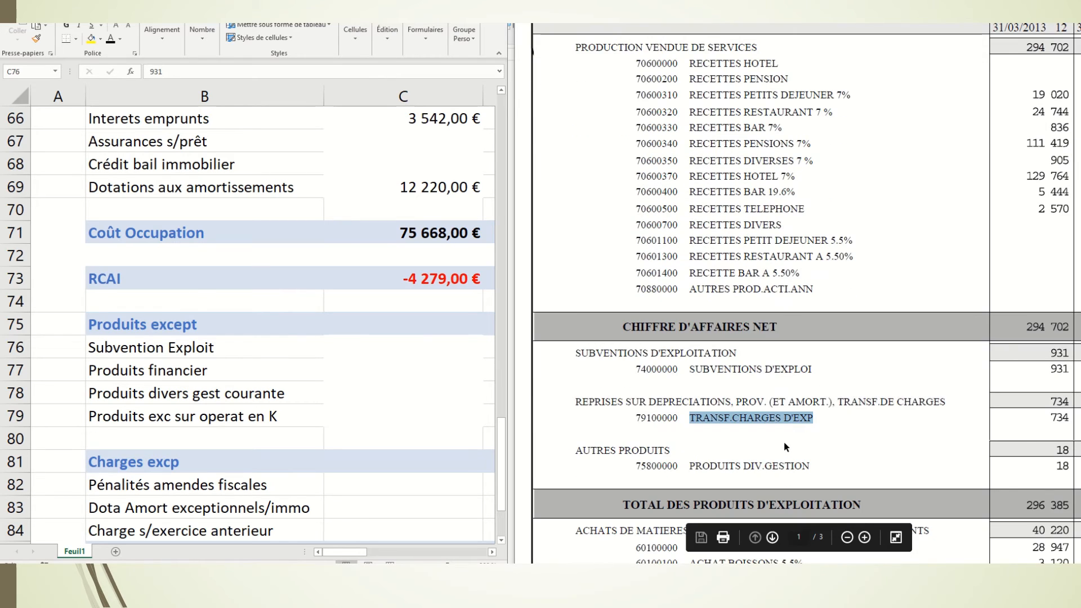
Highlight SUBVENTIONS D'EXPLOI in the statement, and set the Subvention Exploit (C76) and Produits divers gest courante (C78) amounts to black text
left_click(765, 369)
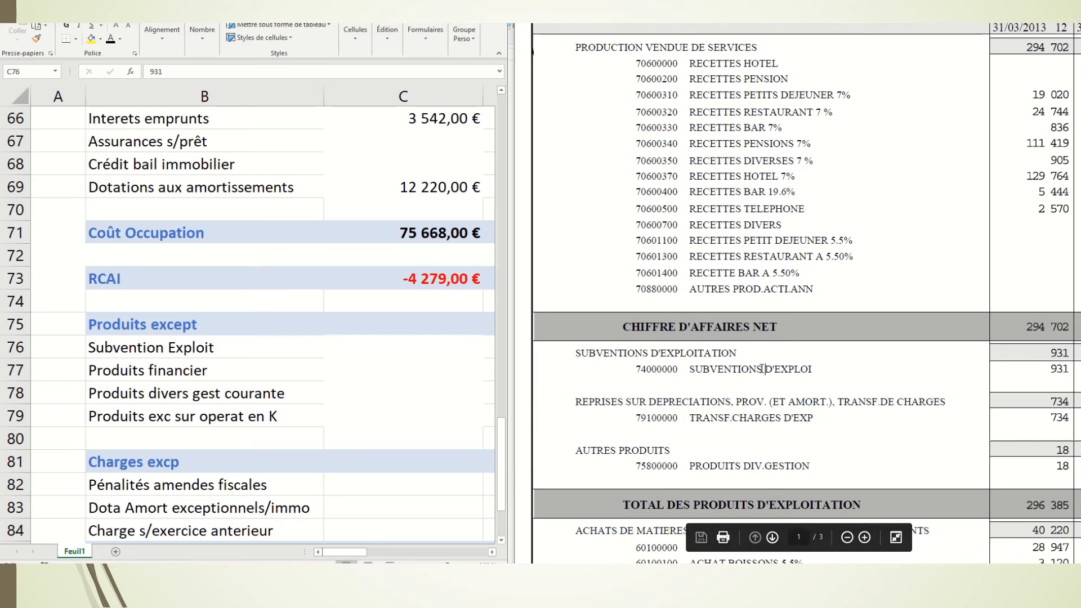
left_click_drag(697, 369, 813, 369)
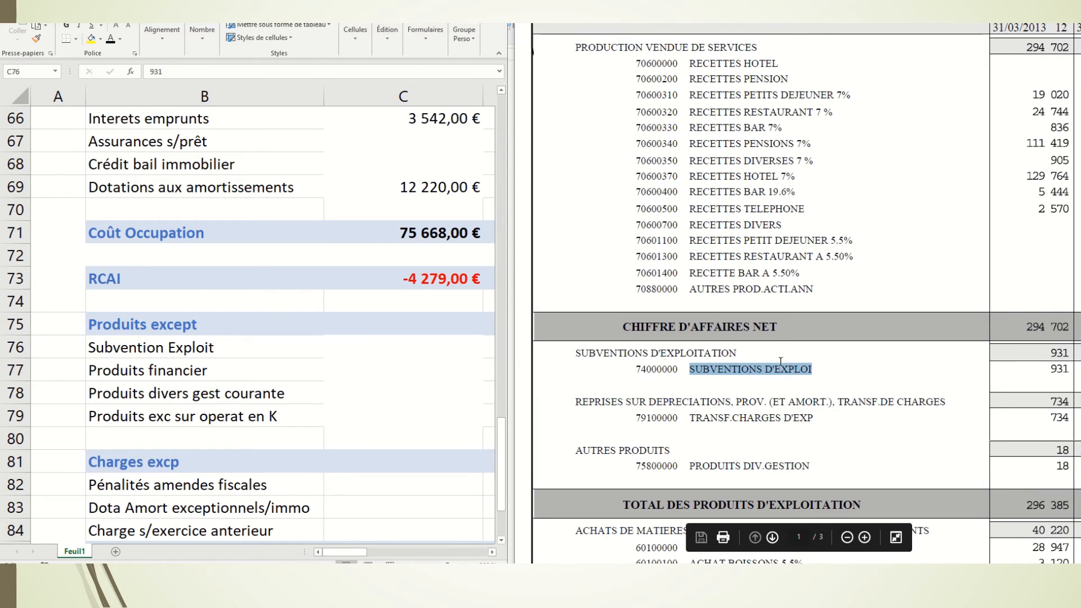
left_click(414, 347)
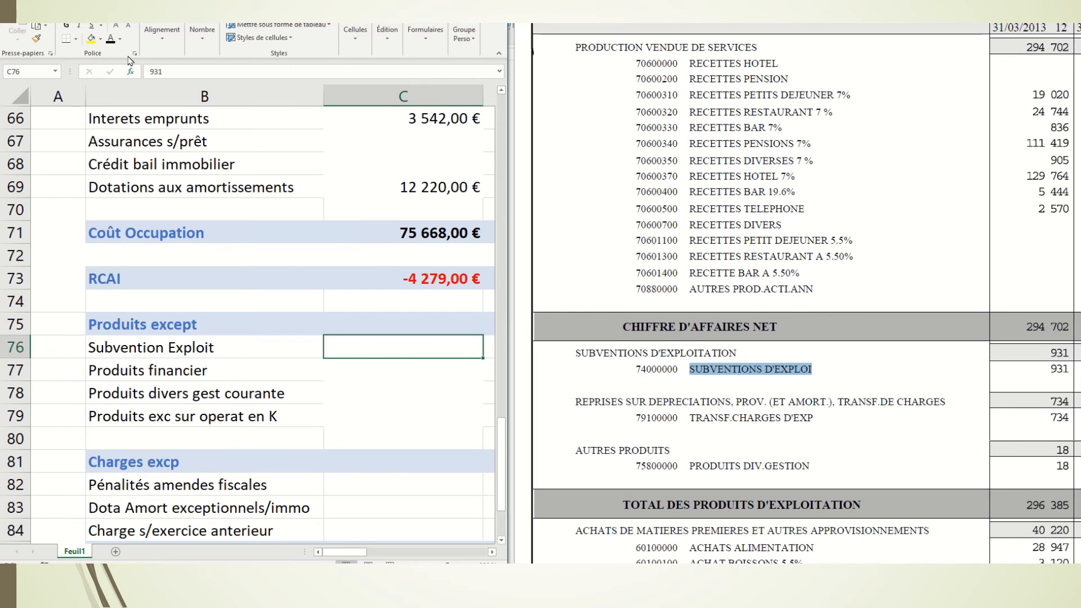
left_click(112, 41)
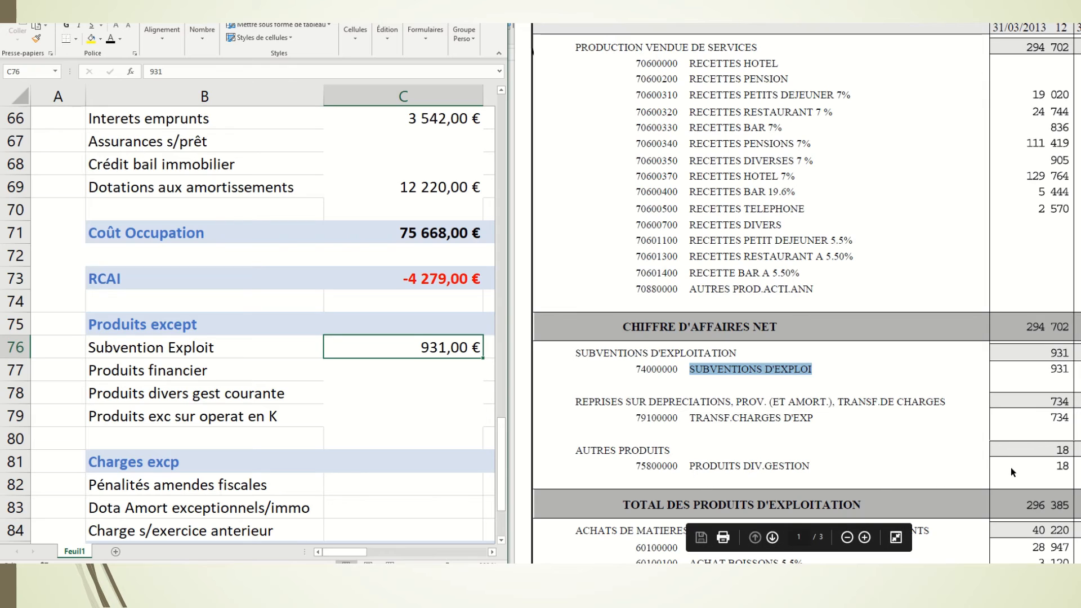
left_click(407, 390)
left_click(112, 40)
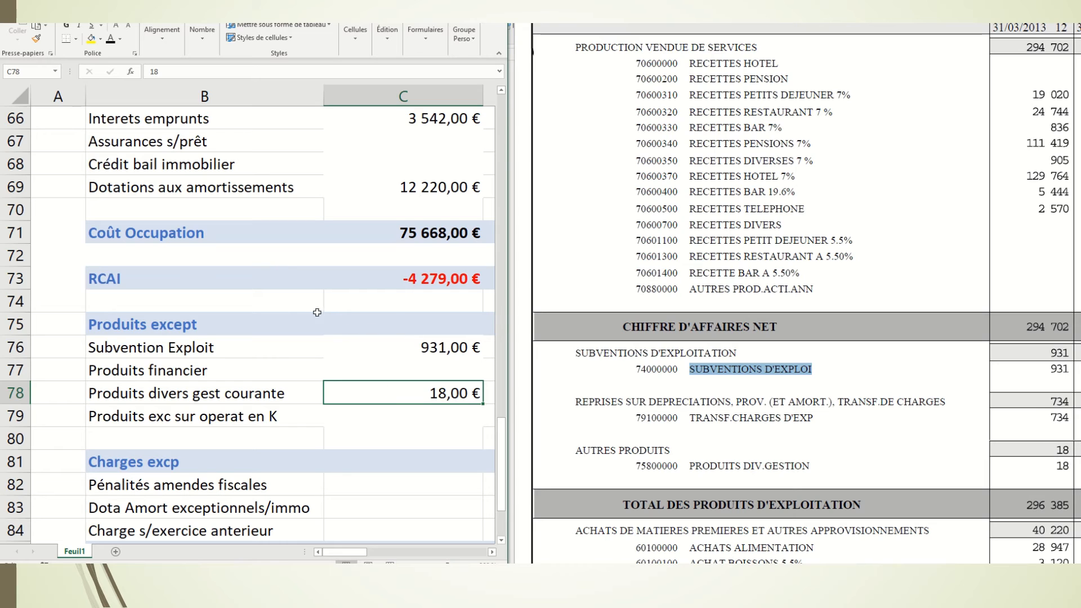
Total the exceptional products in the Produits except cell C75 with =SOMME(C76:C80), and set the total to black text
left_click(428, 324)
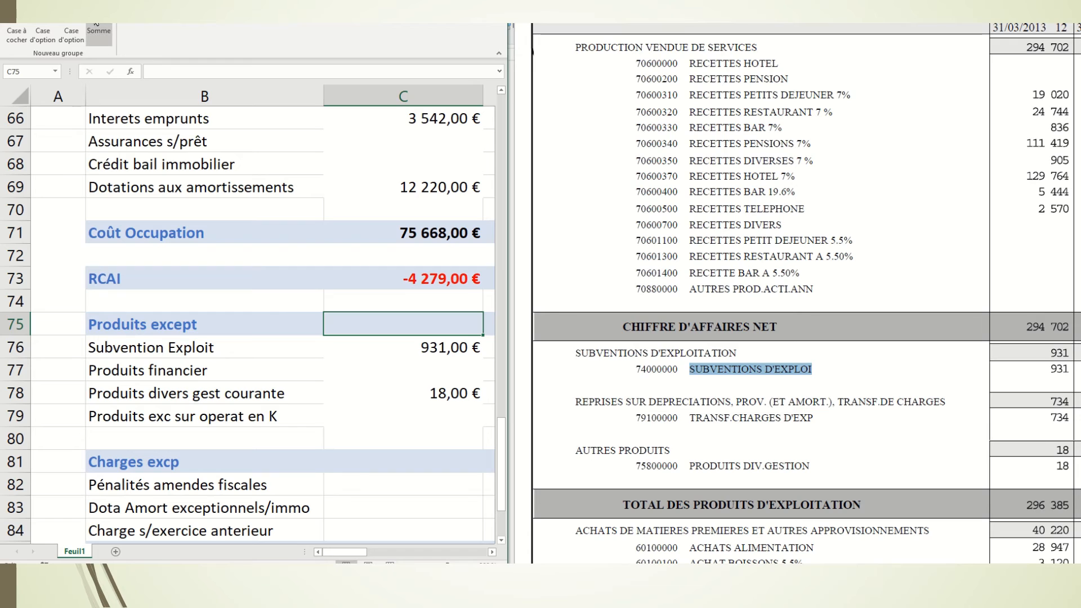
left_click(98, 34)
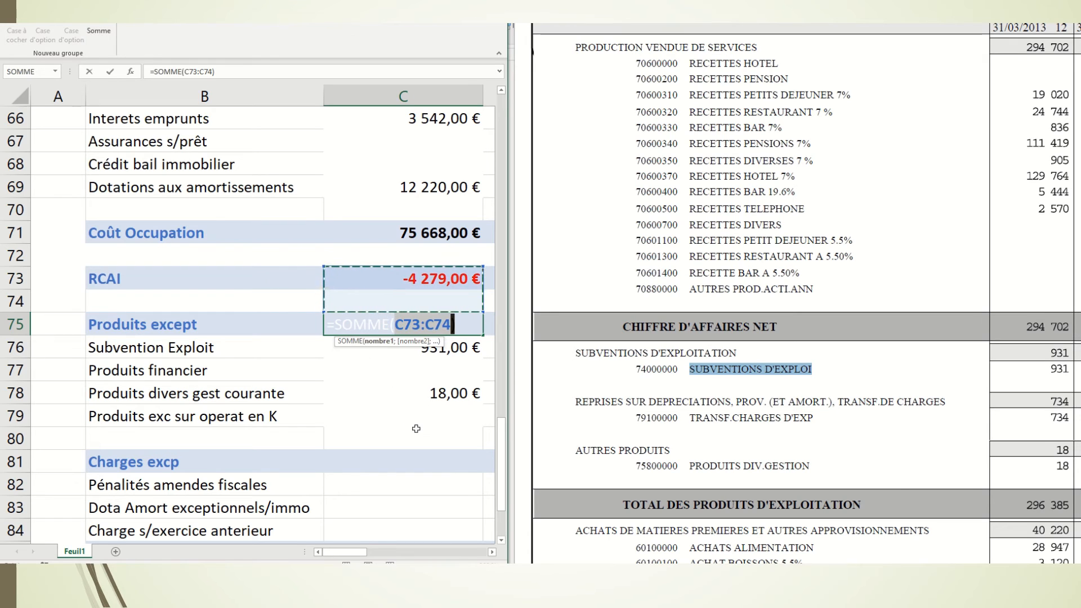
left_click_drag(415, 438, 398, 346)
key("Return")
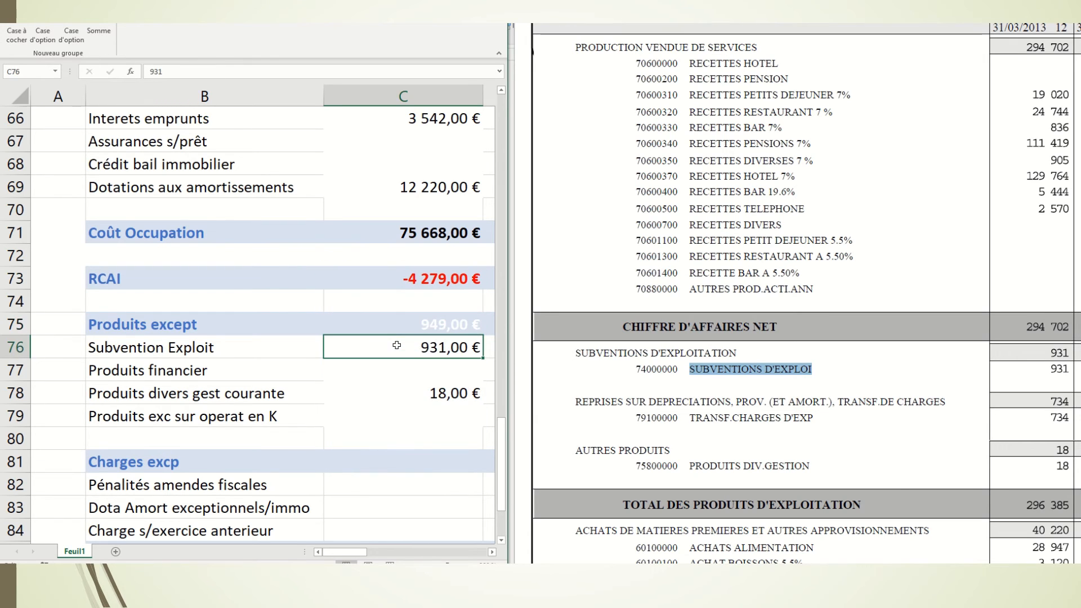
left_click(419, 324)
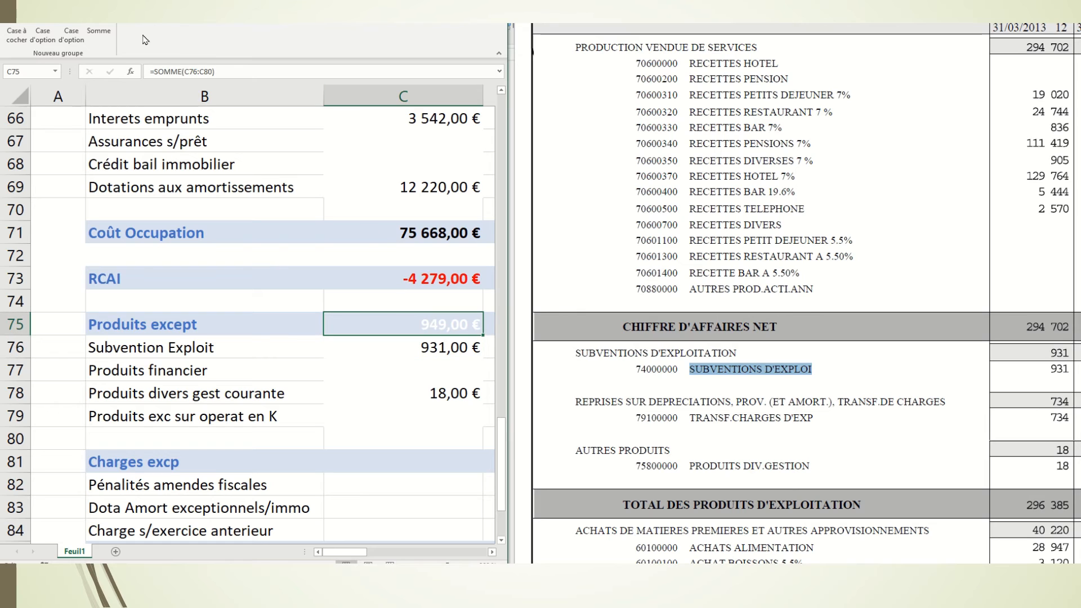
left_click(46, 5)
left_click(110, 38)
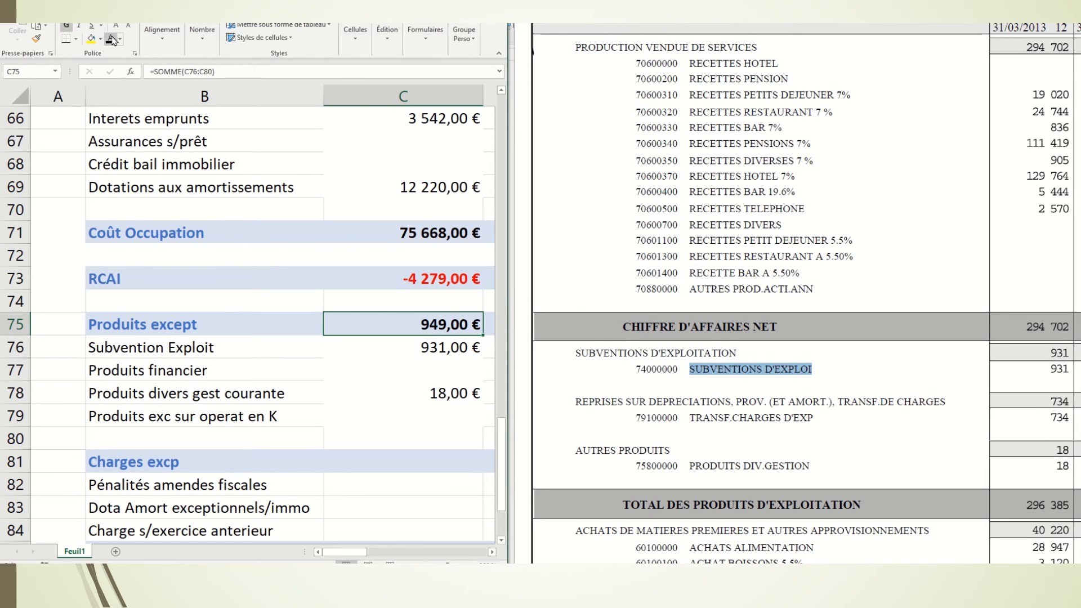
Find the exceptional charges on the last page of the income statement and highlight CHARGES S/EXERCICE ANTER
scroll(374, 316, "down", 3)
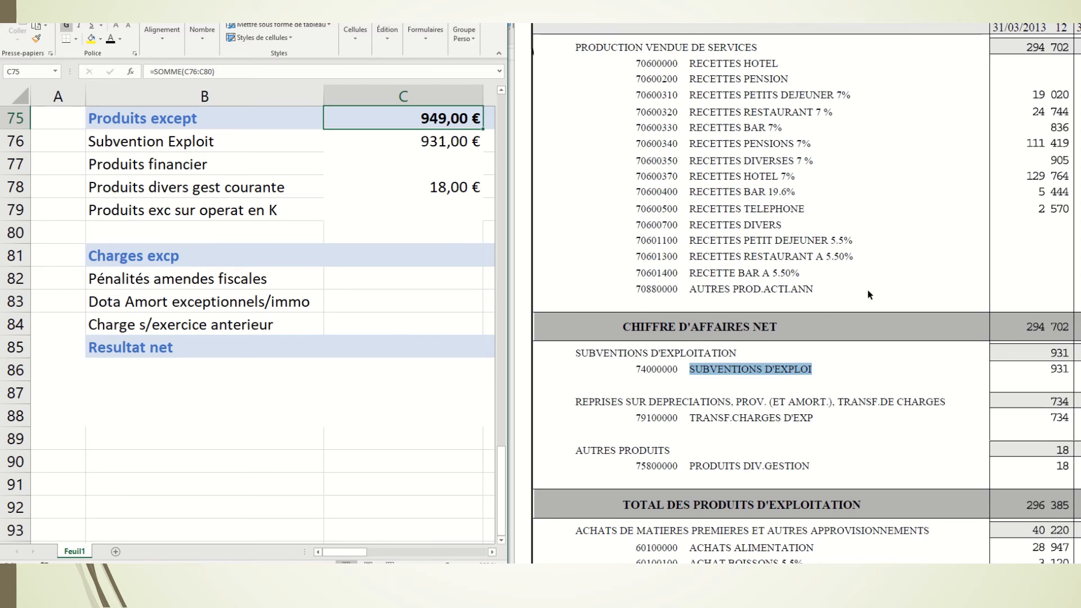
scroll(867, 294, "down", 4)
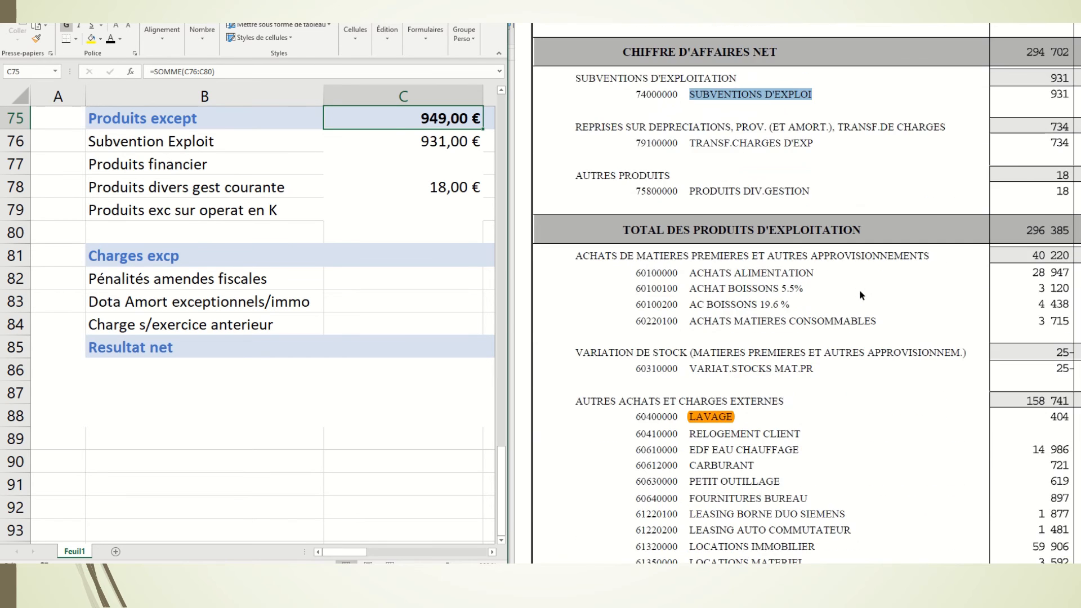
scroll(860, 293, "down", 8)
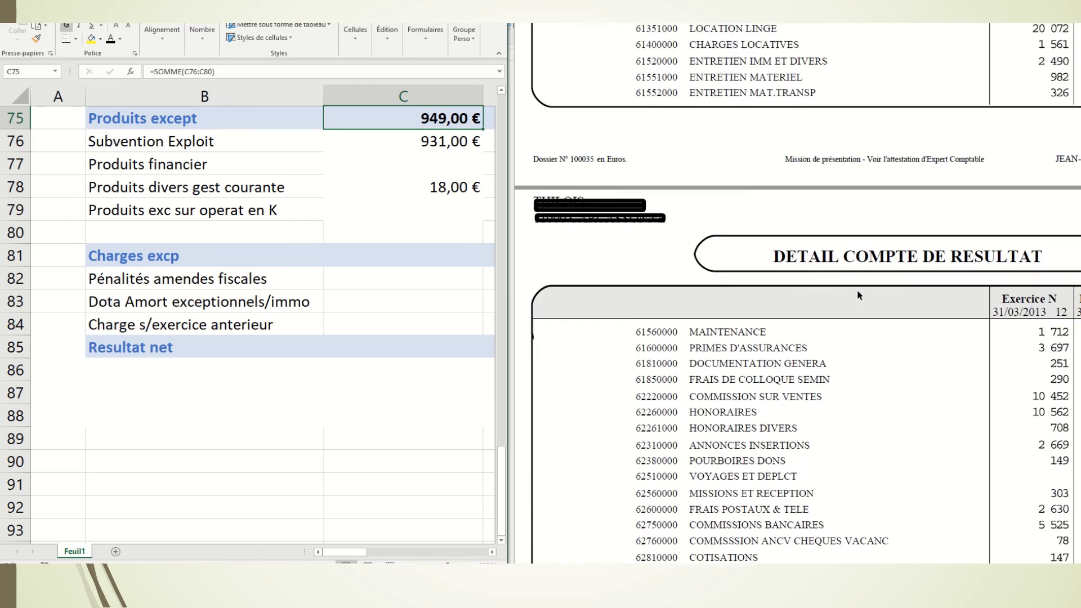
scroll(857, 295, "down", 4)
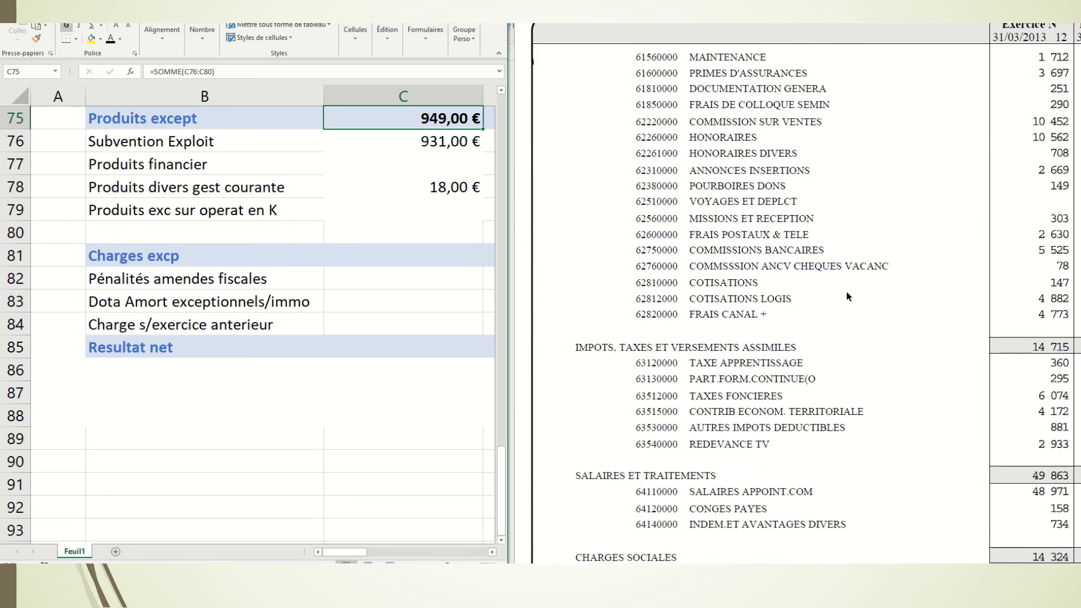
scroll(846, 294, "down", 5)
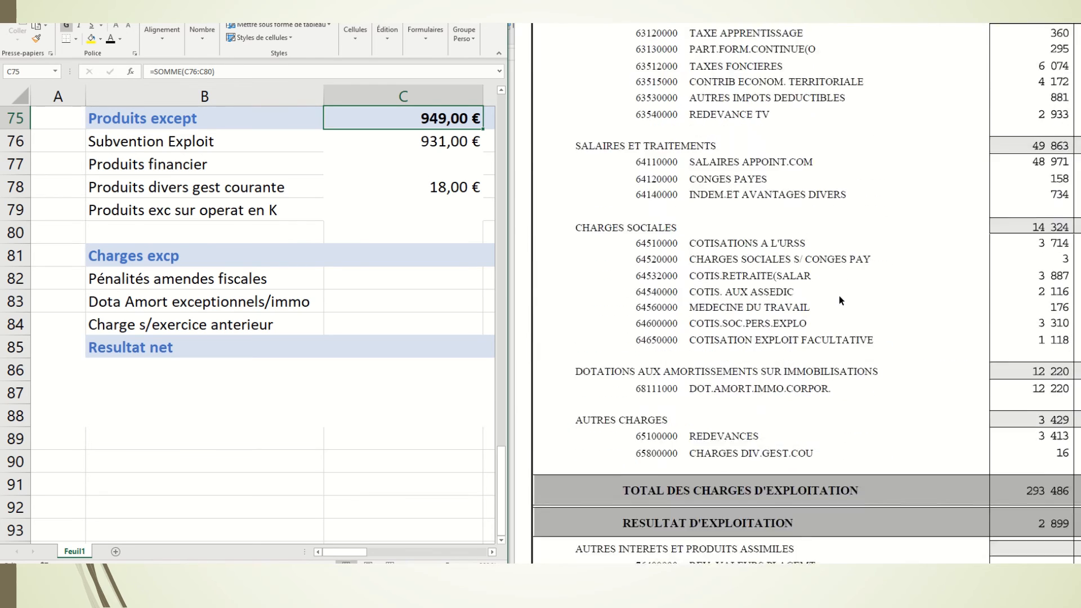
scroll(839, 296, "down", 2)
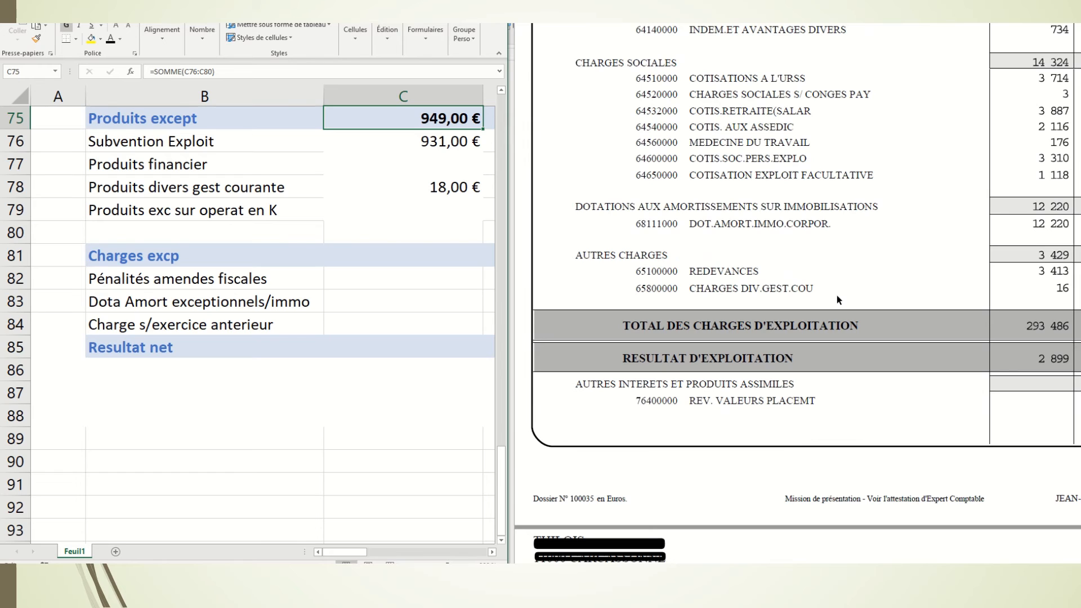
scroll(837, 295, "down", 2)
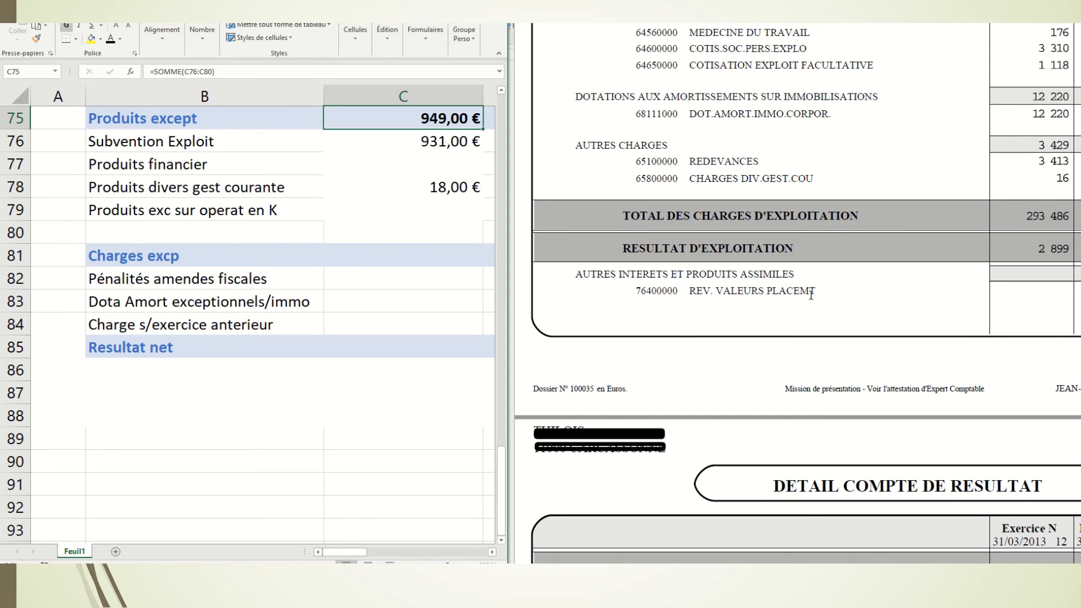
scroll(811, 297, "down", 10)
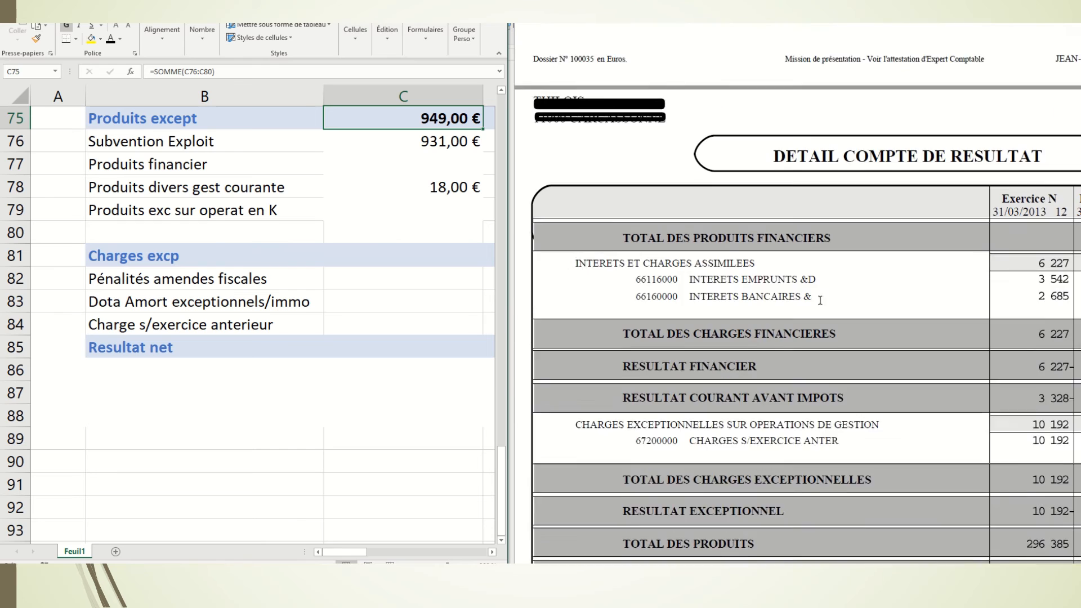
scroll(820, 300, "down", 2)
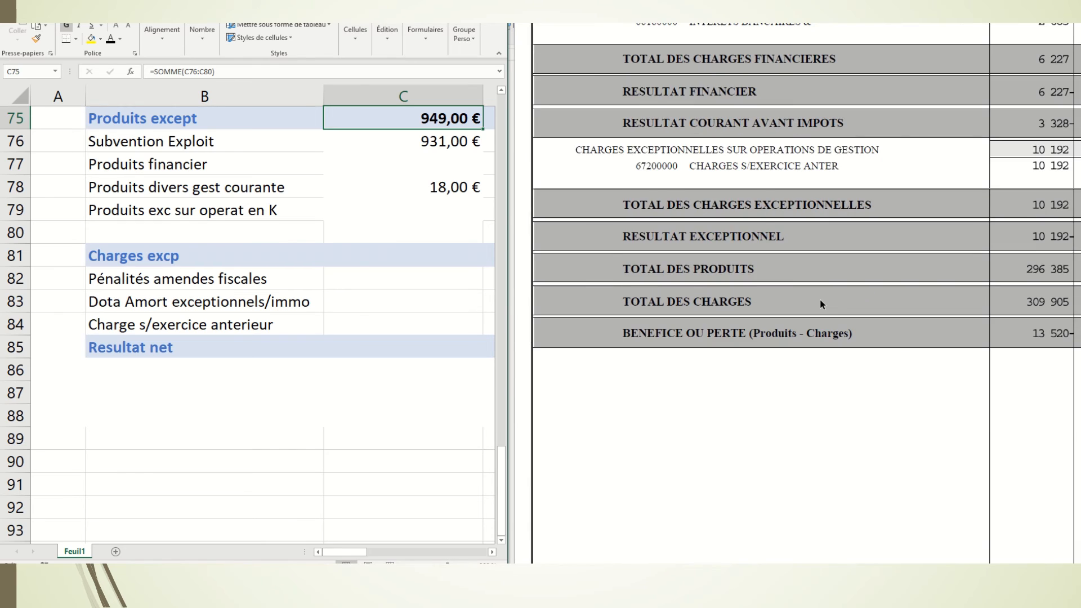
scroll(820, 302, "up", 3)
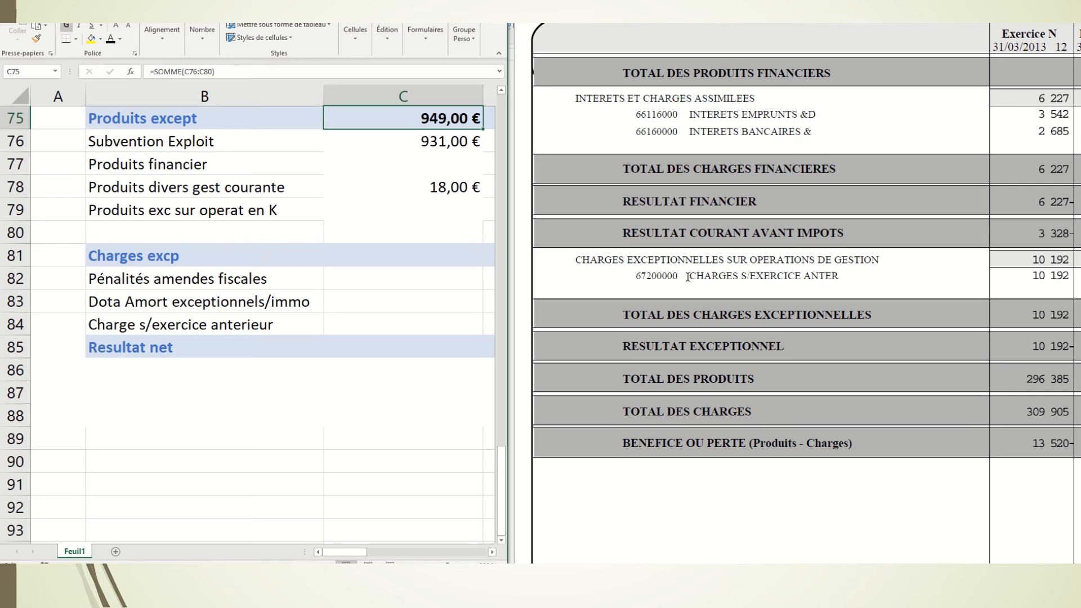
left_click_drag(688, 276, 840, 276)
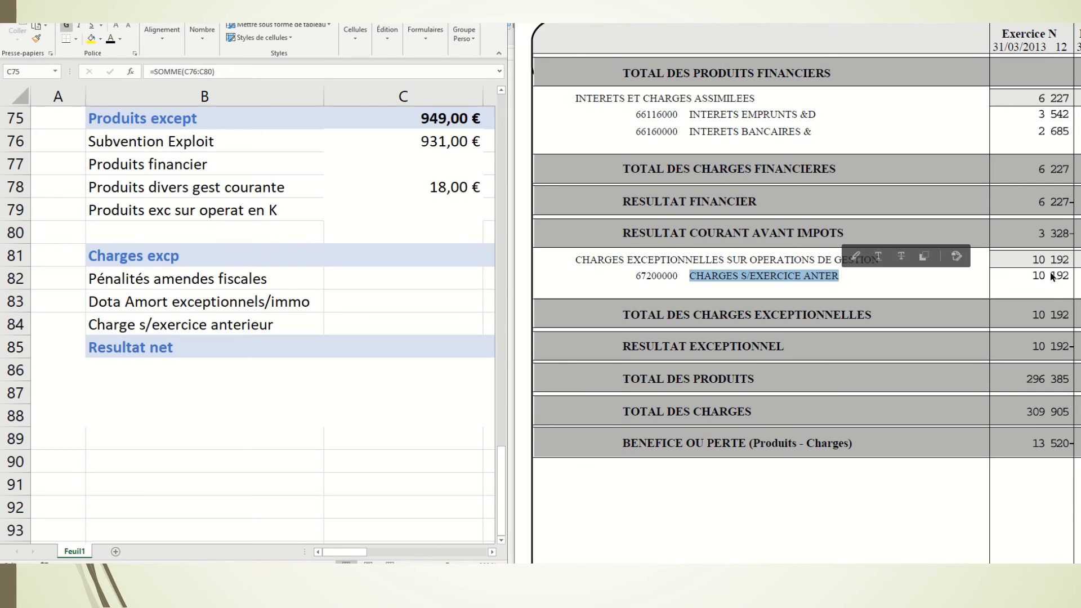
Enter 10192 for Charge s/exercice anterieur in C84 and set the amount to black text
left_click(409, 325)
left_click(404, 324)
type("10192")
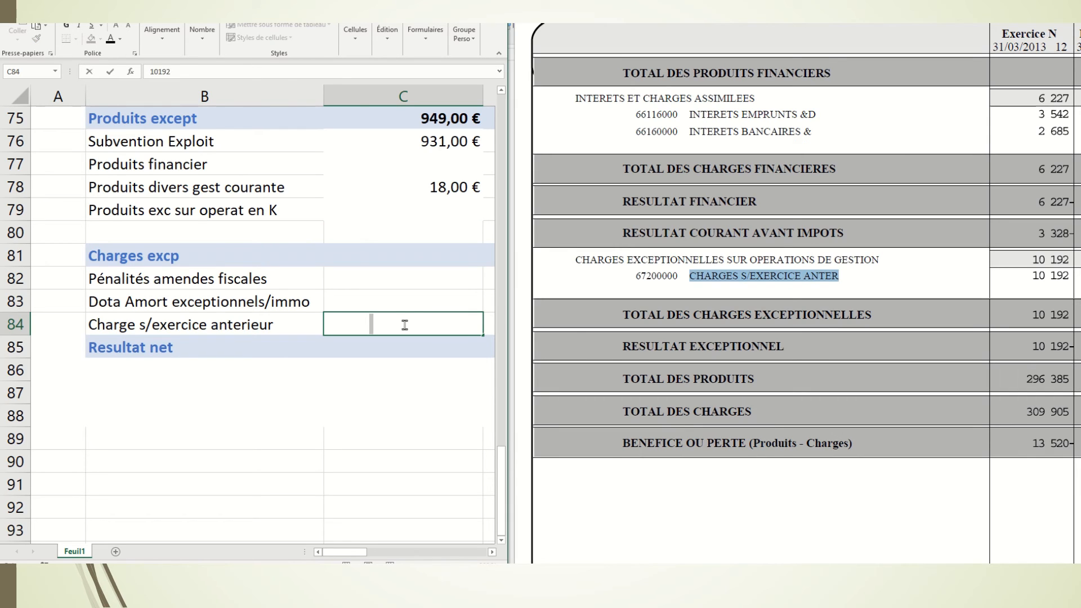
key("Return")
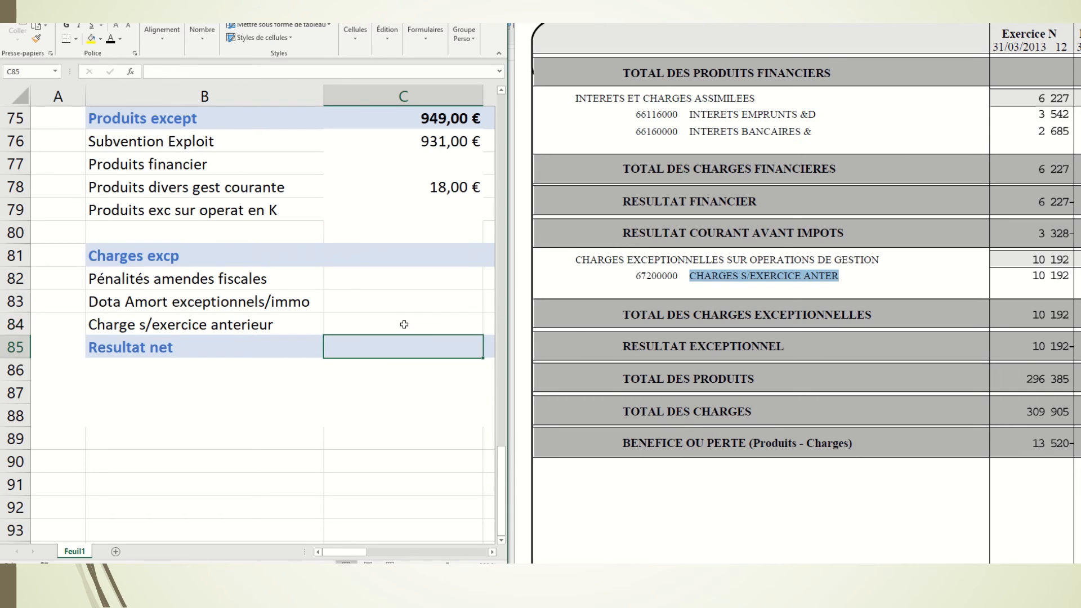
left_click(404, 324)
left_click(110, 40)
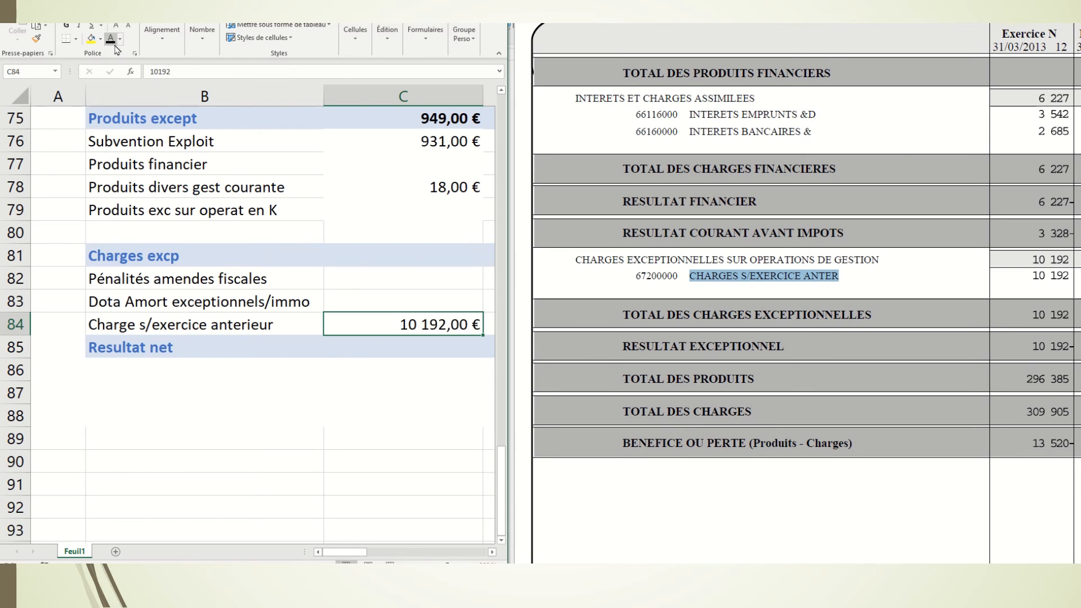
Total the exceptional charges in the Charges excp cell C81 with =SOMME(C82:C84)
left_click(418, 257)
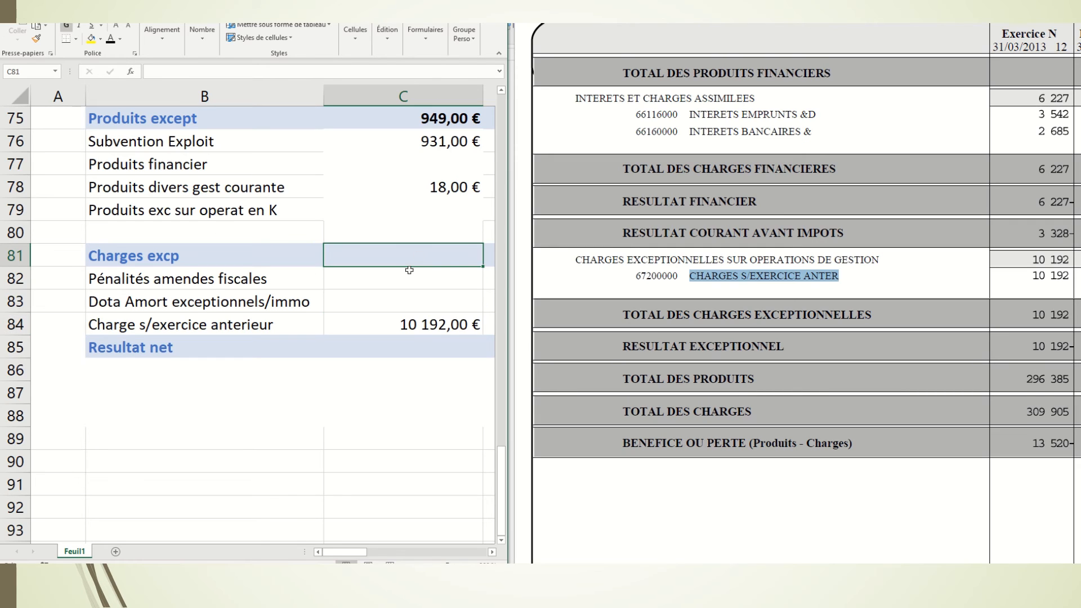
left_click(73, 3)
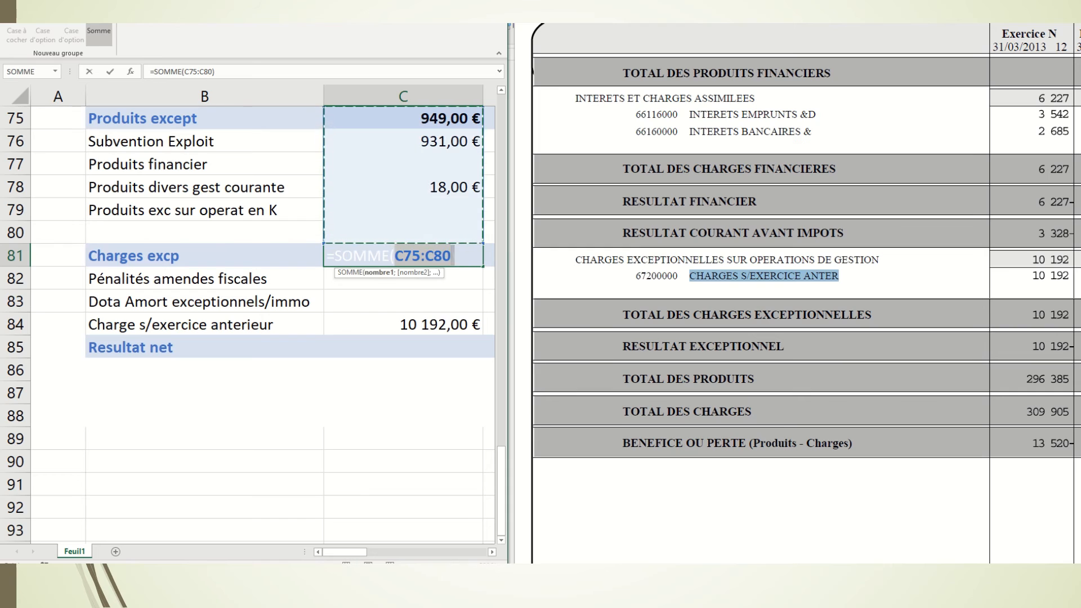
left_click(379, 317)
left_click_drag(379, 317, 380, 282)
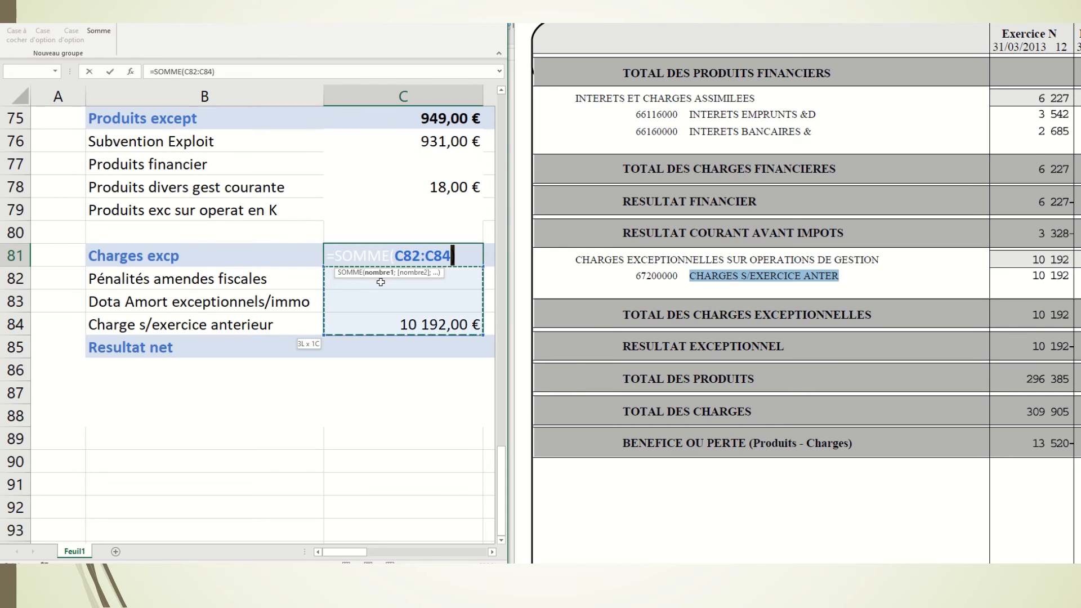
key("Return")
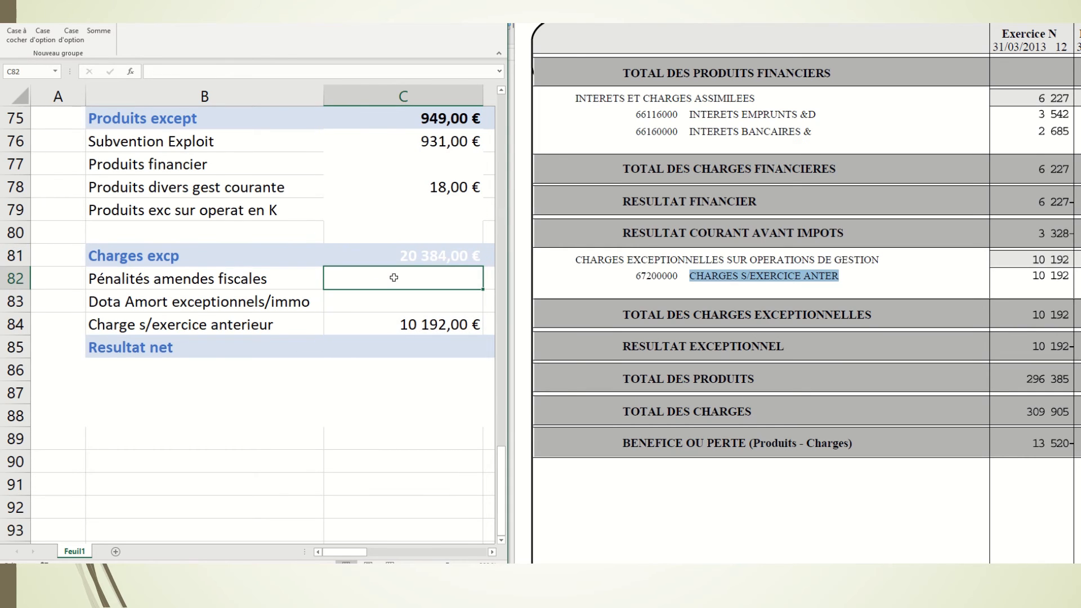
Clear the stray amount in the Dota Amort exceptionnels/immo cell C83, and set the Charges excp total in C81 to black text
left_click(410, 259)
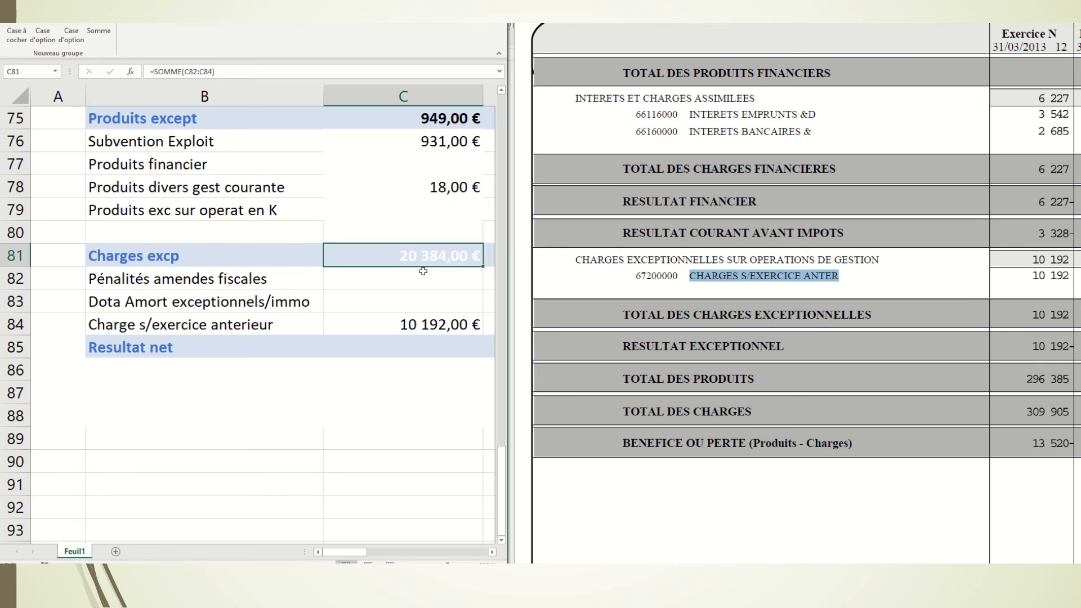
left_click(413, 313)
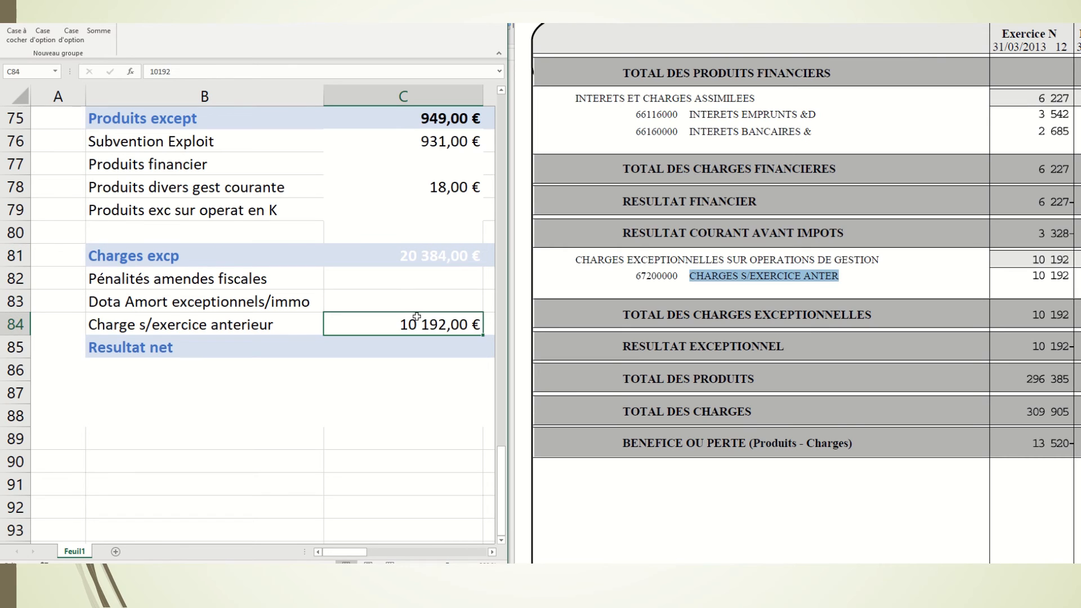
left_click(419, 302)
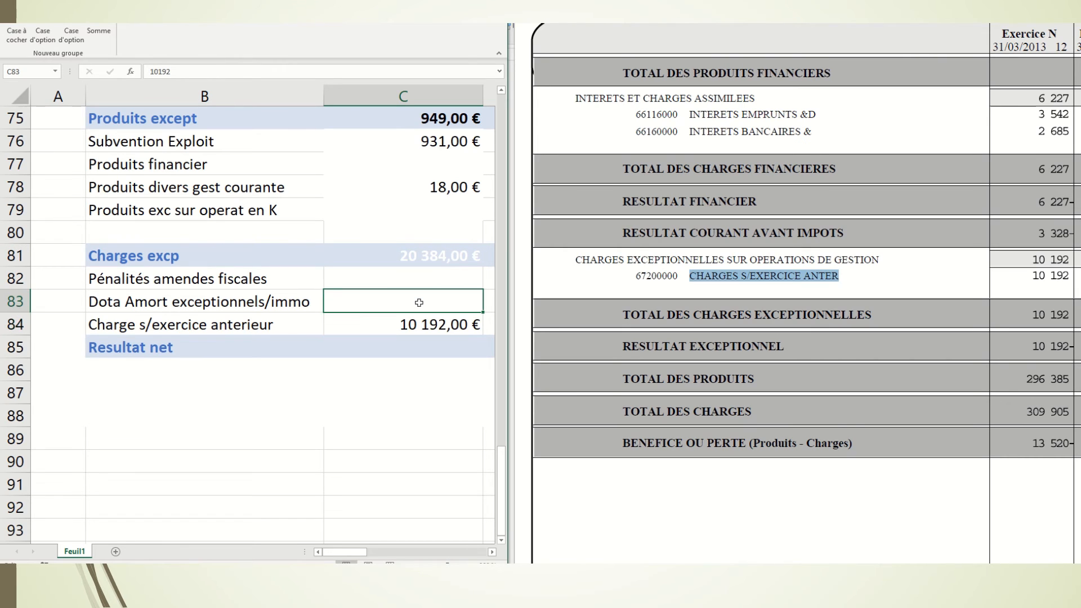
key("Delete")
left_click(421, 255)
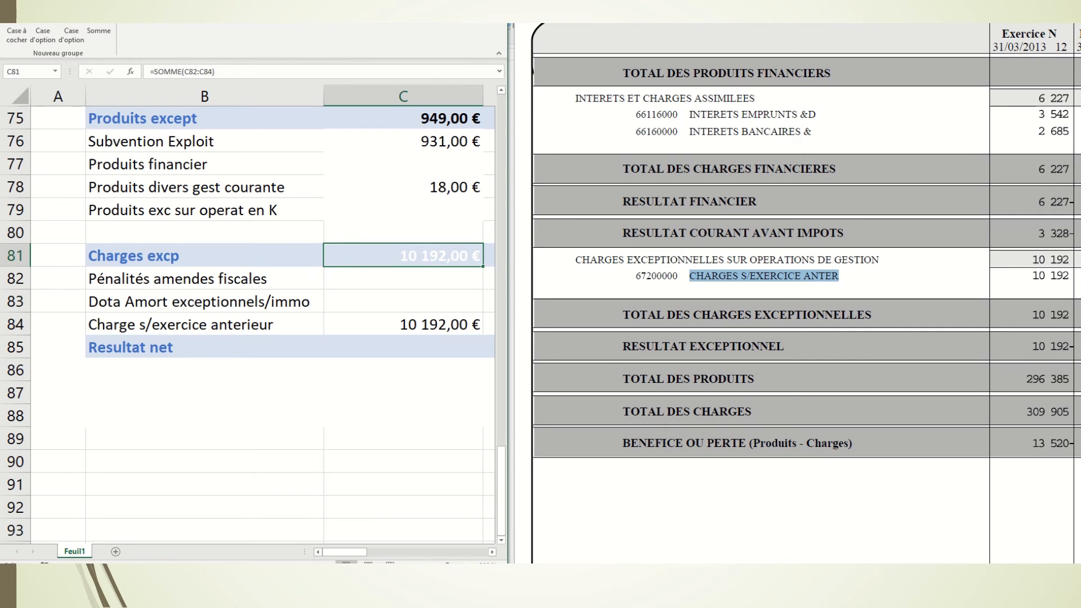
left_click(46, 5)
left_click(111, 39)
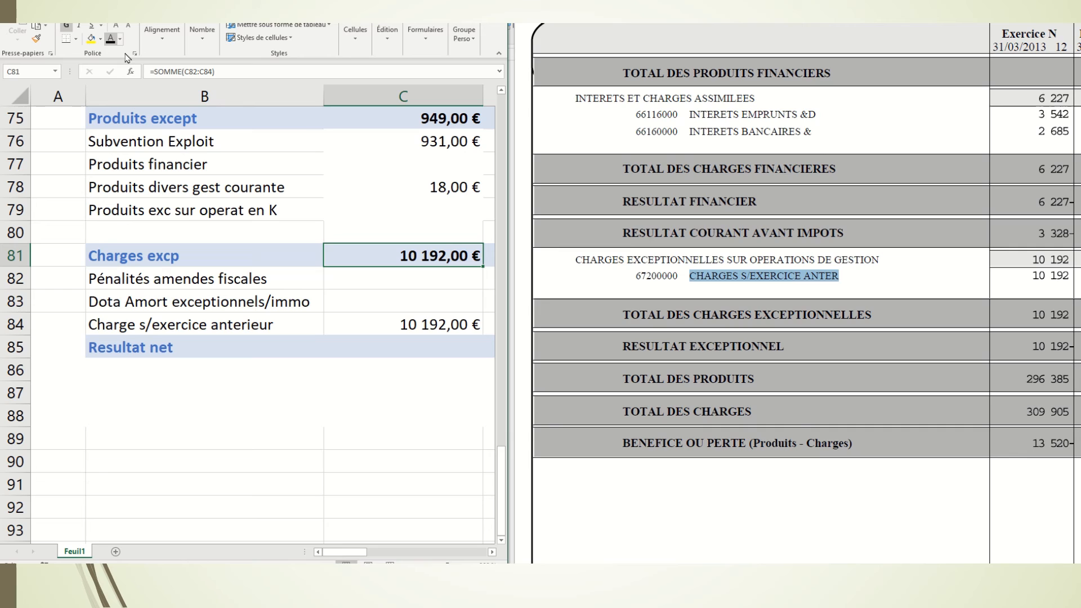
Calculate Resultat net in C85 with =C73+C75-C81 and make the result bold
left_click(414, 347)
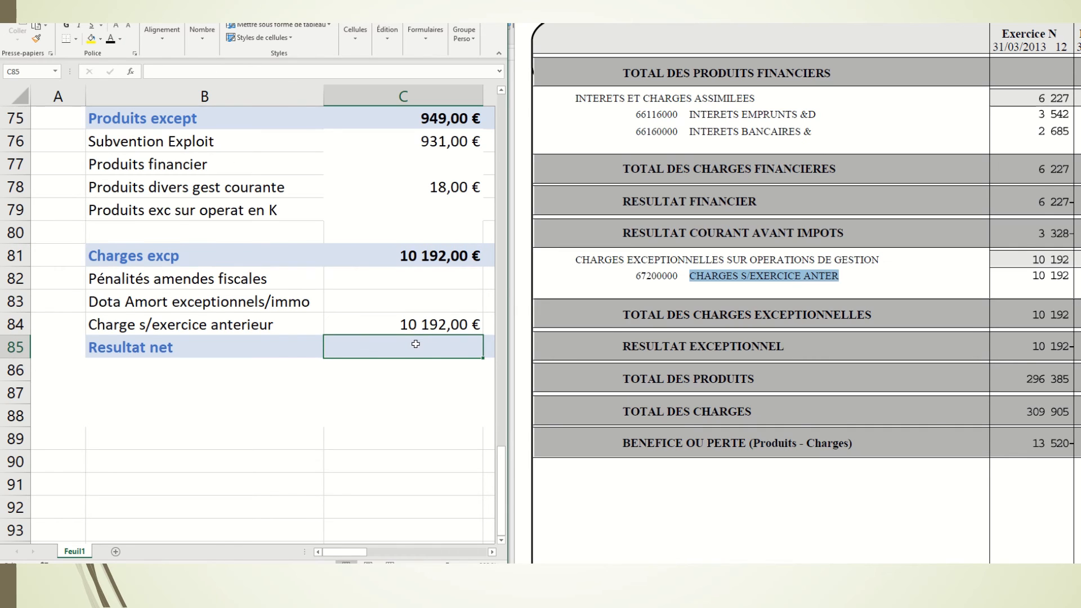
type("=")
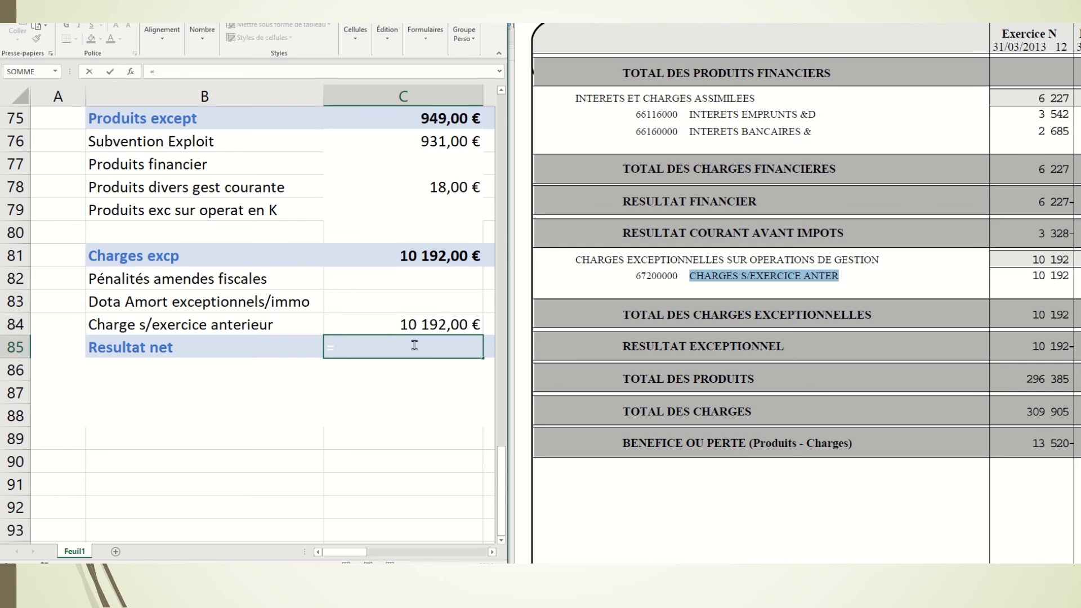
scroll(414, 344, "up", 1)
scroll(414, 344, "up", 3)
left_click(445, 279)
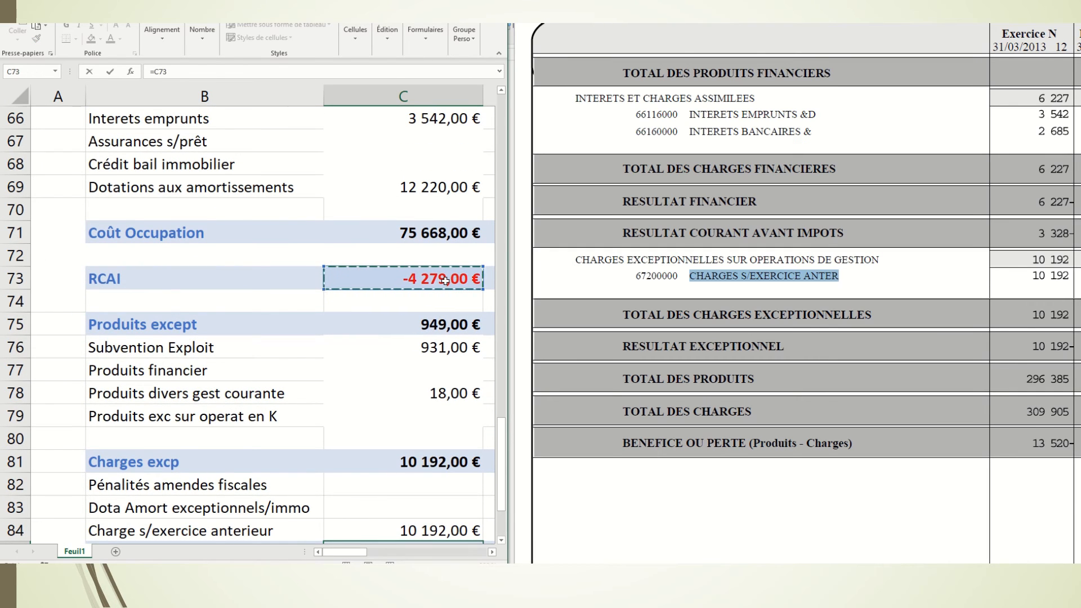
type("+")
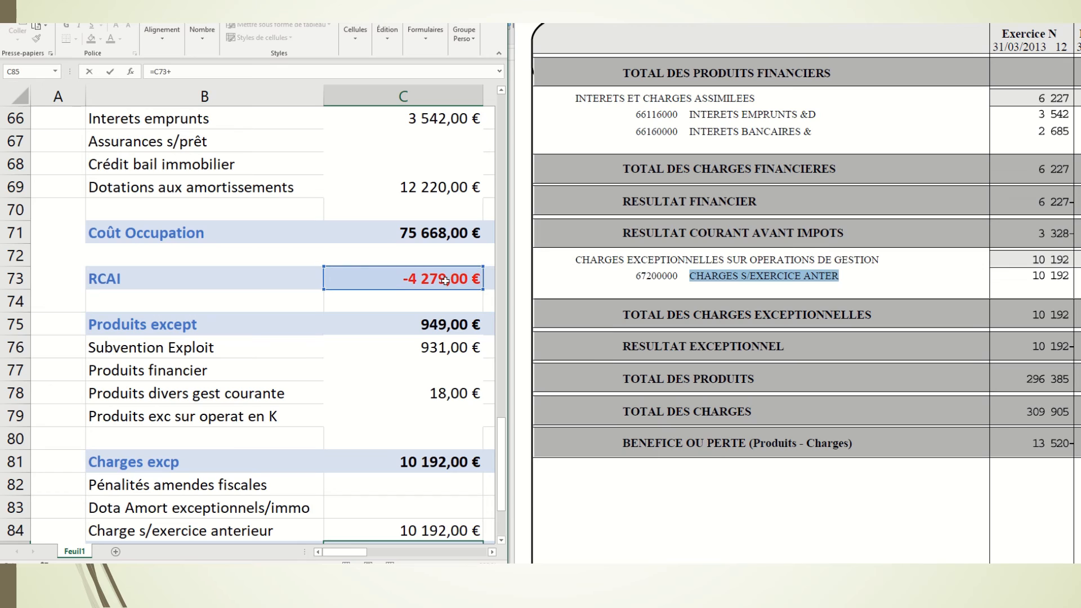
left_click(430, 324)
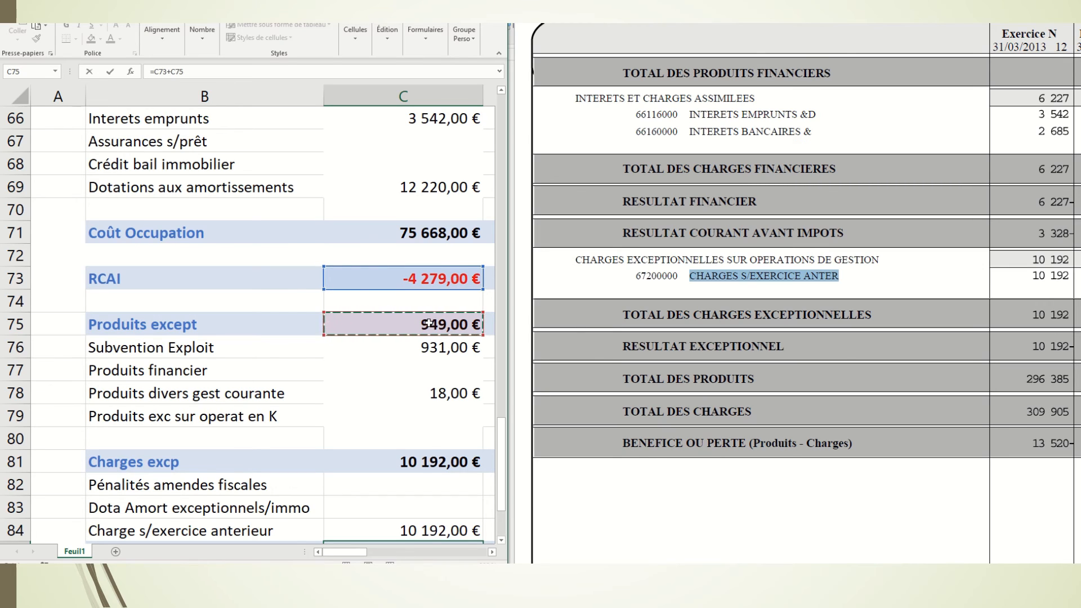
type("-")
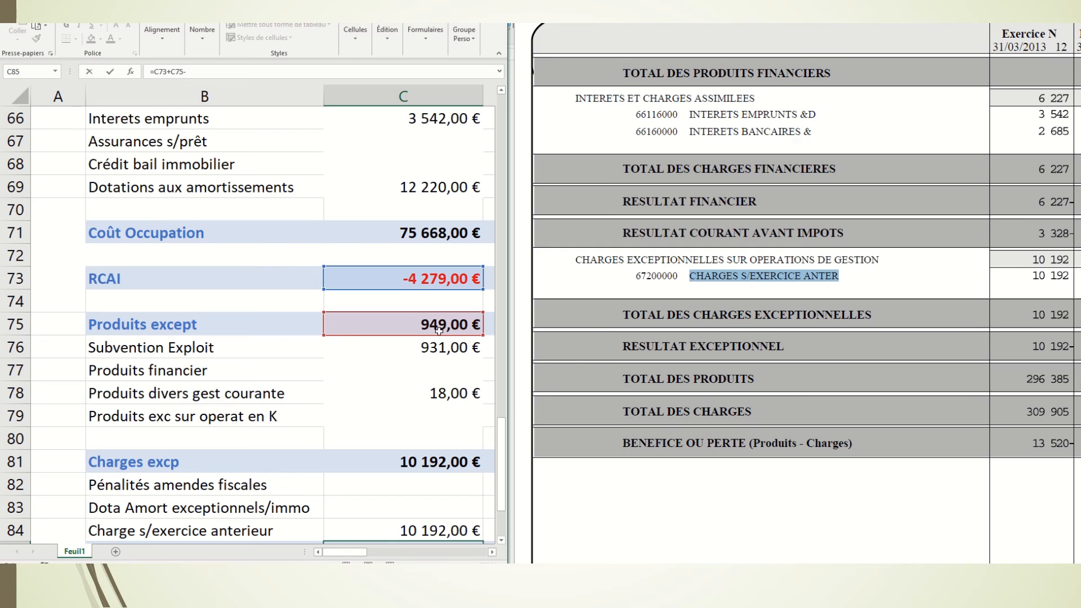
left_click(434, 469)
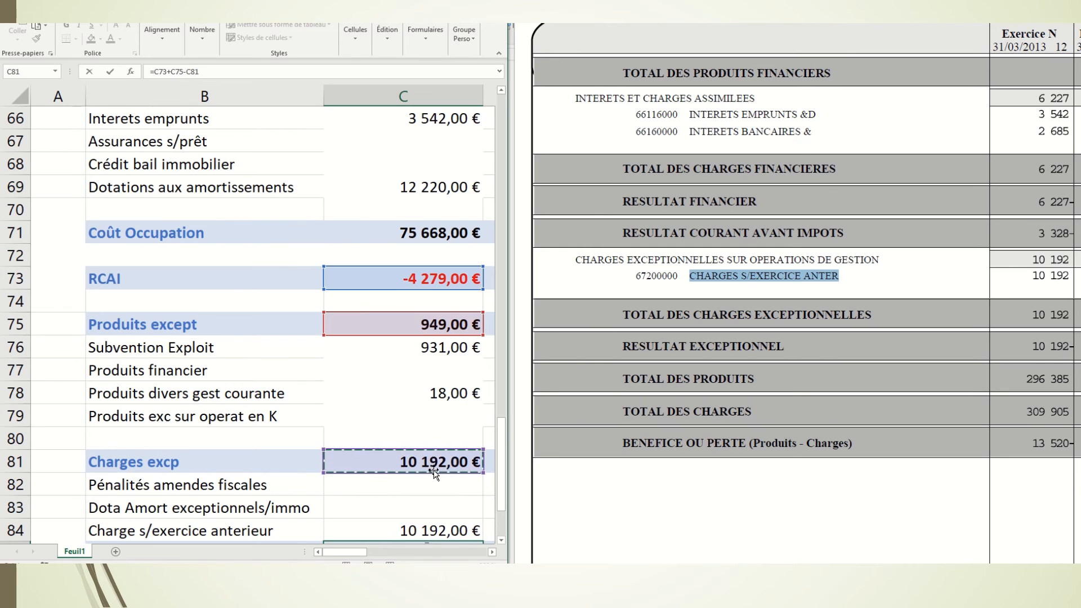
key("Return")
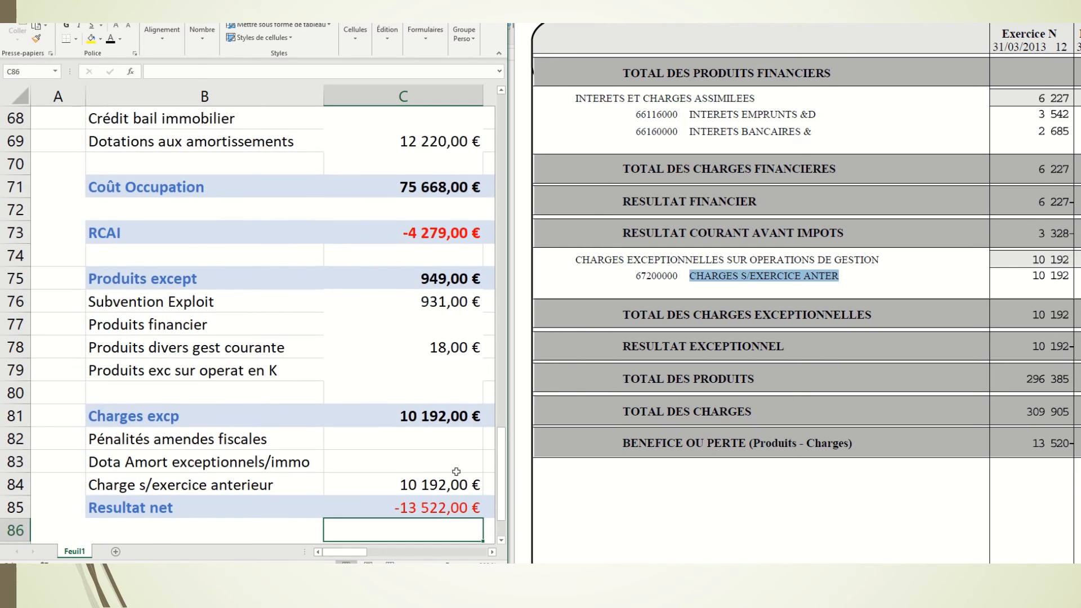
left_click(420, 508)
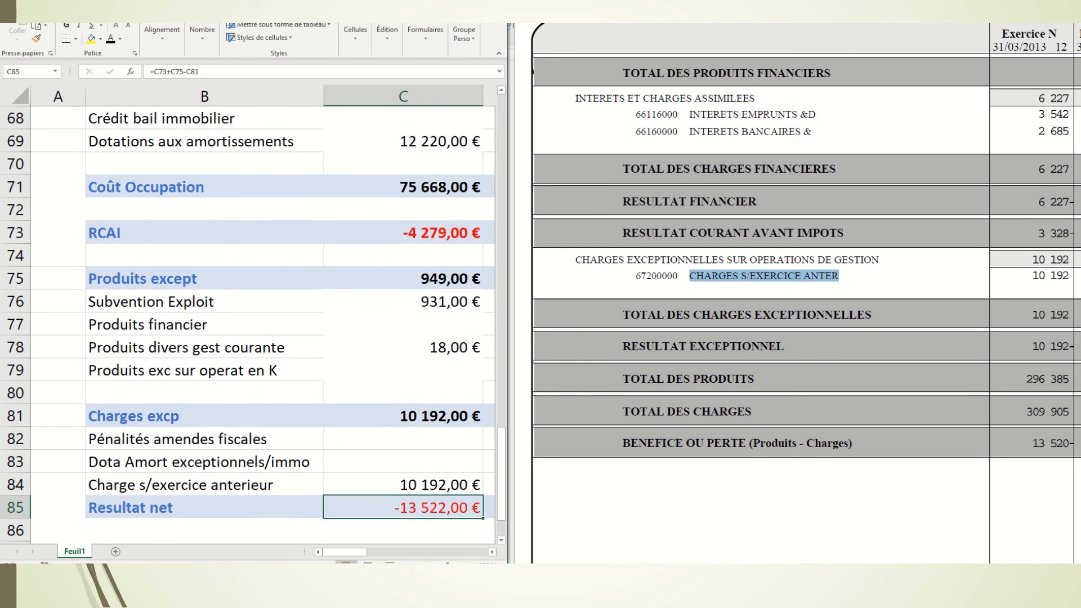
left_click(67, 25)
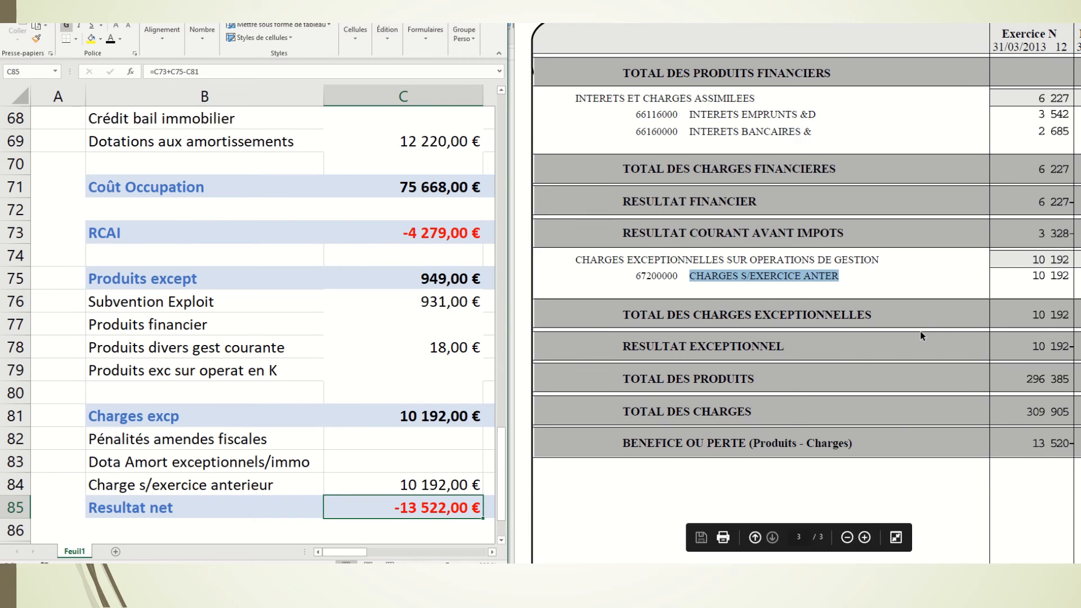
Review the income statement from the final result back up to the operating purchases and external charges
scroll(921, 332, "up", 3)
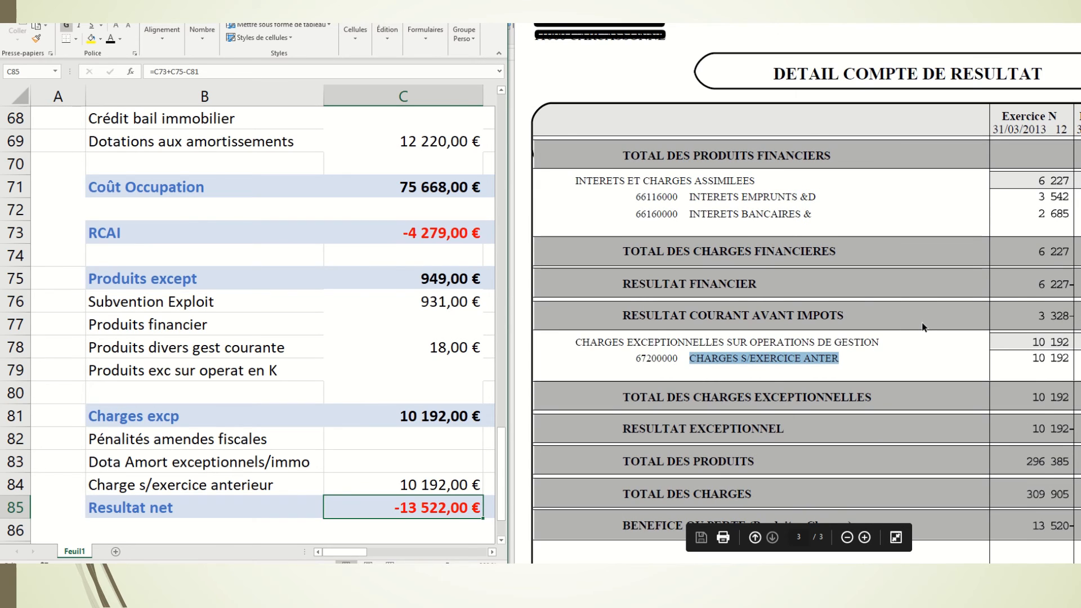
scroll(922, 327, "up", 2)
scroll(923, 327, "up", 1)
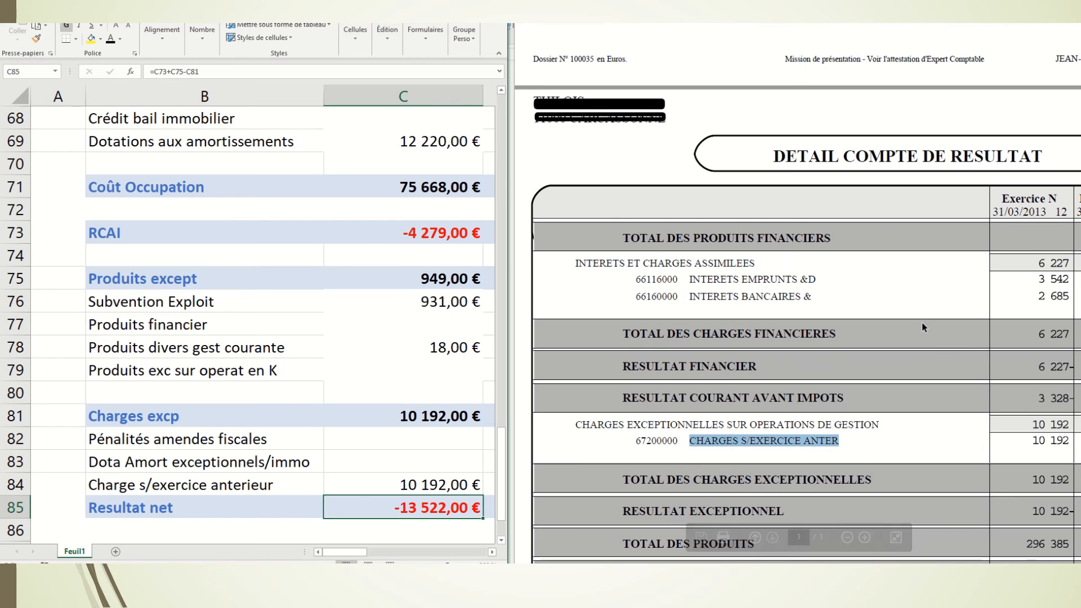
scroll(922, 326, "up", 3)
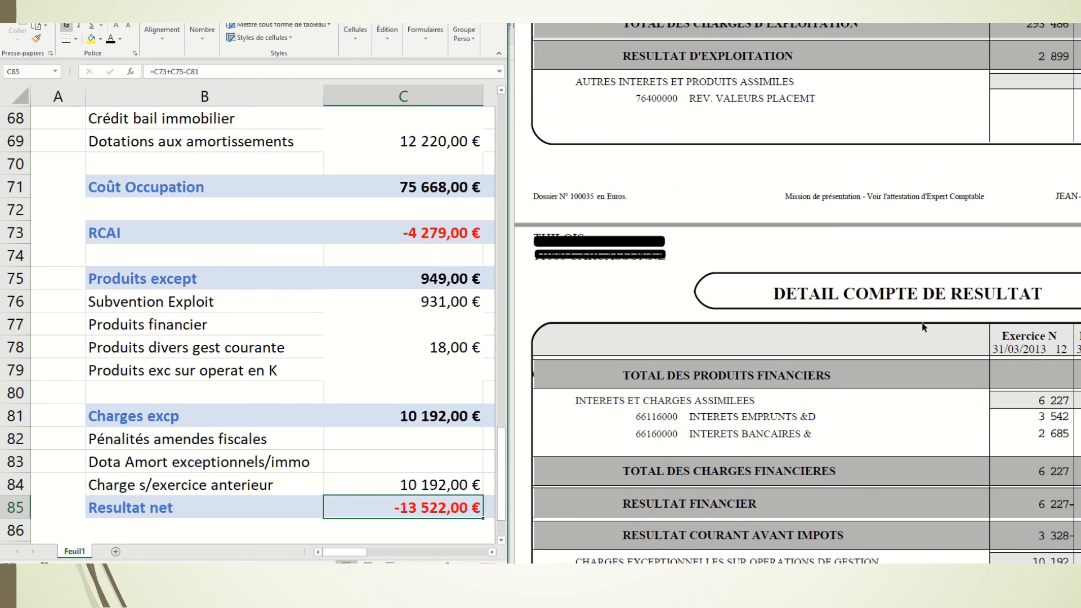
scroll(923, 326, "up", 10)
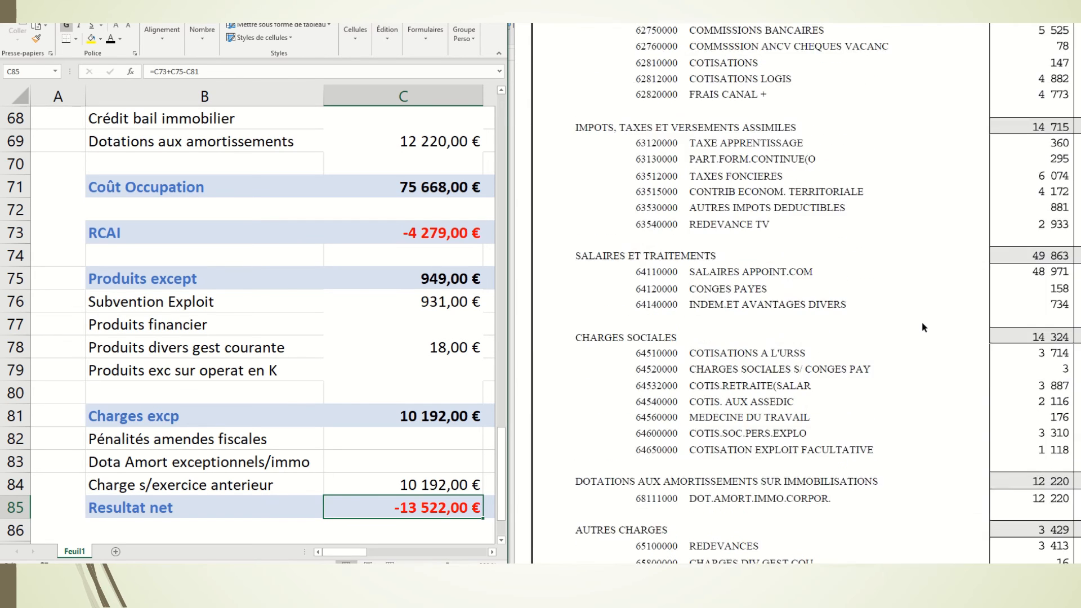
scroll(923, 325, "up", 16)
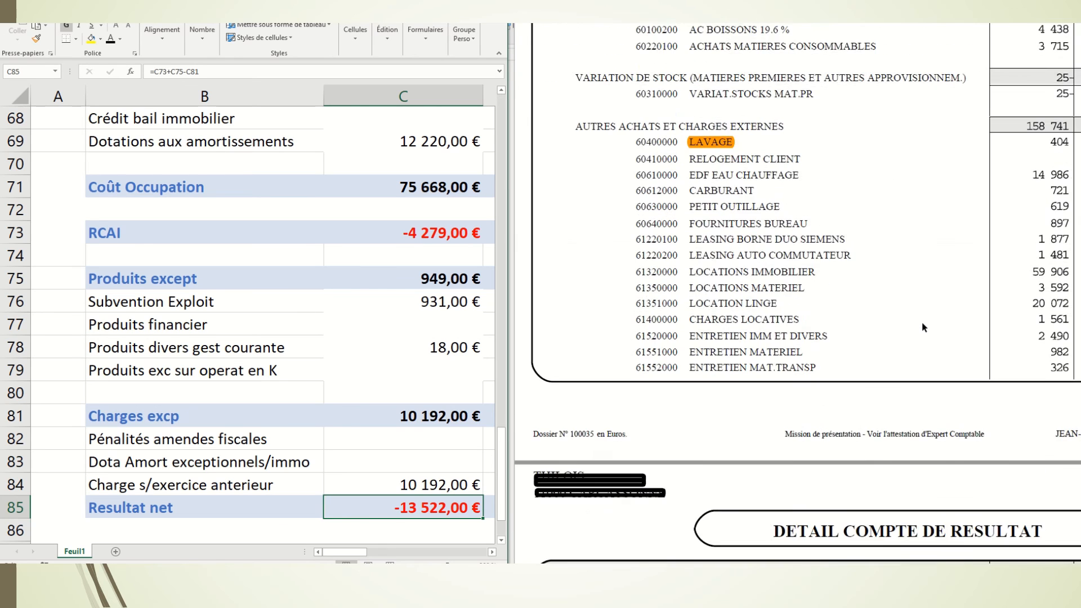
scroll(922, 327, "up", 2)
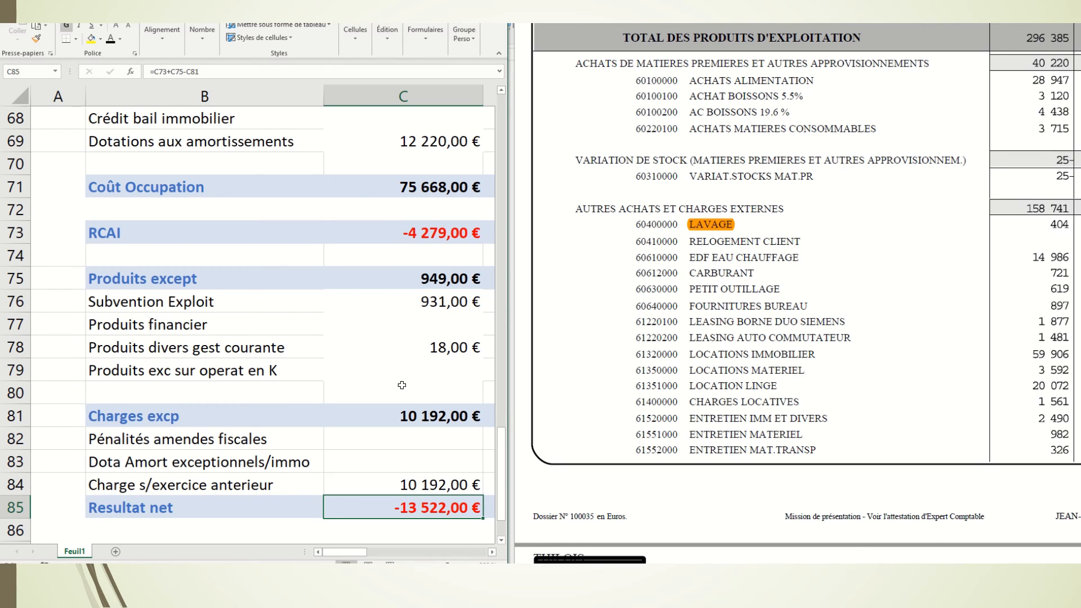
scroll(402, 385, "down", 1)
scroll(401, 385, "up", 1)
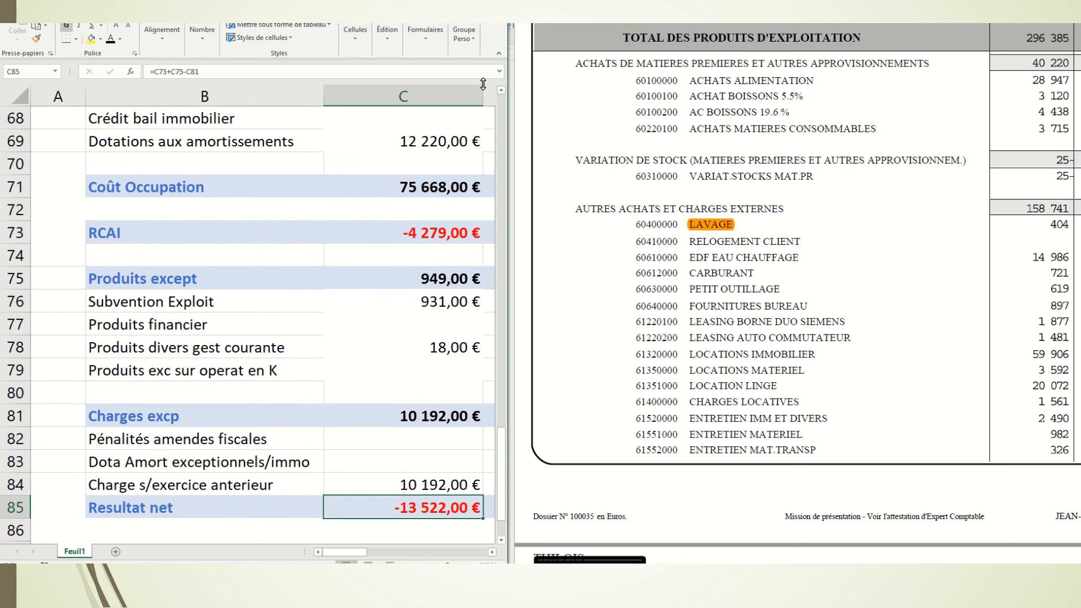
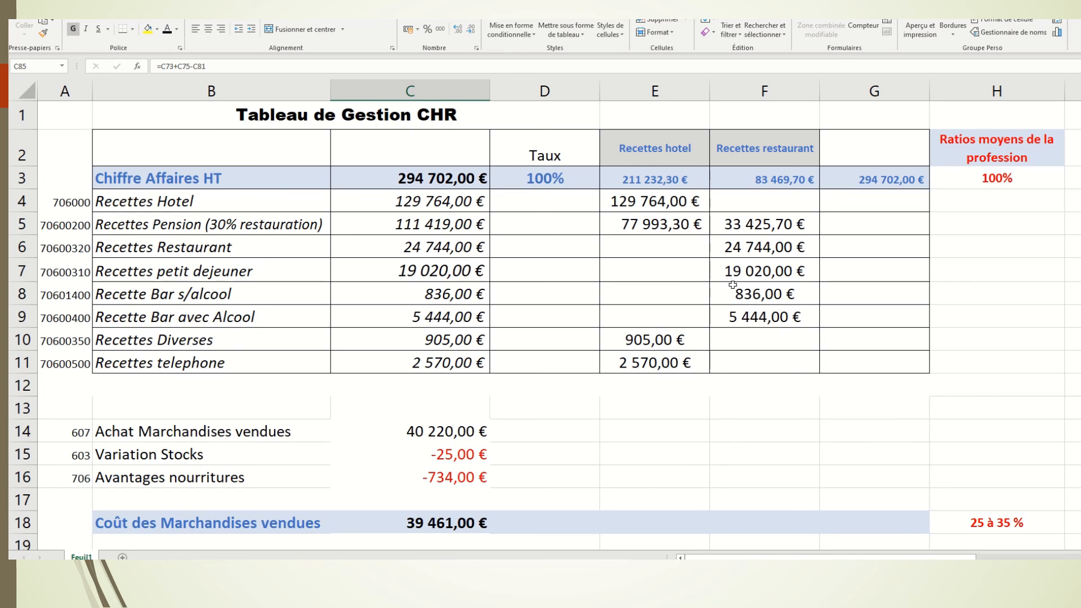
Examine the split of Chiffre Affaires HT between Recettes hotel and Recettes restaurant, including the restaurant total in F3
left_click(629, 146)
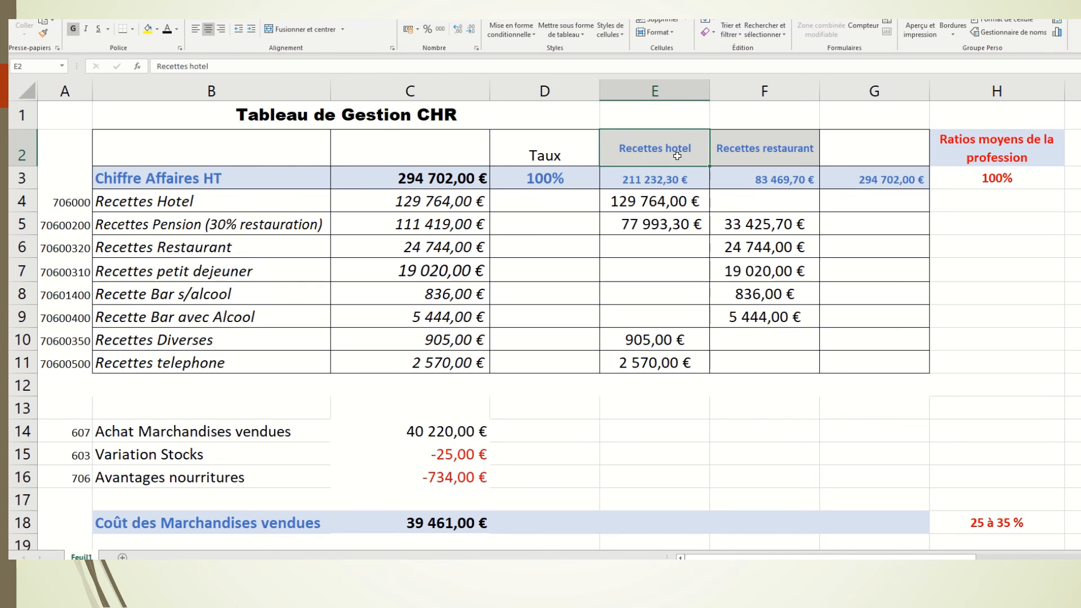
left_click_drag(629, 146, 732, 141)
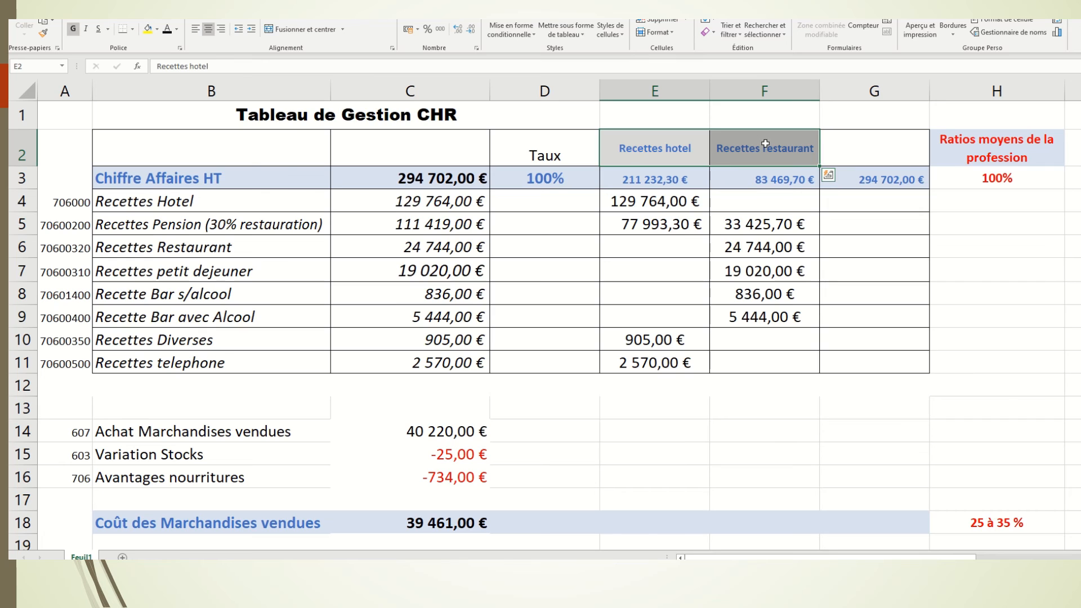
left_click(759, 176)
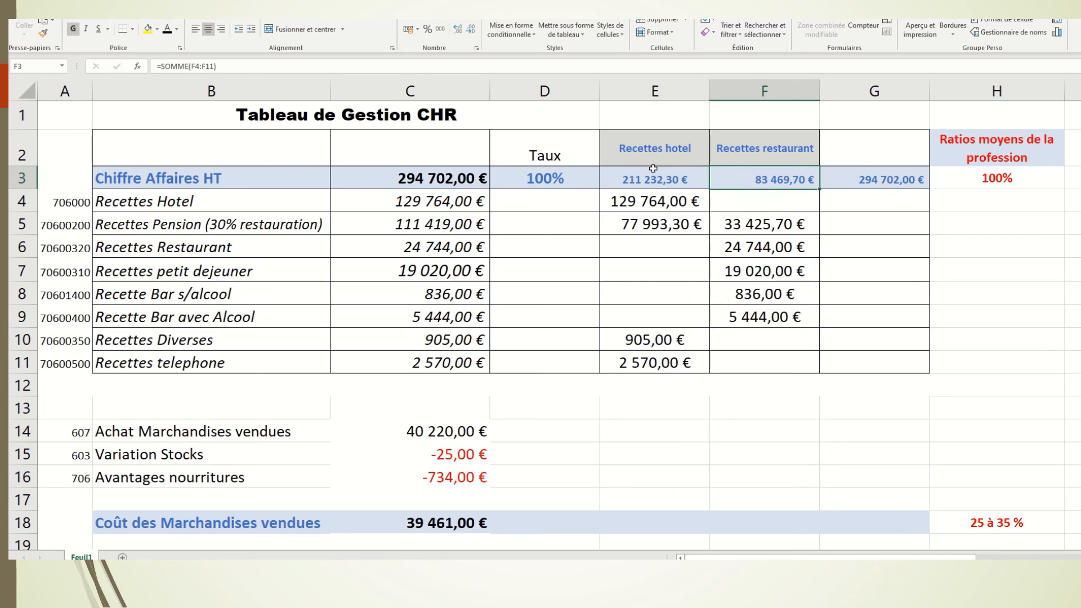
scroll(663, 197, "down", 1)
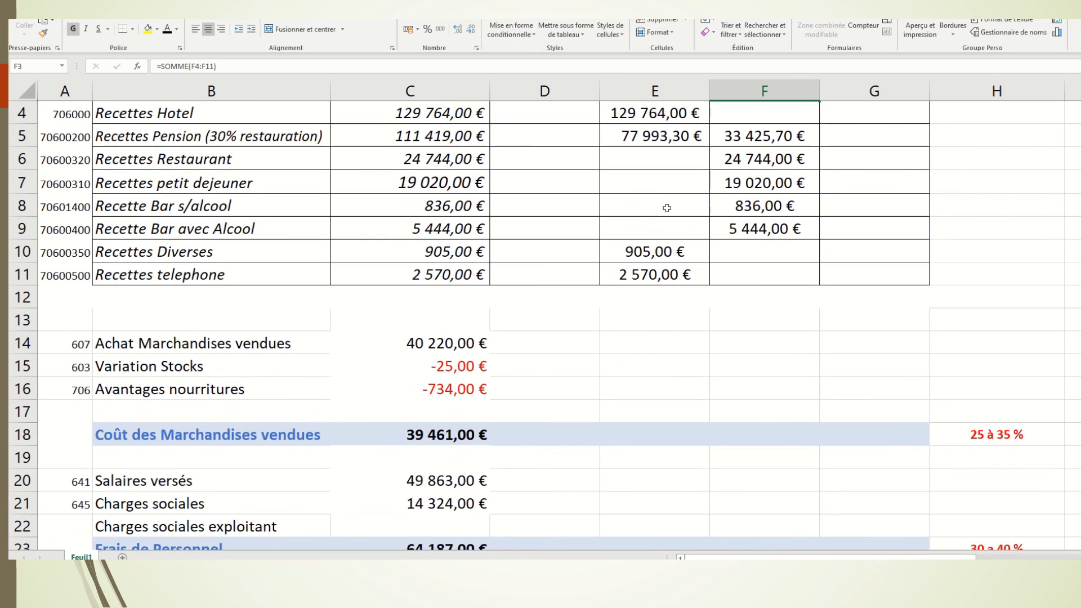
Calculate the Taux for Coût des Marchandises vendues in D18 with =C18/F3 and make it bold
left_click(539, 437)
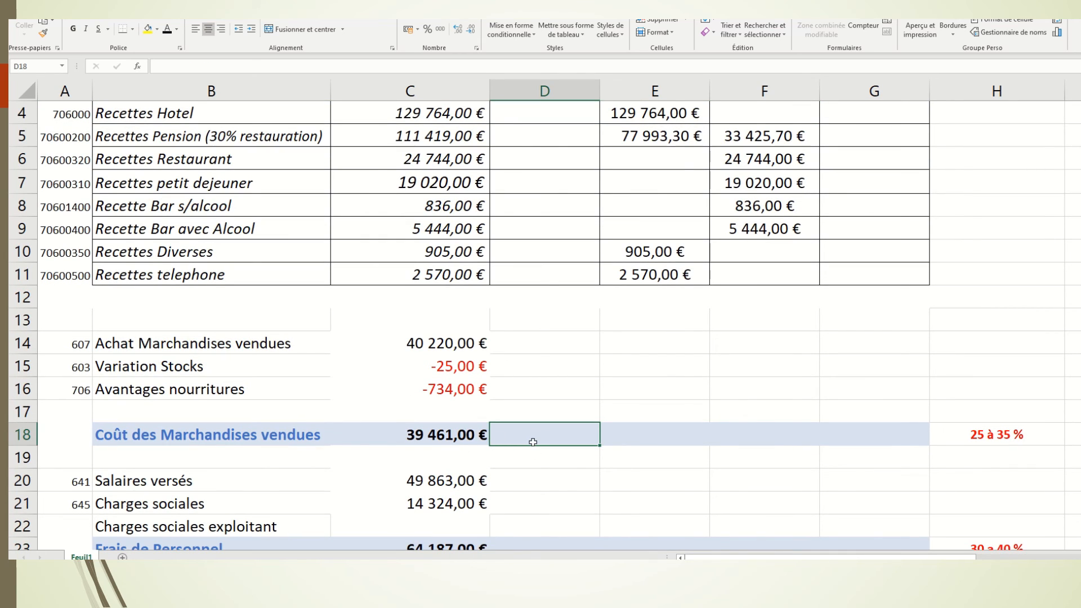
scroll(548, 399, "up", 1)
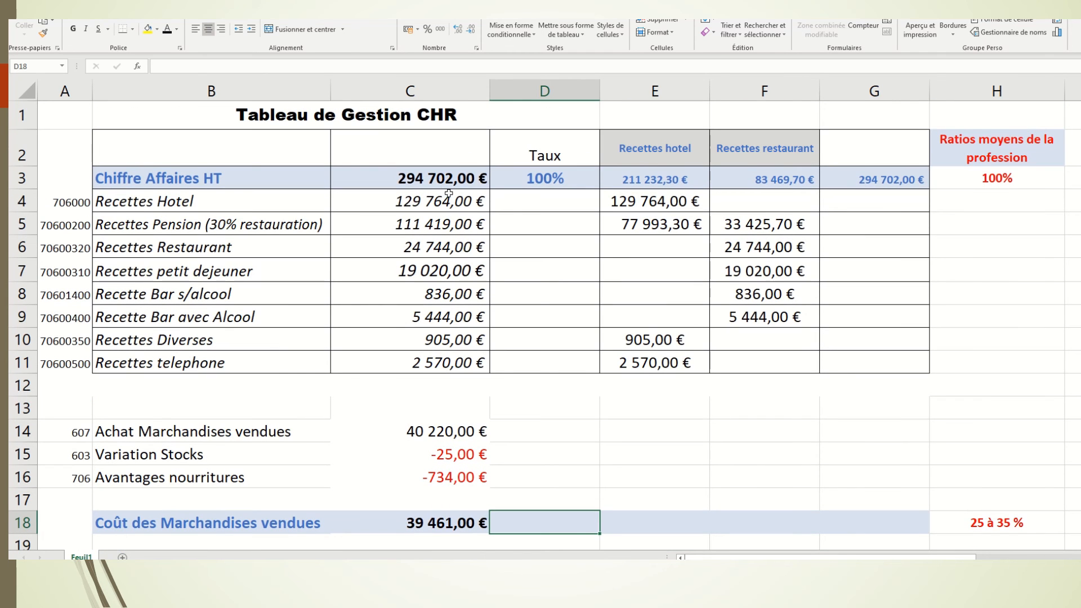
scroll(563, 471, "down", 1)
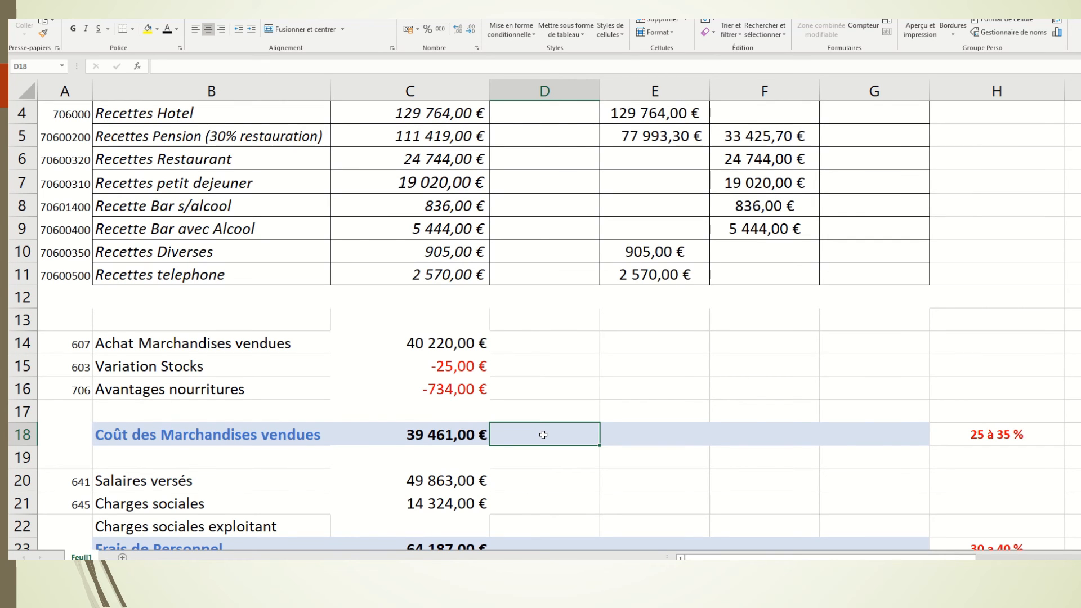
scroll(544, 435, "up", 1)
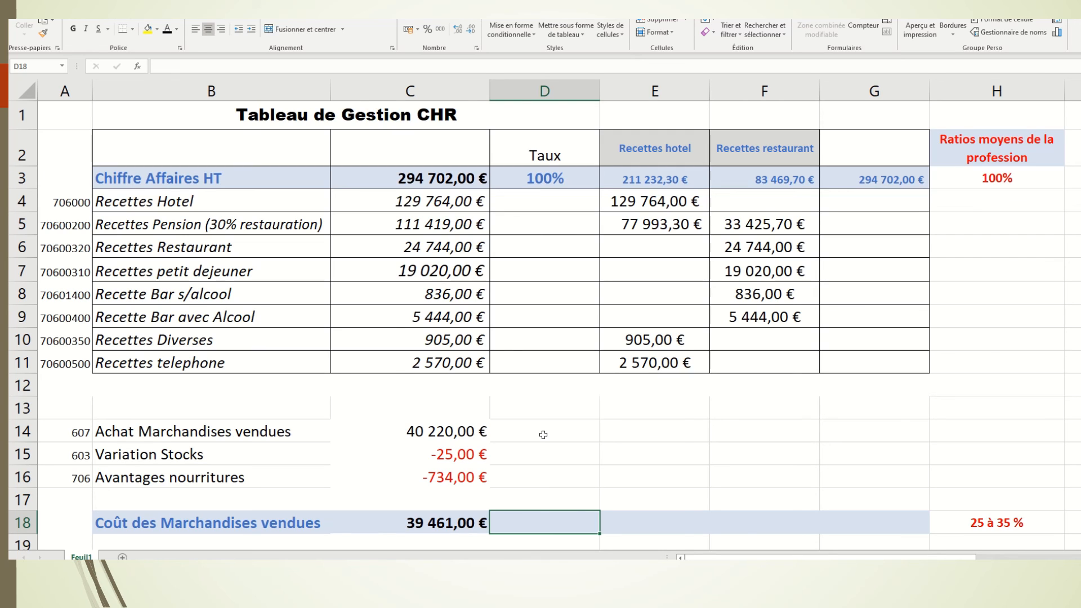
type("=")
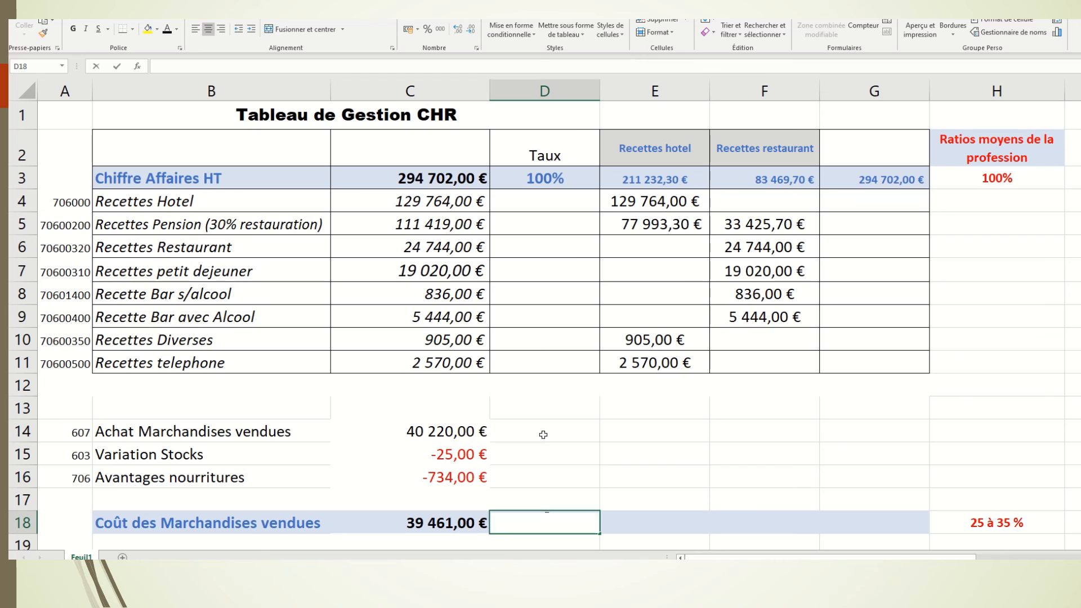
left_click(428, 523)
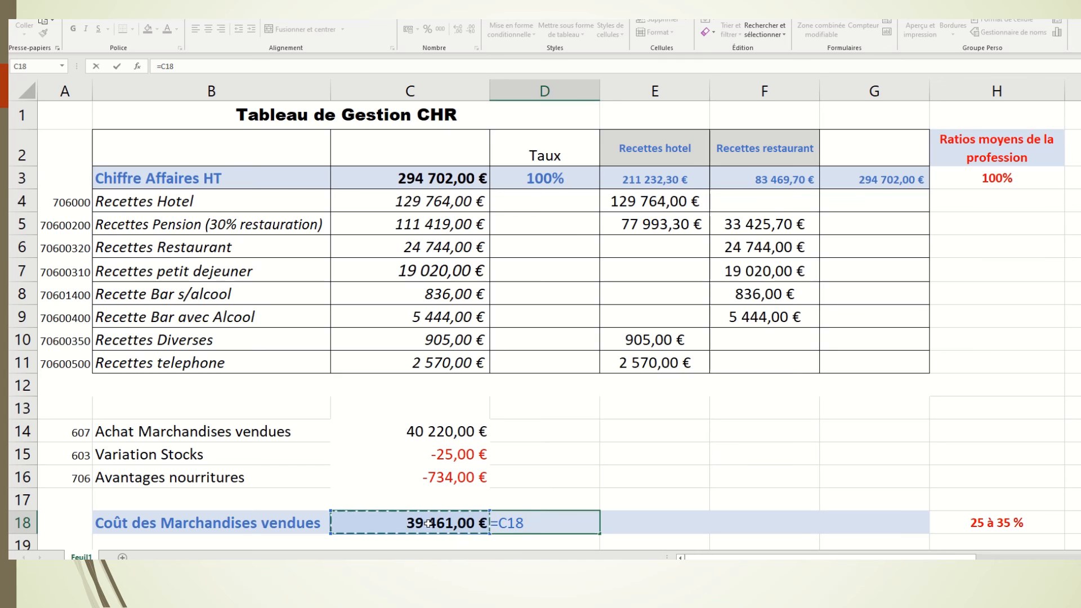
type("/")
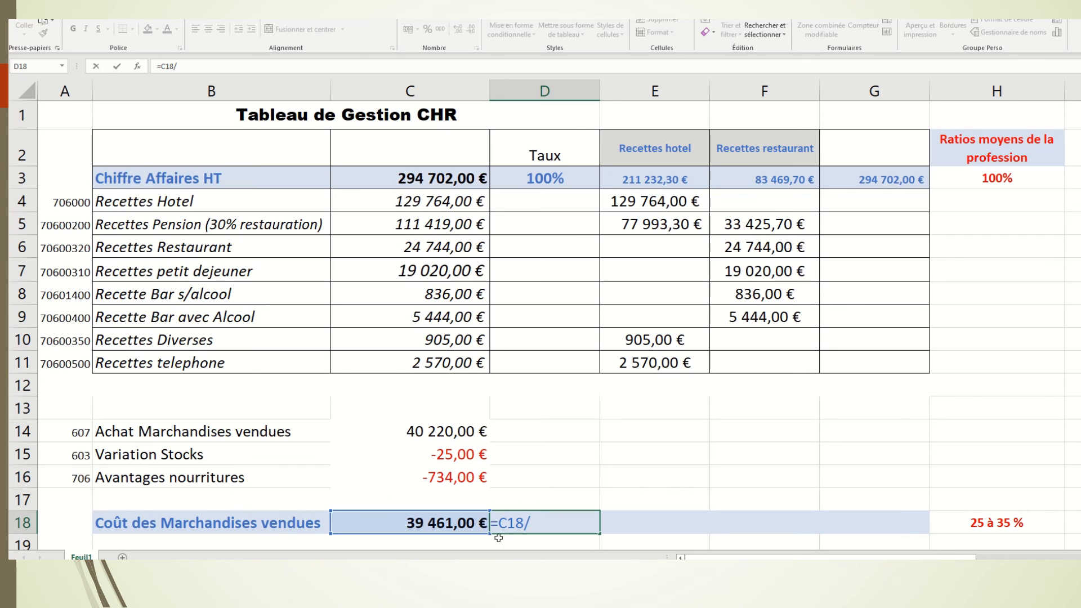
left_click(761, 179)
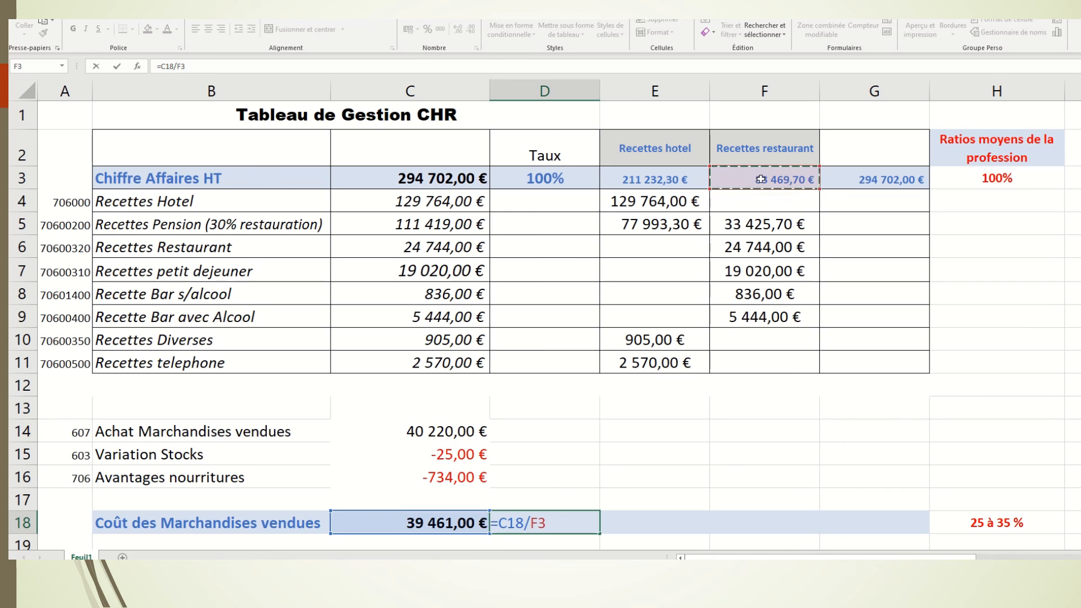
key("Return")
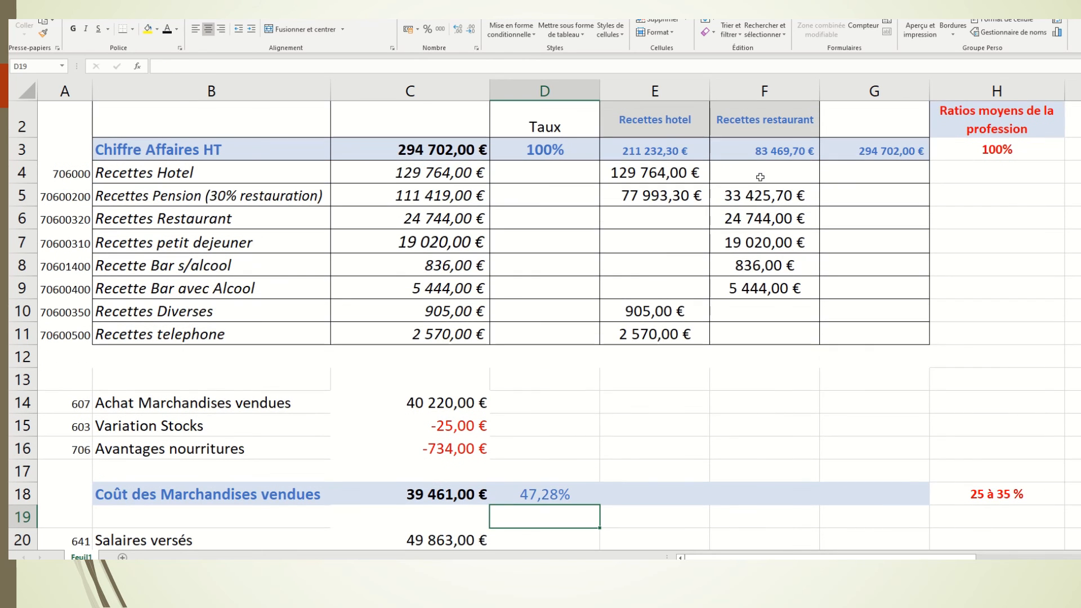
left_click(564, 495)
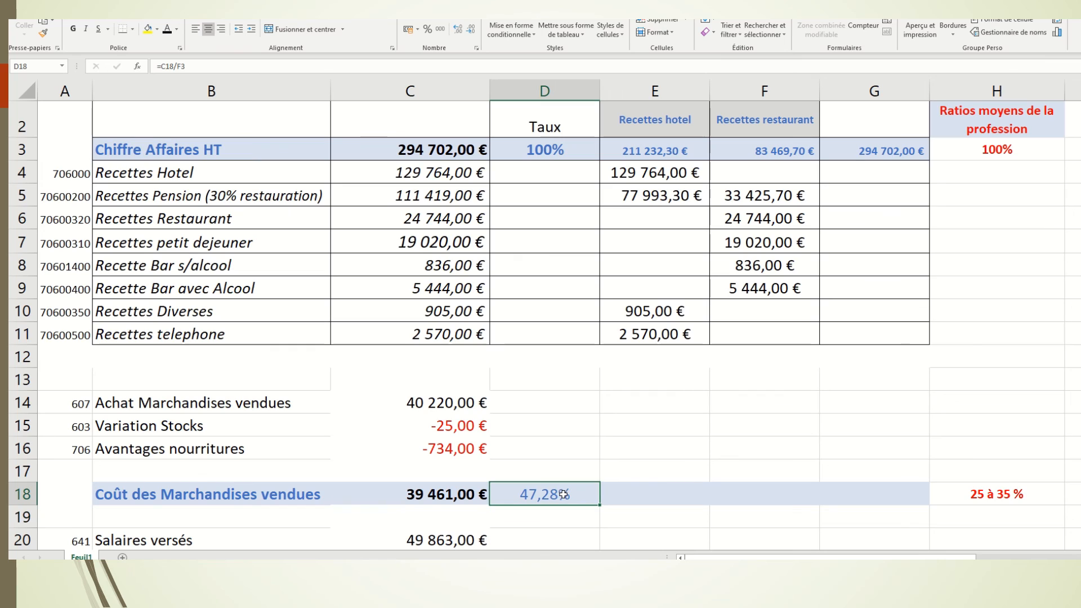
left_click(74, 29)
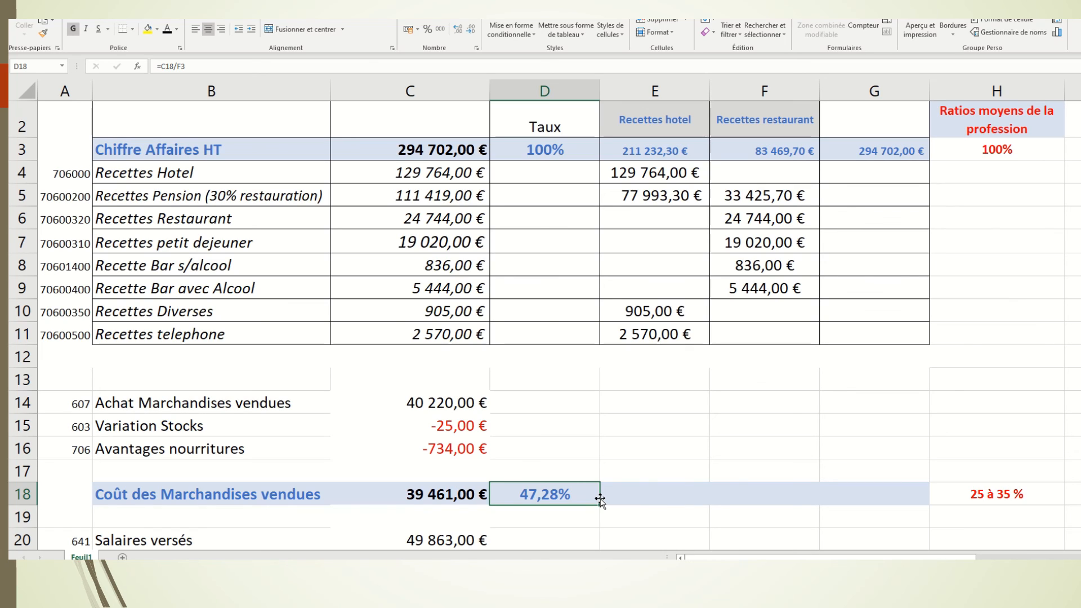
left_click(966, 495)
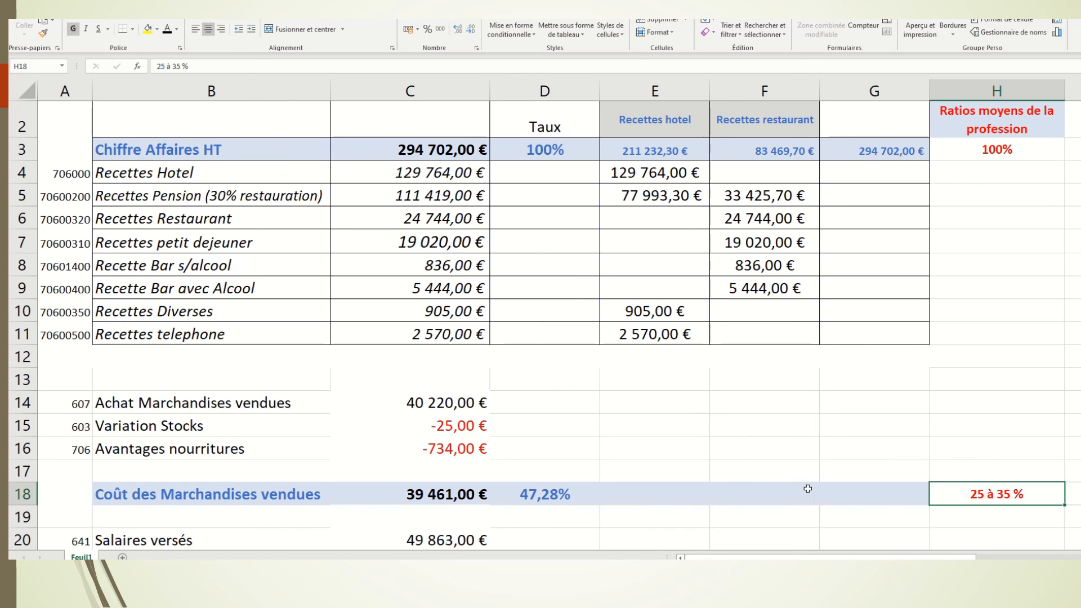
Calculate the Taux for Frais de Personnel in D23 with =C23/C3 and make it bold
scroll(488, 425, "down", 2)
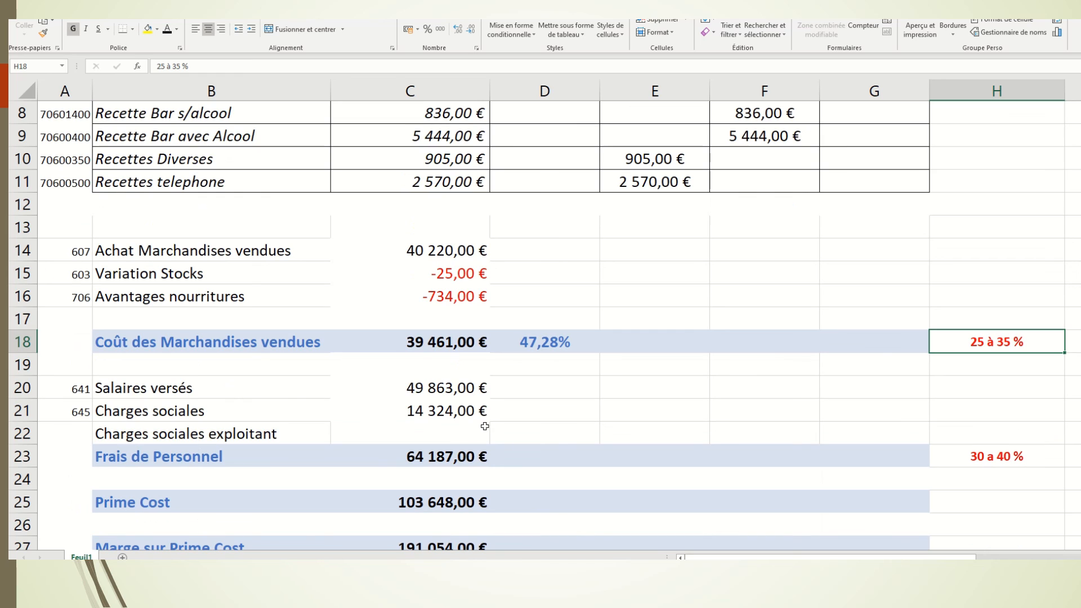
left_click(552, 454)
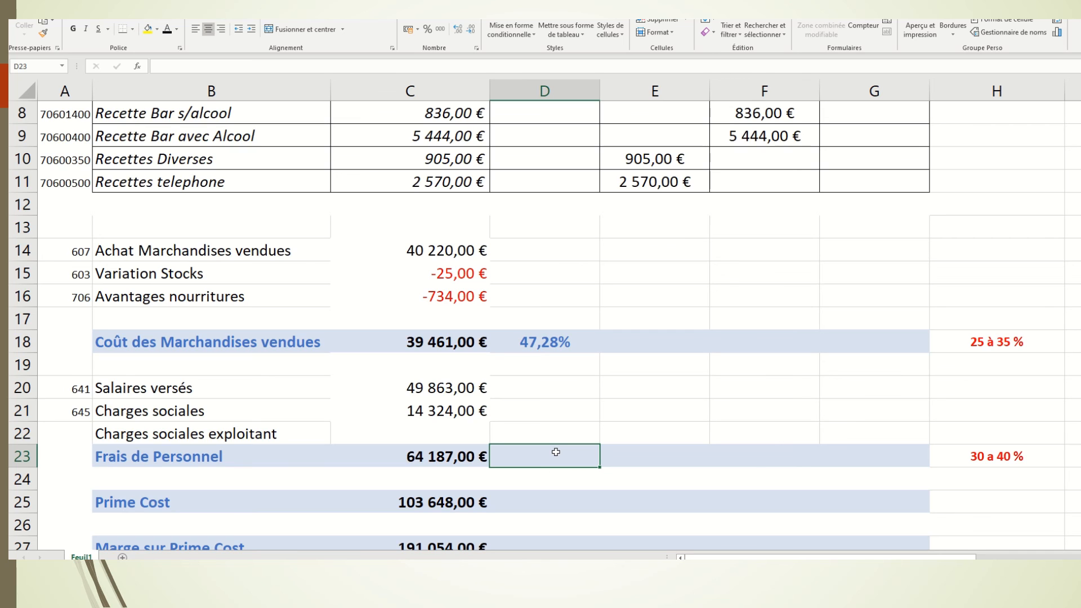
type("=")
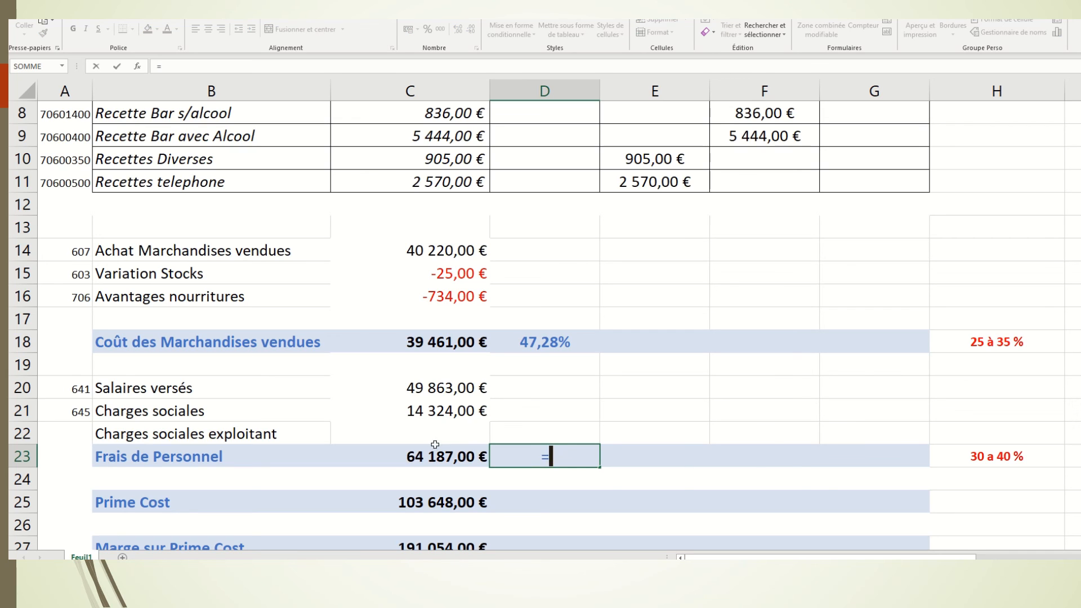
left_click(427, 460)
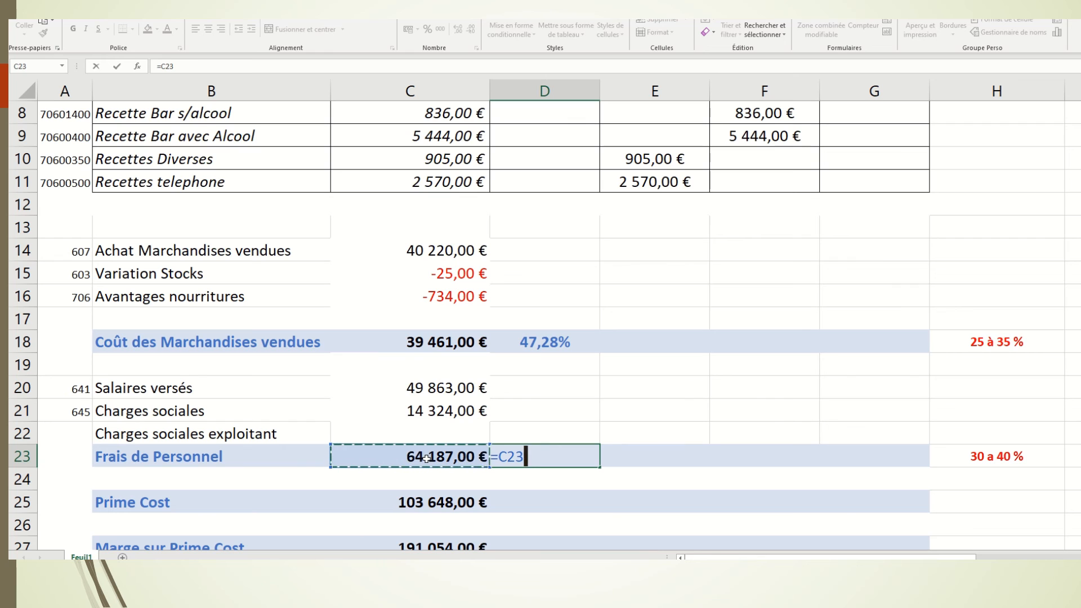
type("/")
scroll(426, 457, "up", 3)
left_click(443, 178)
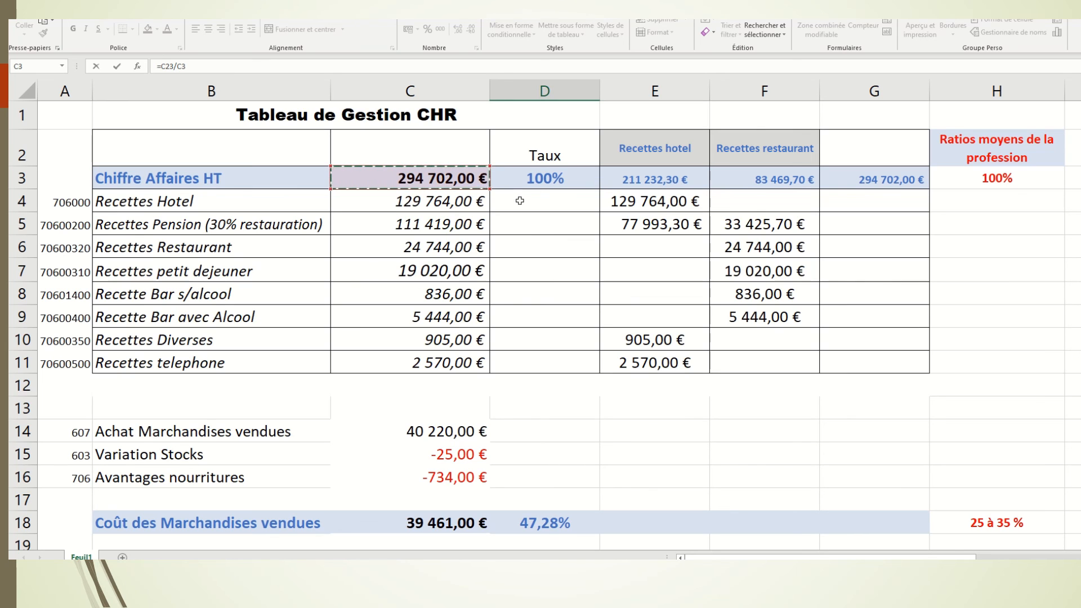
key("Return")
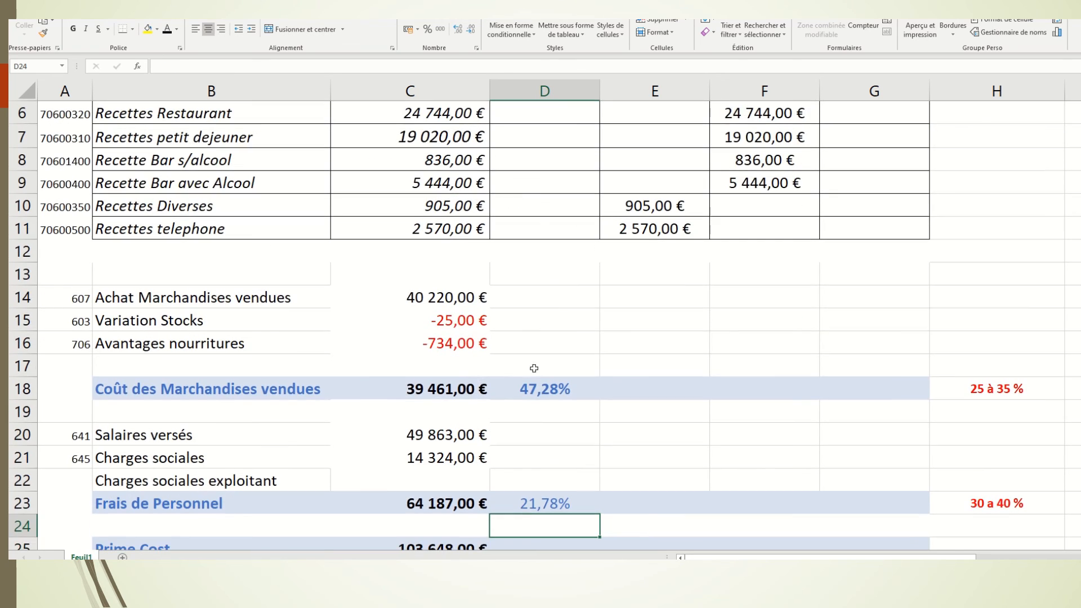
left_click(534, 506)
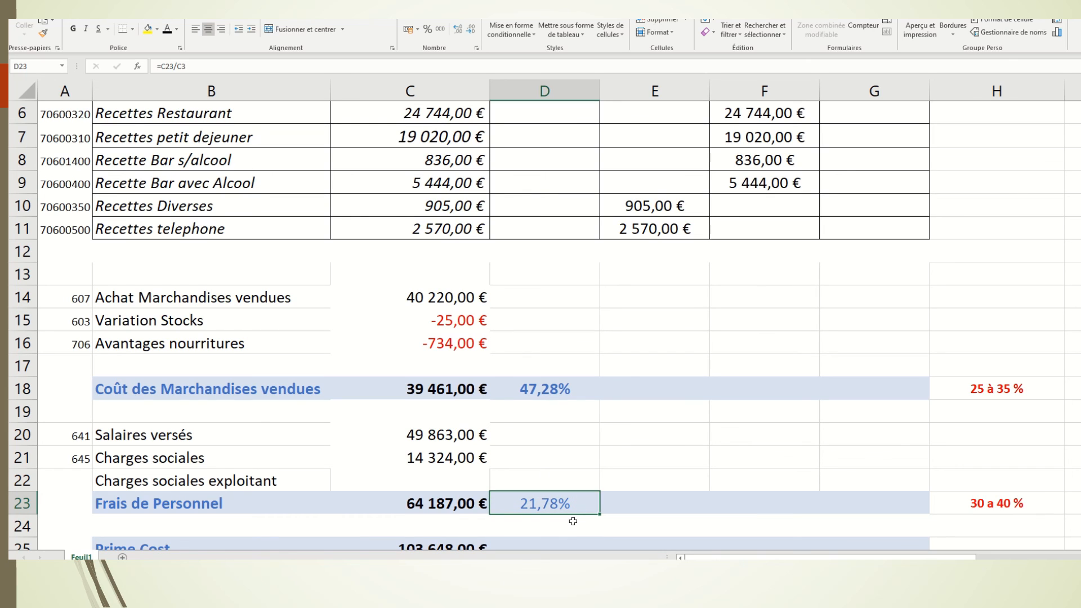
left_click(72, 28)
Make the revenue reference absolute in the Frais de Personnel Taux formula, so D23 contains =C23/$C$3
scroll(560, 448, "down", 2)
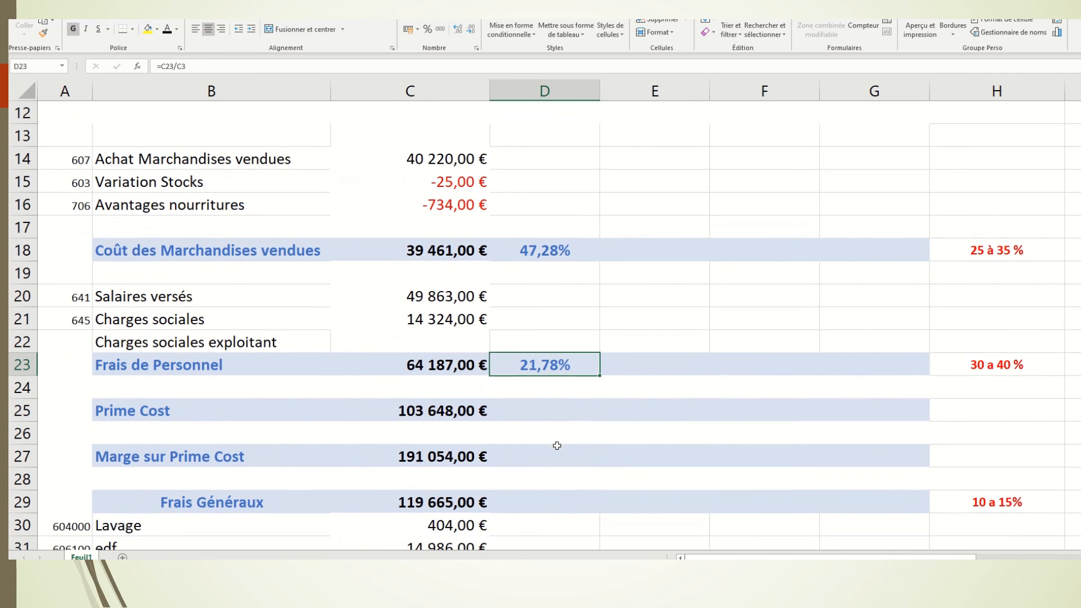
left_click(561, 413)
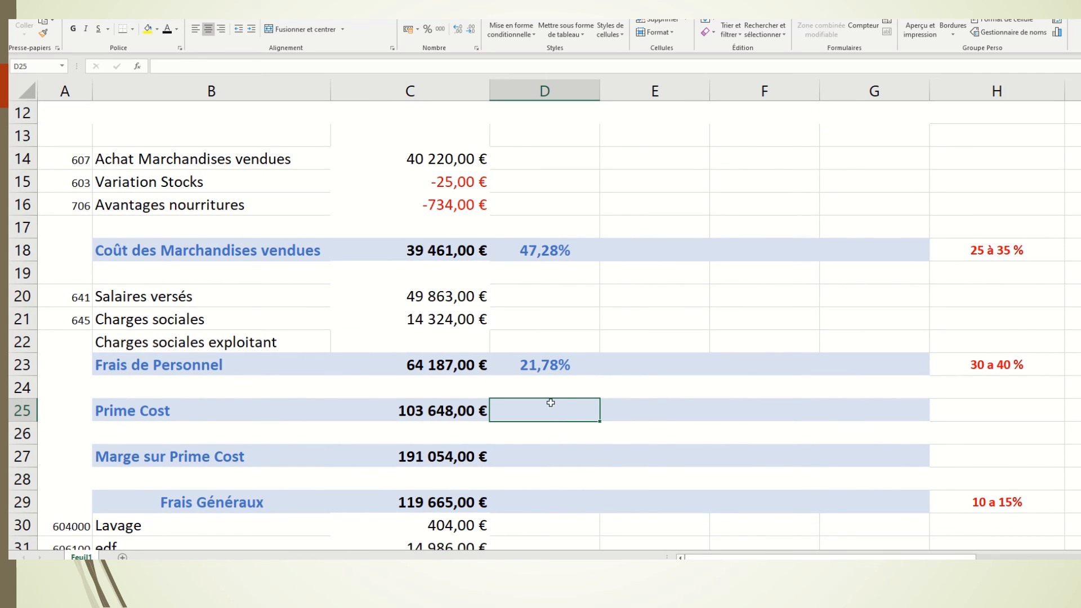
left_click(542, 362)
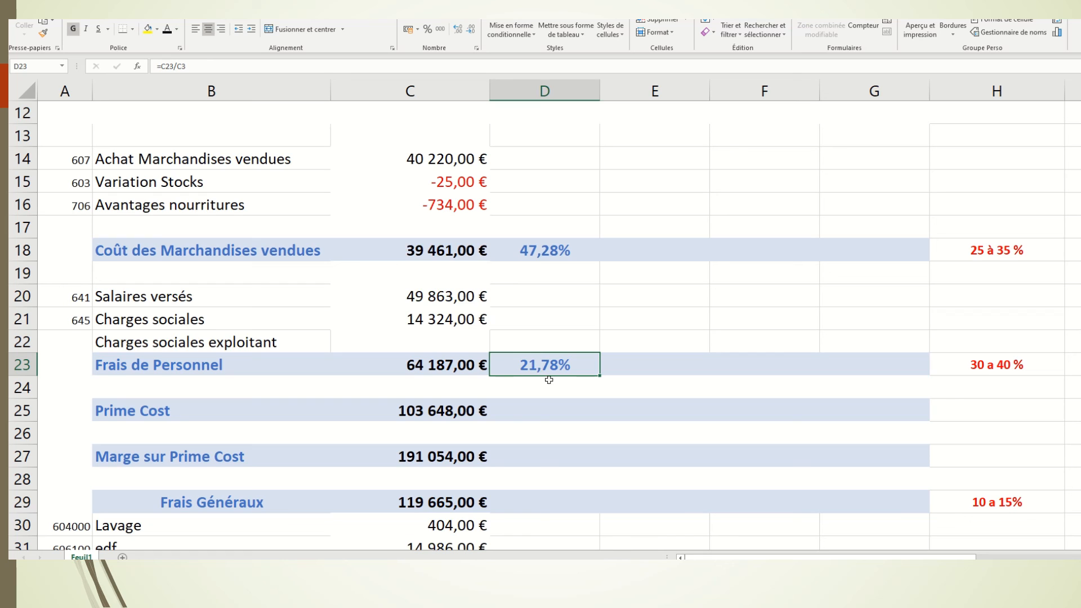
left_click(195, 65)
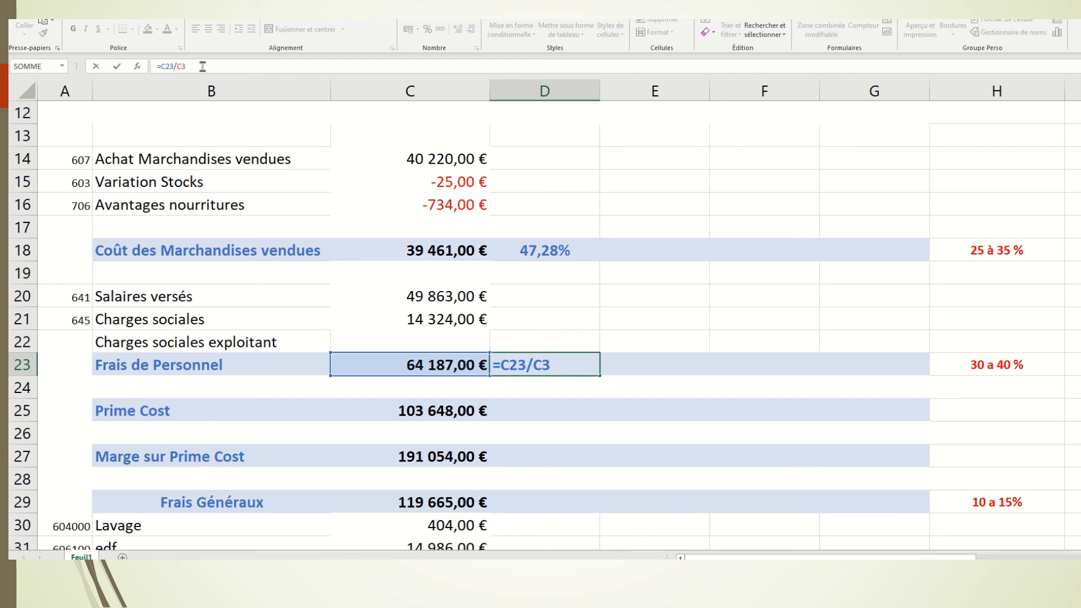
scroll(357, 181, "up", 4)
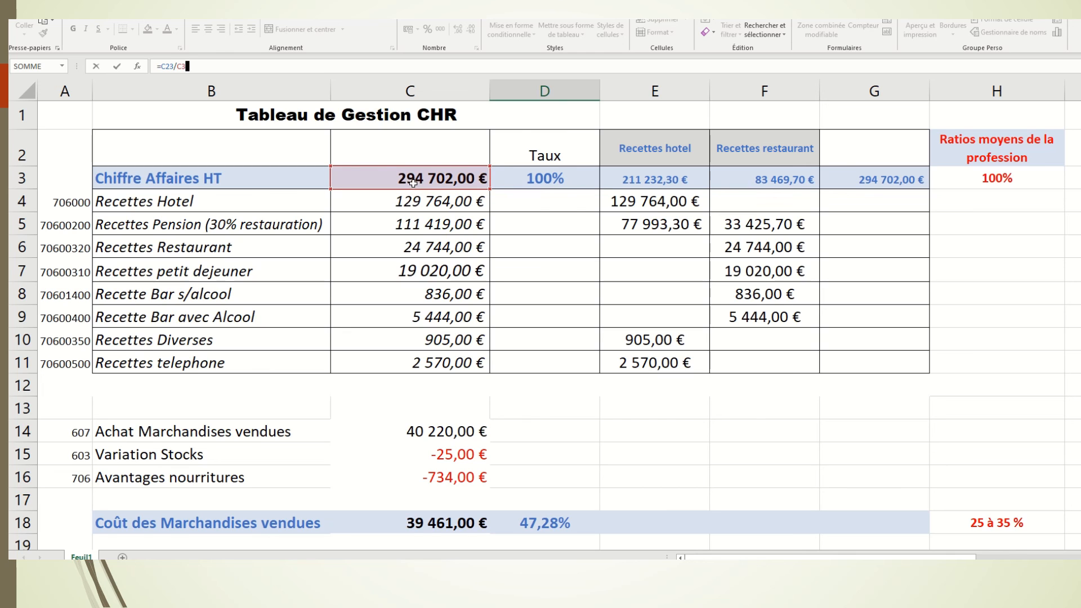
key("F4")
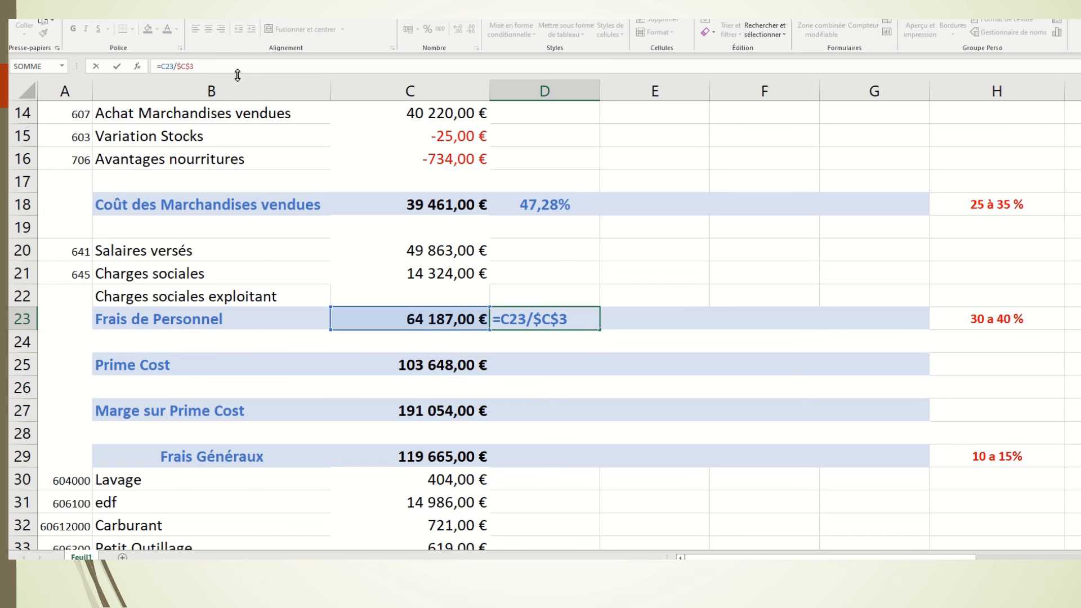
key("Return")
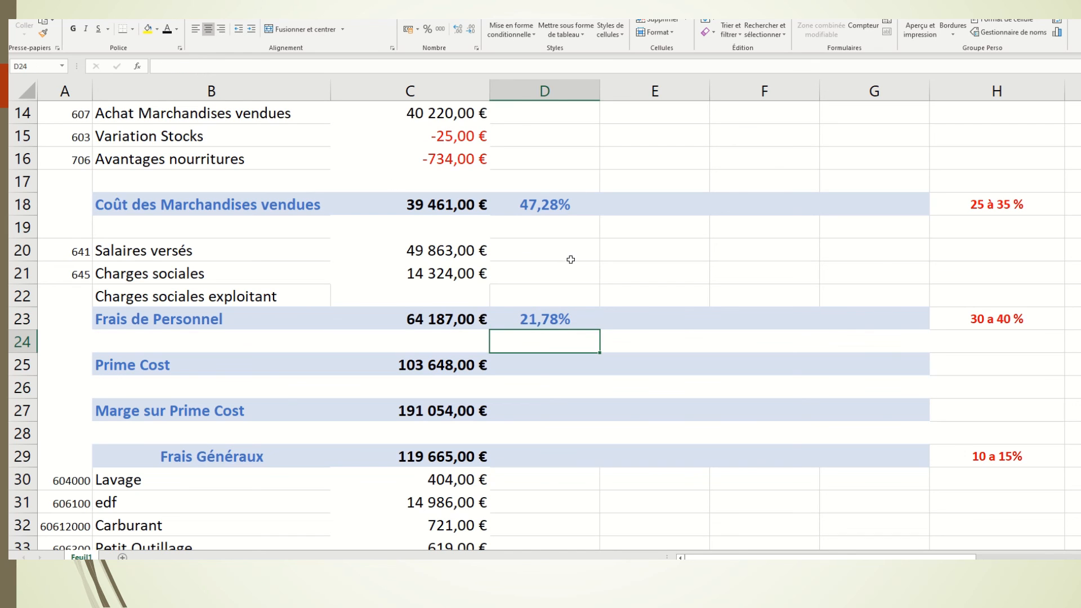
Copy the D23 Taux formula to Prime Cost, Marge sur Prime Cost and Frais Généraux in D25, D27 and D29
left_click(542, 318)
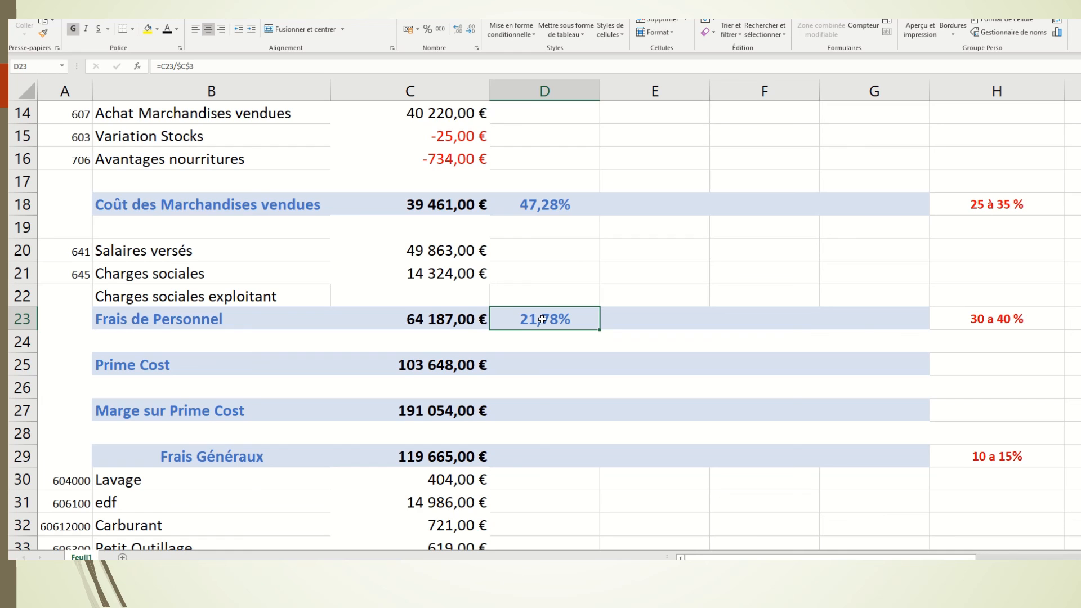
key("ctrl+c")
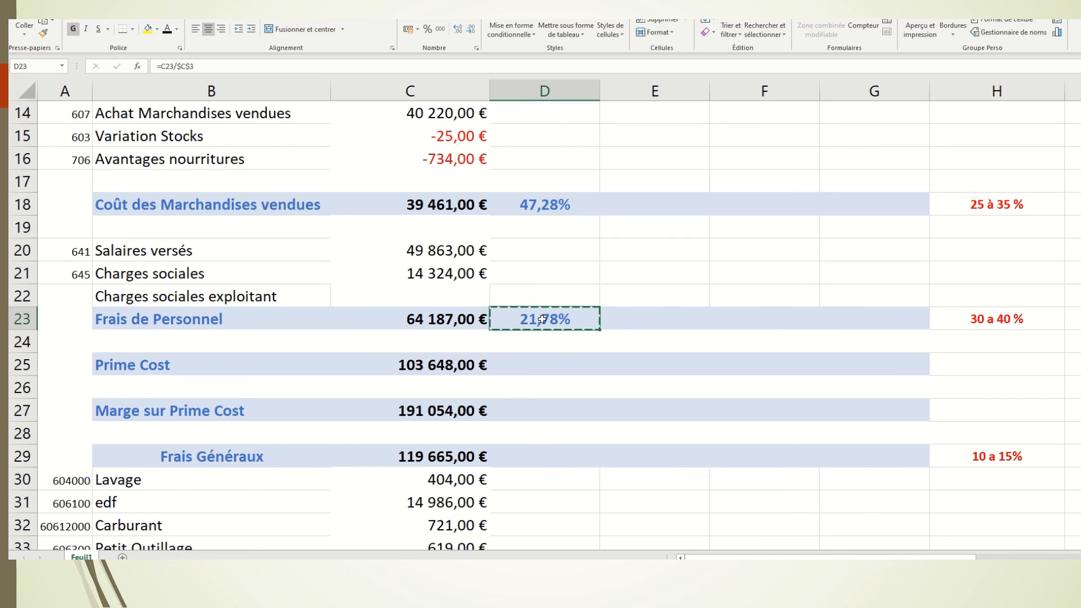
left_click(532, 367)
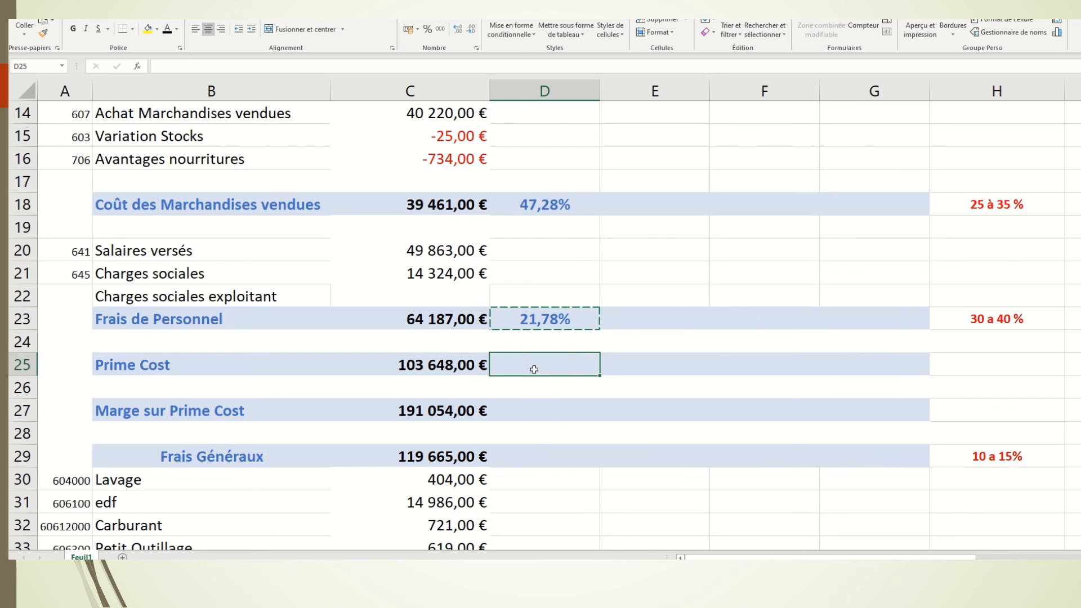
key("ctrl+v")
left_click(544, 412)
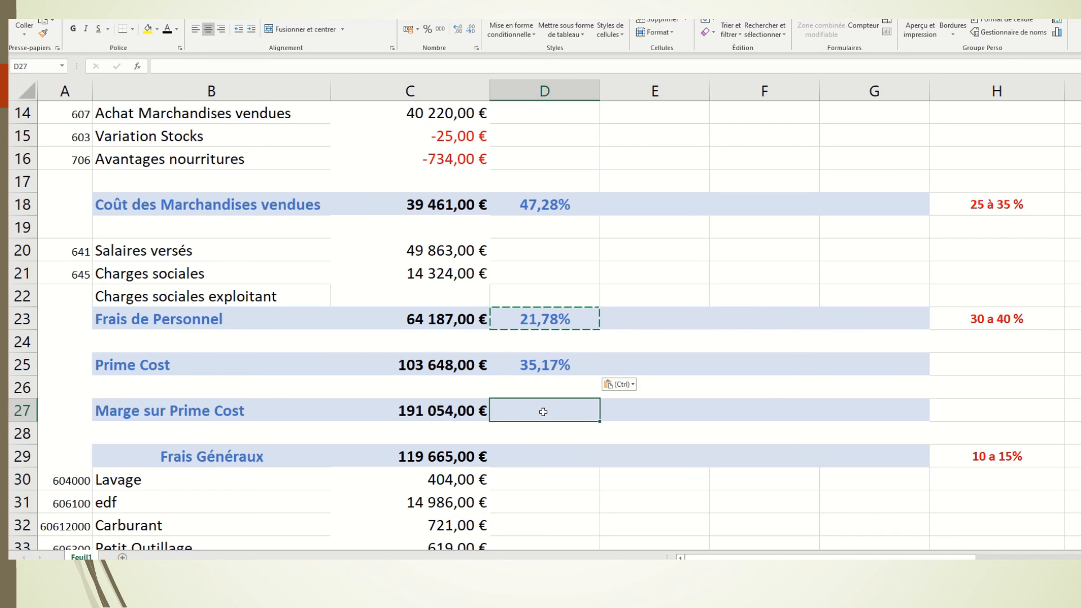
key("ctrl+v")
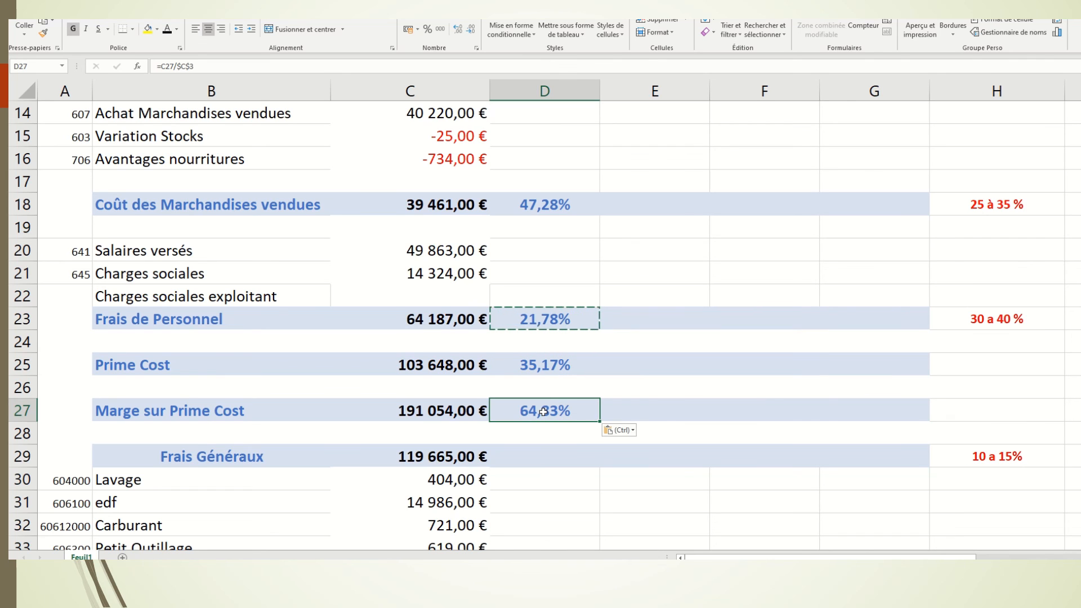
left_click(544, 461)
key("ctrl+v")
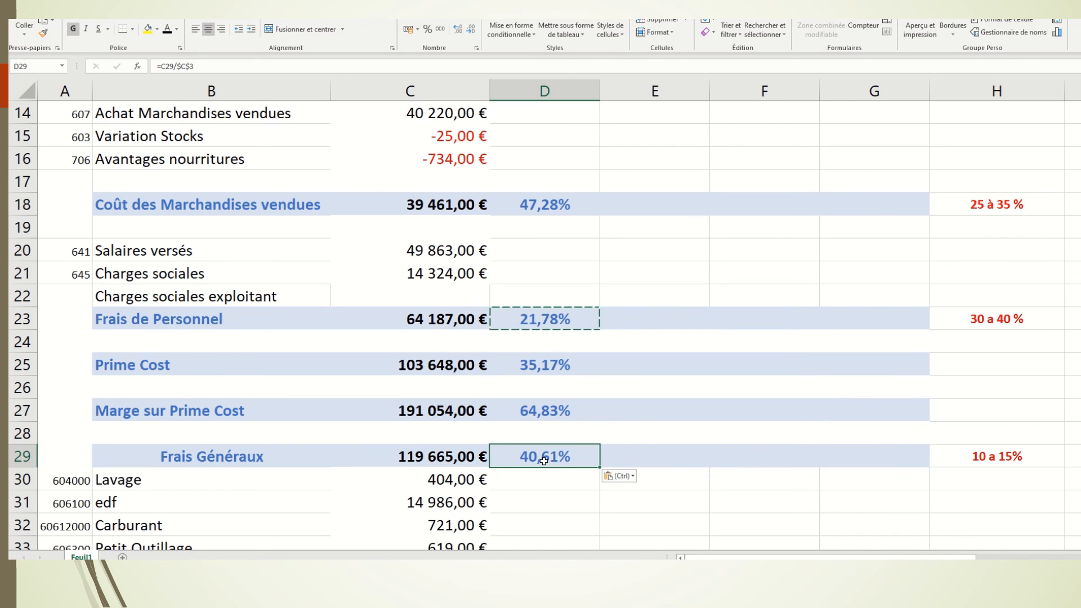
Paste the copied Taux formula for R.B.E, Coût Occupation and RCAI in D62, D71 and D73
scroll(530, 459, "down", 5)
scroll(518, 459, "down", 7)
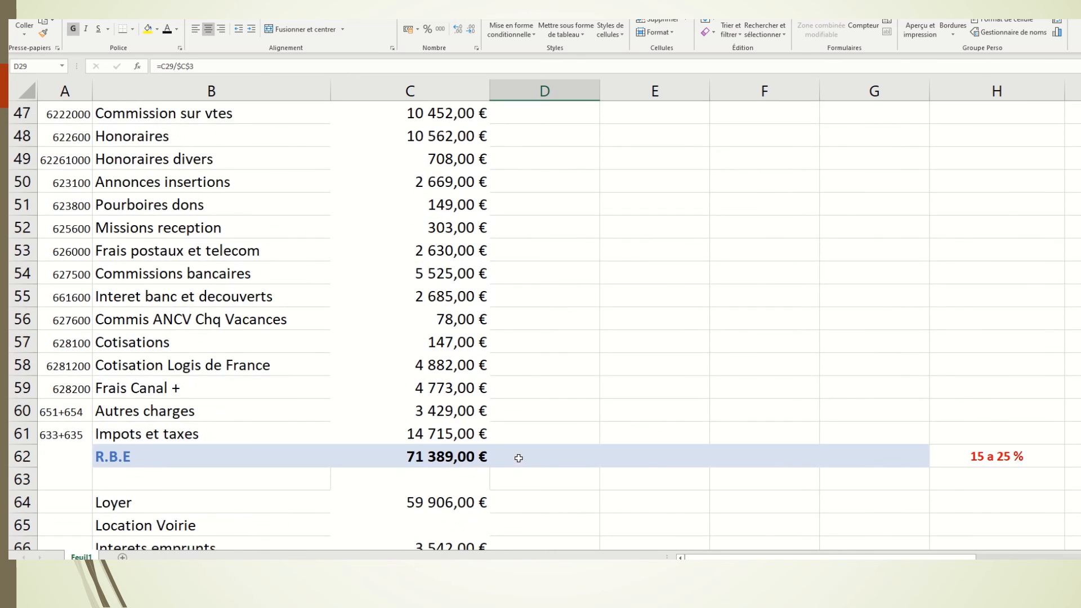
left_click(544, 382)
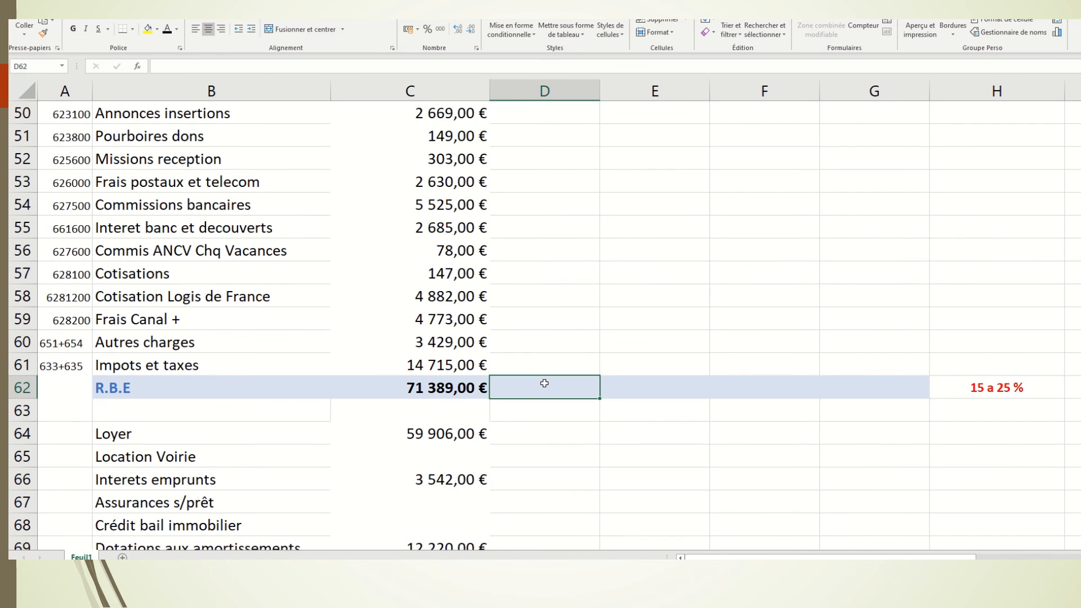
key("ctrl+v")
scroll(581, 358, "down", 4)
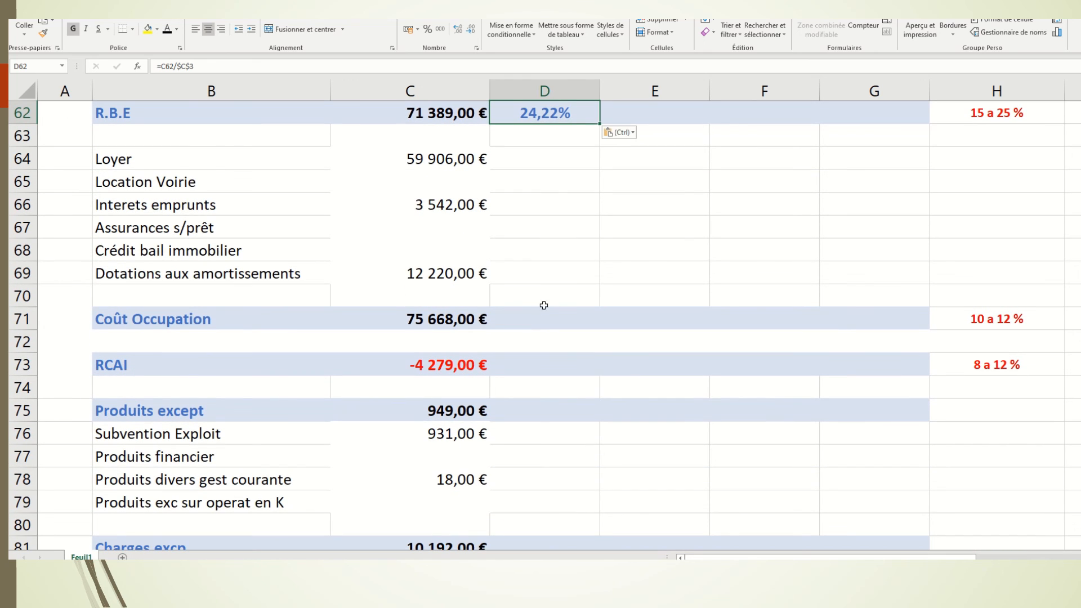
left_click(544, 311)
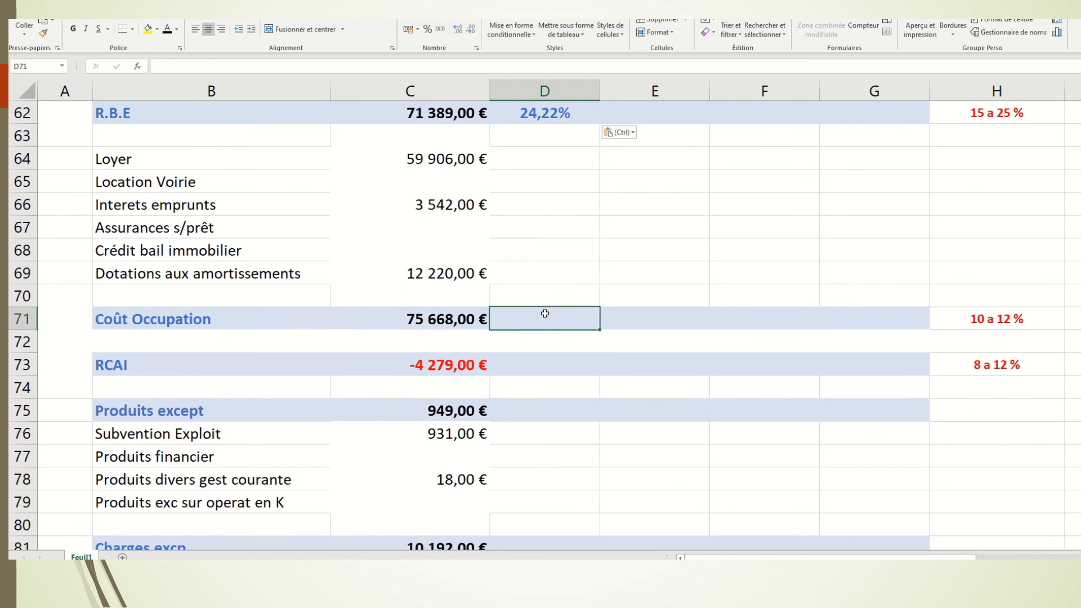
key("ctrl+v")
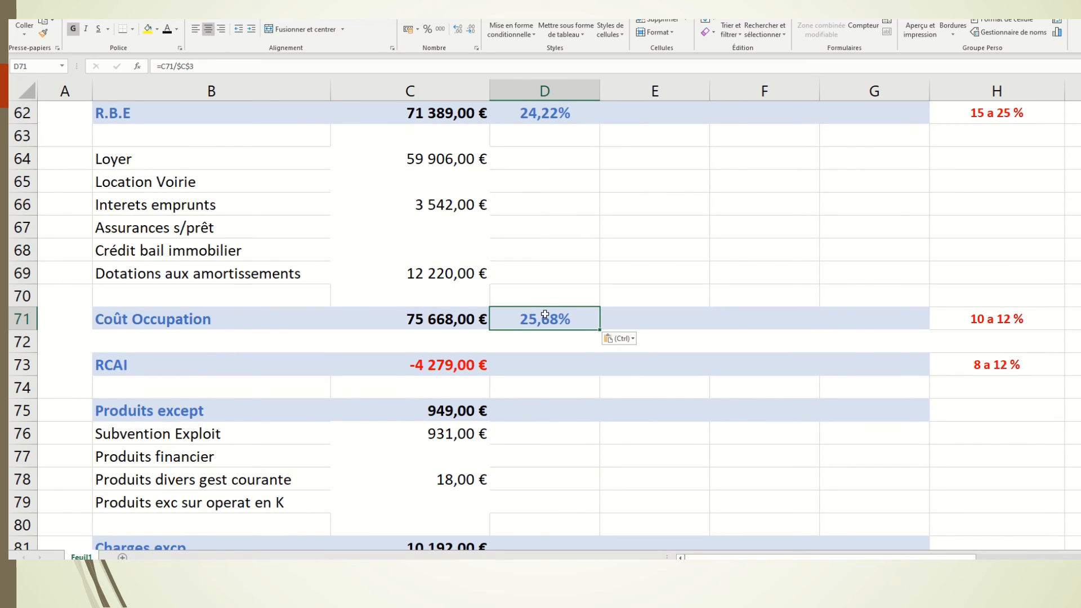
left_click(550, 368)
key("ctrl+v")
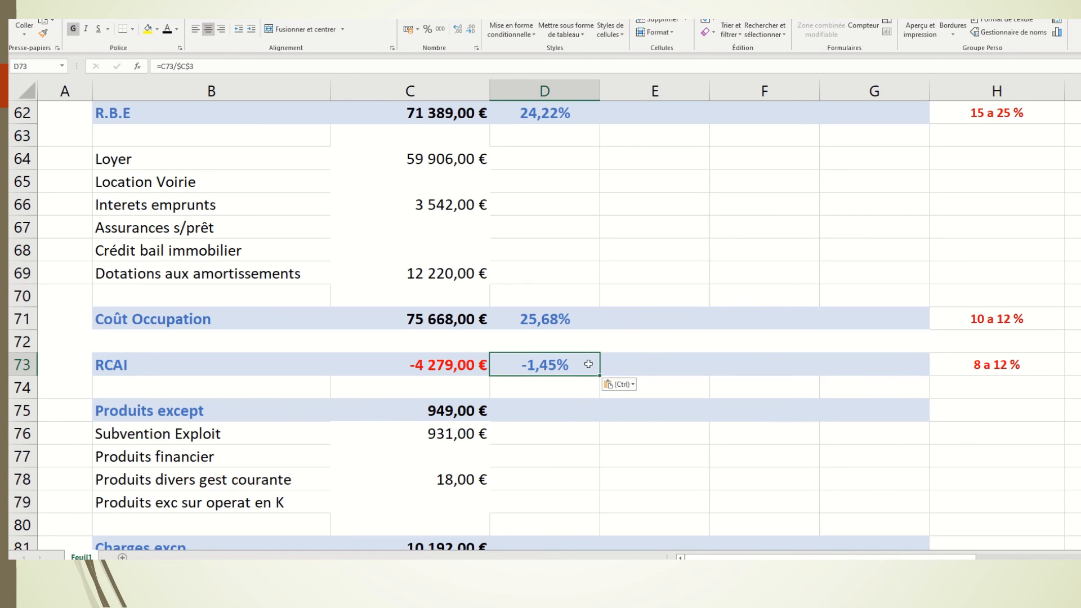
left_click(978, 360)
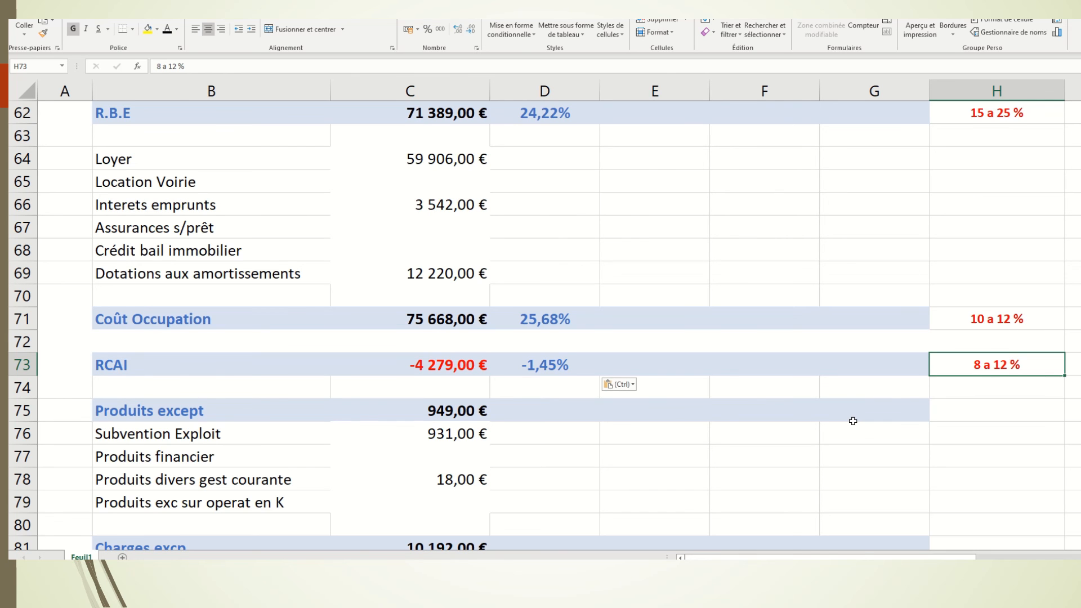
Copy the Frais Généraux Taux from D29 and paste only its formula into D30 for Lavage
scroll(534, 382, "up", 7)
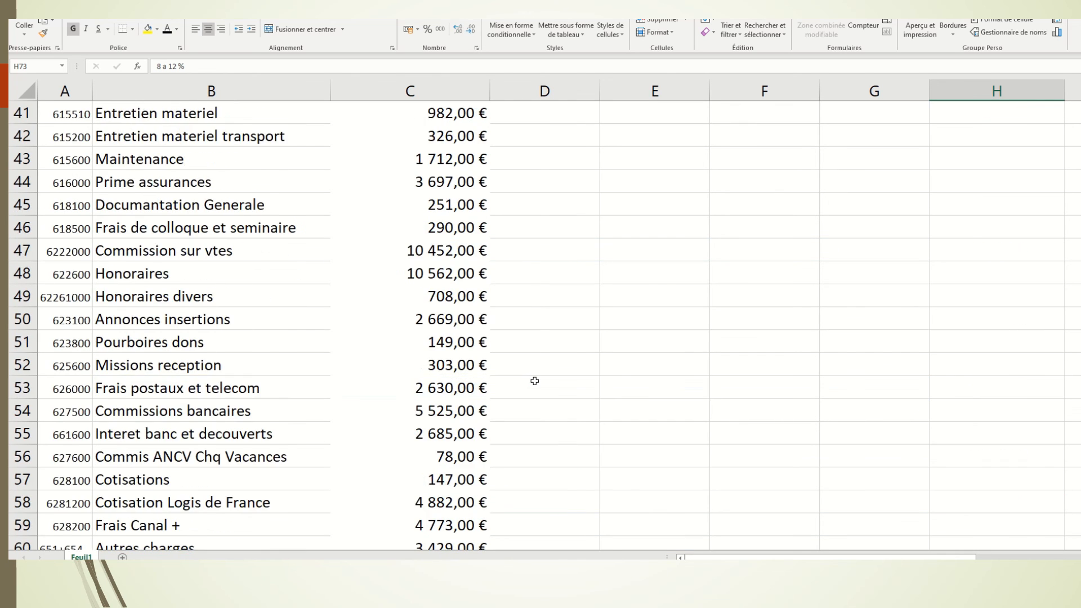
scroll(534, 381, "up", 7)
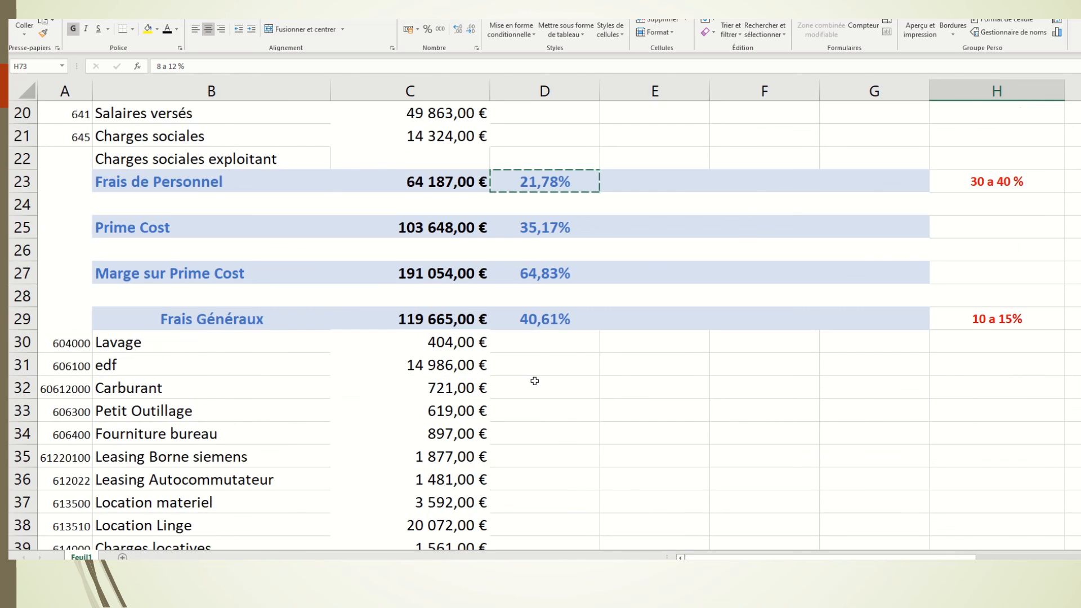
left_click(548, 322)
key("ctrl+c")
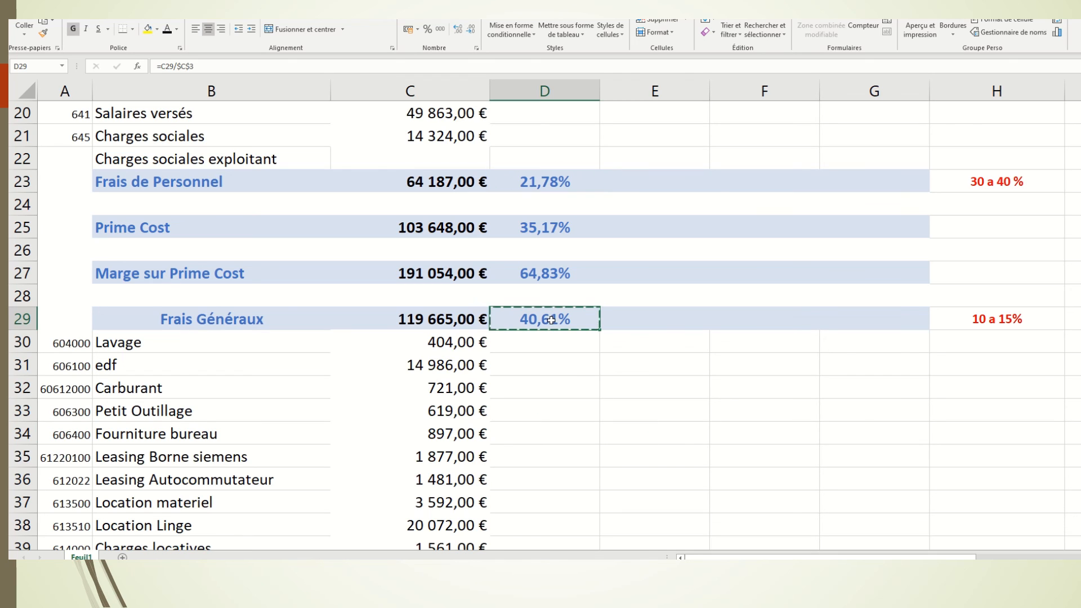
left_click(536, 350)
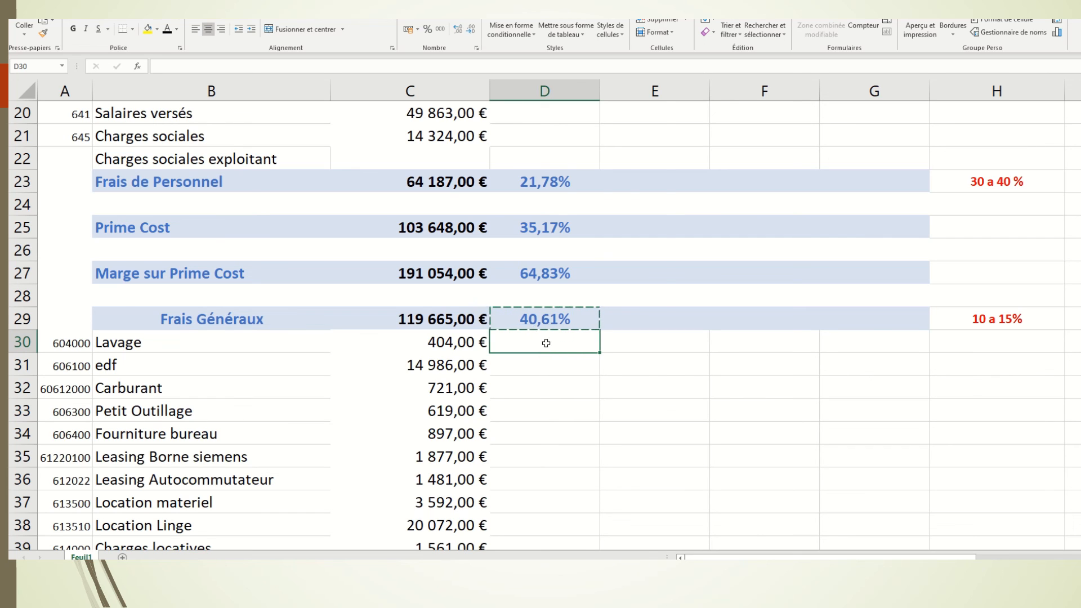
right_click(546, 343)
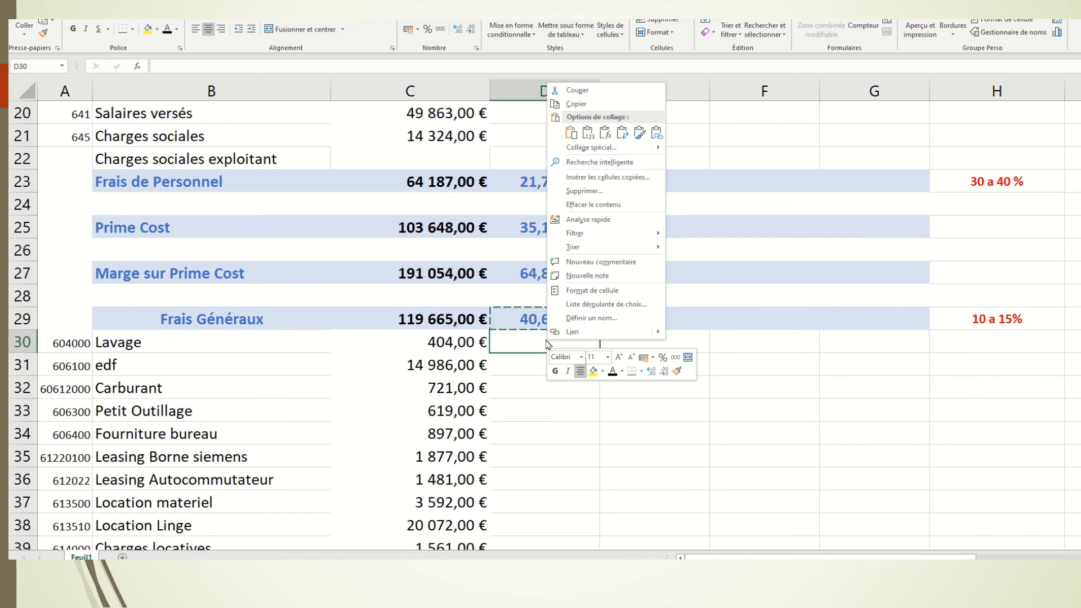
left_click(589, 133)
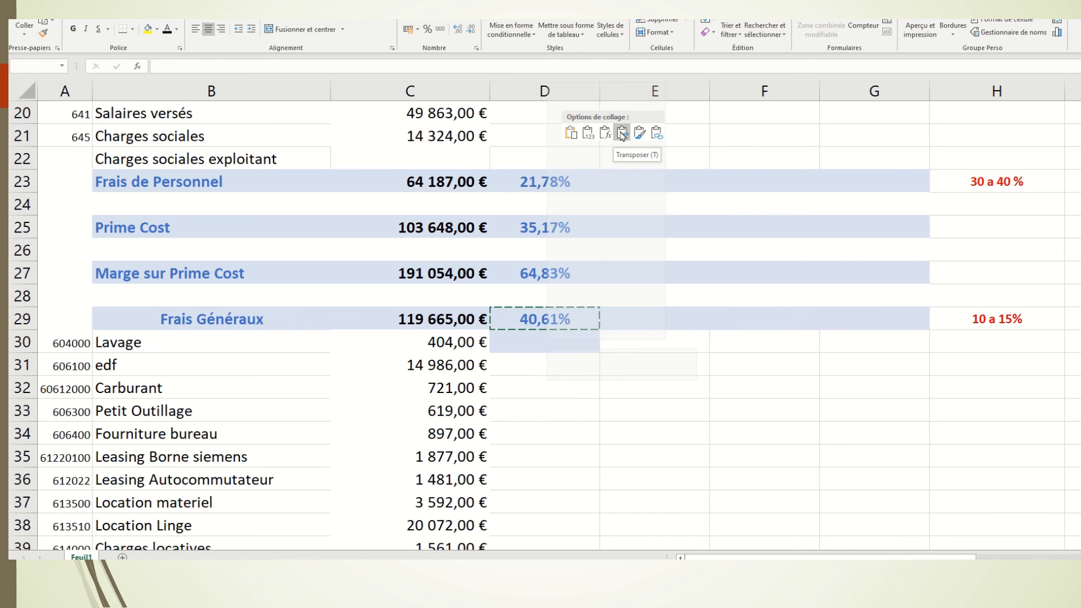
left_click(606, 134)
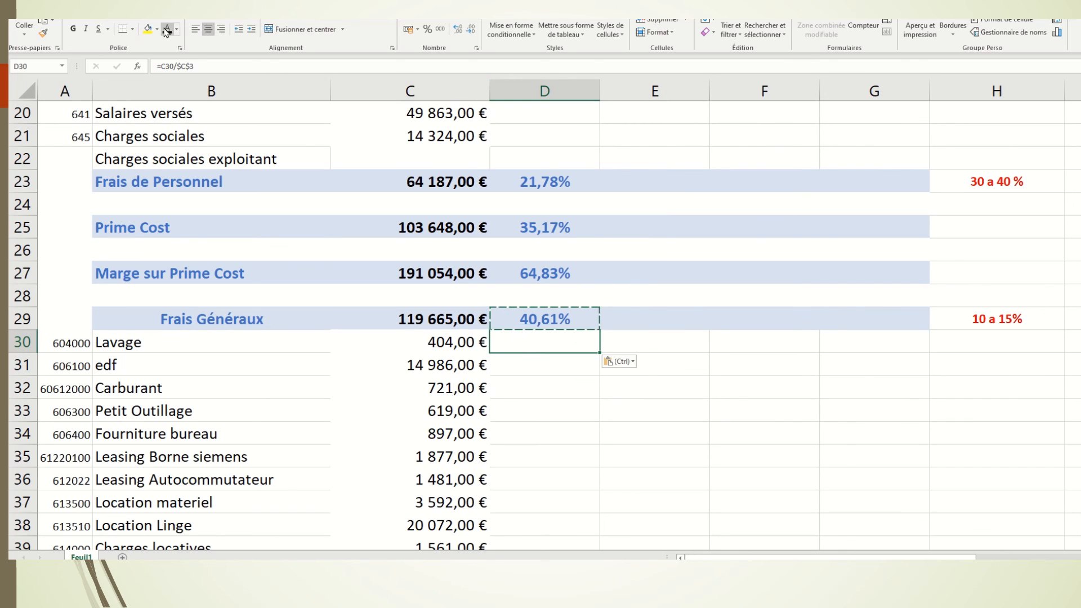
key("Escape")
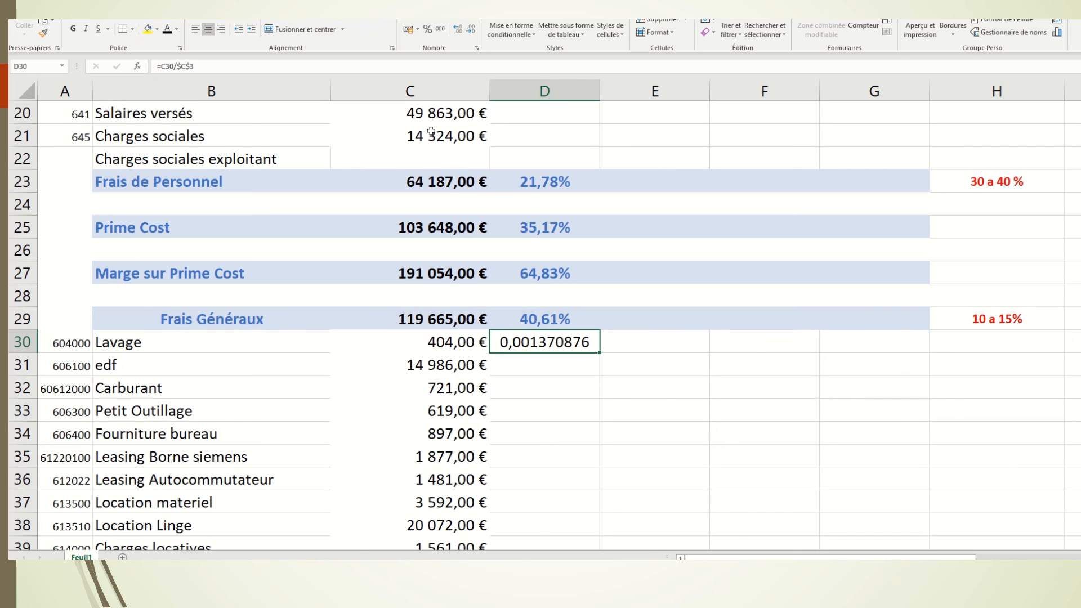
Format the Lavage Taux in D30 as a percentage with two decimals
left_click(428, 29)
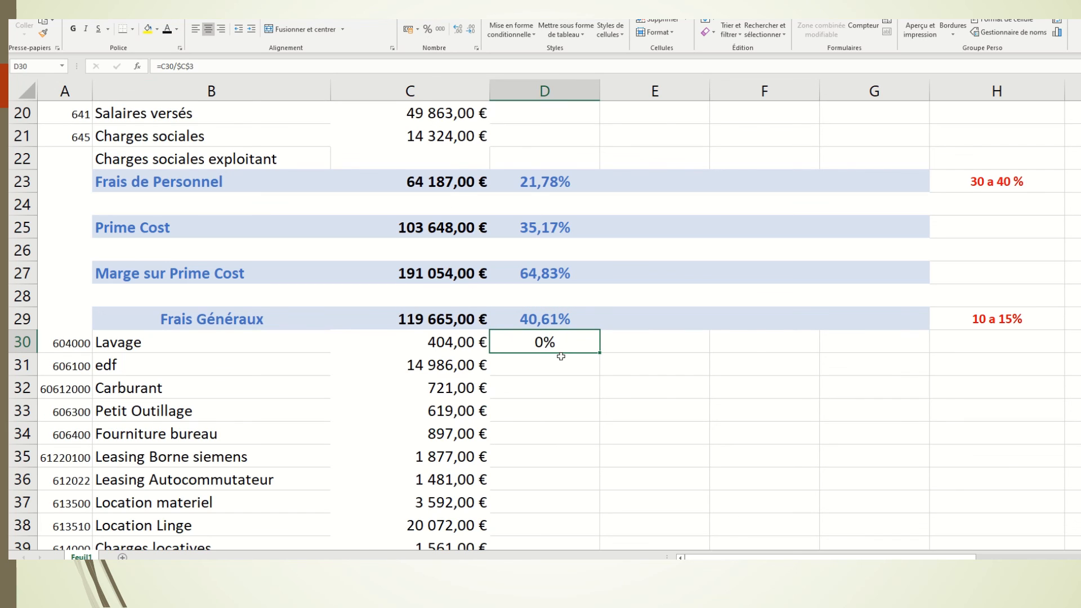
left_click(458, 29)
left_click(458, 29)
left_click(565, 363)
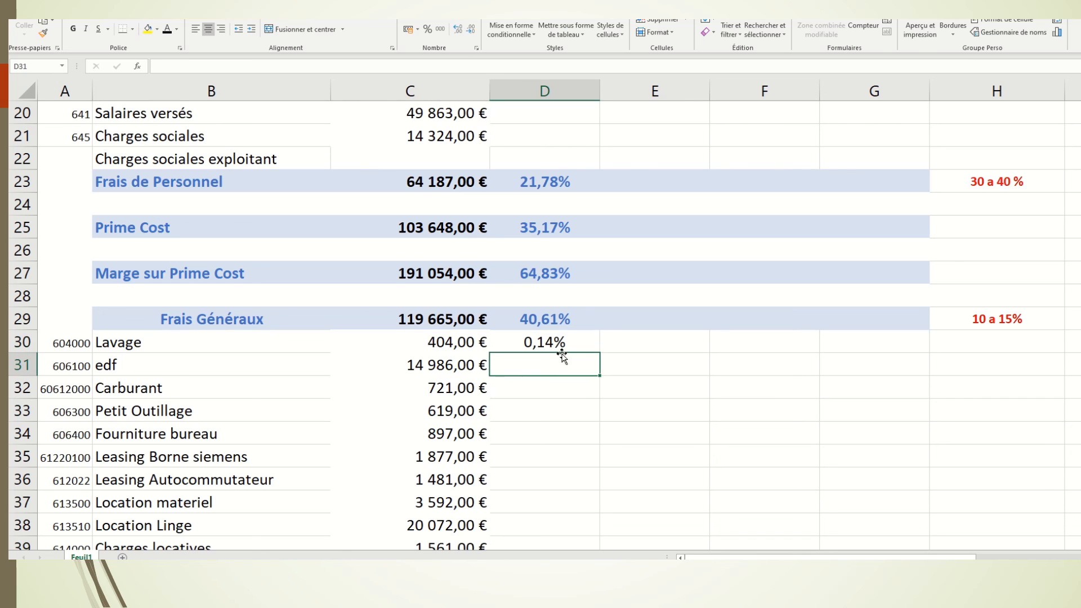
Fill the Lavage Taux formula from D30 down through Impots et taxes in D61
left_click(559, 343)
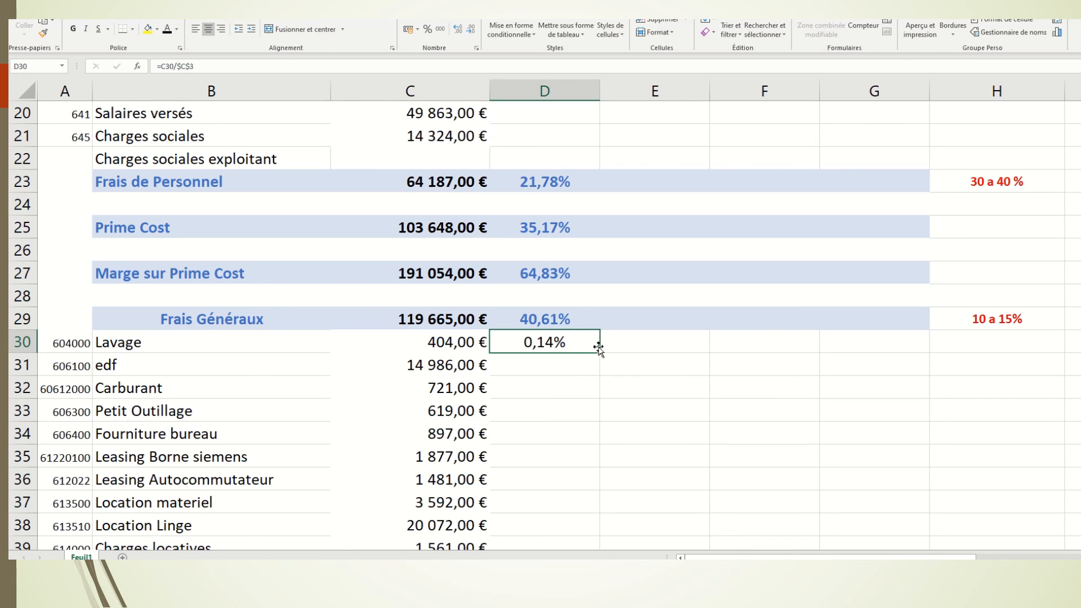
left_click_drag(600, 355, 601, 377)
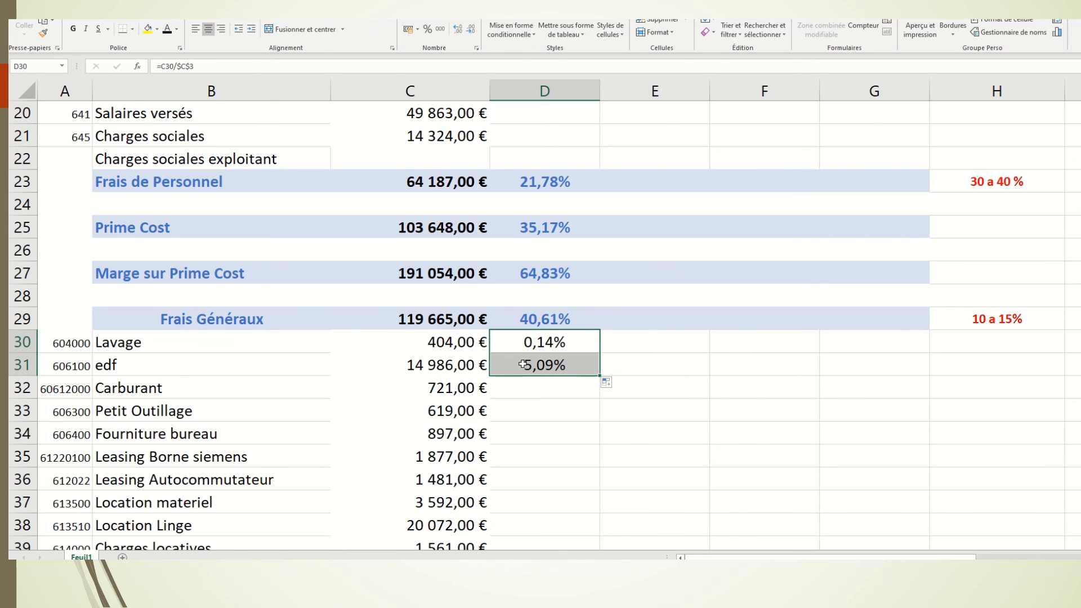
scroll(523, 365, "down", 3)
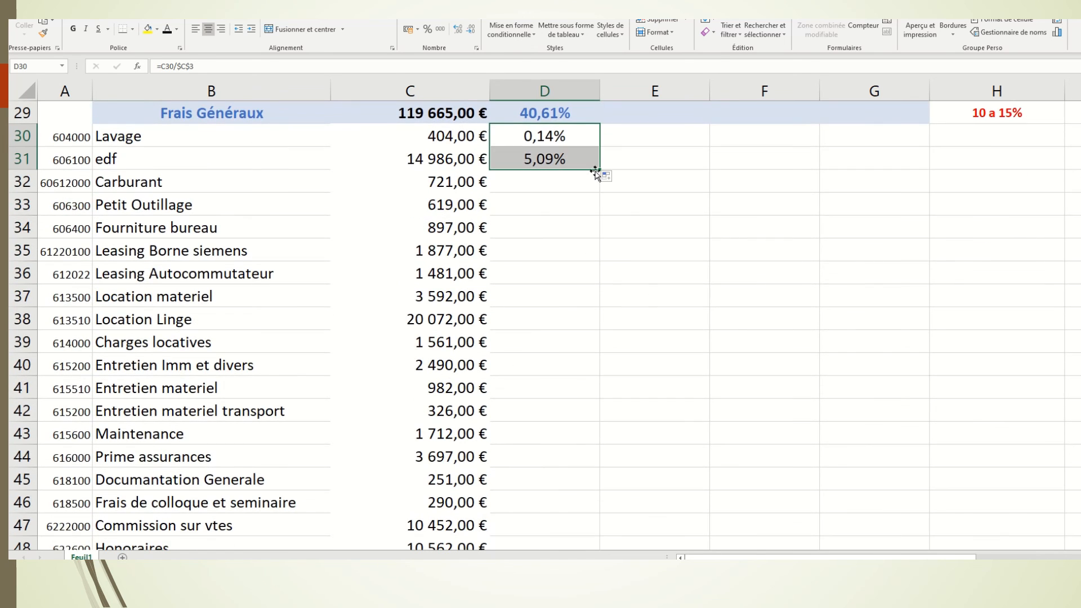
mouse_move(596, 171)
left_mouse_down()
mouse_move(616, 333)
mouse_move(618, 552)
mouse_move(577, 507)
mouse_move(572, 479)
left_mouse_up()
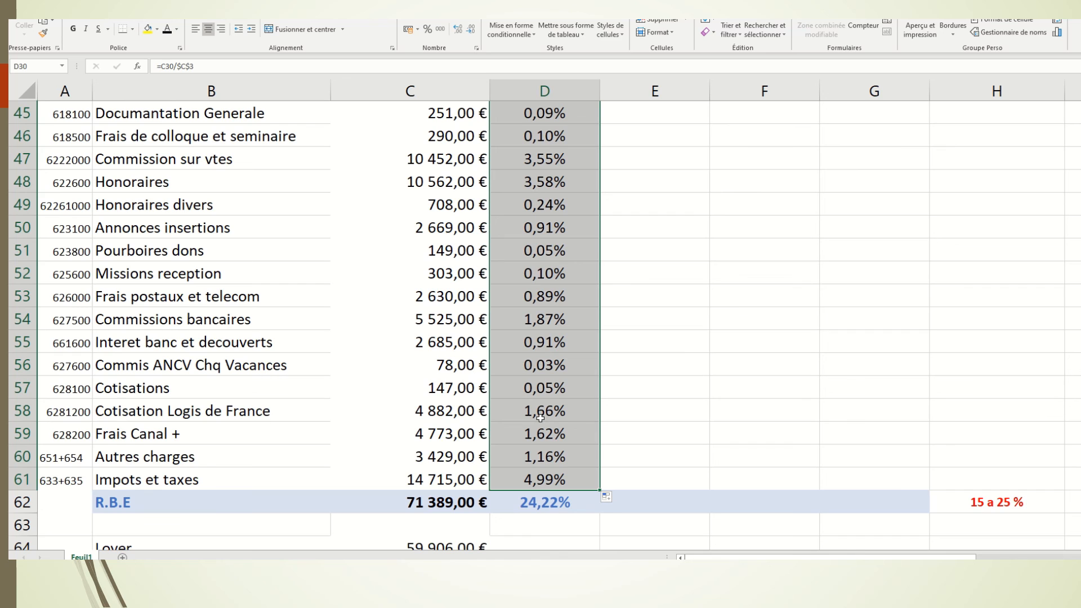
scroll(541, 418, "up", 7)
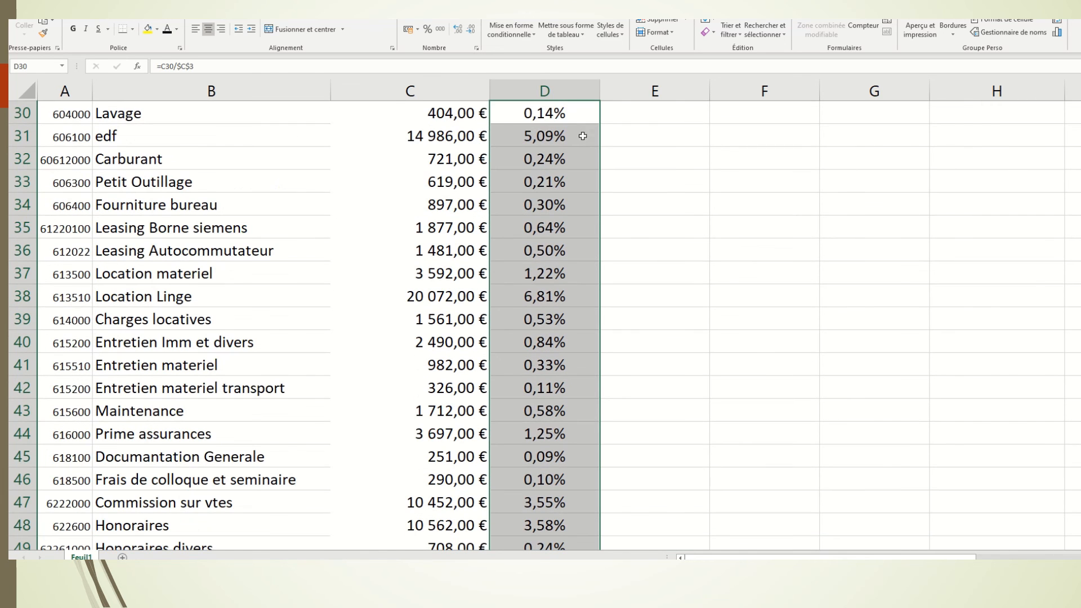
Refill the Lavage Taux formula from D30 down through Leasing Borne siemens in D35
left_click(572, 249)
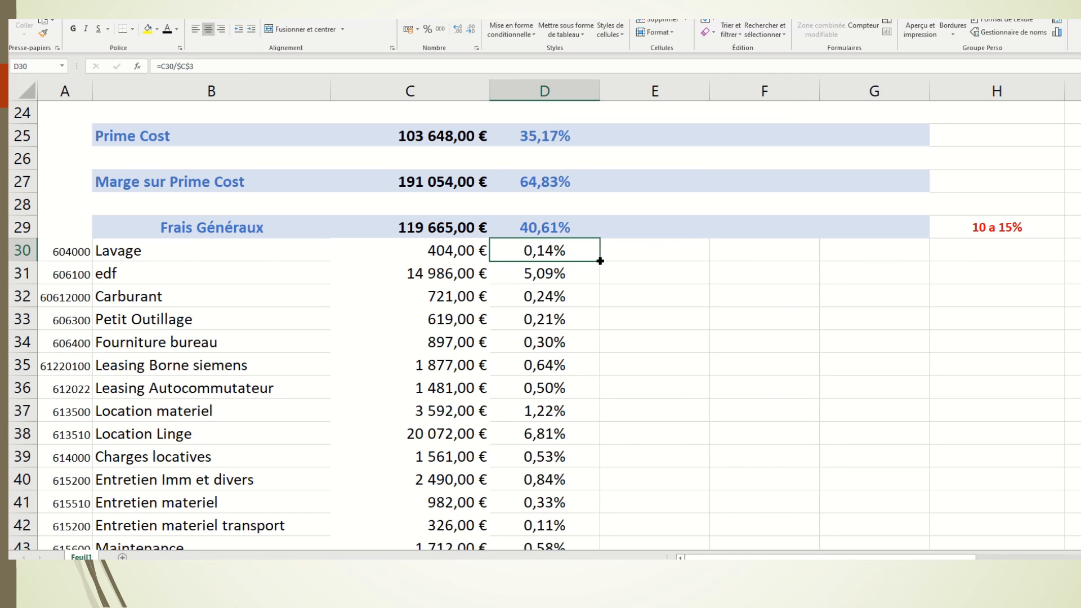
left_click_drag(601, 261, 601, 387)
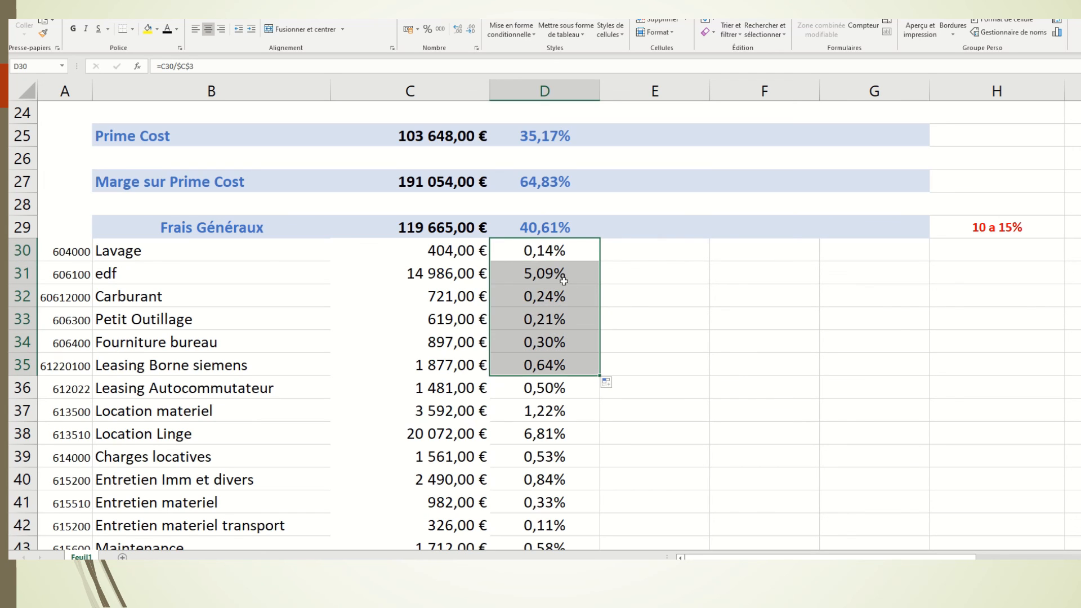
Copy the Autres charges Taux formula from D60 and paste it into D64 for Loyer
scroll(563, 281, "down", 2)
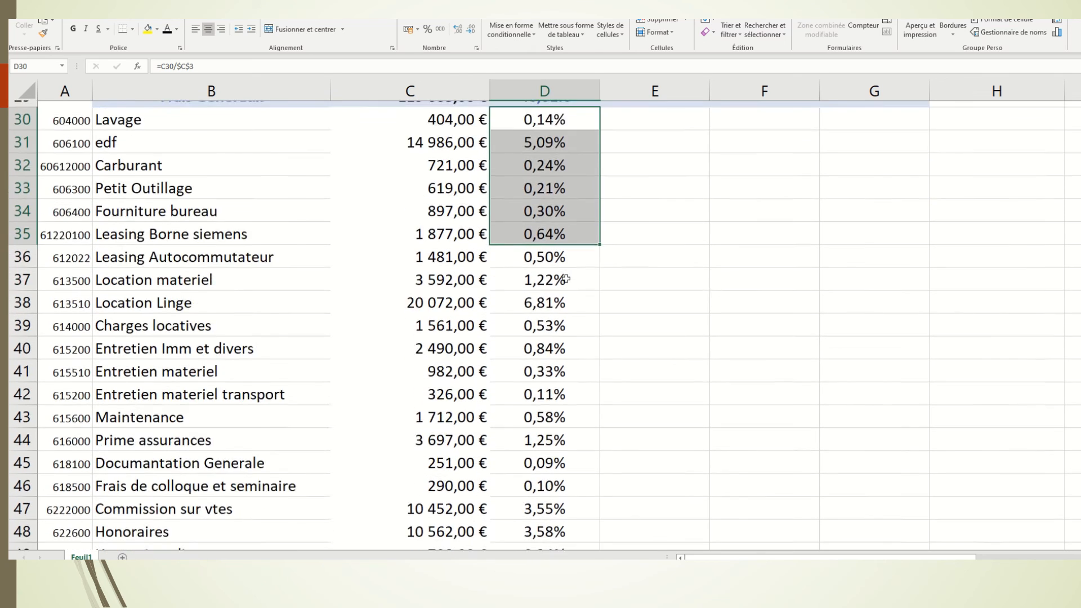
scroll(566, 279, "down", 4)
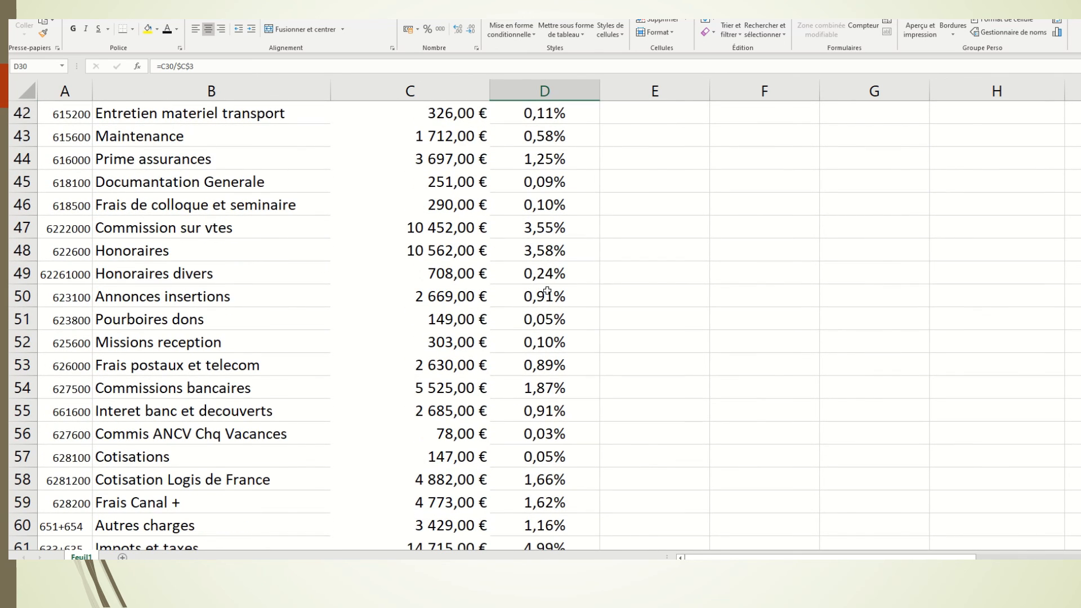
scroll(546, 291, "down", 3)
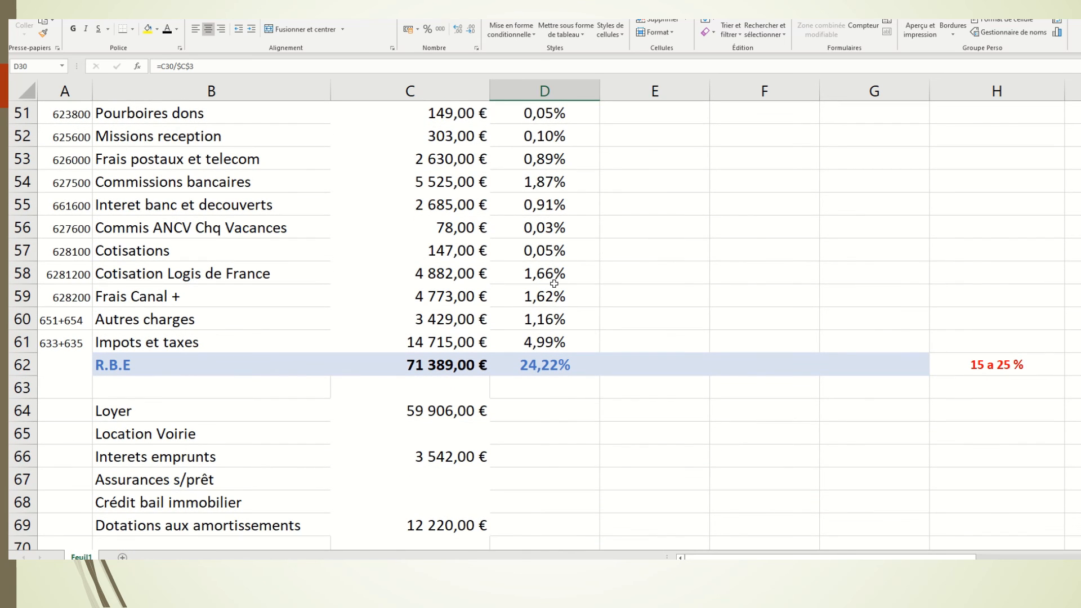
left_click(532, 321)
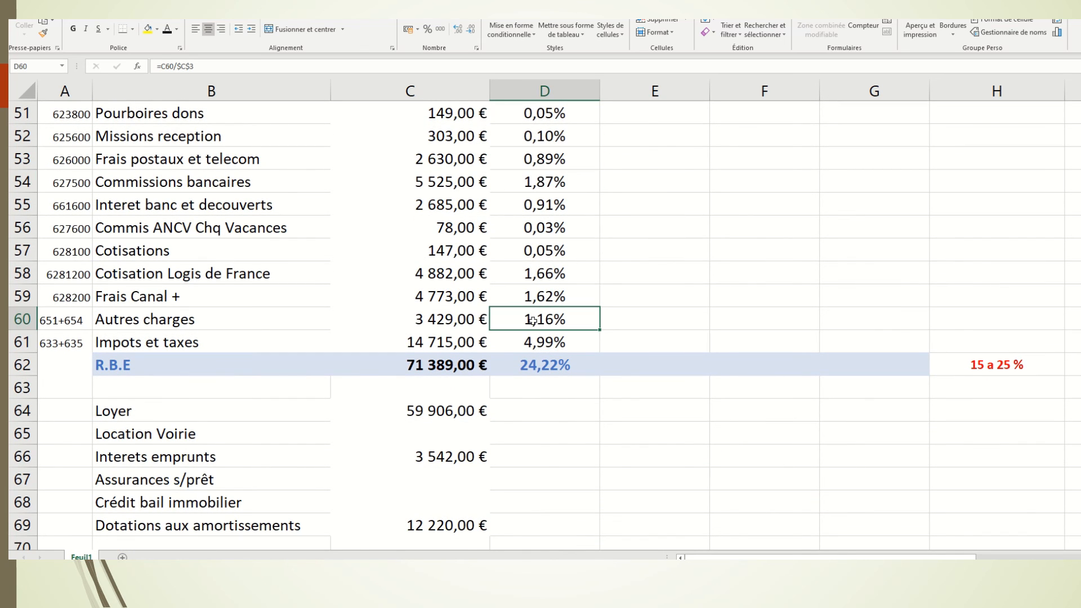
key("ctrl+c")
left_click(536, 406)
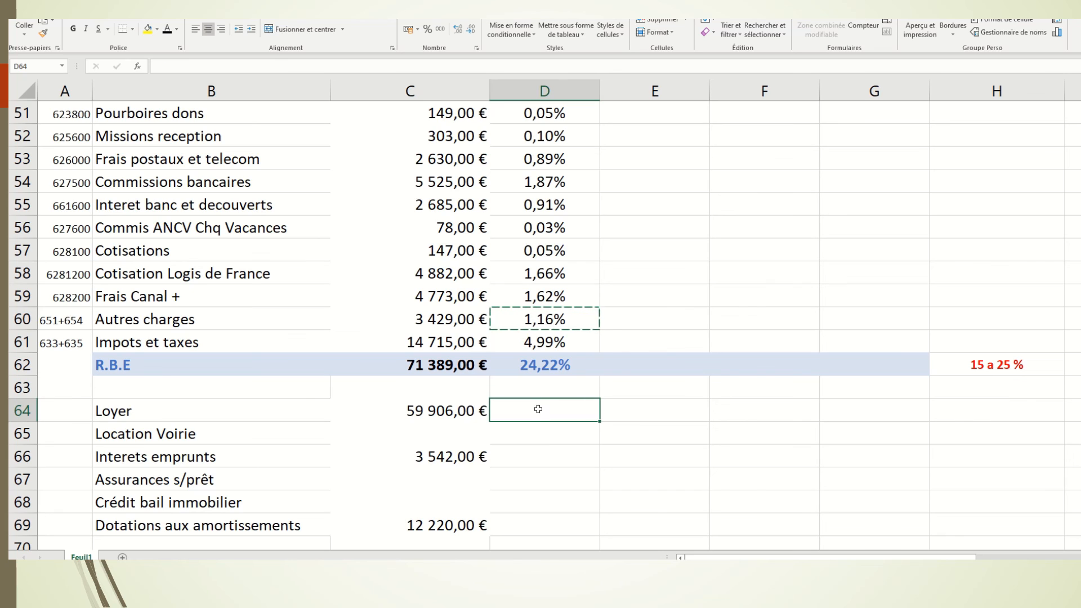
key("ctrl+v")
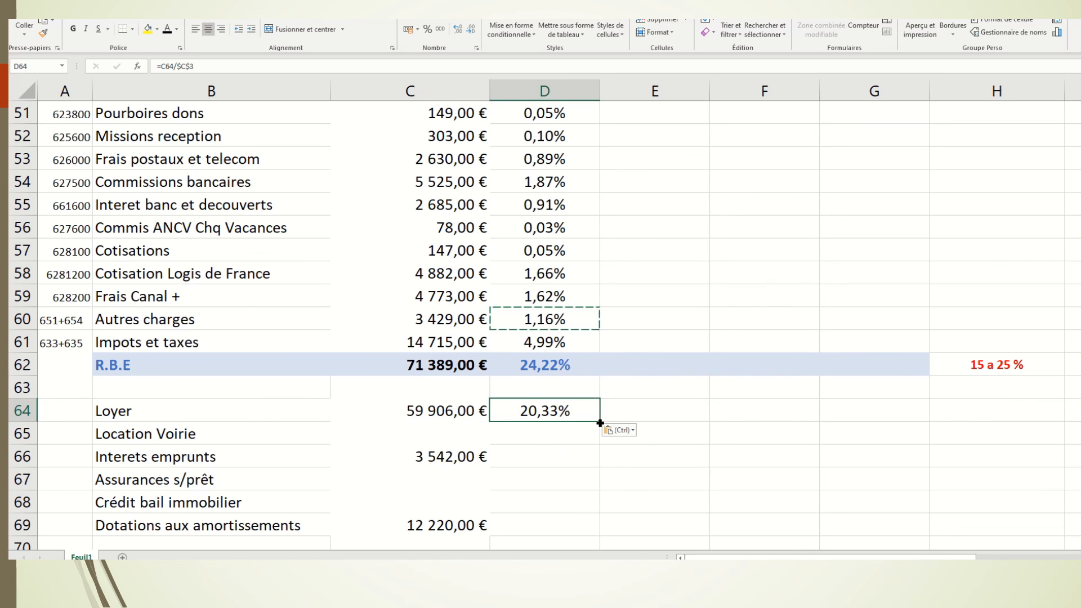
Fill the Loyer Taux formula from D64 down through Dotations aux amortissements in D69
left_click_drag(598, 423, 591, 538)
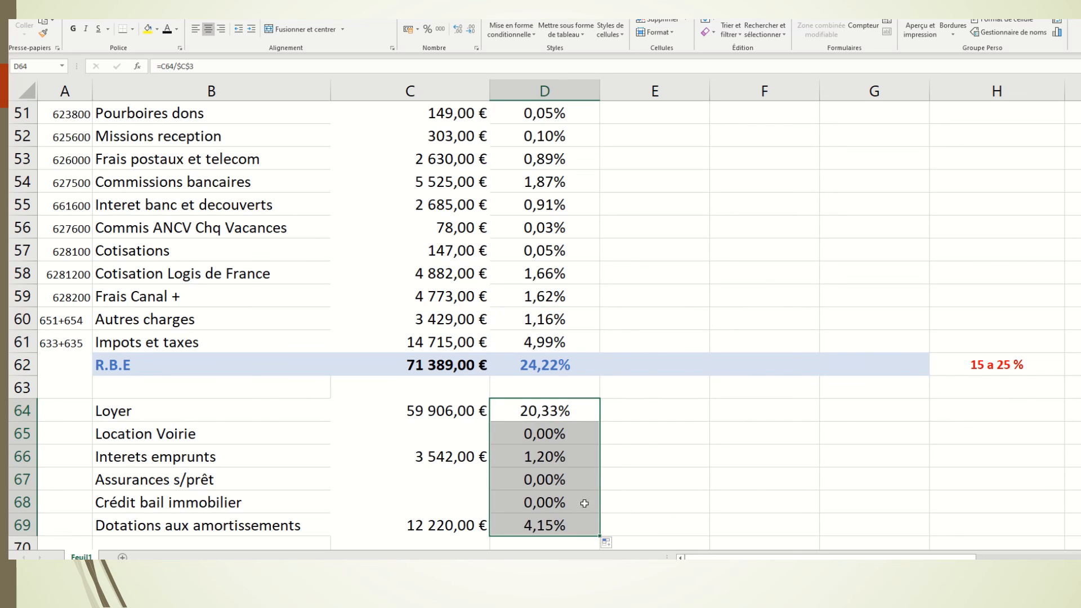
scroll(580, 486, "down", 3)
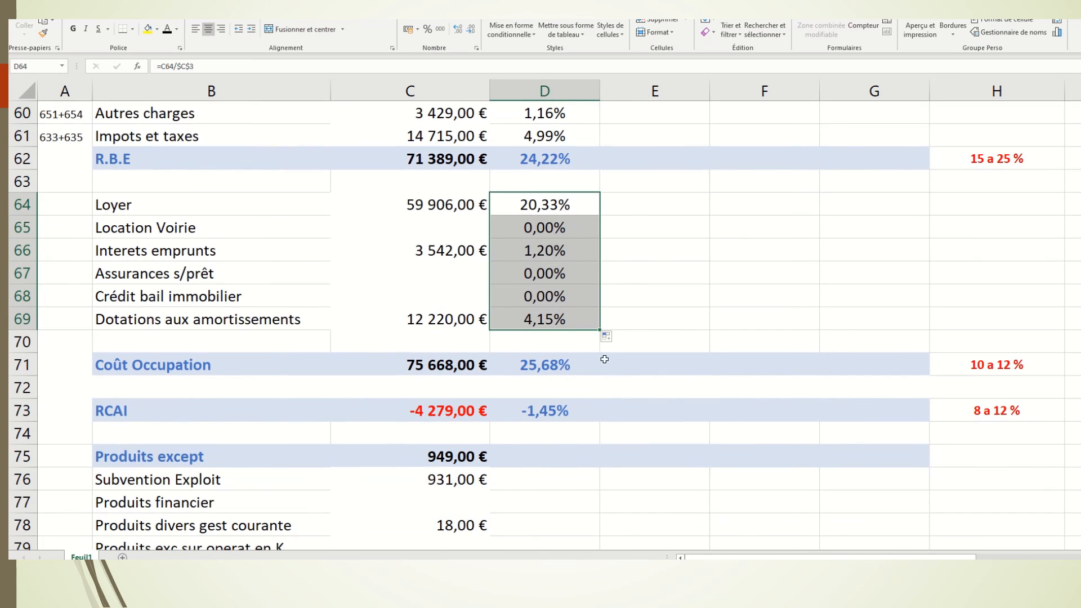
scroll(566, 218, "up", 3)
scroll(565, 218, "up", 17)
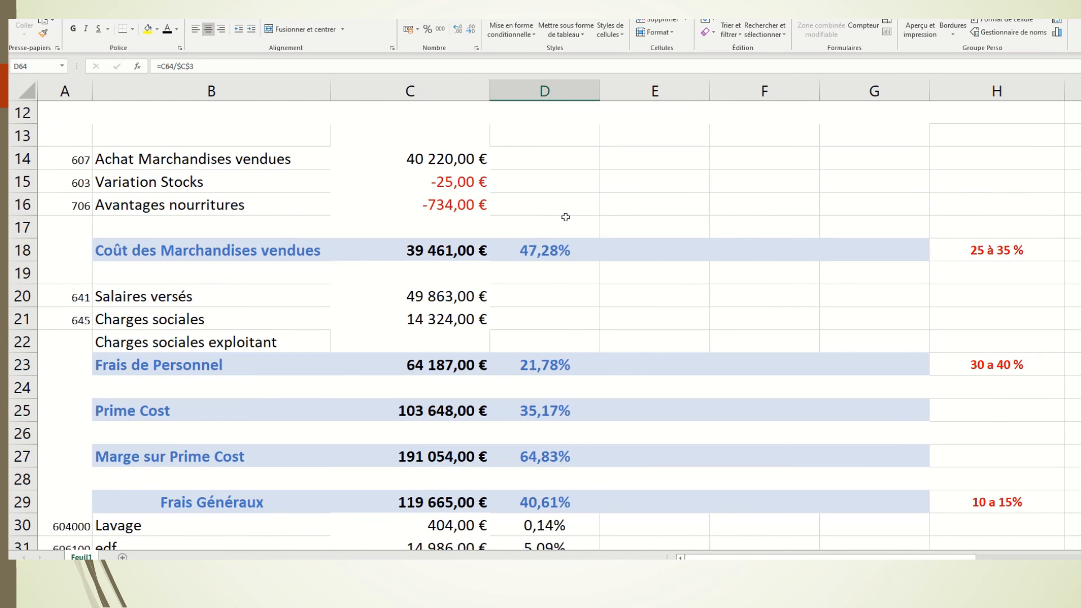